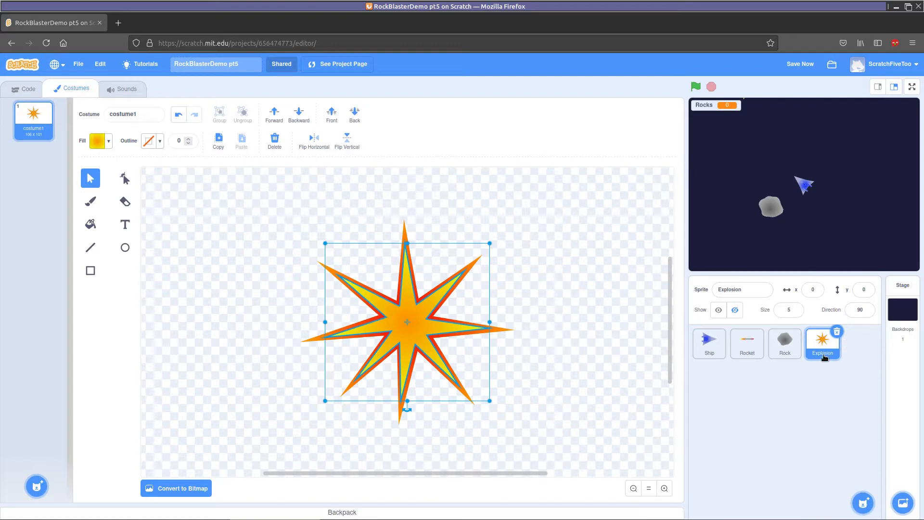
# Create a new blank sprite for painting and name it UFO.
pyautogui.moveTo(865, 501)
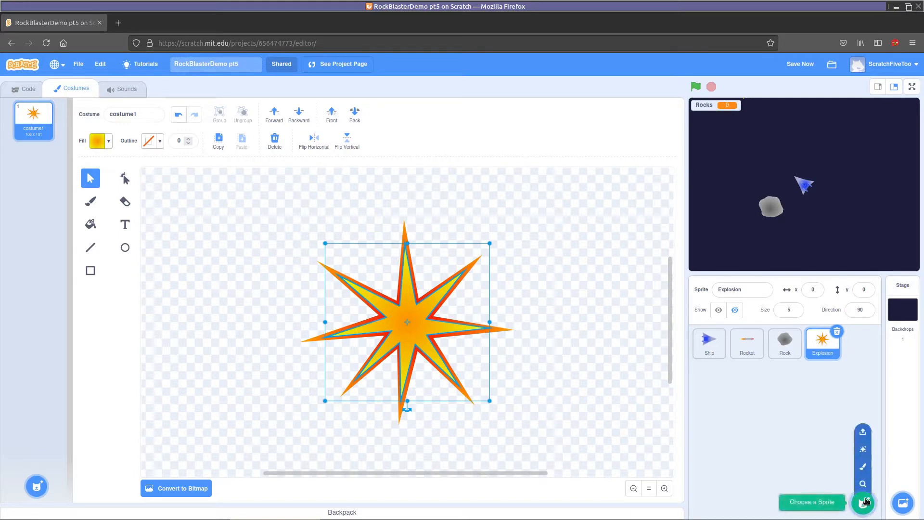
pyautogui.click(864, 467)
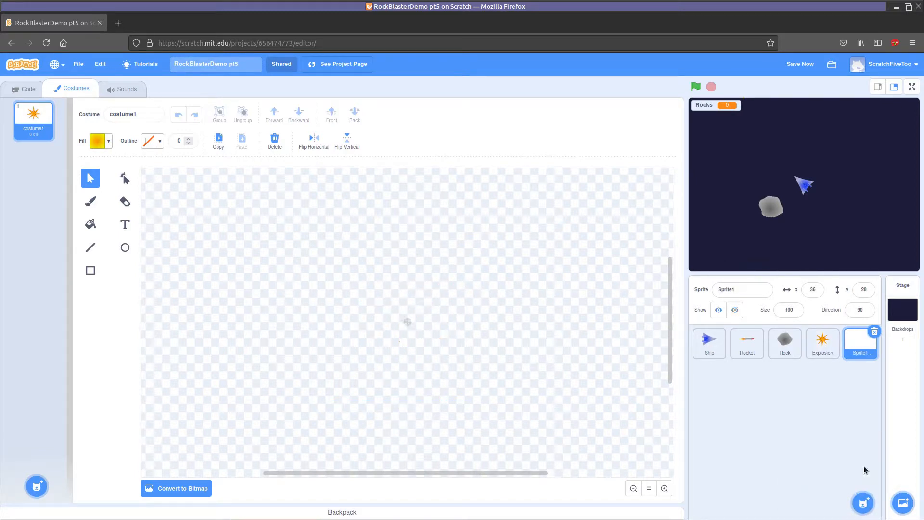
pyautogui.click(714, 291)
pyautogui.moveTo(717, 288); pyautogui.dragTo(744, 290)
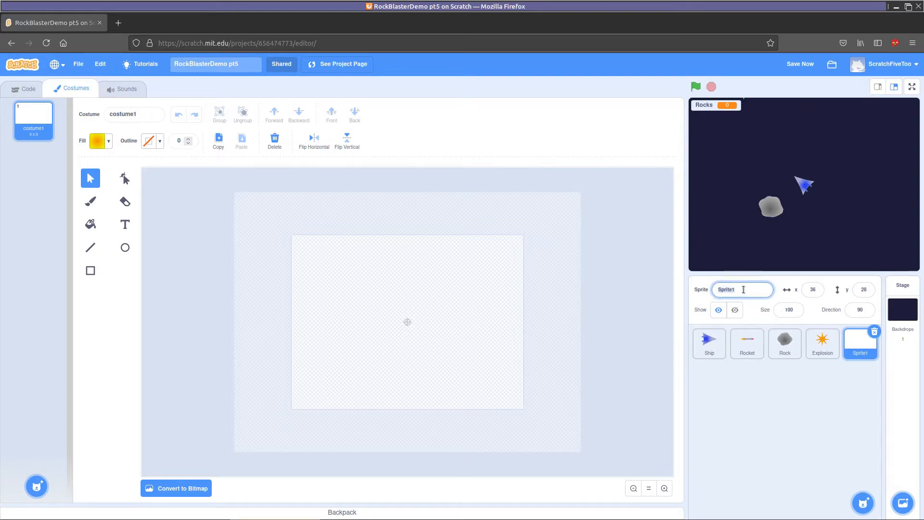
pyautogui.write('UFO')
# Draw a circle above the canvas centre with a solid purple fill of color 78, saturation 100 and brightness 100.
pyautogui.click(664, 489)
pyautogui.click(665, 488)
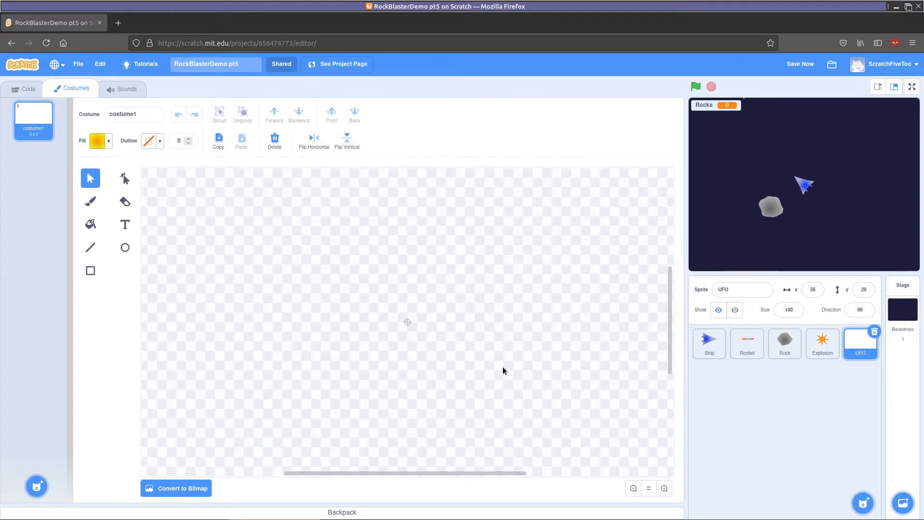
pyautogui.click(125, 247)
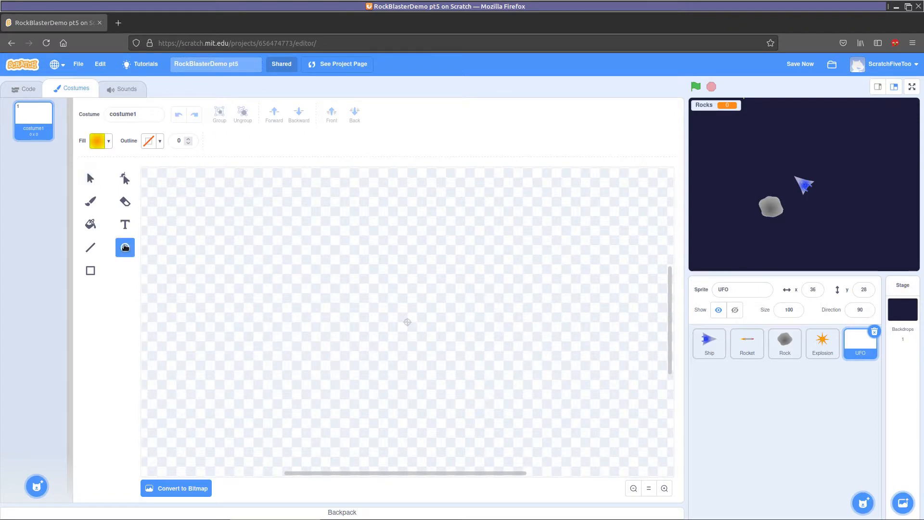
pyautogui.click(95, 143)
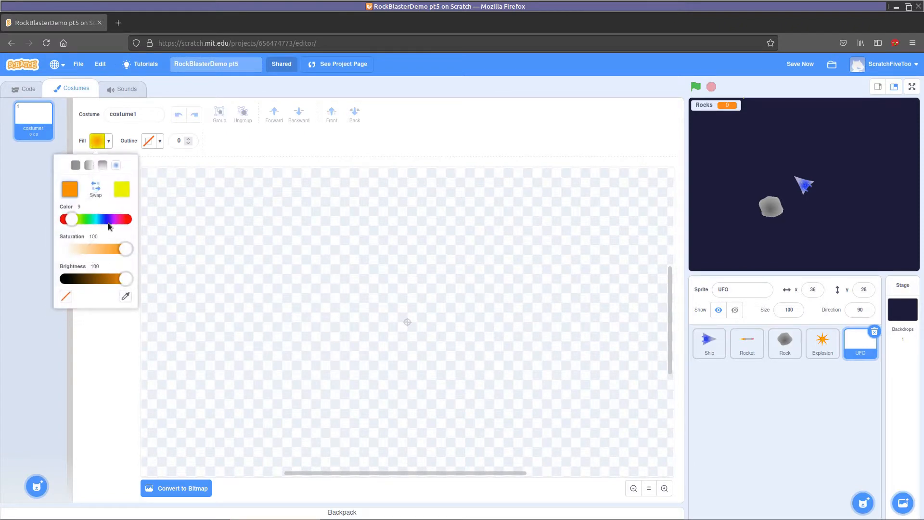
pyautogui.click(79, 221)
pyautogui.moveTo(82, 224); pyautogui.dragTo(114, 218)
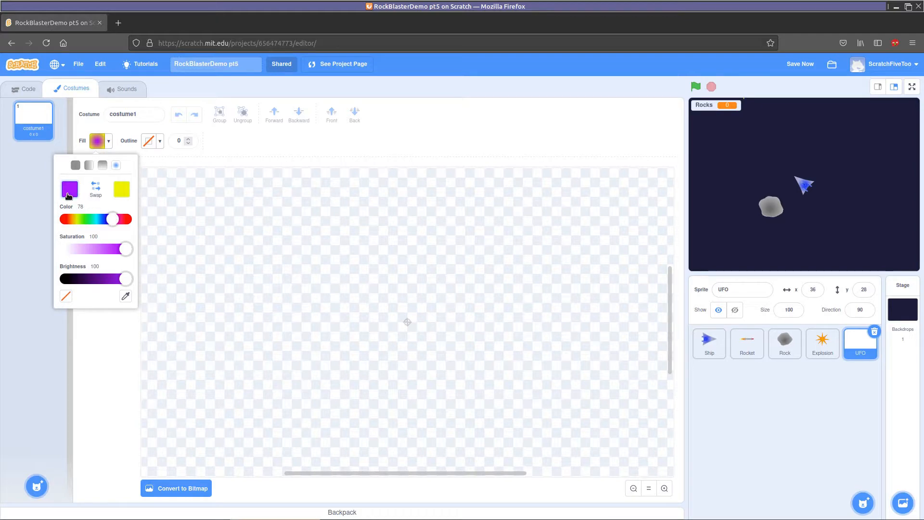
pyautogui.click(124, 194)
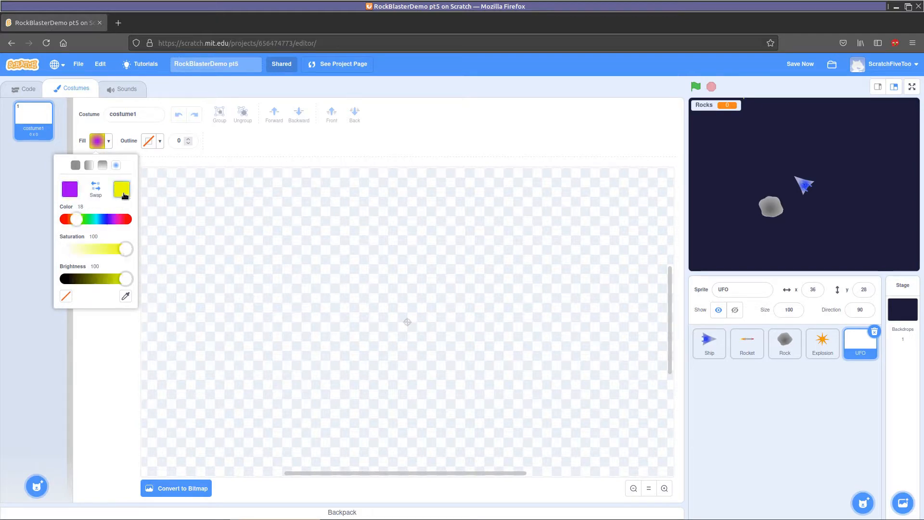
pyautogui.click(70, 188)
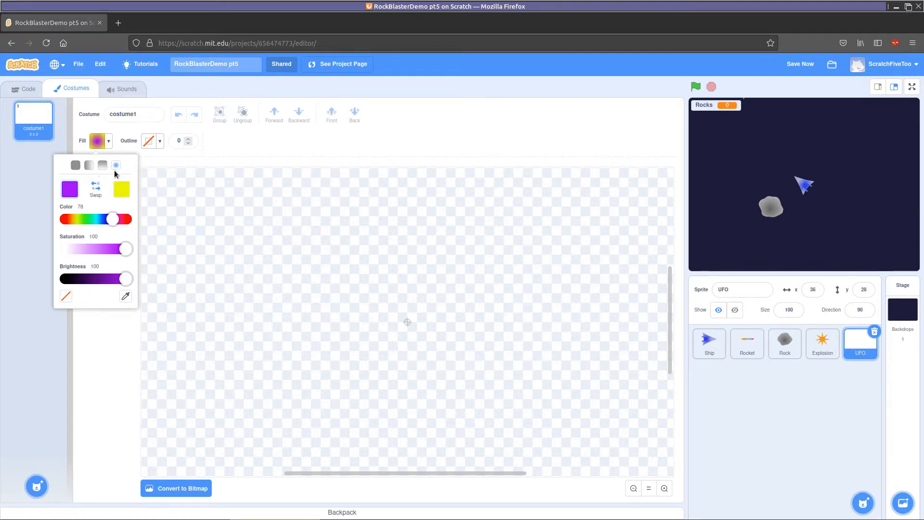
pyautogui.click(76, 165)
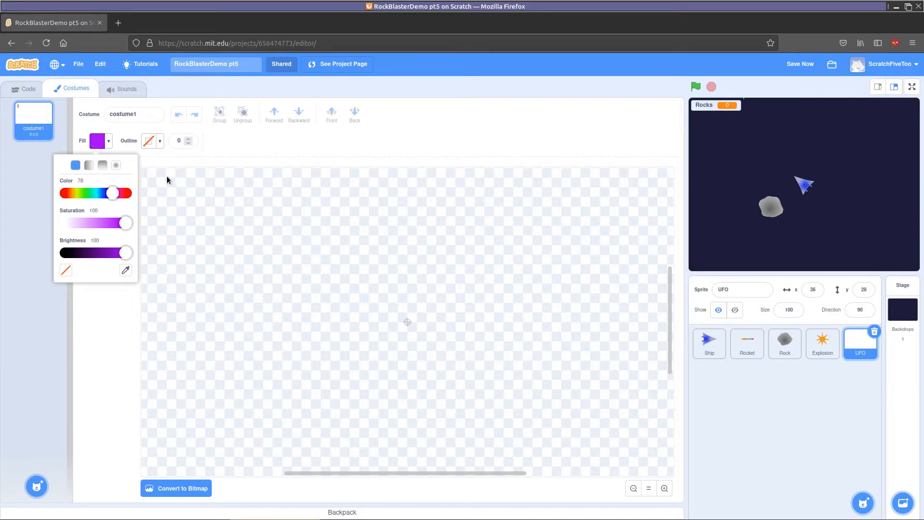
pyautogui.click(100, 287)
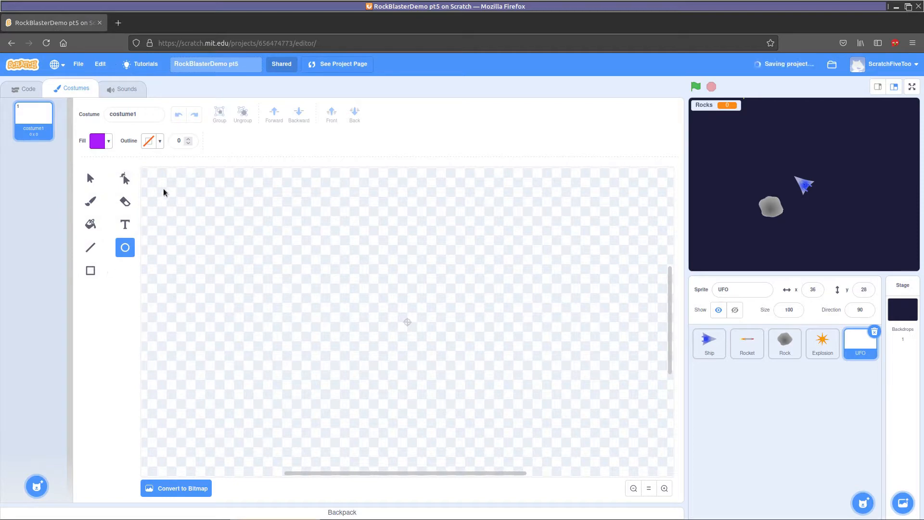
pyautogui.moveTo(166, 185)
pyautogui.mouseDown()
pyautogui.moveTo(232, 246)
pyautogui.moveTo(397, 238)
pyautogui.mouseUp()
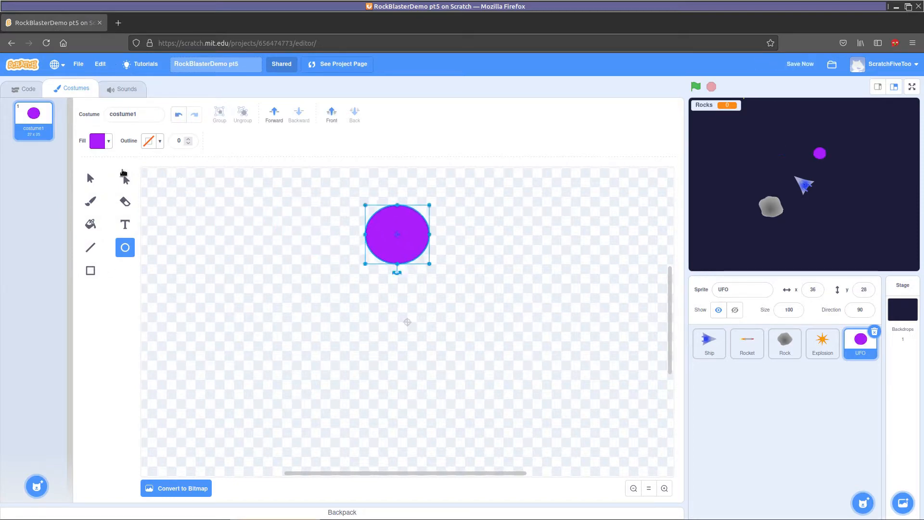
pyautogui.click(97, 141)
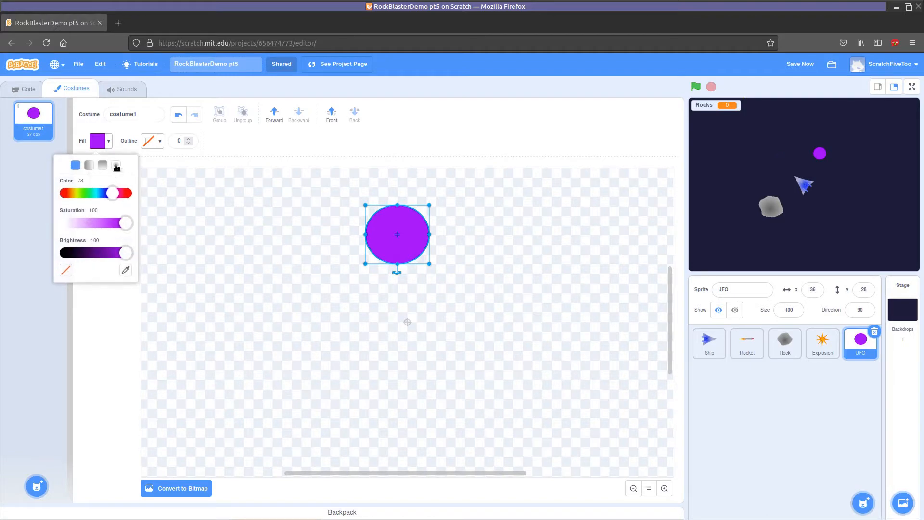
pyautogui.click(117, 166)
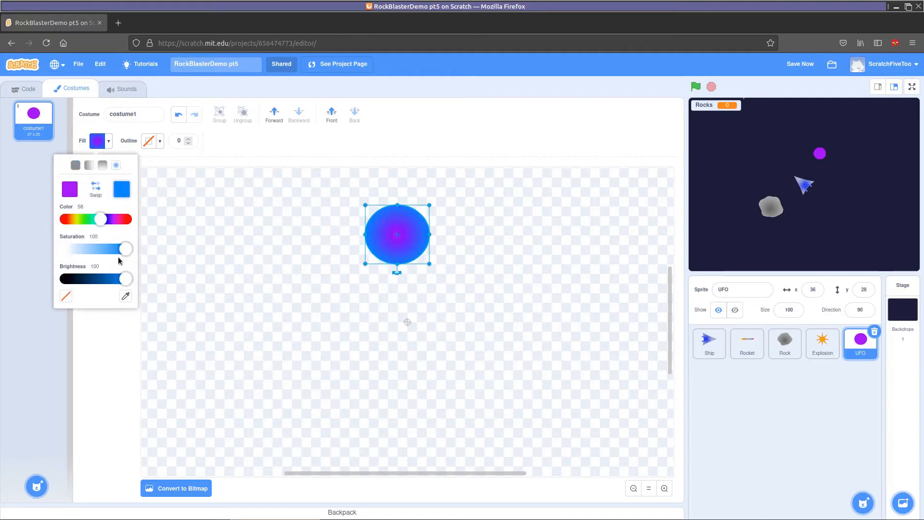
pyautogui.click(125, 296)
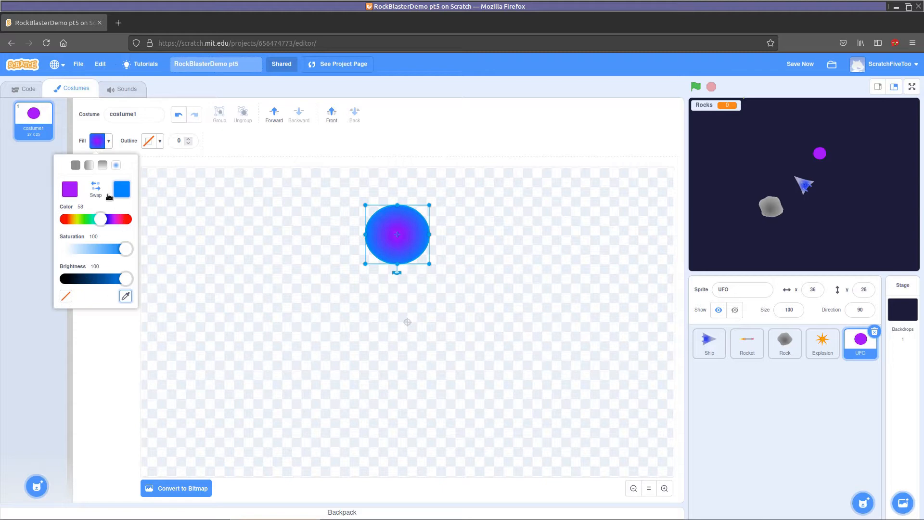
pyautogui.click(75, 166)
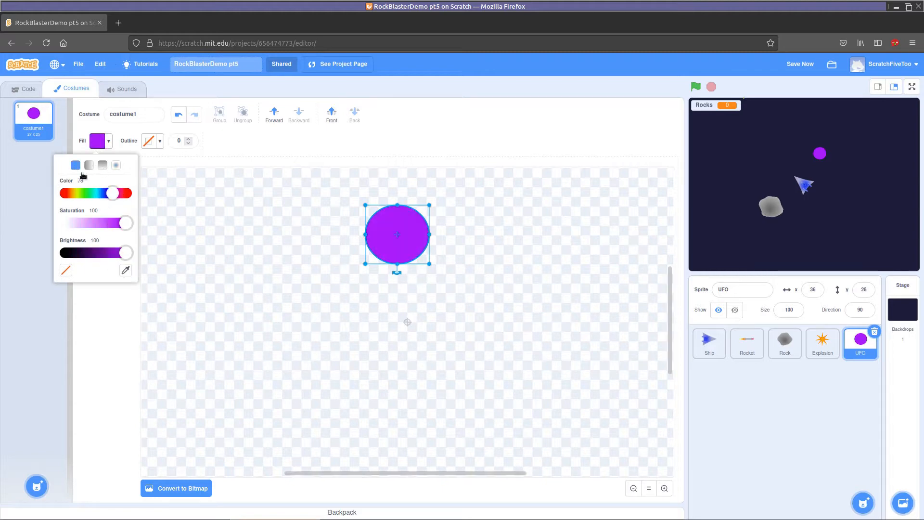
pyautogui.click(287, 242)
pyautogui.click(287, 238)
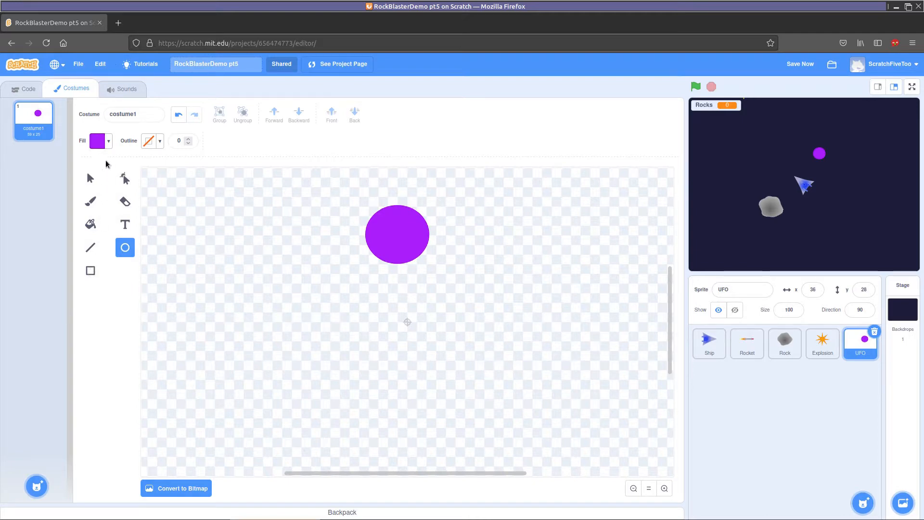
# Try to set a radial gradient fill using purple sampled from the circle for the outer color, darkened to brightness 57.
pyautogui.click(98, 141)
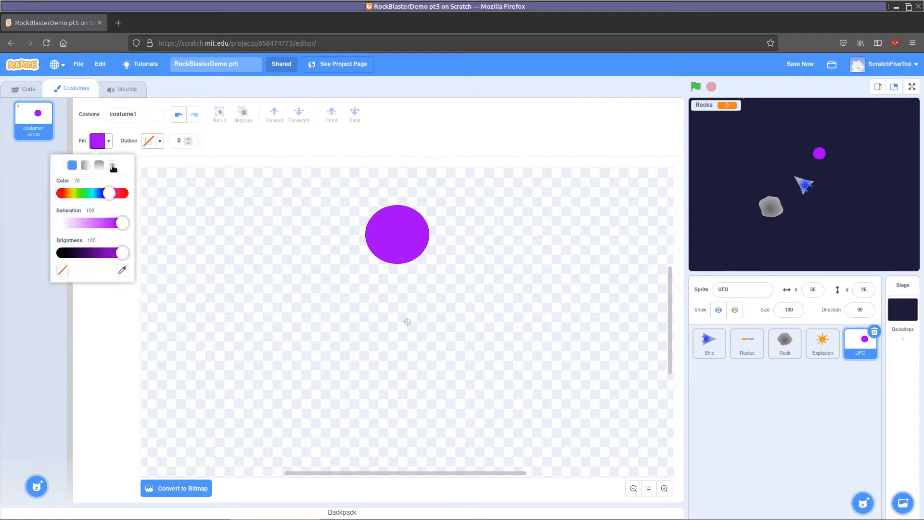
pyautogui.click(116, 166)
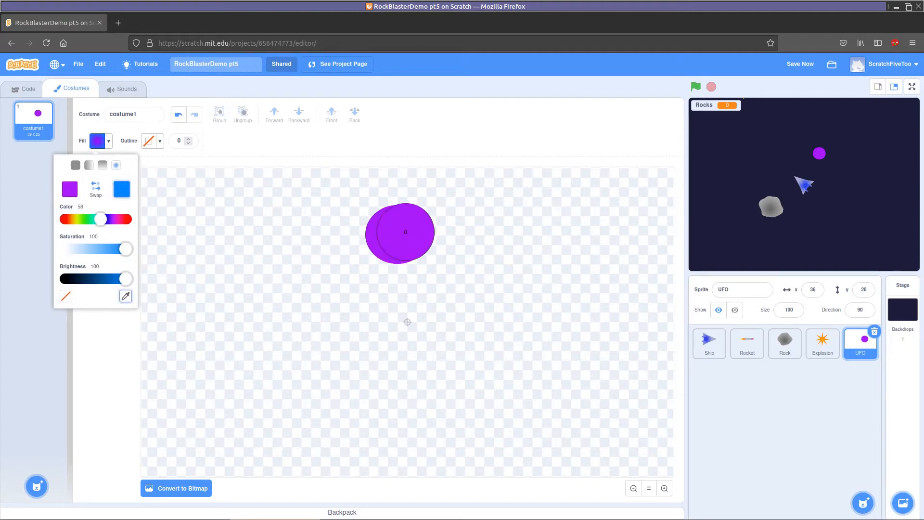
pyautogui.click(398, 234)
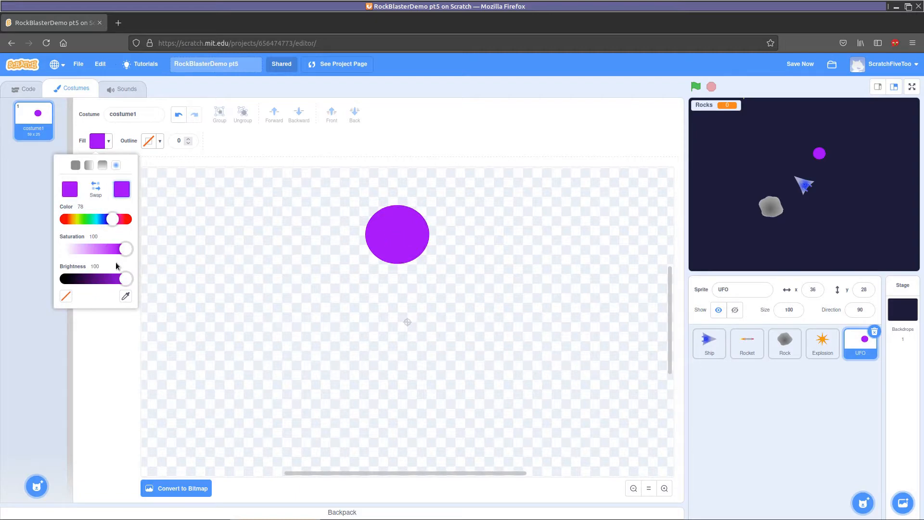
pyautogui.moveTo(123, 278); pyautogui.dragTo(99, 279)
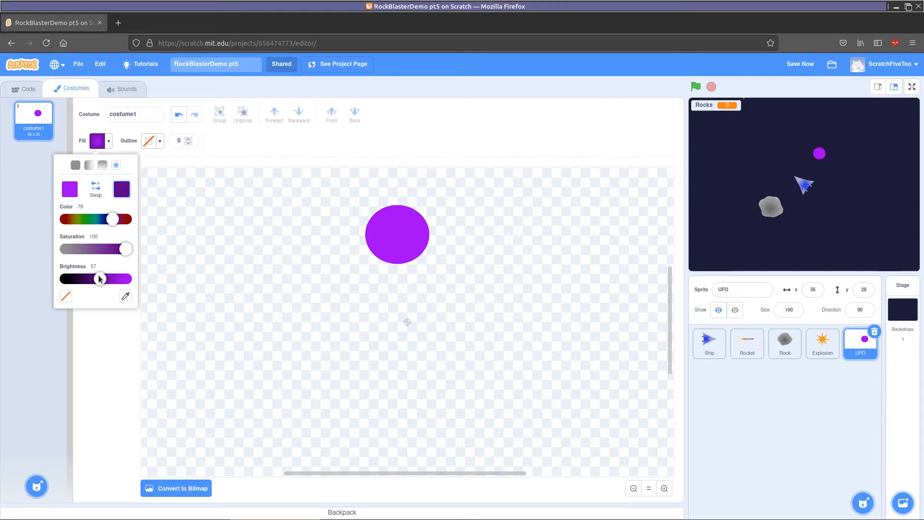
pyautogui.click(210, 195)
pyautogui.press('s')
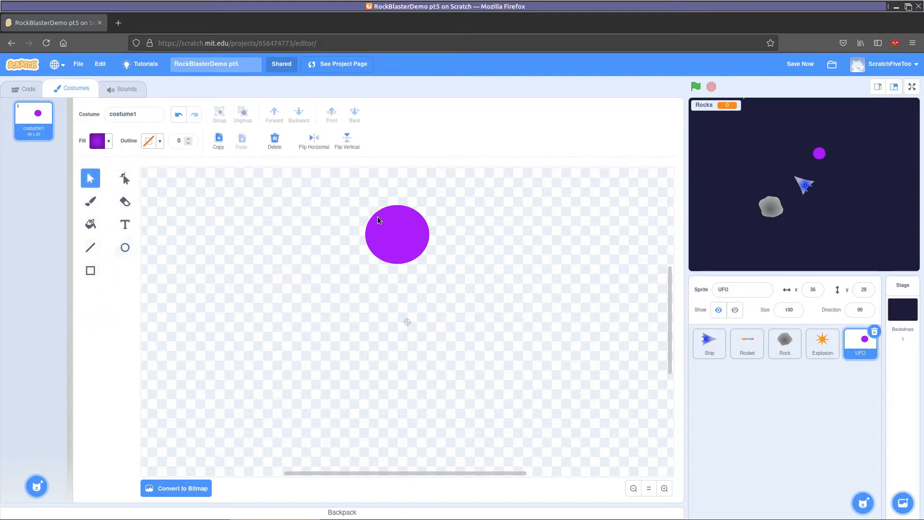
pyautogui.click(386, 230)
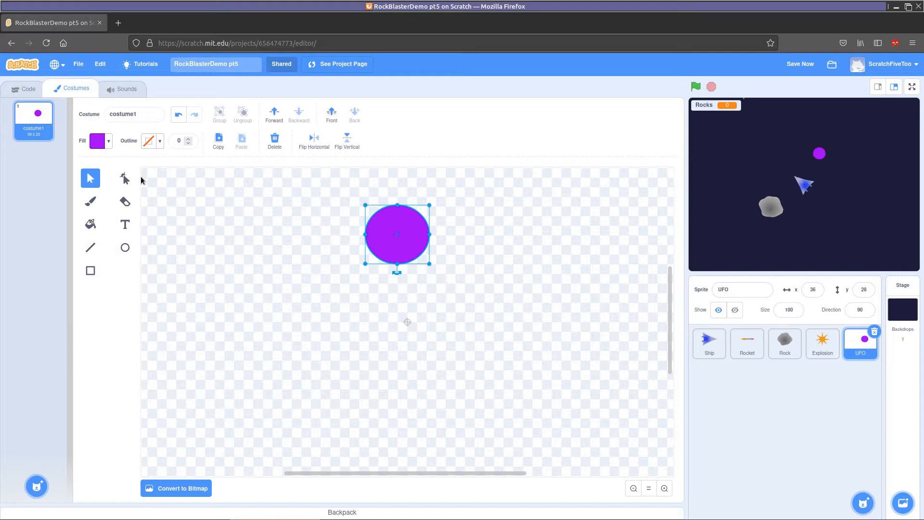
# Draw a second circle below and right of the first, filled with a radial gradient from purple to the sampled purple at brightness 50.
pyautogui.click(124, 249)
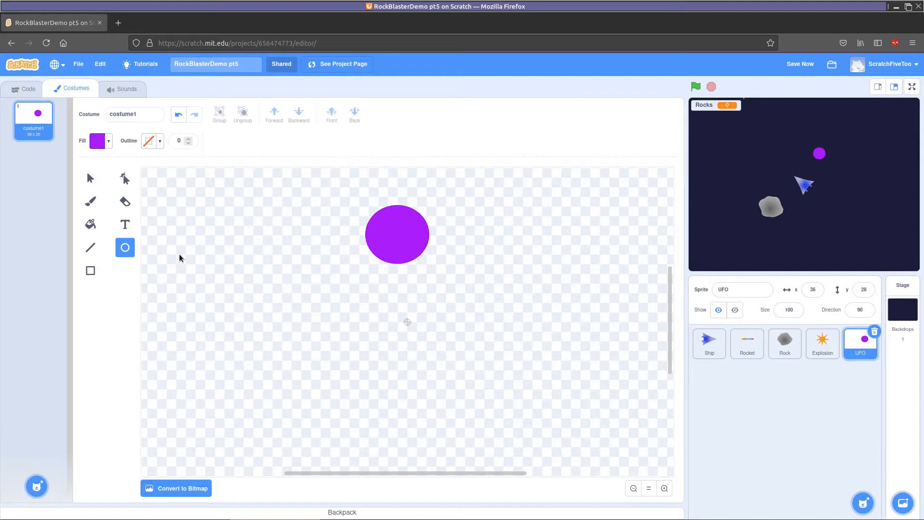
pyautogui.click(98, 141)
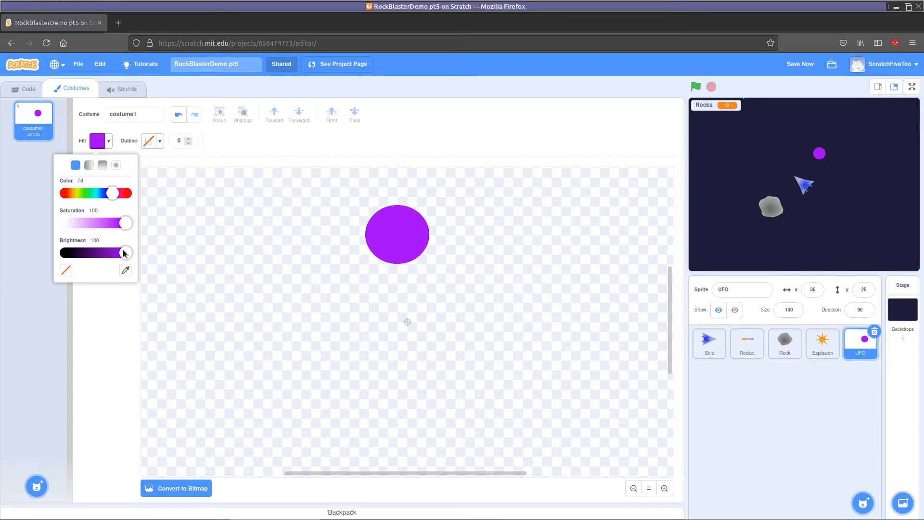
pyautogui.click(116, 165)
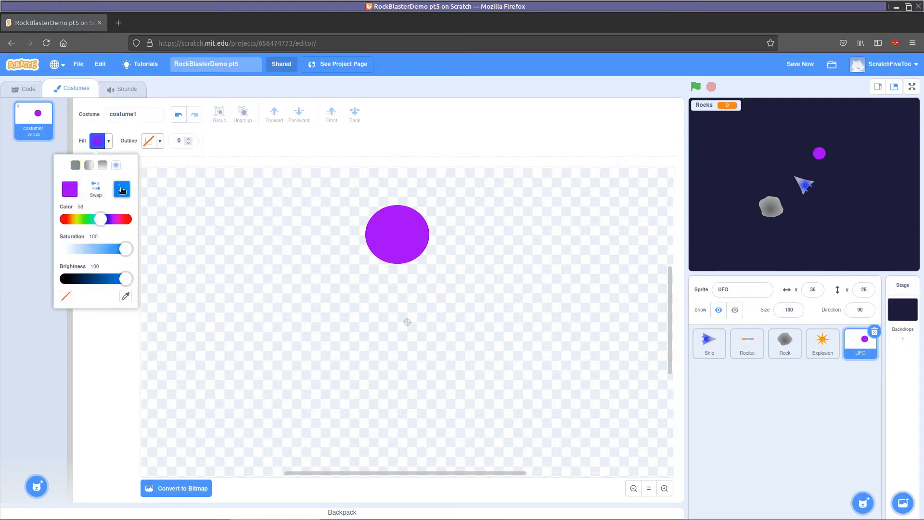
pyautogui.click(126, 296)
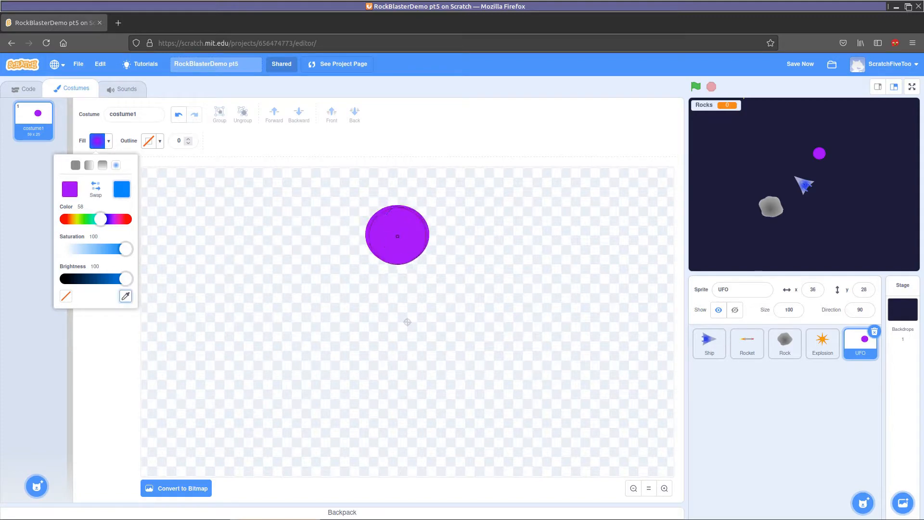
pyautogui.click(397, 235)
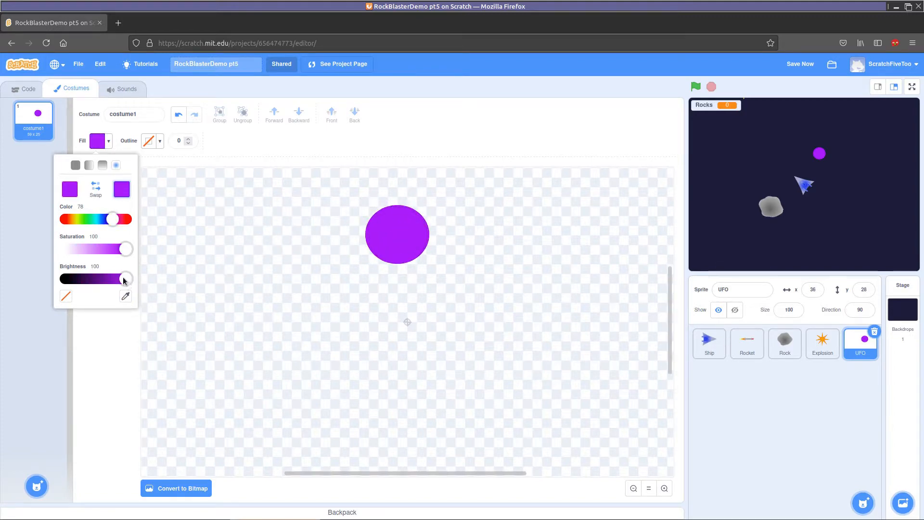
pyautogui.moveTo(124, 280); pyautogui.dragTo(99, 280)
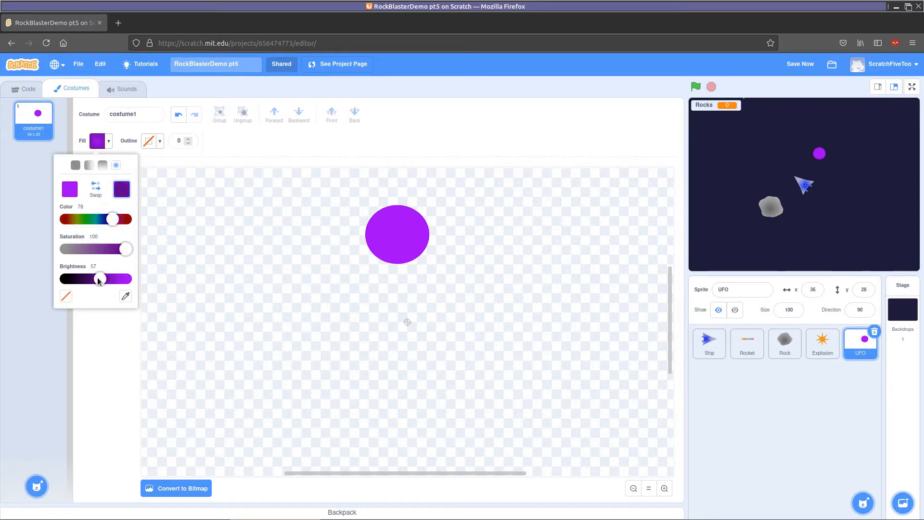
pyautogui.moveTo(97, 281); pyautogui.dragTo(94, 280)
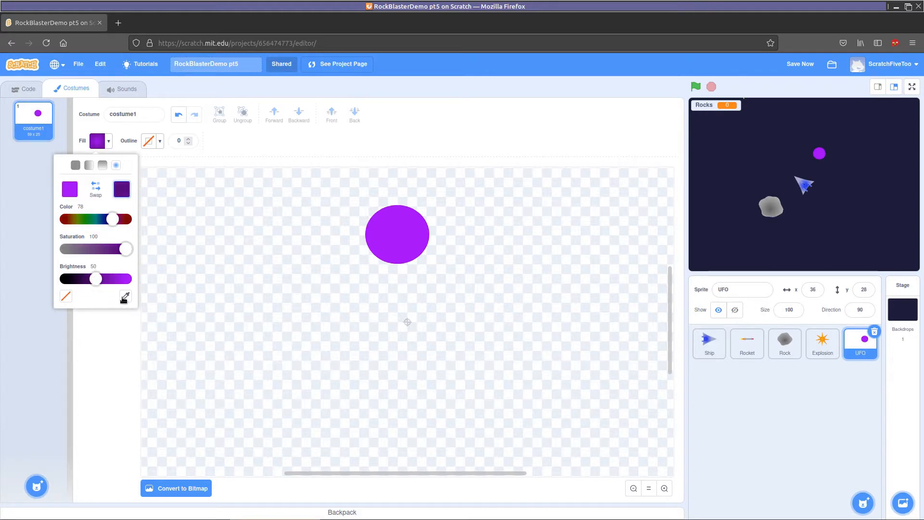
pyautogui.click(219, 304)
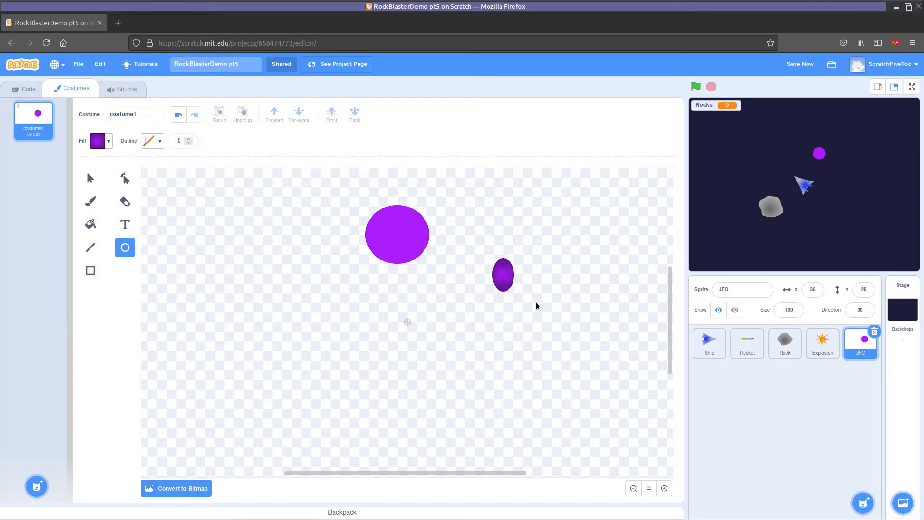
pyautogui.moveTo(536, 306); pyautogui.dragTo(554, 314)
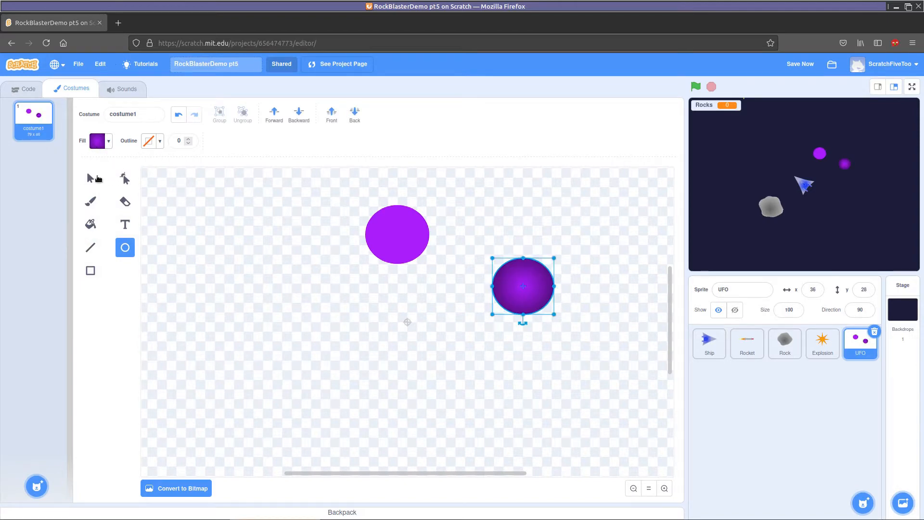
# Delete the solid purple circle and move the gradient circle onto the canvas centre mark.
pyautogui.click(98, 179)
pyautogui.click(398, 235)
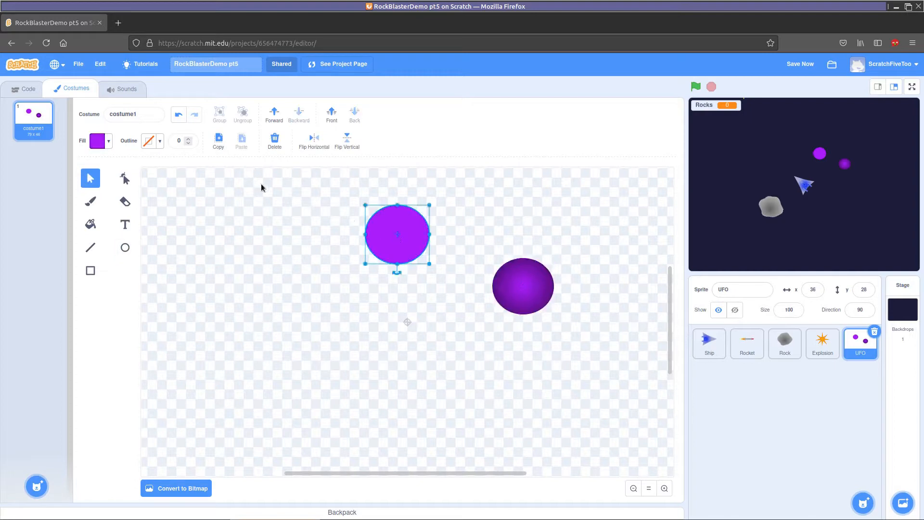
pyautogui.click(278, 145)
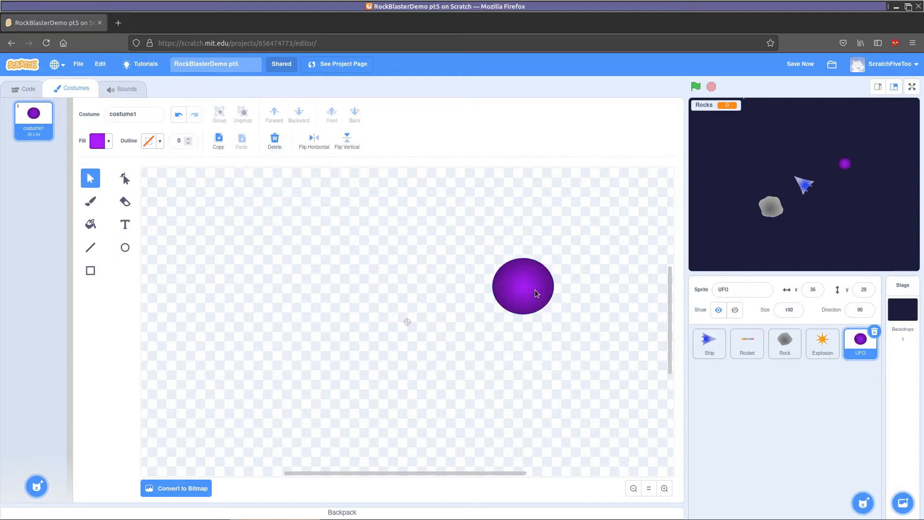
pyautogui.moveTo(532, 292); pyautogui.dragTo(422, 321)
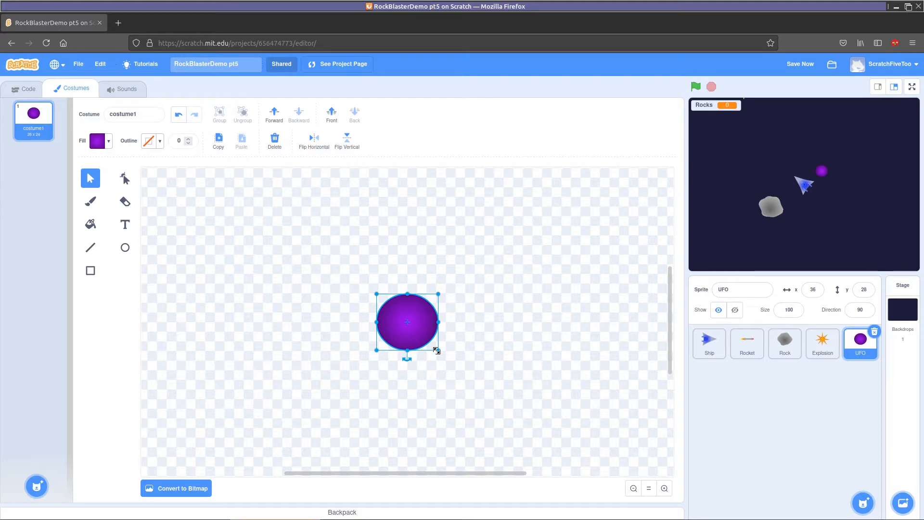
# Enlarge the gradient circle around the canvas centre mark to about twice its size.
pyautogui.moveTo(436, 351); pyautogui.dragTo(460, 372)
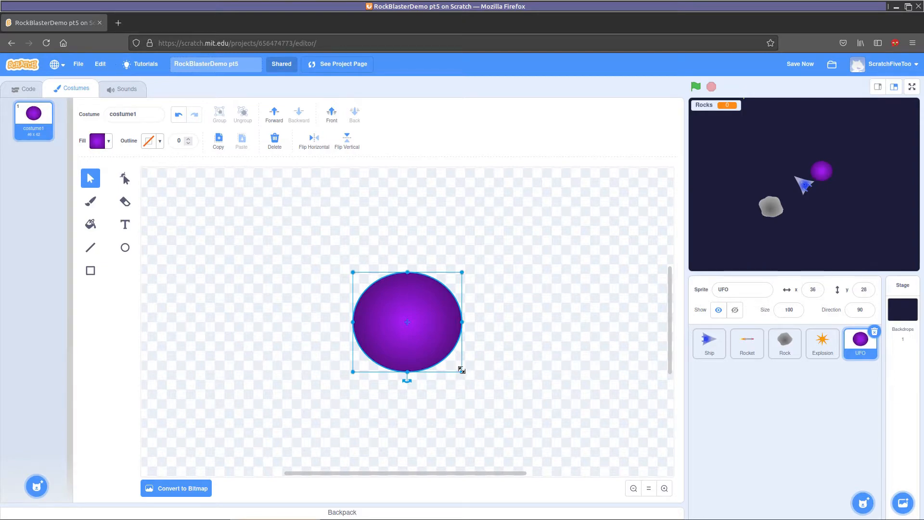
pyautogui.moveTo(462, 371); pyautogui.dragTo(470, 378)
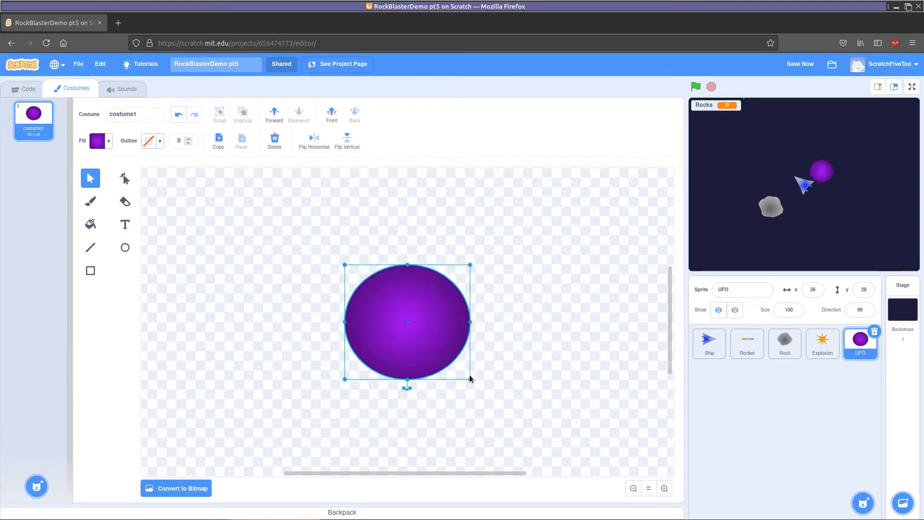
pyautogui.press('alt')
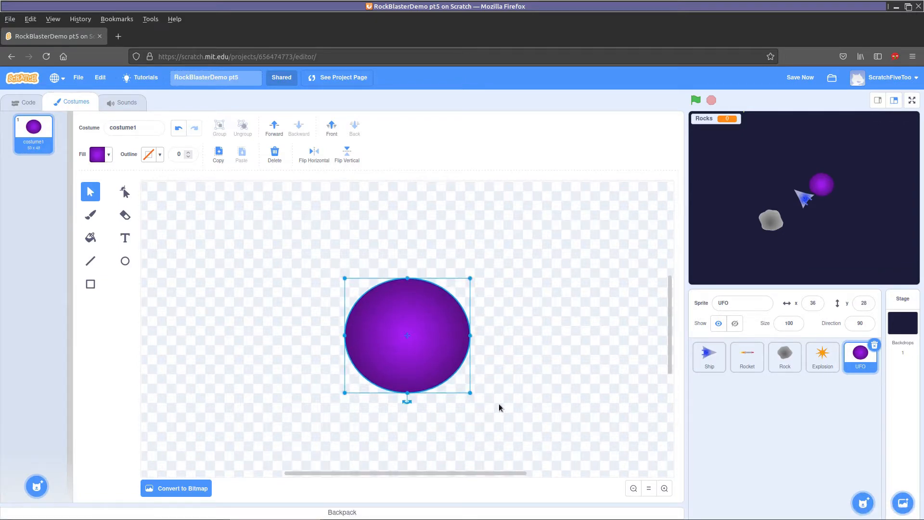
# Draw a rectangle beside the circle with a black outline of width 1 and no fill.
pyautogui.scroll(-1, 507, 396)
pyautogui.scroll(-1, 507, 397)
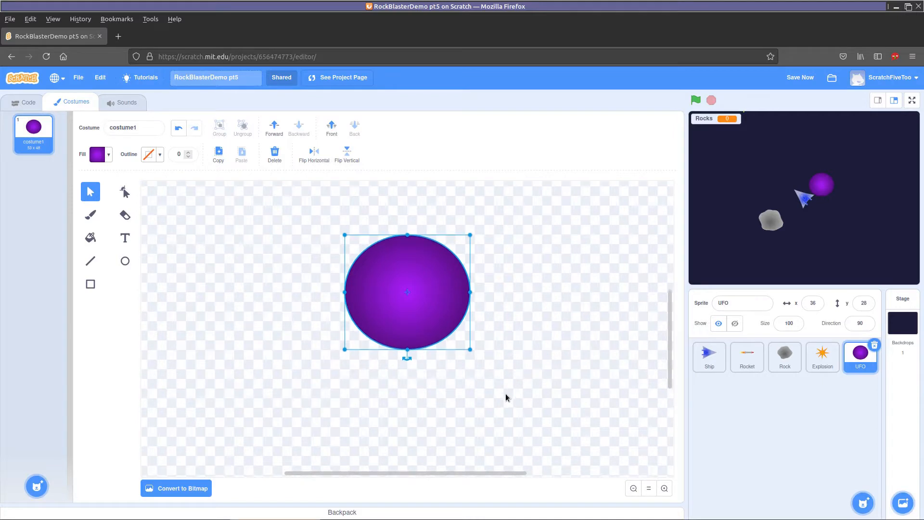
pyautogui.click(665, 489)
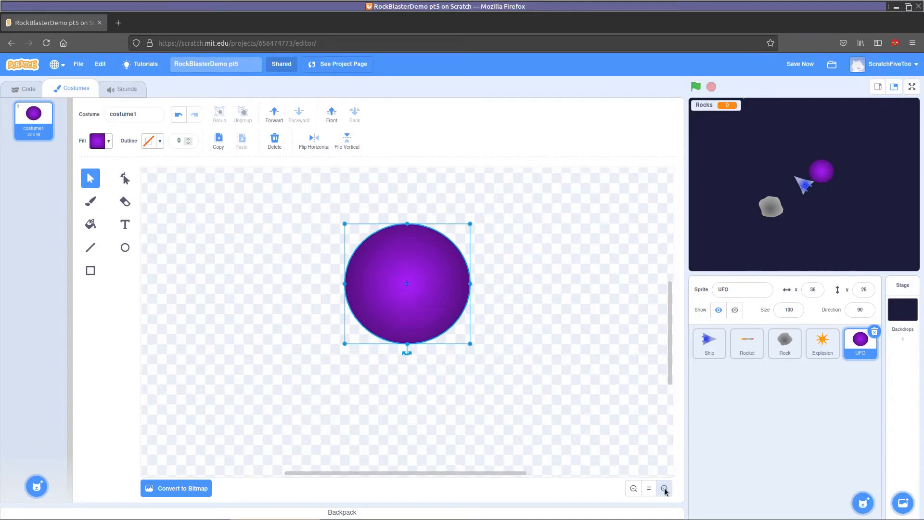
pyautogui.click(665, 488)
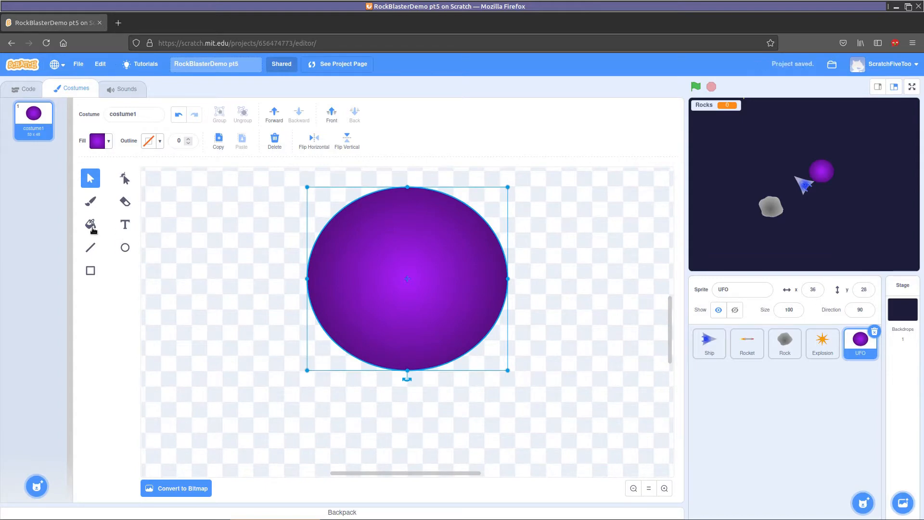
pyautogui.click(91, 272)
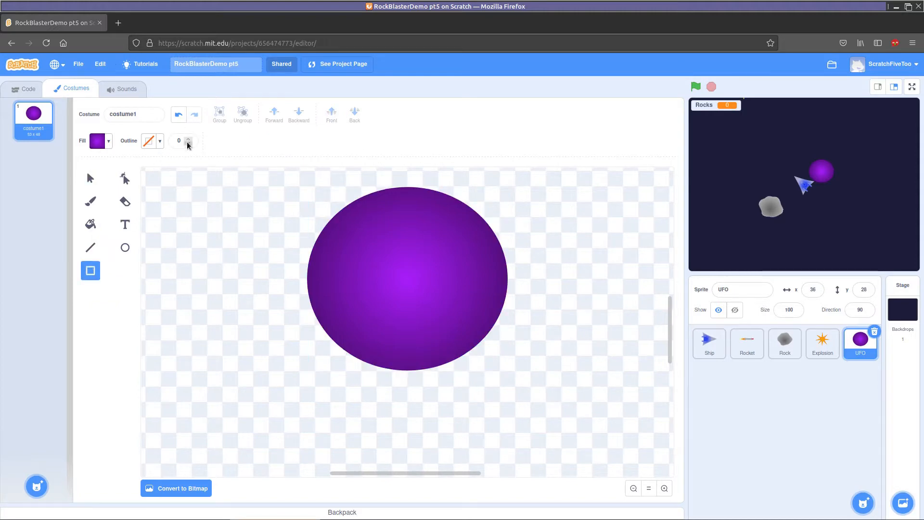
pyautogui.click(189, 138)
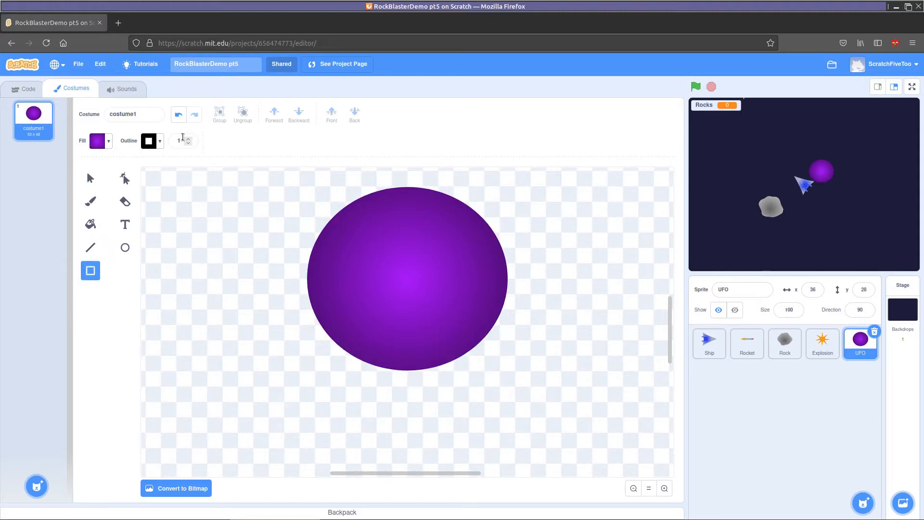
pyautogui.click(99, 143)
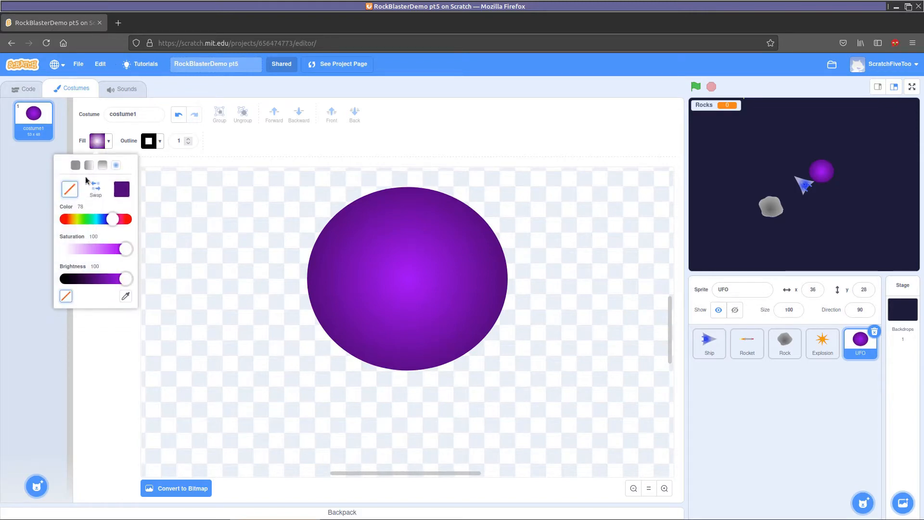
pyautogui.click(162, 305)
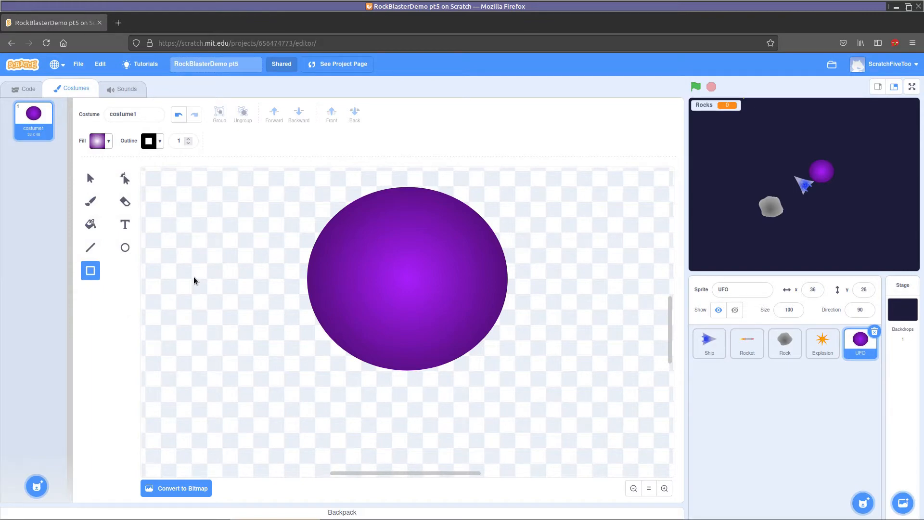
pyautogui.moveTo(182, 270)
pyautogui.mouseDown()
pyautogui.moveTo(396, 313)
pyautogui.moveTo(491, 314)
pyautogui.moveTo(218, 308)
pyautogui.moveTo(229, 318)
pyautogui.moveTo(294, 308)
pyautogui.moveTo(282, 295)
pyautogui.moveTo(275, 317)
pyautogui.mouseUp()
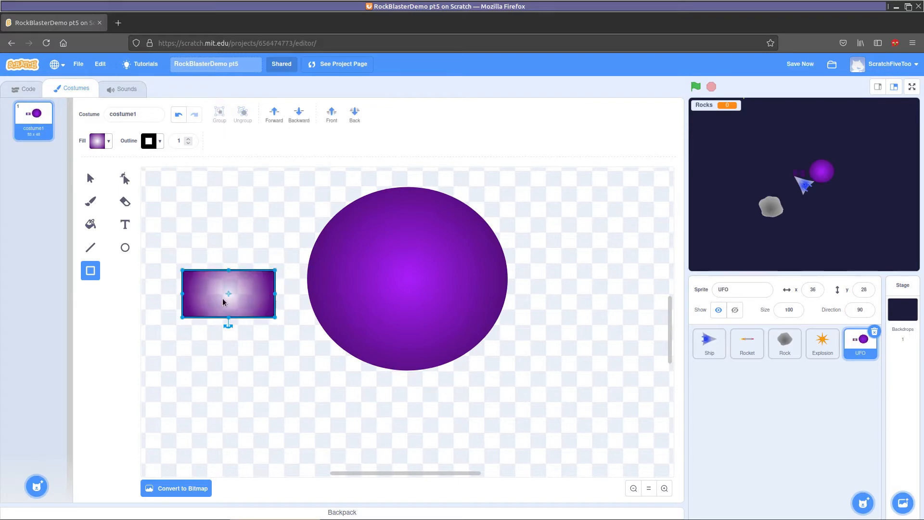
pyautogui.click(92, 141)
pyautogui.click(76, 165)
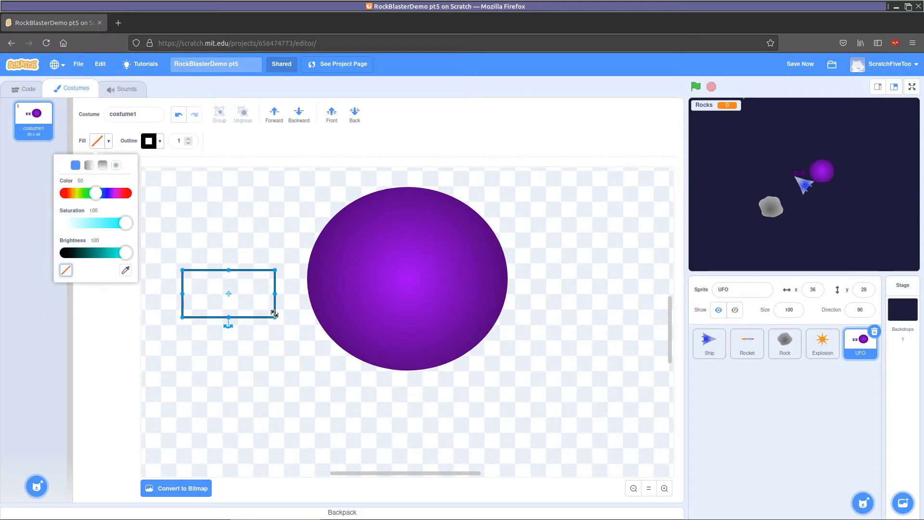
pyautogui.click(275, 314)
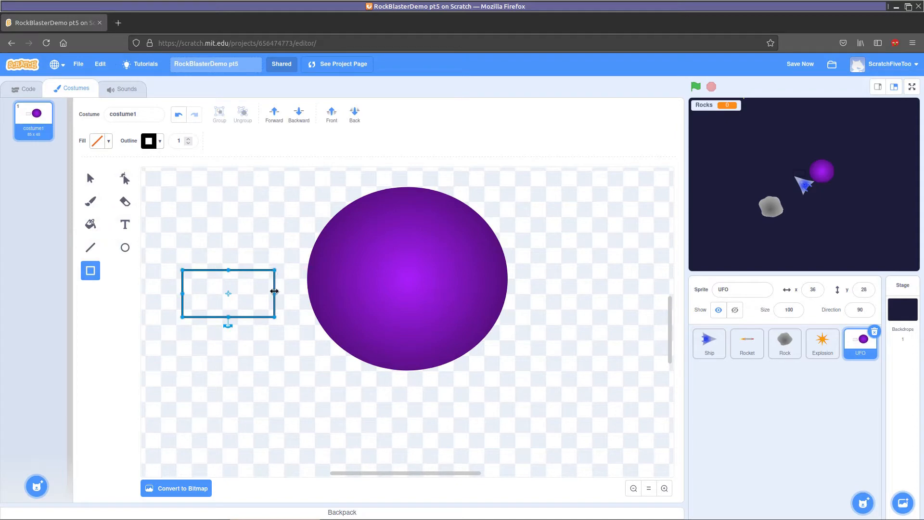
# Stretch the rectangle into a long, thin bar extending past both sides of the circle and centre it on the canvas mark.
pyautogui.moveTo(275, 292); pyautogui.dragTo(658, 315)
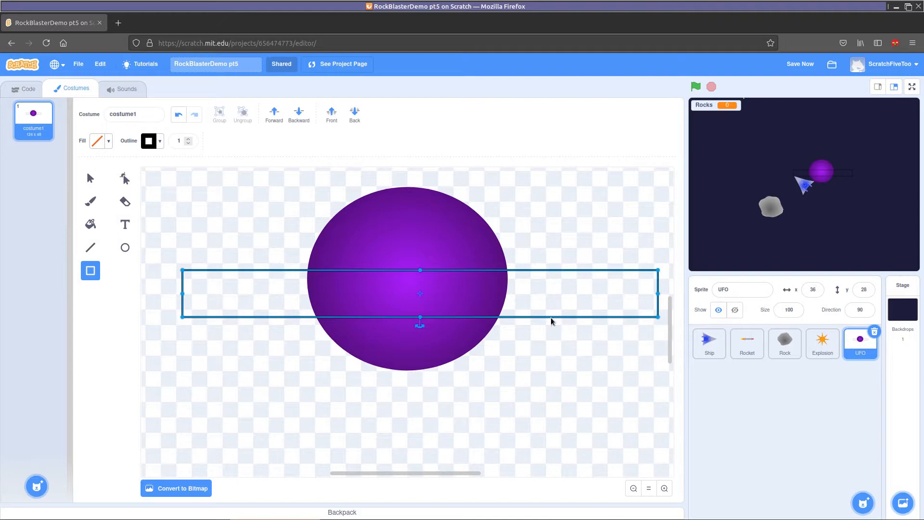
pyautogui.moveTo(552, 321); pyautogui.dragTo(499, 311)
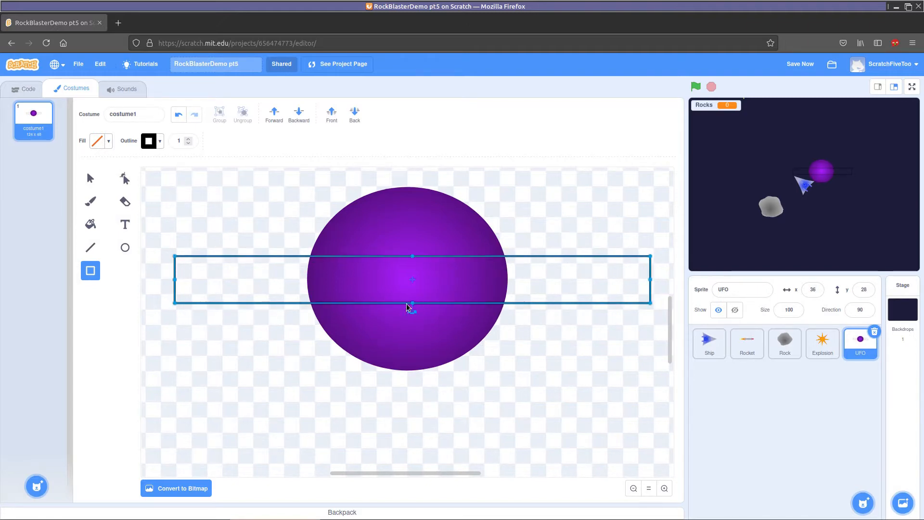
pyautogui.moveTo(413, 256); pyautogui.dragTo(414, 277)
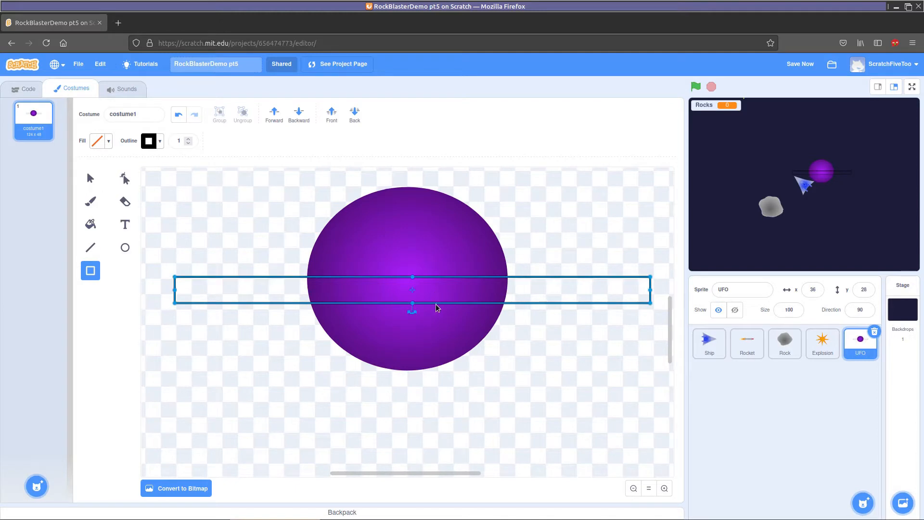
pyautogui.moveTo(433, 304); pyautogui.dragTo(430, 294)
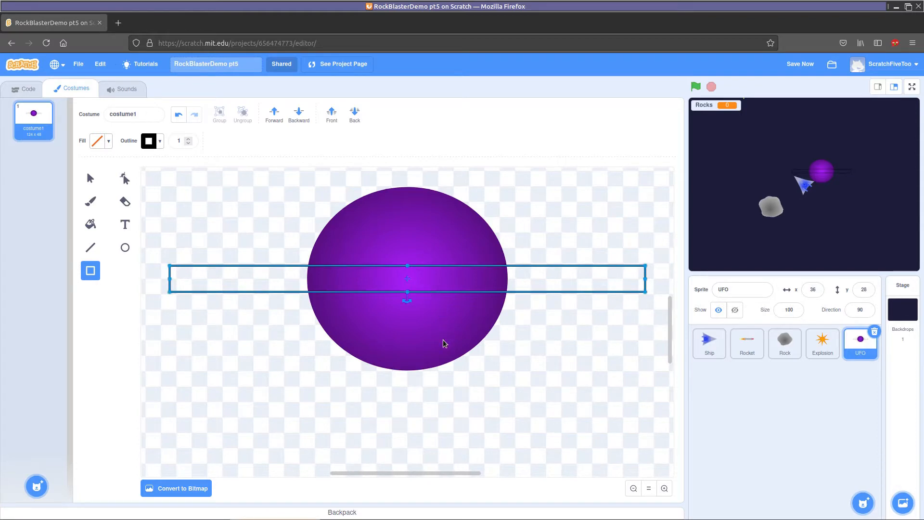
# Nudge the thin rectangle upward so that most of it sits above the circle's centre.
pyautogui.press('Up')
pyautogui.press('Up')
pyautogui.press('Up')
pyautogui.press('Up')
pyautogui.press('Up')
pyautogui.press('Up')
pyautogui.press('Up')
pyautogui.press('Up')
pyautogui.press('Up')
pyautogui.press('Up')
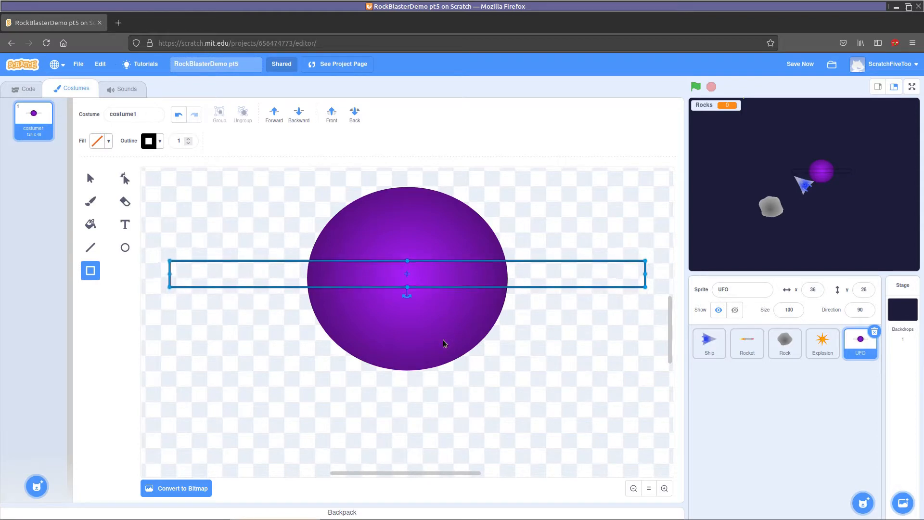
pyautogui.press('Up')
pyautogui.press('Up')
pyautogui.press('Up')
pyautogui.press('Up')
pyautogui.press('Up')
pyautogui.press('Up')
pyautogui.press('Up')
pyautogui.press('Up')
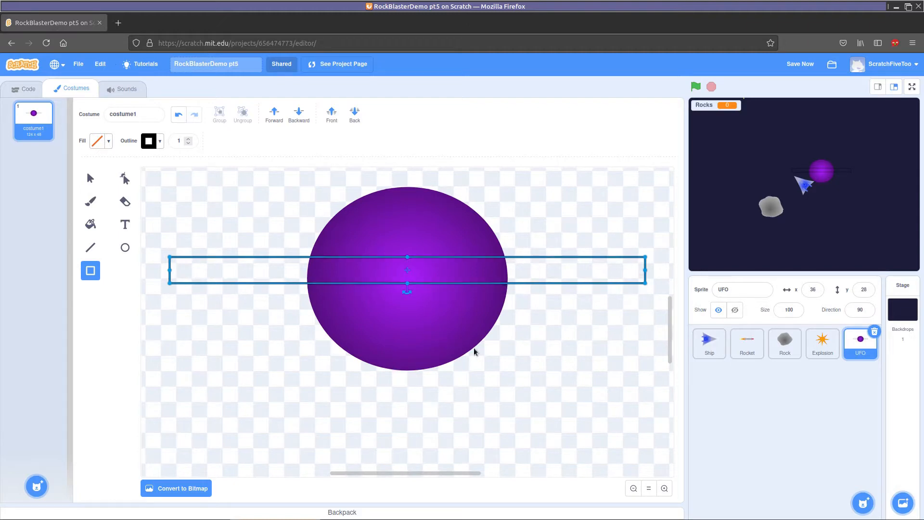
# Reshape the circle by adding two closely spaced points on each side where the rectangle's upper edge crosses its outline.
pyautogui.click(665, 488)
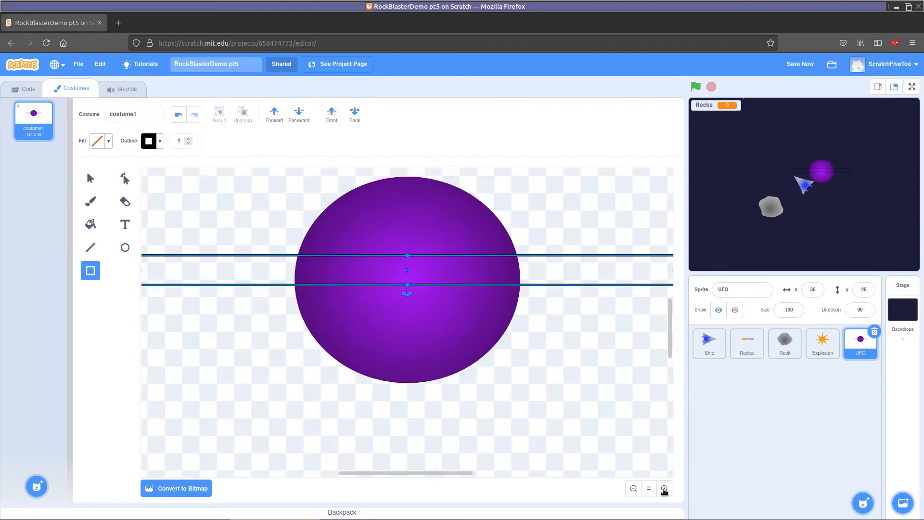
pyautogui.click(665, 489)
pyautogui.click(665, 489)
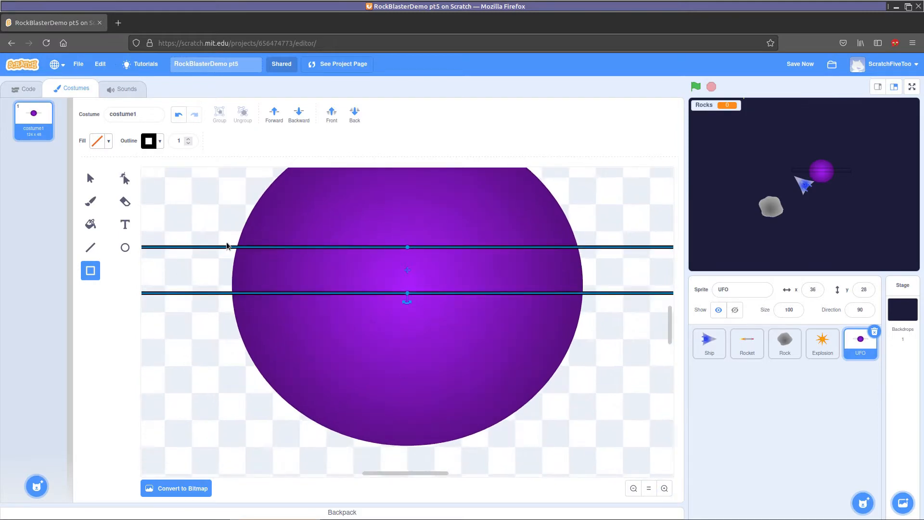
pyautogui.click(123, 179)
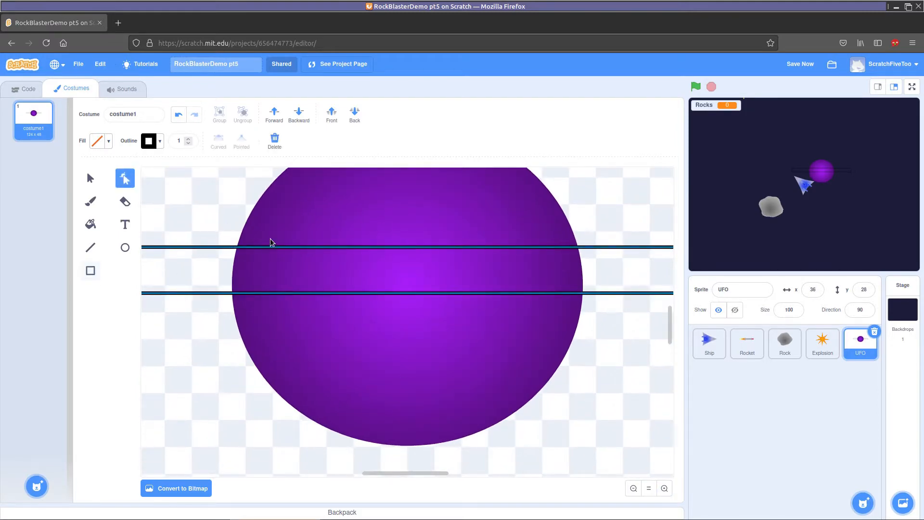
pyautogui.click(337, 230)
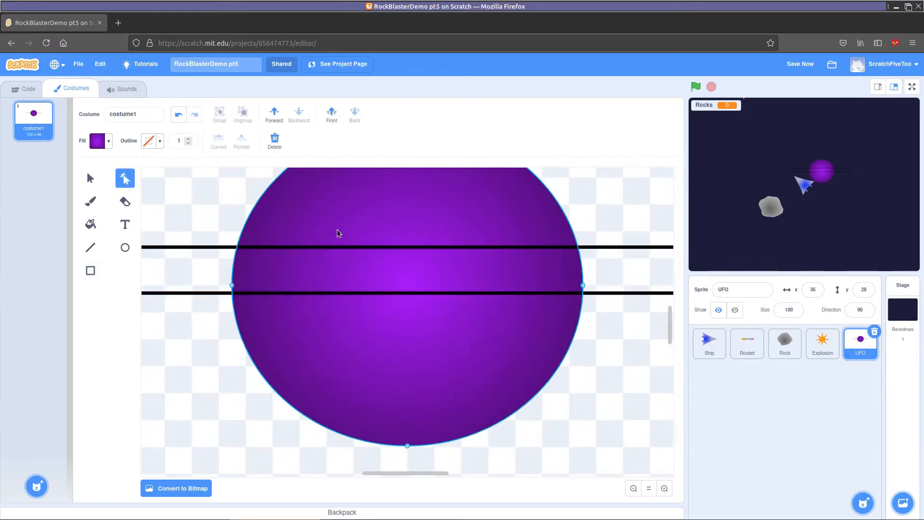
pyautogui.click(237, 247)
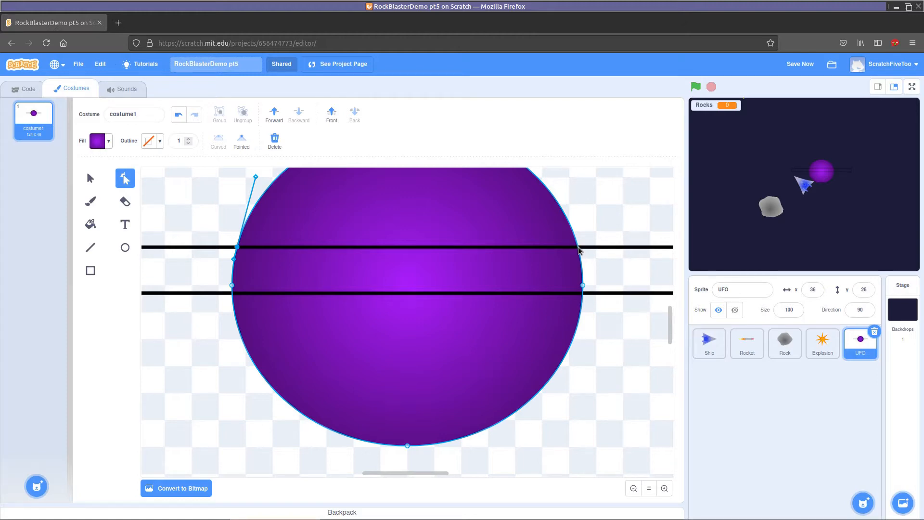
pyautogui.click(578, 248)
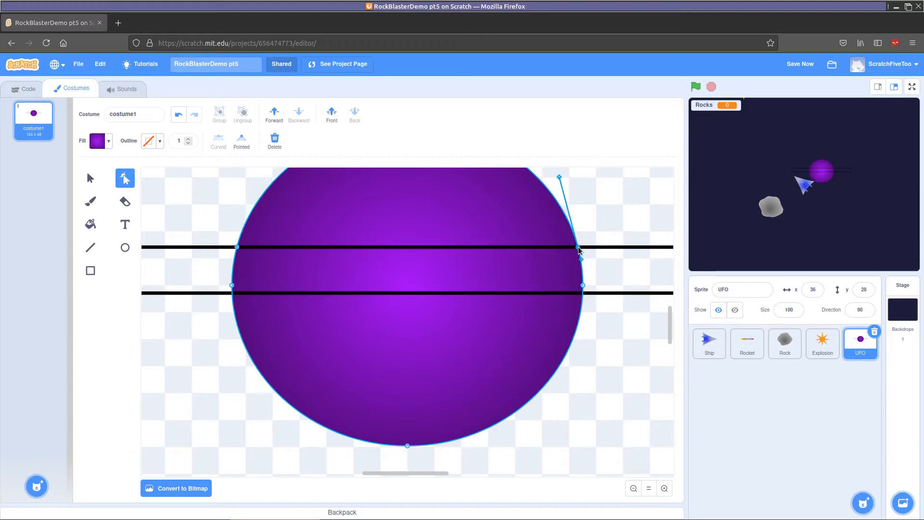
pyautogui.click(237, 248)
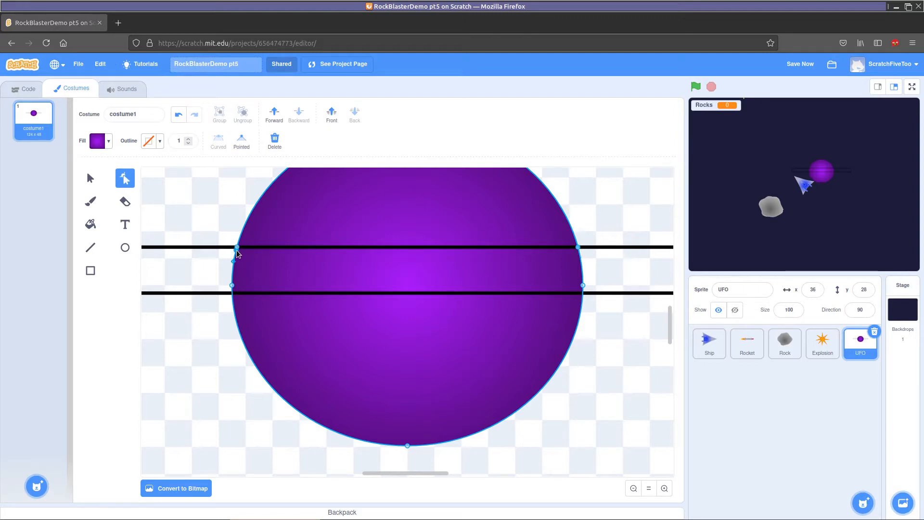
pyautogui.click(578, 249)
# Add an extra point on the circle's outline just above each of its widest side points.
pyautogui.click(229, 292)
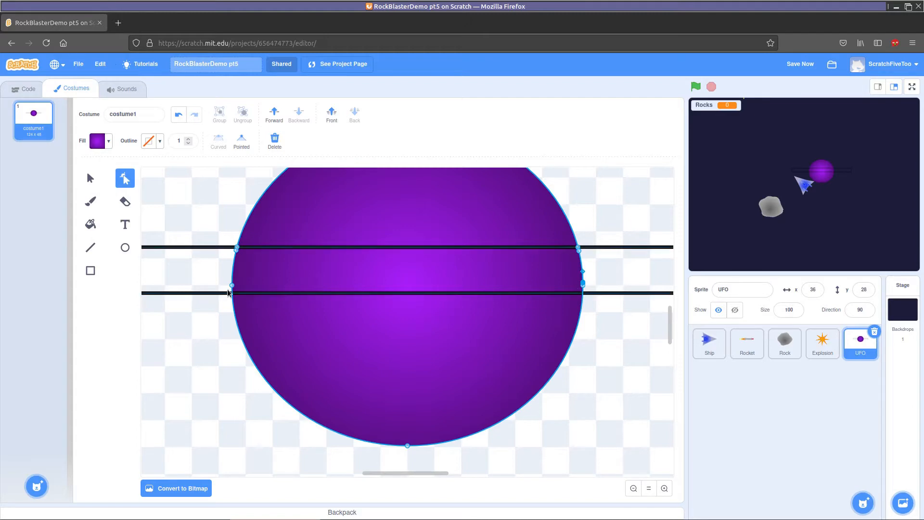
pyautogui.click(232, 286)
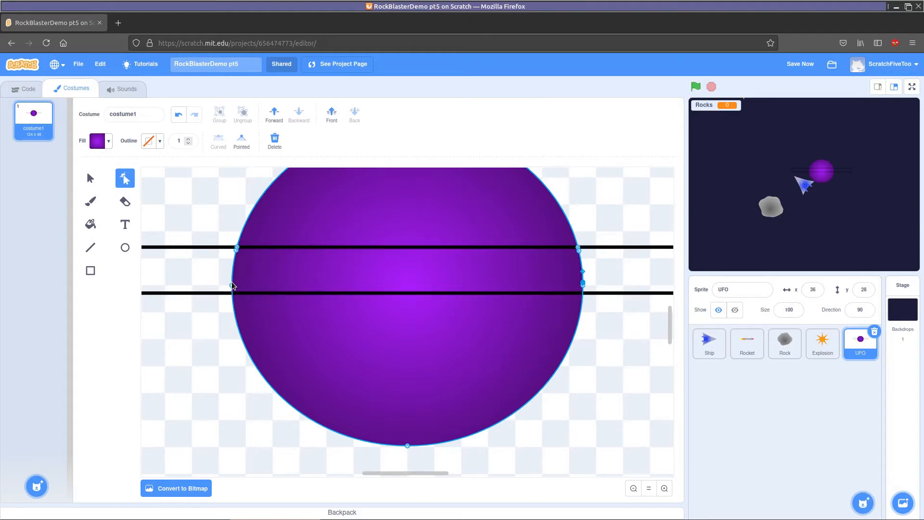
pyautogui.click(232, 285)
# Delete the circle's original widest side points and its bottom point to cut it into a flat-bottomed dome.
pyautogui.moveTo(232, 288); pyautogui.dragTo(232, 373)
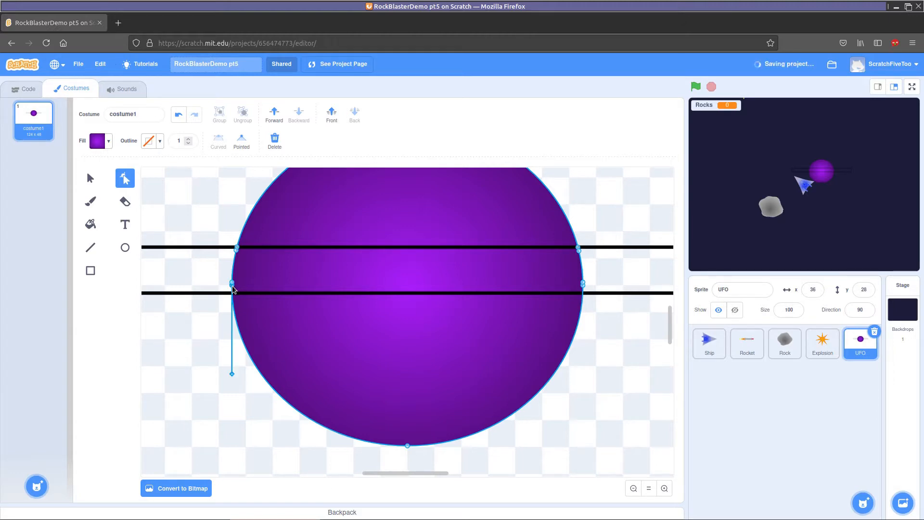
pyautogui.click(583, 286)
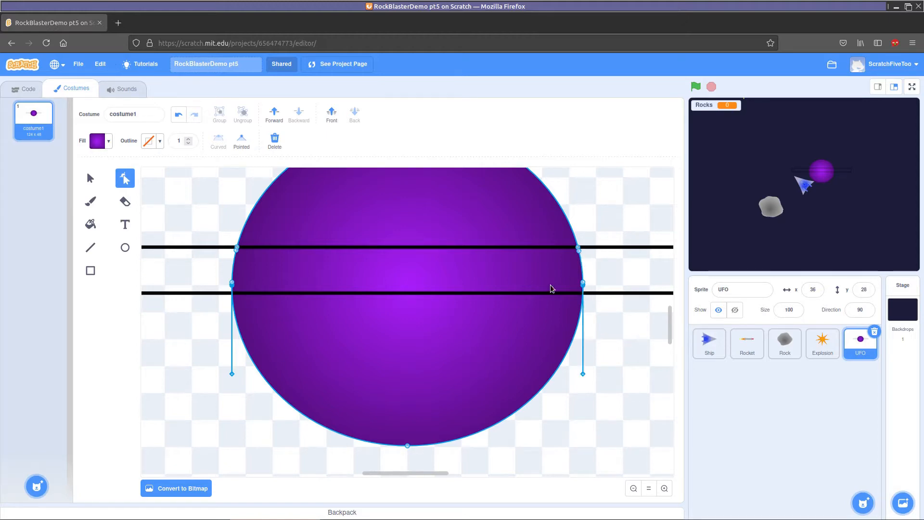
pyautogui.click(276, 149)
pyautogui.click(408, 445)
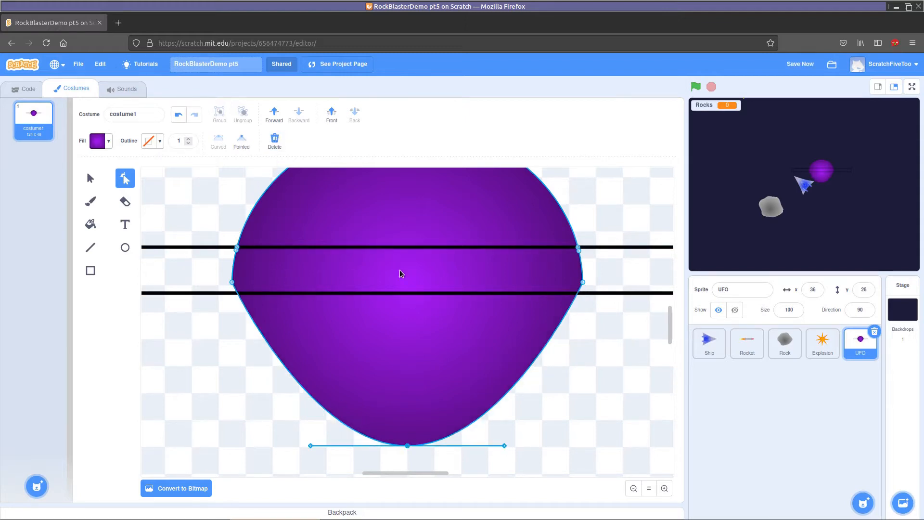
pyautogui.click(276, 141)
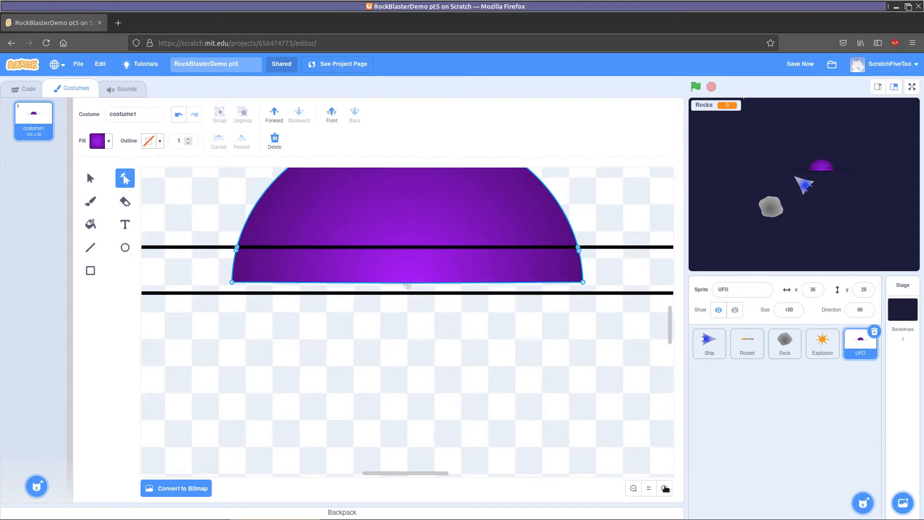
# Move the dome's lower-left point out to the lower-left corner of the guide rectangle.
pyautogui.click(635, 489)
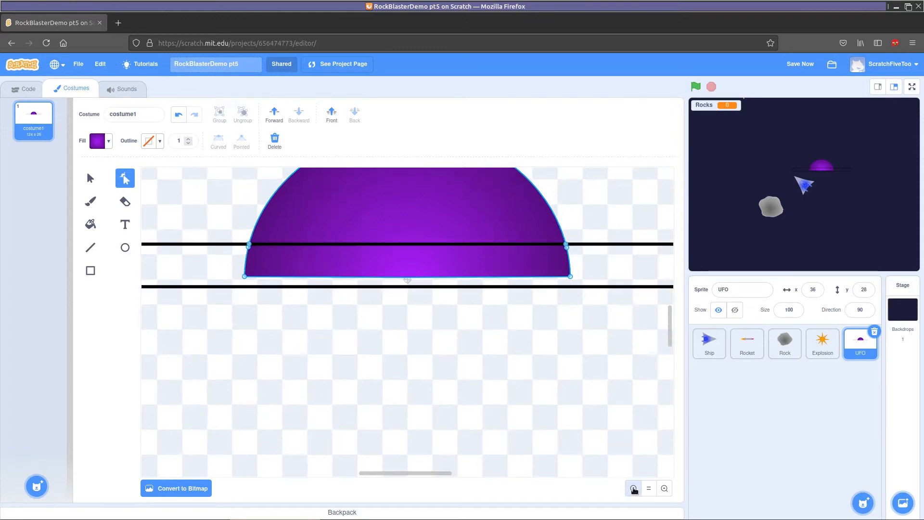
pyautogui.click(635, 489)
pyautogui.click(635, 490)
pyautogui.click(634, 489)
pyautogui.click(634, 490)
pyautogui.click(634, 489)
pyautogui.click(635, 489)
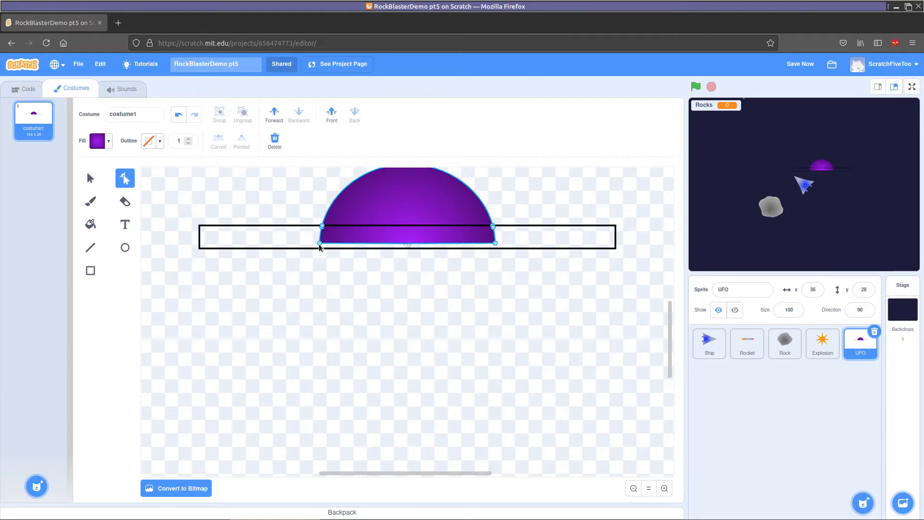
pyautogui.moveTo(320, 245); pyautogui.dragTo(198, 247)
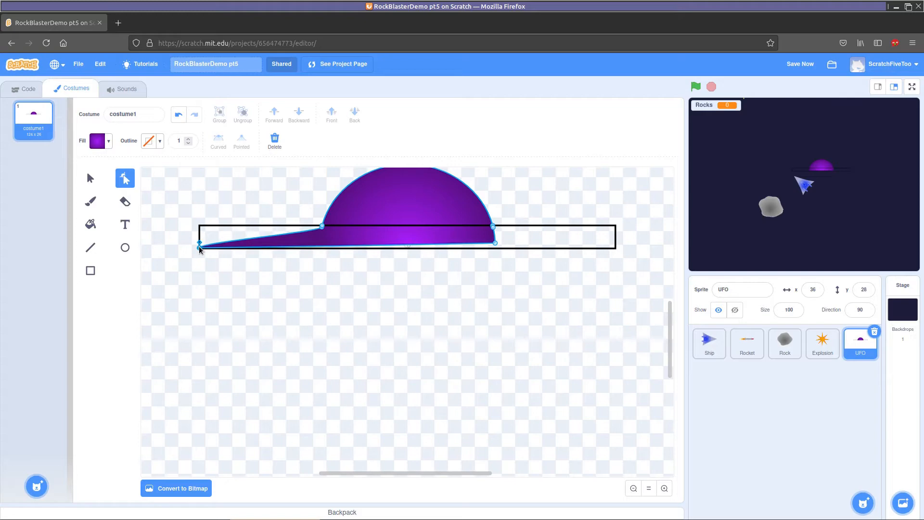
# Move the dome's lower-right point out to the lower-right corner of the guide rectangle and undo the stray move of the point above it.
pyautogui.moveTo(492, 244); pyautogui.dragTo(614, 249)
pyautogui.moveTo(494, 230); pyautogui.dragTo(542, 224)
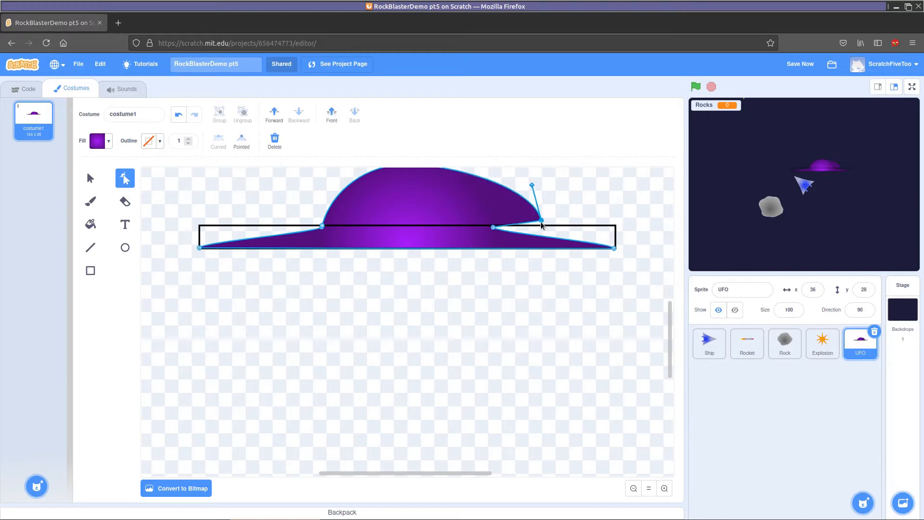
pyautogui.hotkey('ctrl', 'z')
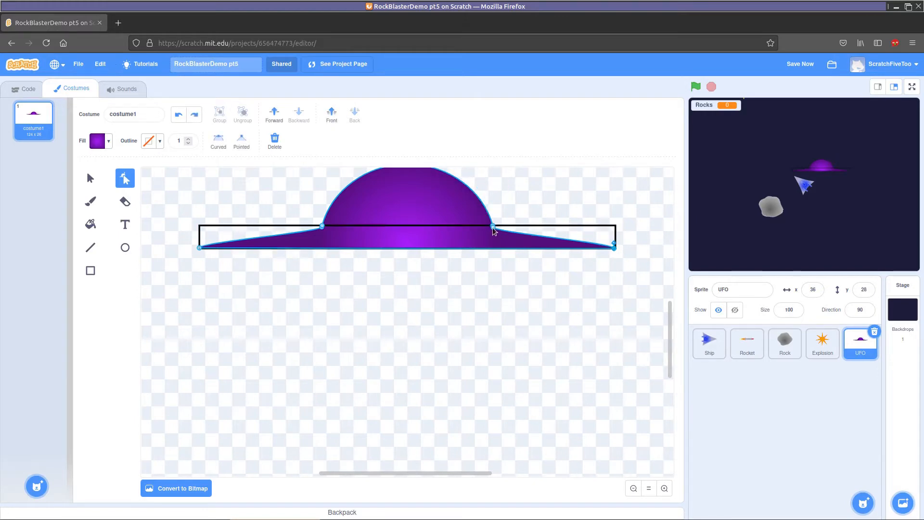
# Add a point beside the dome's right base, move it to the guide's upper-right corner, and align the lower-right point with its corner.
pyautogui.click(494, 229)
pyautogui.moveTo(494, 229); pyautogui.dragTo(625, 230)
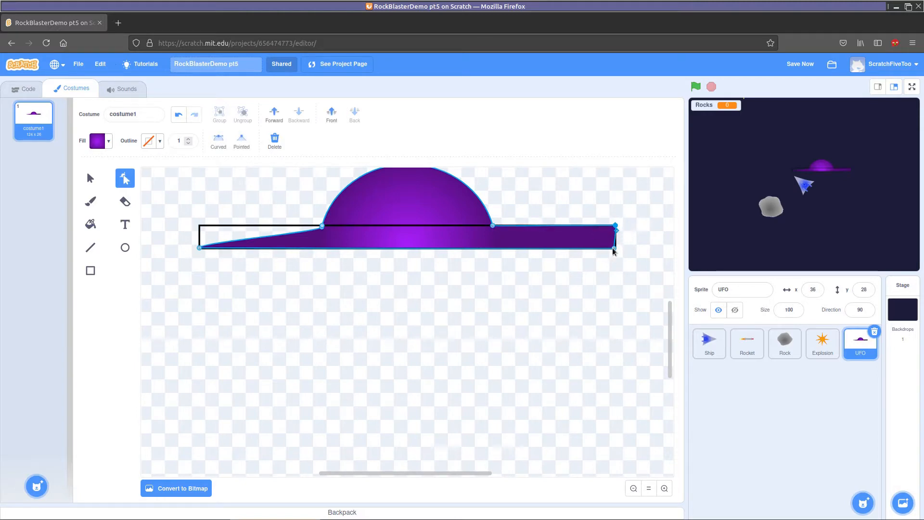
pyautogui.click(617, 250)
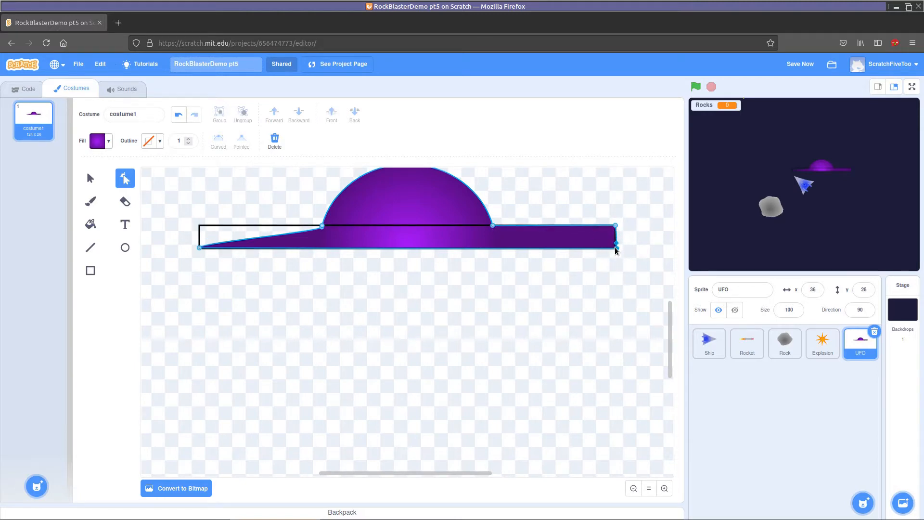
pyautogui.click(617, 248)
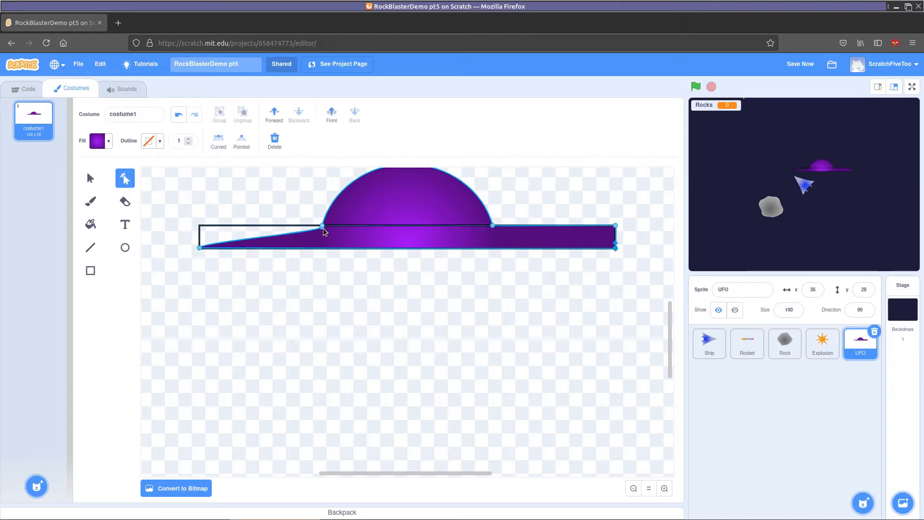
# Align the dome's left base point with the guide's upper edge and extend a new point to the upper-left corner.
pyautogui.click(323, 226)
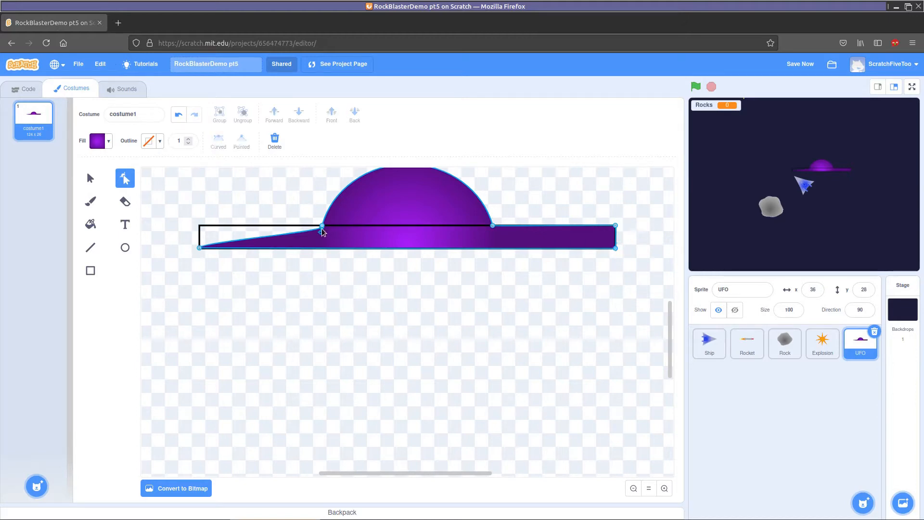
pyautogui.click(299, 230)
pyautogui.moveTo(296, 230); pyautogui.dragTo(201, 231)
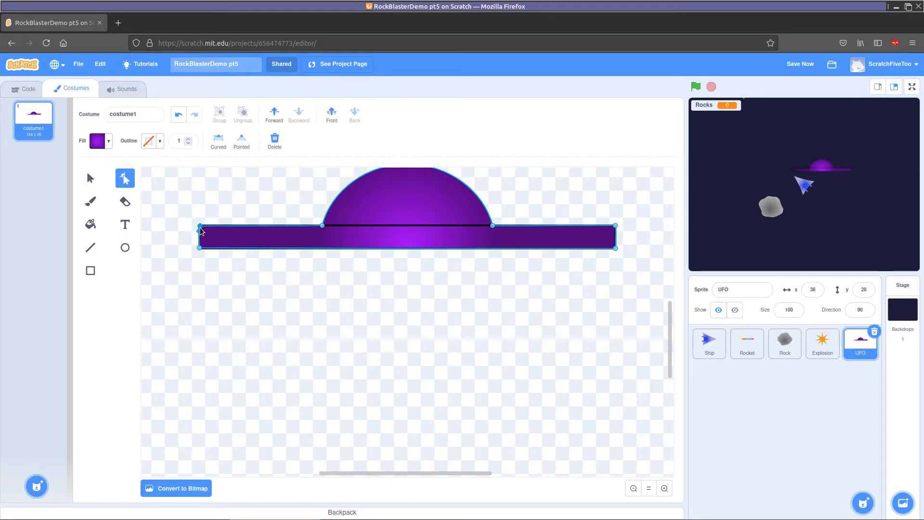
# Fine-tune the brim's lower-left point to sit on the guide corner, check the right end, and deselect the shape.
pyautogui.click(664, 489)
pyautogui.click(665, 489)
pyautogui.click(664, 489)
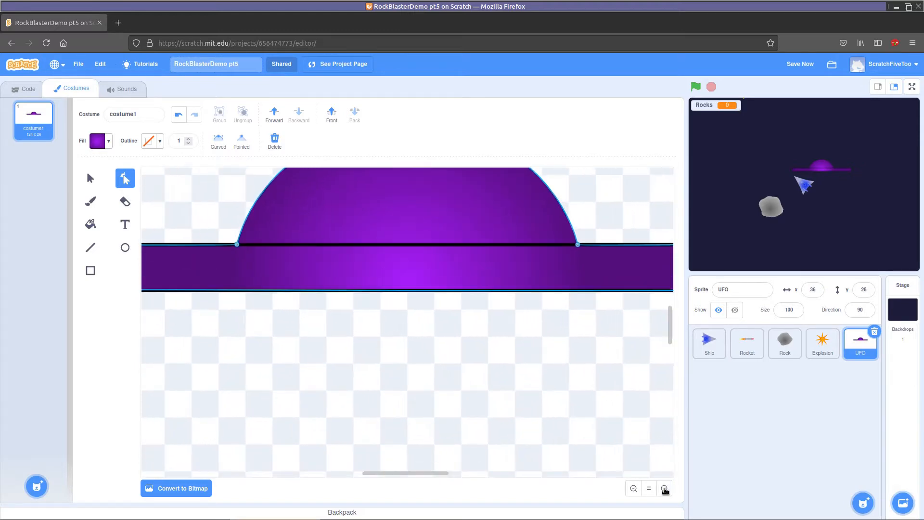
pyautogui.click(665, 489)
pyautogui.moveTo(419, 474); pyautogui.dragTo(390, 475)
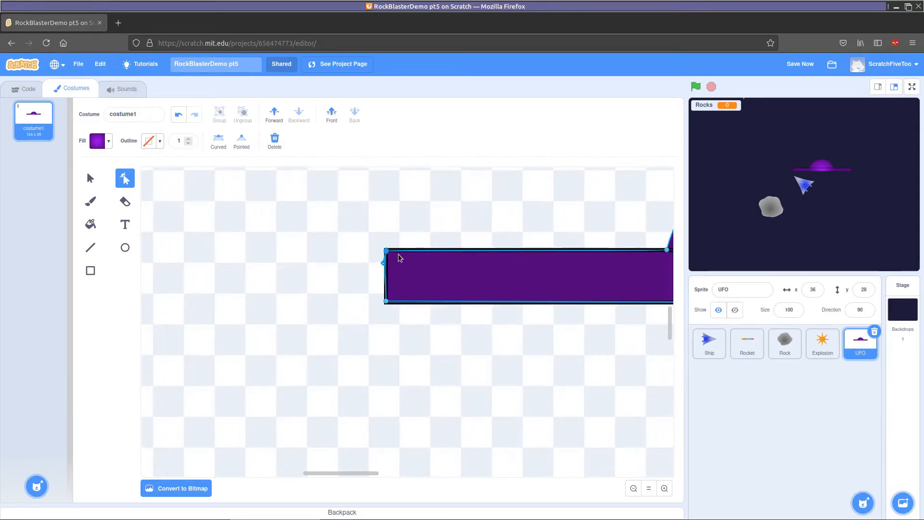
pyautogui.click(386, 302)
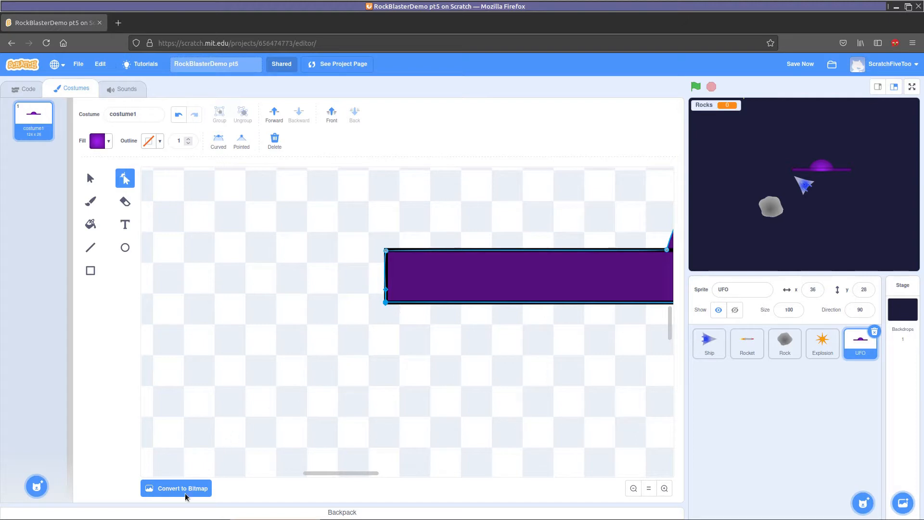
pyautogui.hscroll(10, 346, 474)
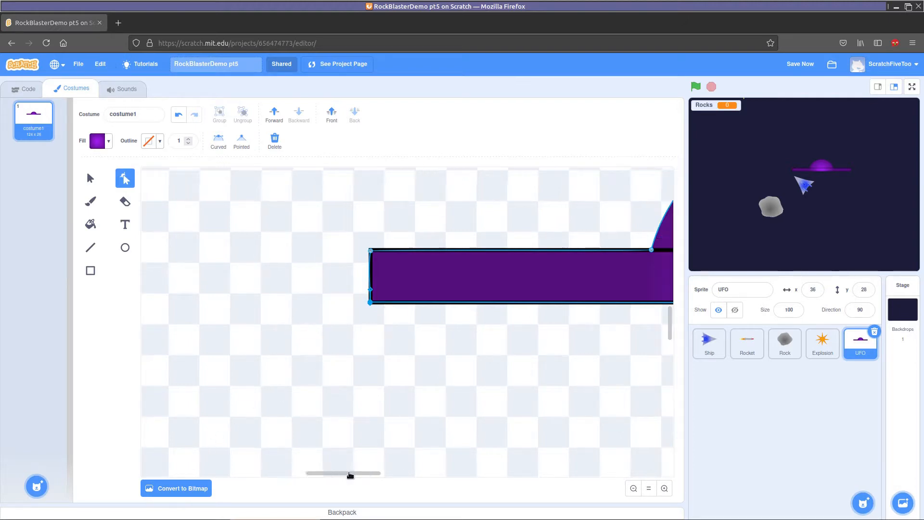
pyautogui.hscroll(5, 391, 476)
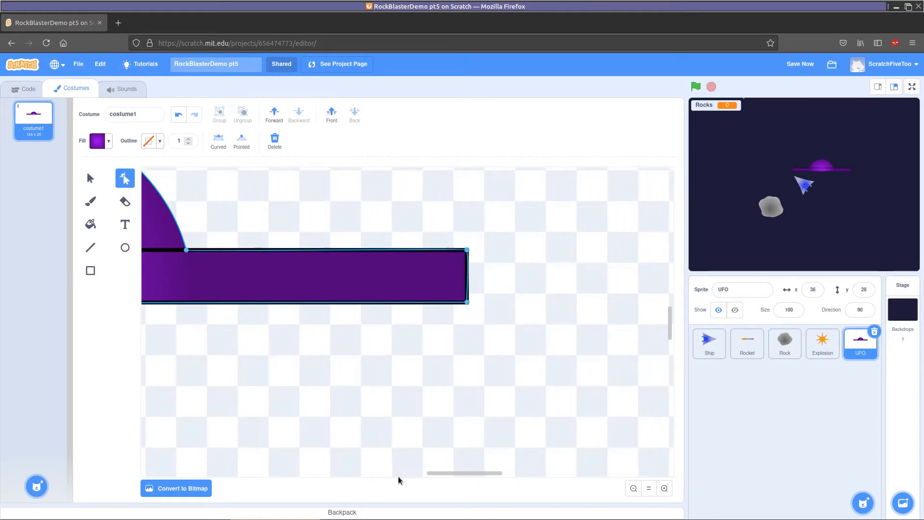
pyautogui.click(328, 355)
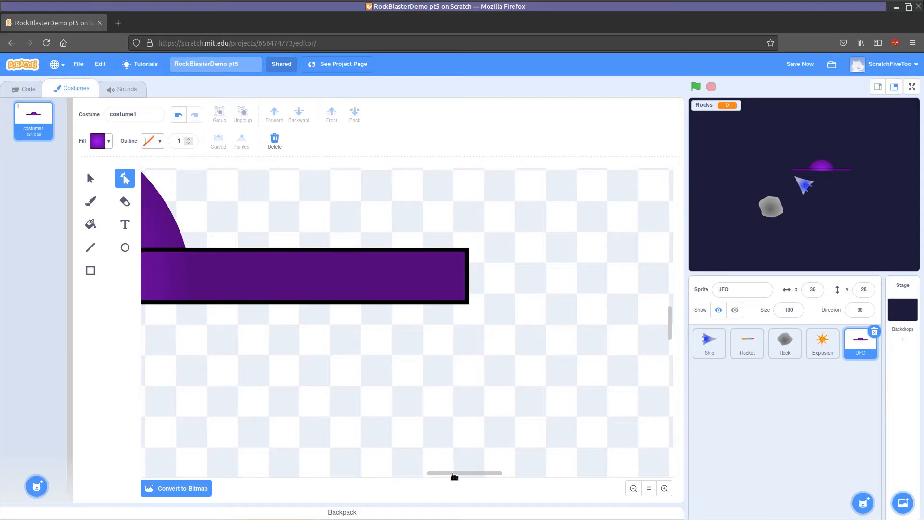
# Delete the black guide rectangle from the costume, leaving only the purple saucer shape.
pyautogui.moveTo(454, 473); pyautogui.dragTo(417, 472)
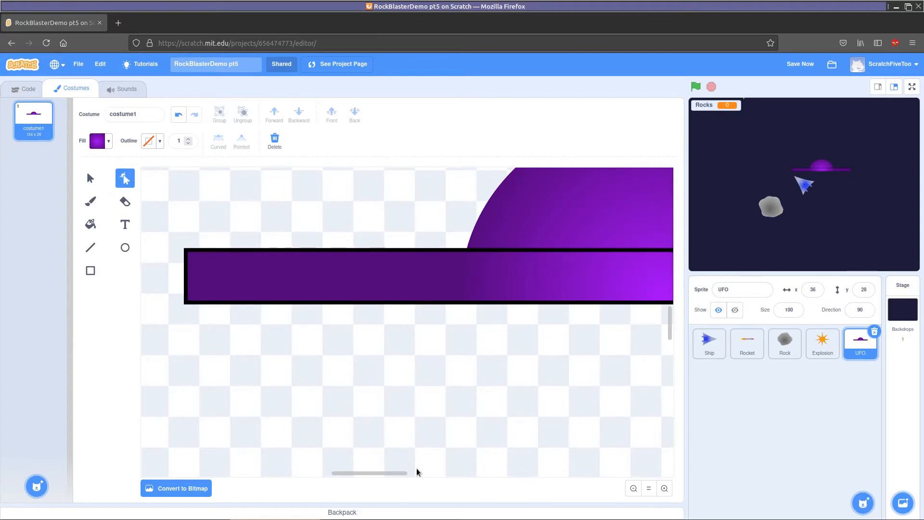
pyautogui.hscroll(5, 420, 467)
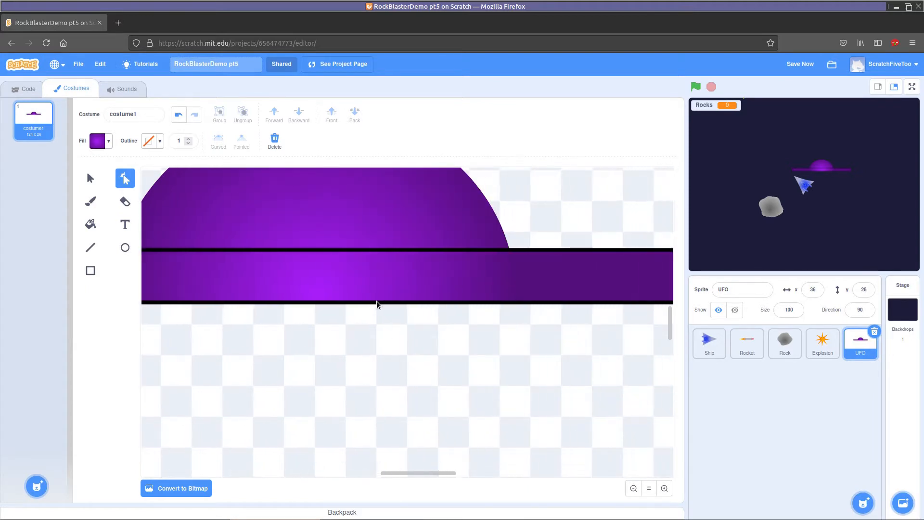
pyautogui.click(331, 249)
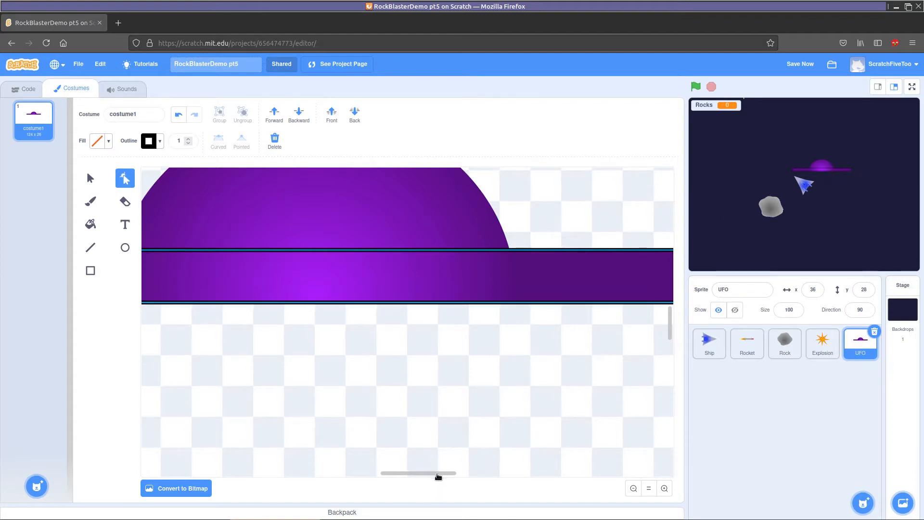
pyautogui.moveTo(441, 476); pyautogui.dragTo(431, 475)
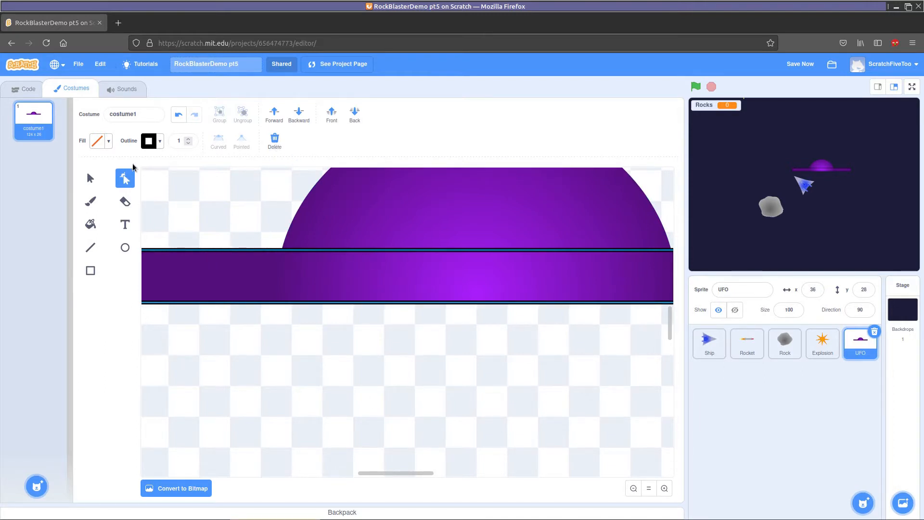
pyautogui.click(90, 178)
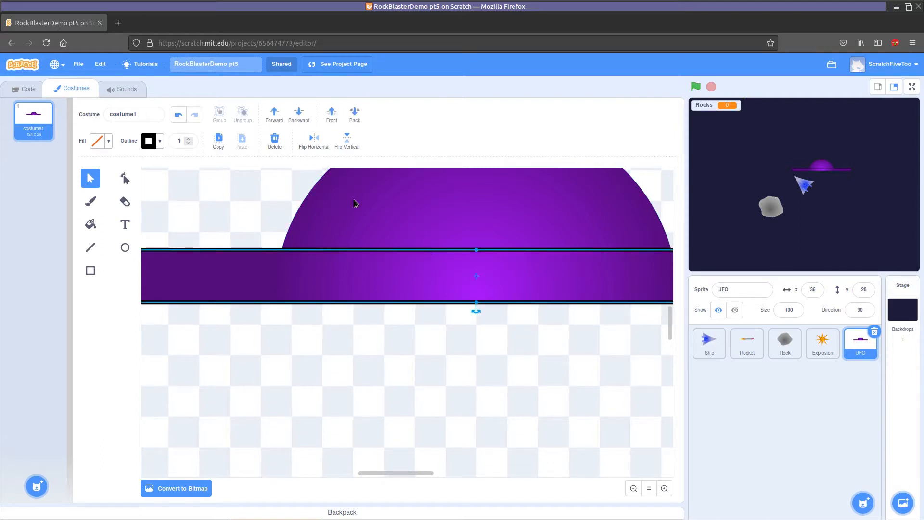
pyautogui.click(275, 141)
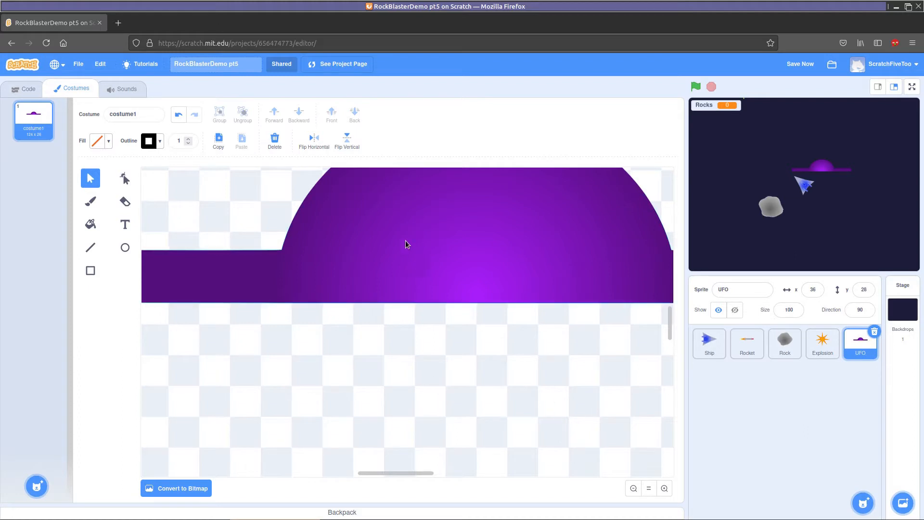
# Move the purple saucer shape straight down the canvas, keeping it horizontally in place.
pyautogui.click(390, 222)
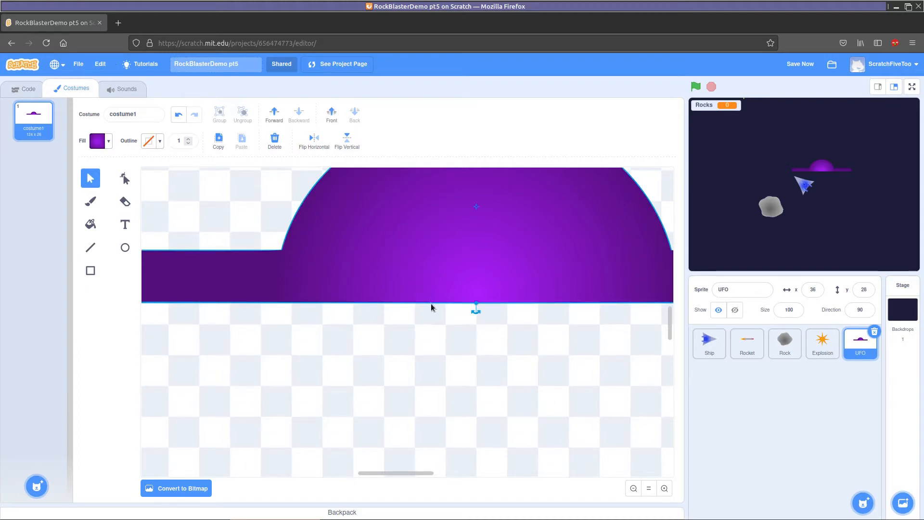
pyautogui.click(633, 489)
pyautogui.click(634, 489)
pyautogui.click(634, 489)
pyautogui.click(633, 488)
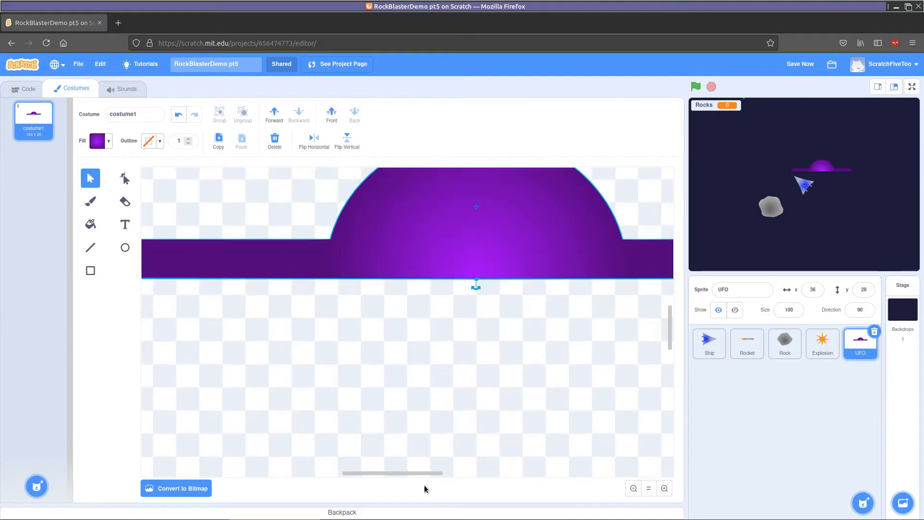
pyautogui.moveTo(403, 475); pyautogui.dragTo(511, 473)
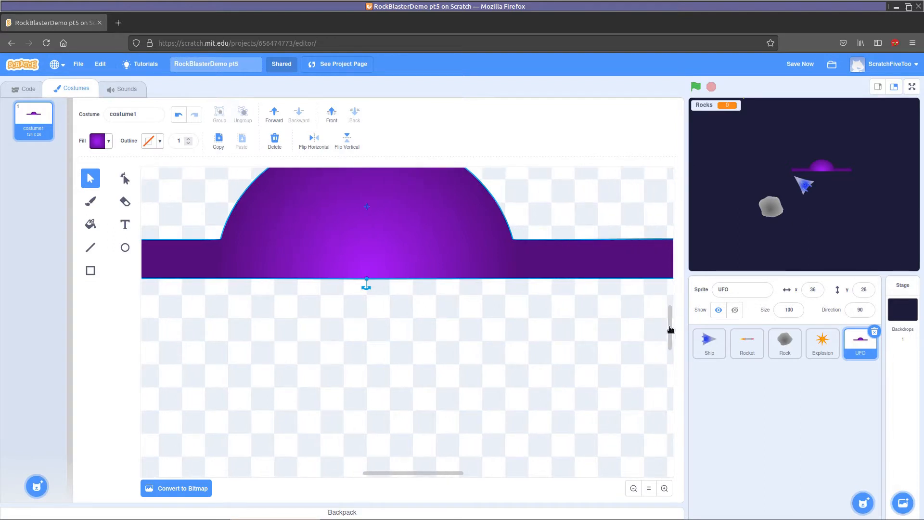
pyautogui.scroll(3, 672, 322)
pyautogui.scroll(1, 671, 320)
pyautogui.scroll(-3, 671, 320)
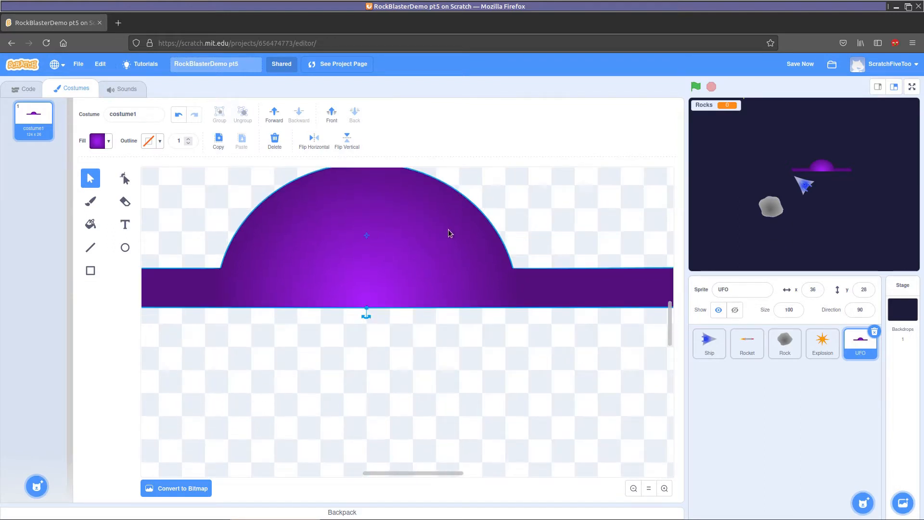
pyautogui.moveTo(447, 242)
pyautogui.mouseDown()
pyautogui.moveTo(440, 290)
pyautogui.moveTo(448, 319)
pyautogui.mouseUp()
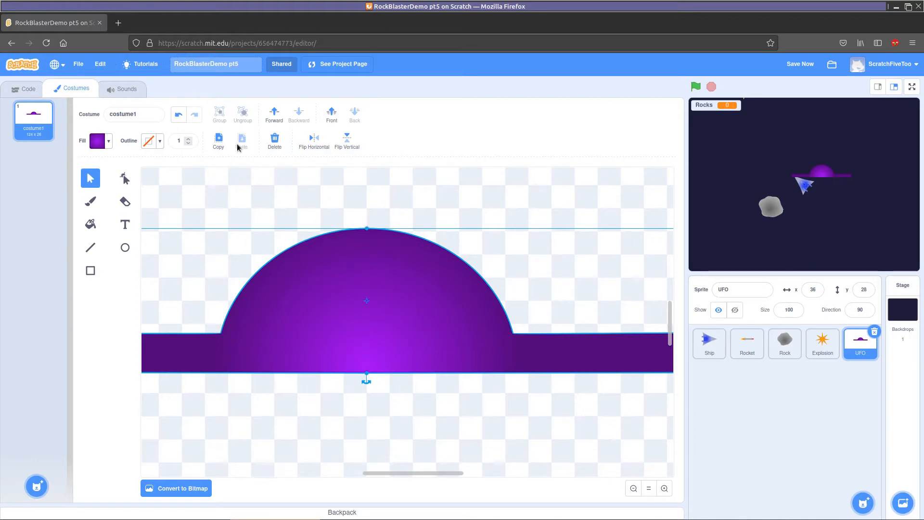
# Duplicate the saucer shape and place the copy exactly over the original.
pyautogui.click(218, 140)
pyautogui.click(241, 141)
pyautogui.moveTo(499, 389); pyautogui.dragTo(470, 358)
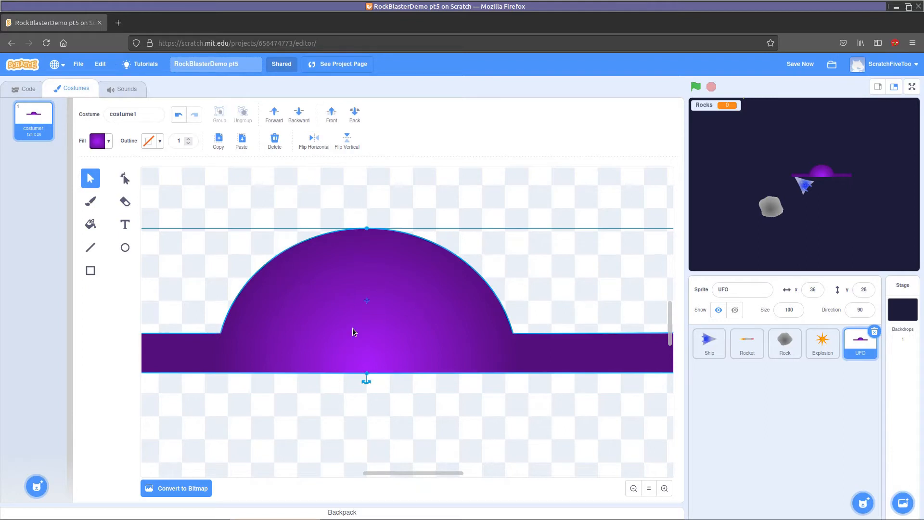
# Delete the four outer brim corner points of the top copy to reduce it to a dome, and check its outline.
pyautogui.click(125, 178)
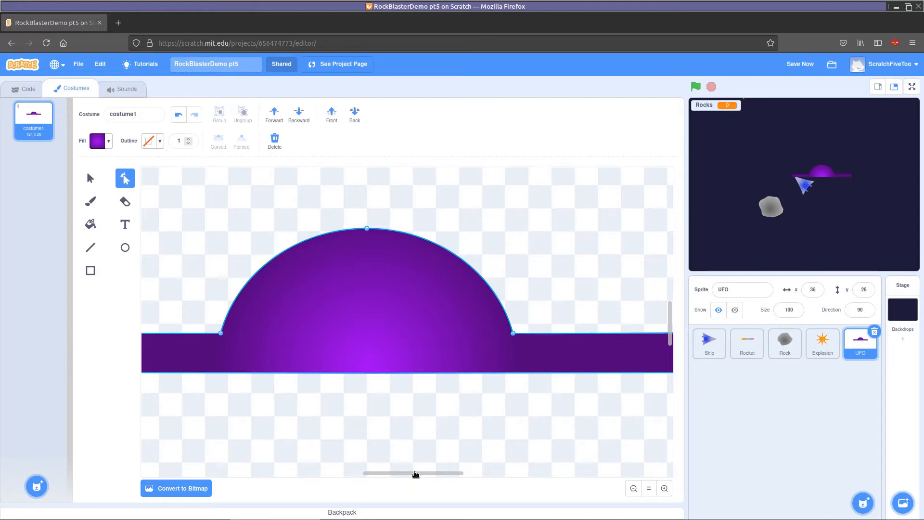
pyautogui.hscroll(-5, 414, 473)
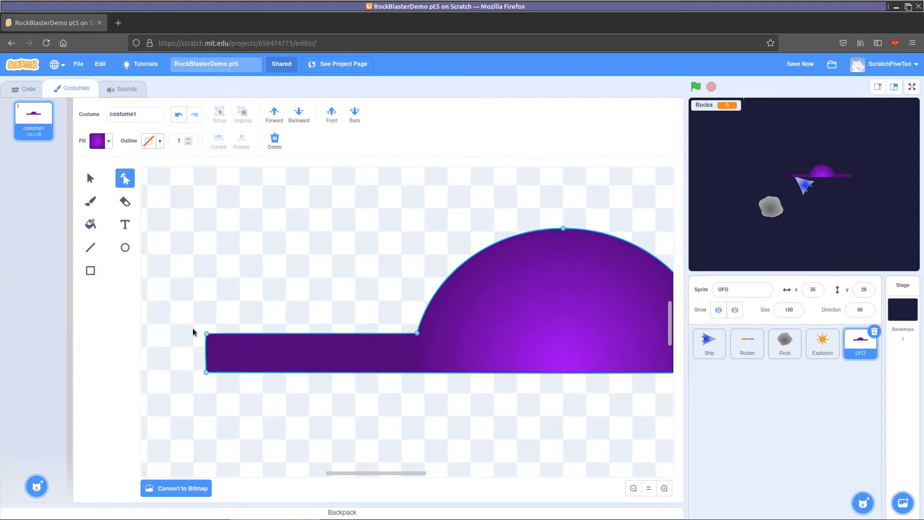
pyautogui.click(207, 335)
pyautogui.keyDown('shift'); pyautogui.click(206, 372); pyautogui.keyUp('shift')
pyautogui.moveTo(390, 474); pyautogui.dragTo(426, 476)
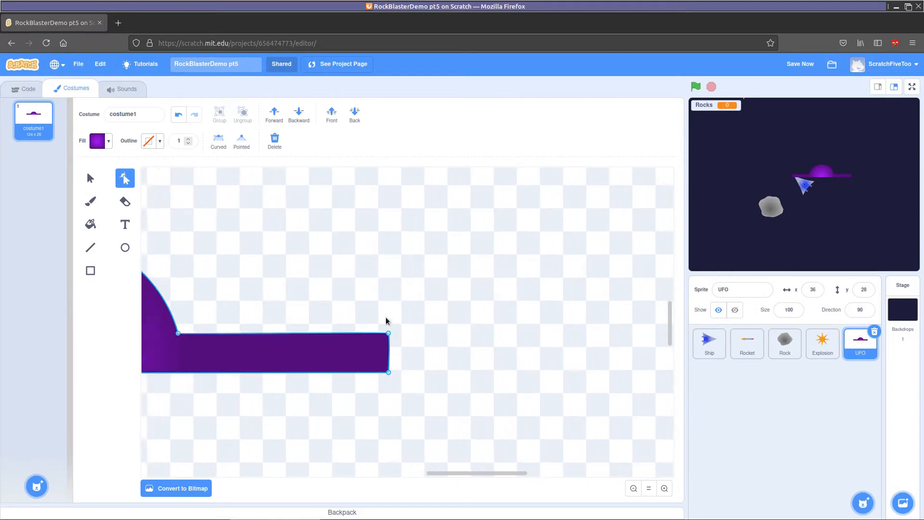
pyautogui.keyDown('shift'); pyautogui.click(389, 333); pyautogui.keyUp('shift')
pyautogui.moveTo(469, 475); pyautogui.dragTo(440, 469)
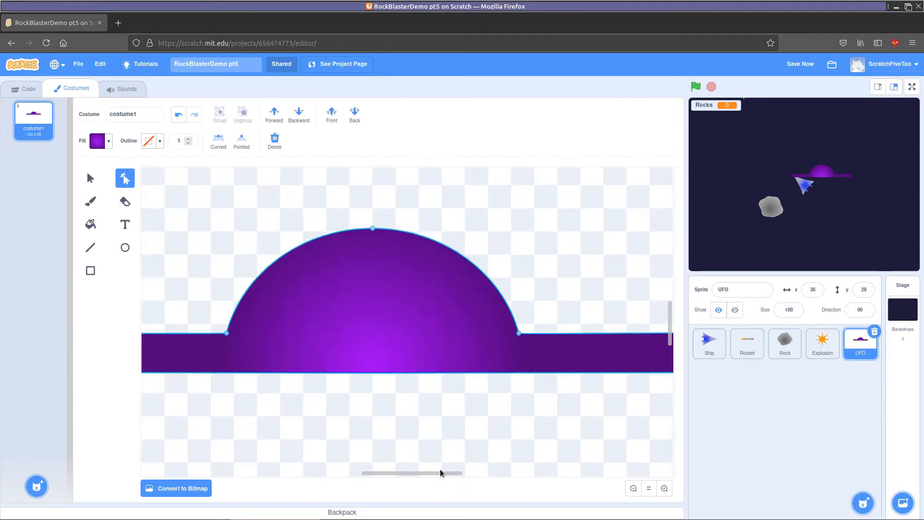
pyautogui.click(275, 139)
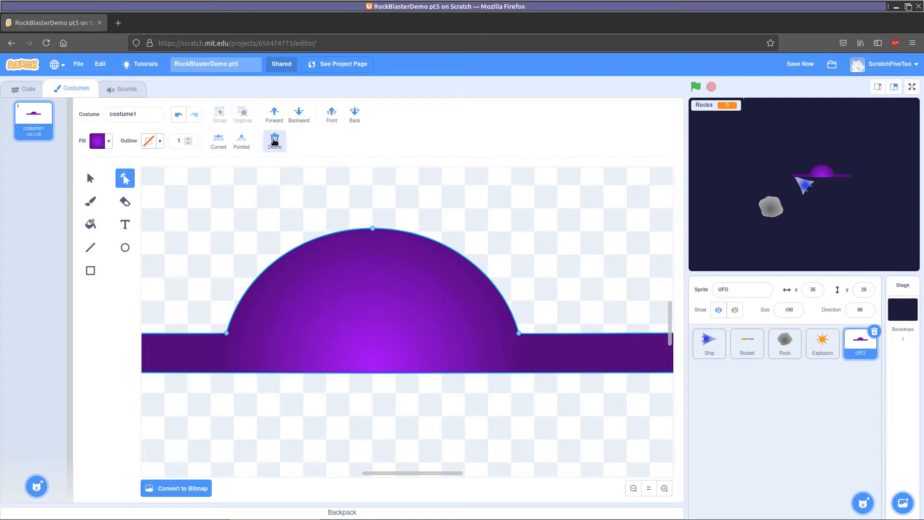
pyautogui.click(405, 368)
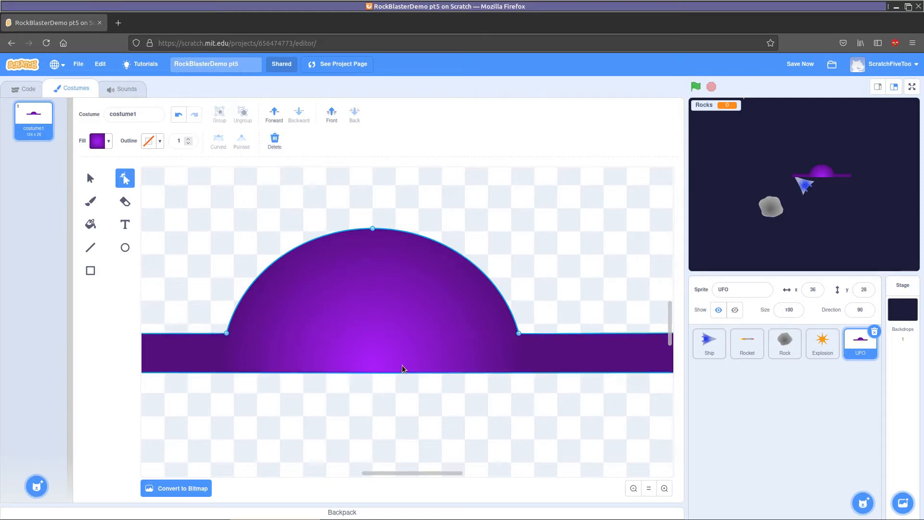
pyautogui.click(391, 257)
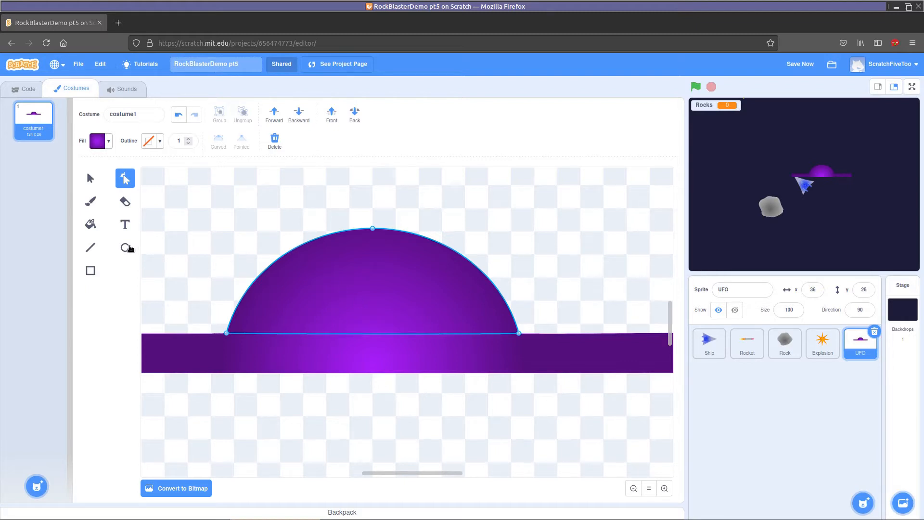
pyautogui.click(175, 262)
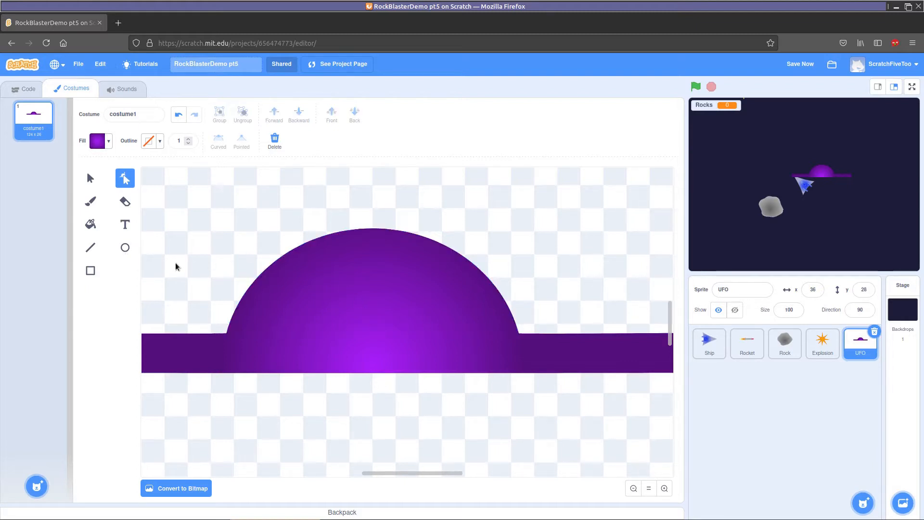
pyautogui.click(125, 250)
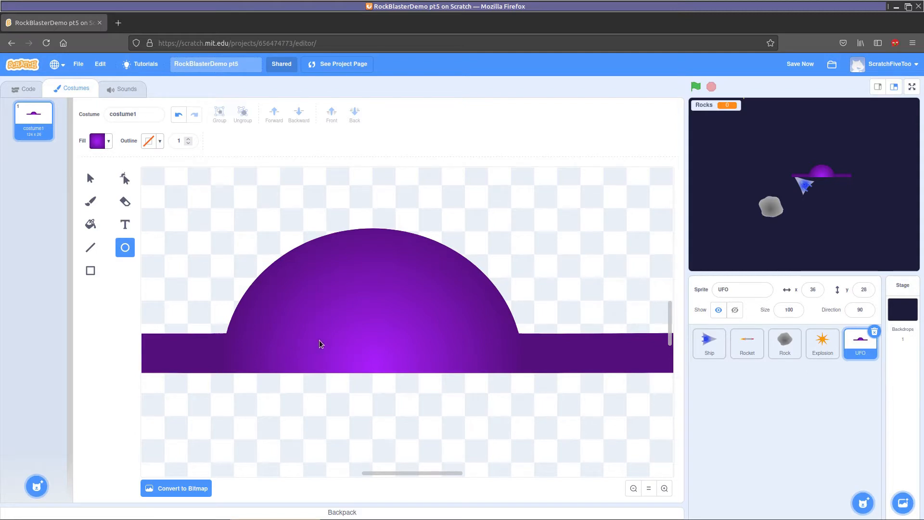
pyautogui.click(90, 178)
pyautogui.click(421, 294)
pyautogui.click(406, 282)
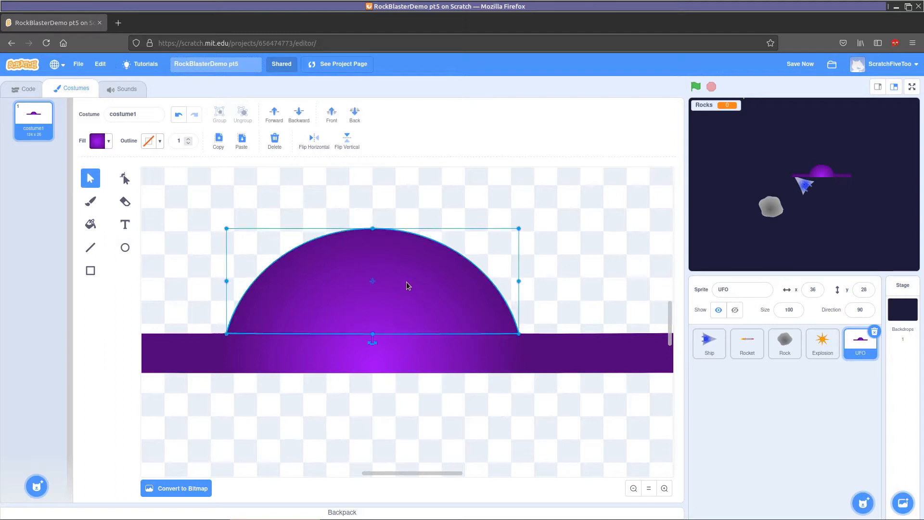
pyautogui.keyDown('shift'); pyautogui.click(393, 355); pyautogui.keyUp('shift')
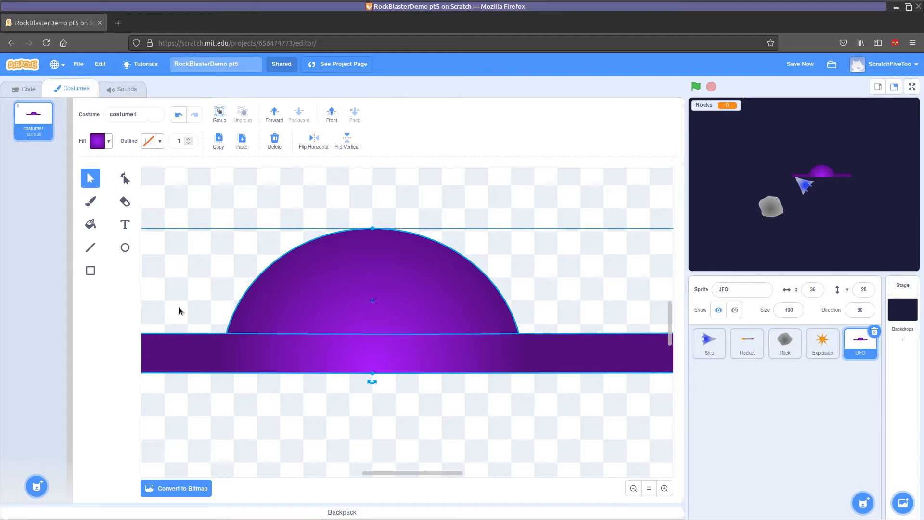
# Draw a long horizontal black guide line across the dome and shift it slightly down and sideways.
pyautogui.click(90, 248)
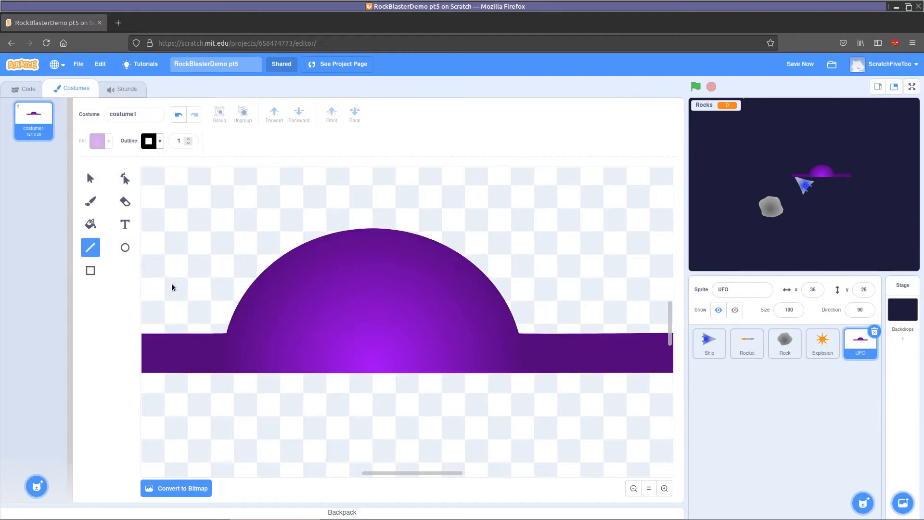
pyautogui.moveTo(173, 291)
pyautogui.mouseDown()
pyautogui.moveTo(524, 301)
pyautogui.moveTo(660, 294)
pyautogui.mouseUp()
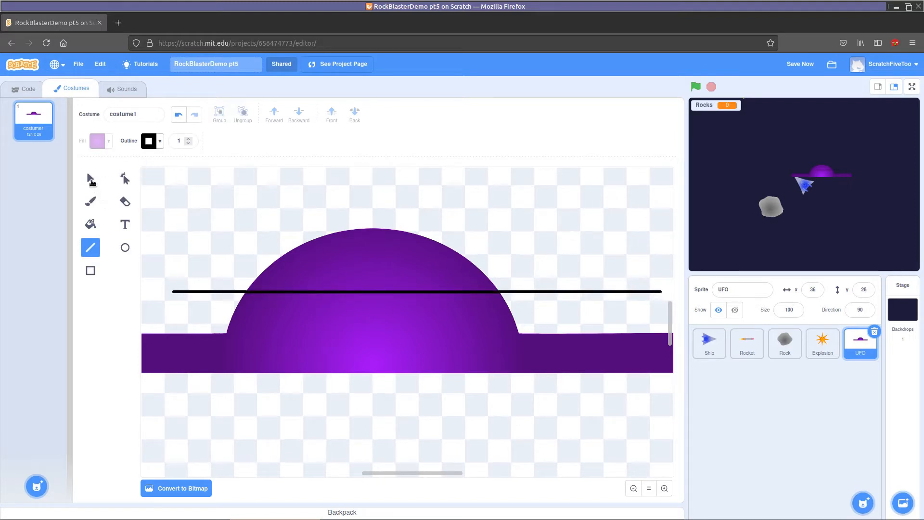
pyautogui.click(90, 179)
pyautogui.moveTo(537, 291); pyautogui.dragTo(495, 301)
# Move the dome and saucer shapes together straight up until the brim is vertically centred on the black guide line.
pyautogui.click(382, 257)
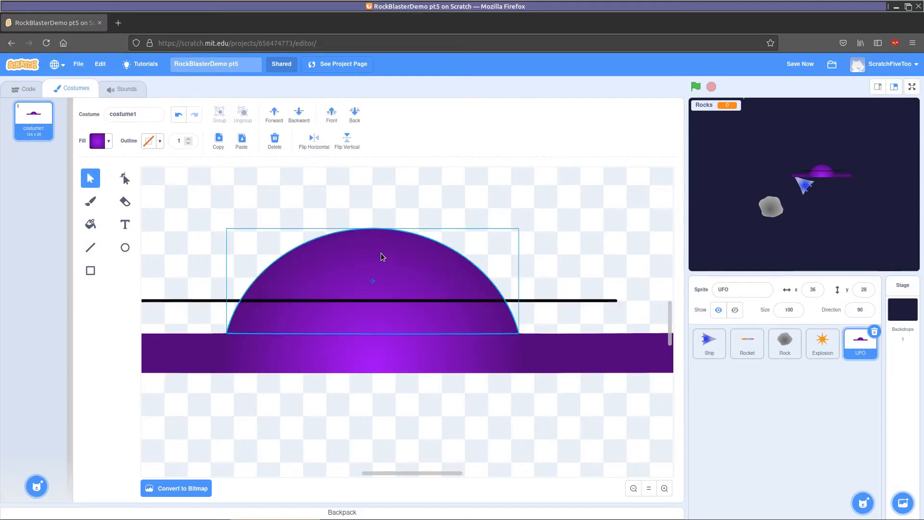
pyautogui.keyDown('shift'); pyautogui.click(396, 355); pyautogui.keyUp('shift')
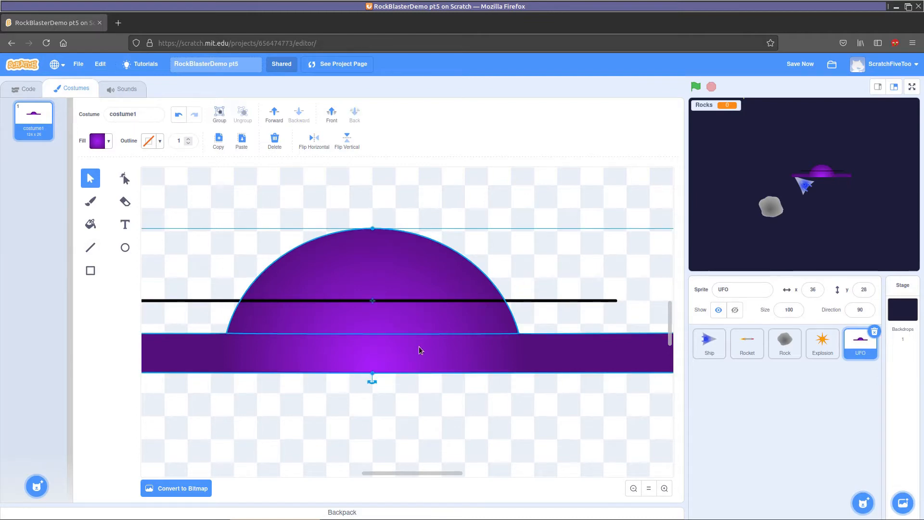
pyautogui.press('Up')
pyautogui.press('Up')
pyautogui.press('Up')
pyautogui.press('Up')
pyautogui.press('Up')
pyautogui.press('Up')
pyautogui.press('Up')
pyautogui.press('Up')
pyautogui.press('Up')
pyautogui.press('Up')
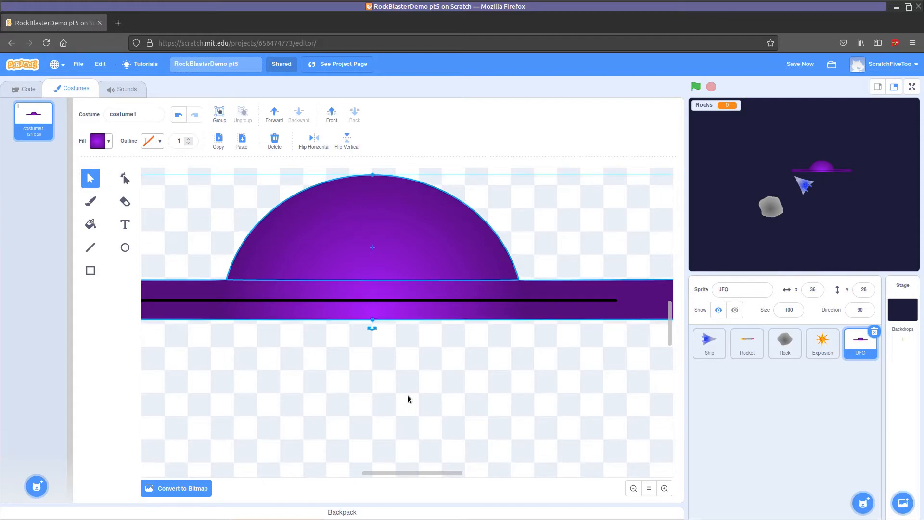
pyautogui.press('Down')
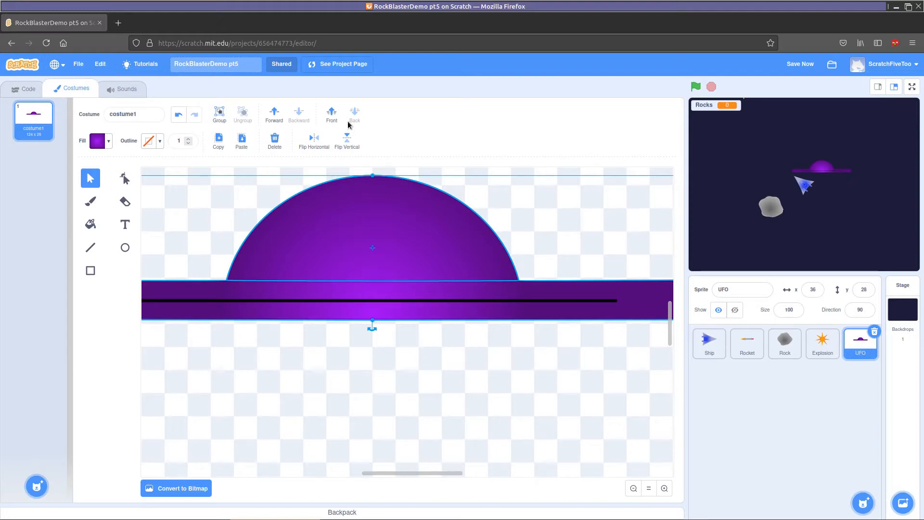
# Try deleting the corner and top points of the dome copy, and undo the deletion.
pyautogui.click(125, 178)
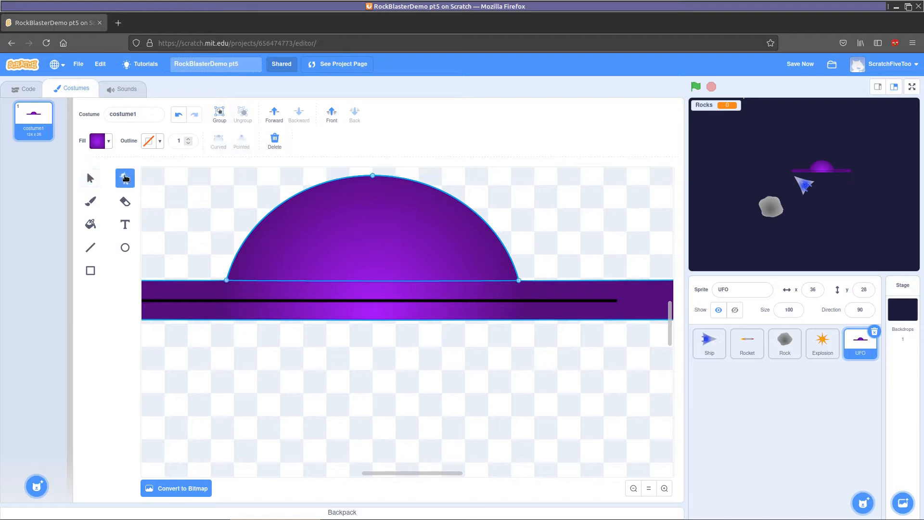
pyautogui.click(227, 281)
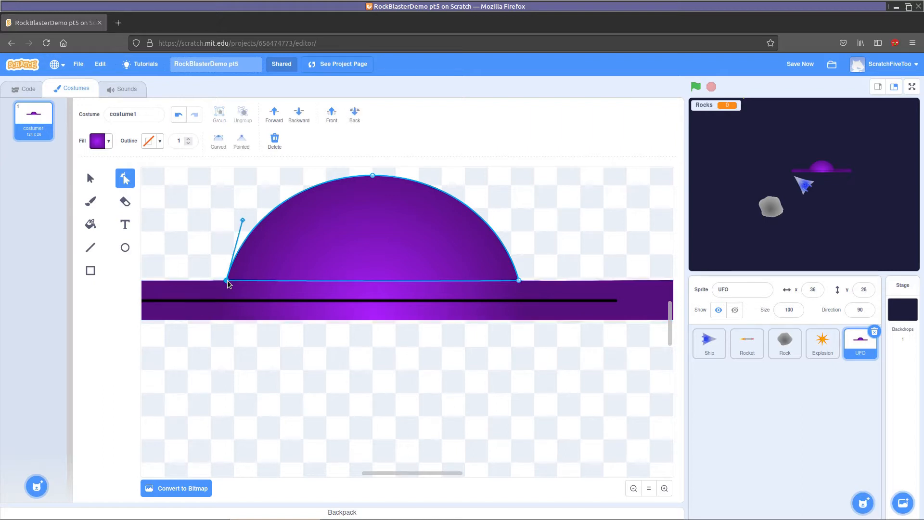
pyautogui.keyDown('shift'); pyautogui.click(520, 280); pyautogui.keyUp('shift')
pyautogui.click(373, 176)
pyautogui.click(275, 140)
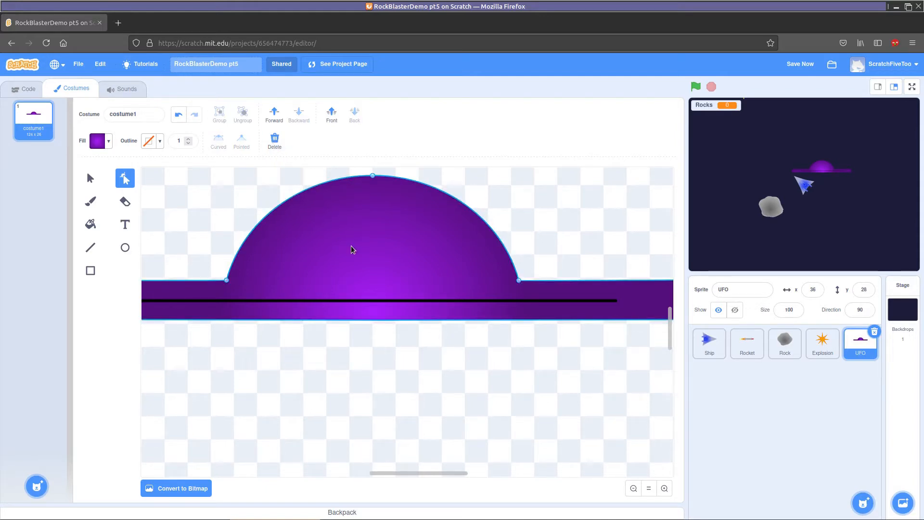
pyautogui.hotkey('ctrl', 'z')
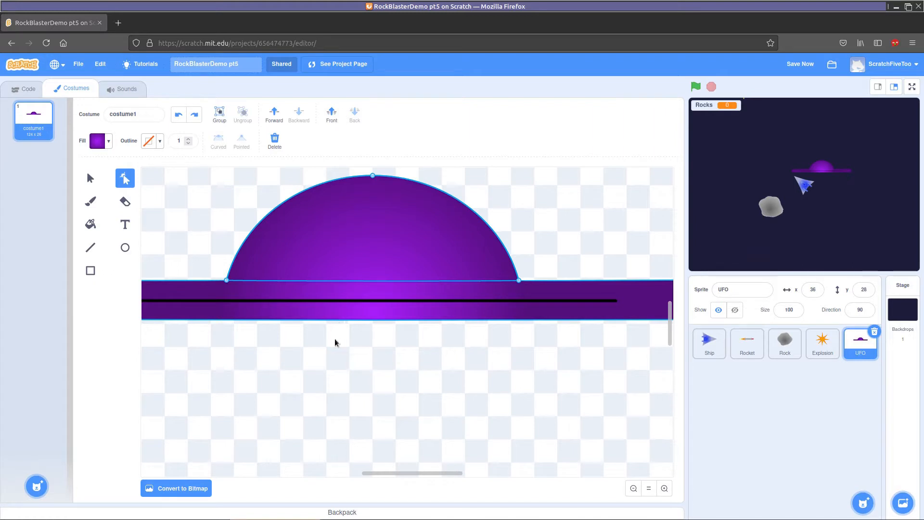
# Bring the full saucer shape to the front, above the dome copy and the black guide line.
pyautogui.click(90, 178)
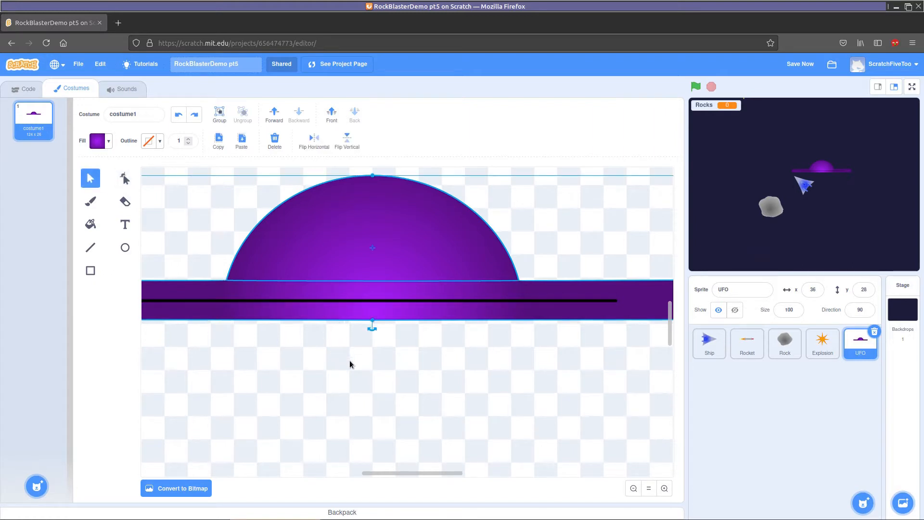
pyautogui.click(324, 340)
pyautogui.click(312, 311)
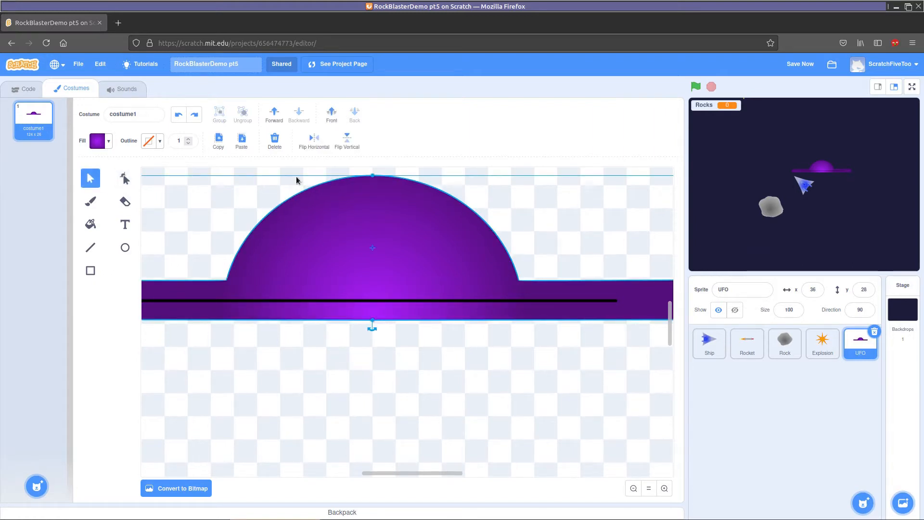
pyautogui.click(277, 116)
pyautogui.click(332, 115)
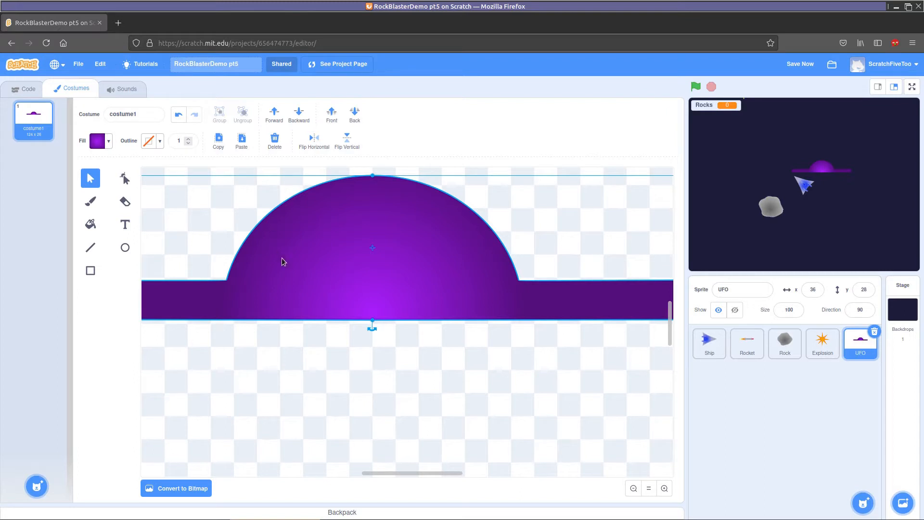
# Delete the three dome points of the full saucer shape to reduce it to a flat brim.
pyautogui.click(124, 178)
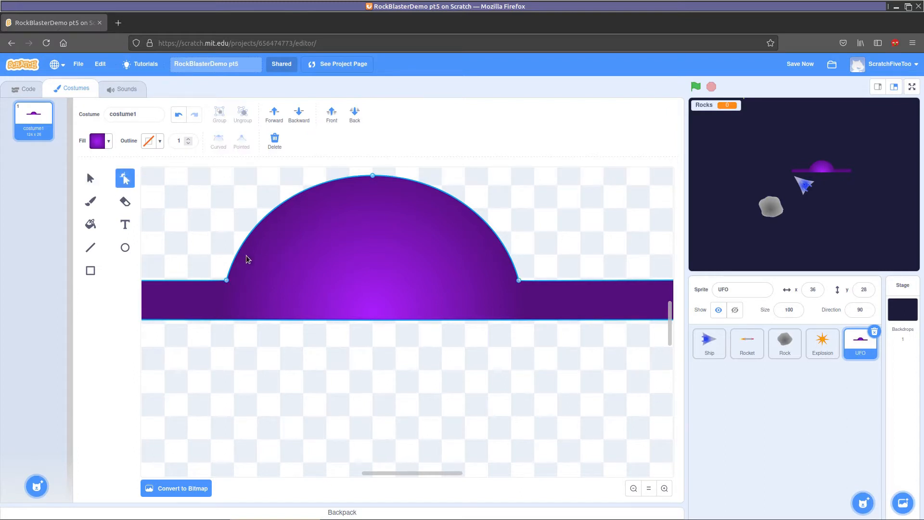
pyautogui.click(227, 280)
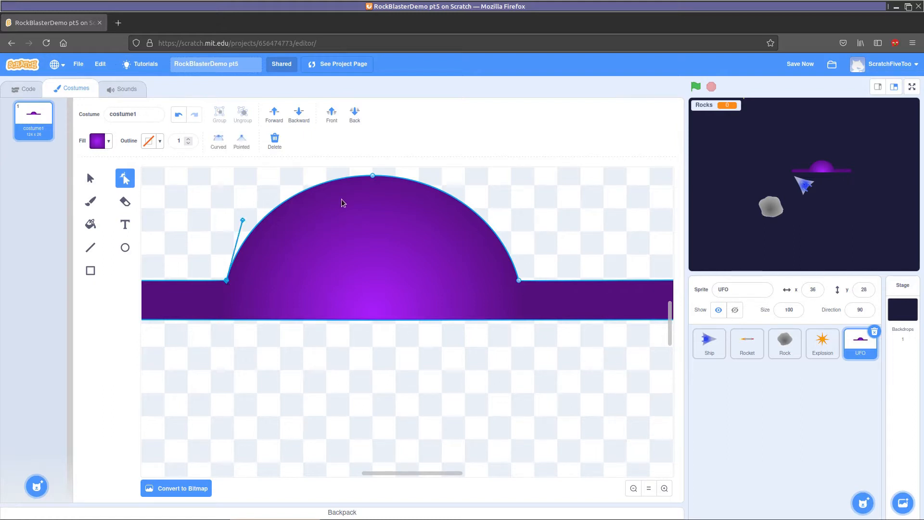
pyautogui.keyDown('shift'); pyautogui.click(373, 177); pyautogui.keyUp('shift')
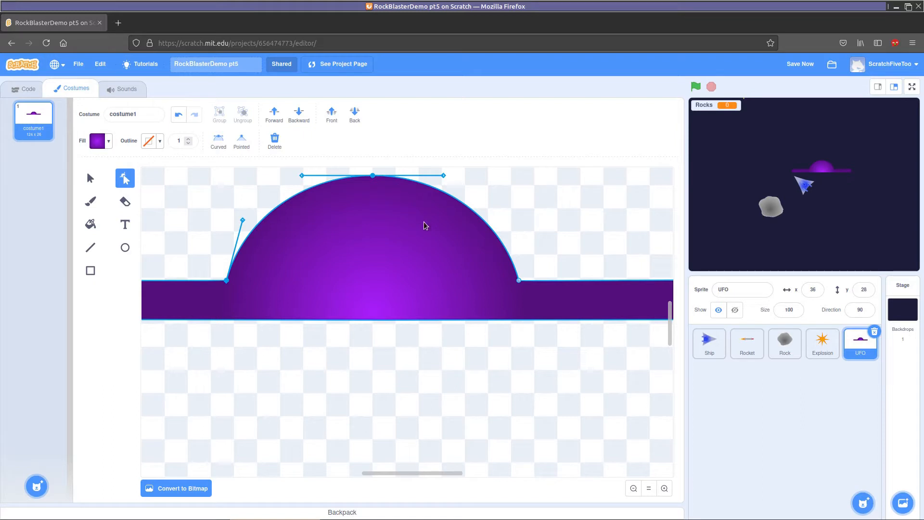
pyautogui.keyDown('shift'); pyautogui.click(519, 281); pyautogui.keyUp('shift')
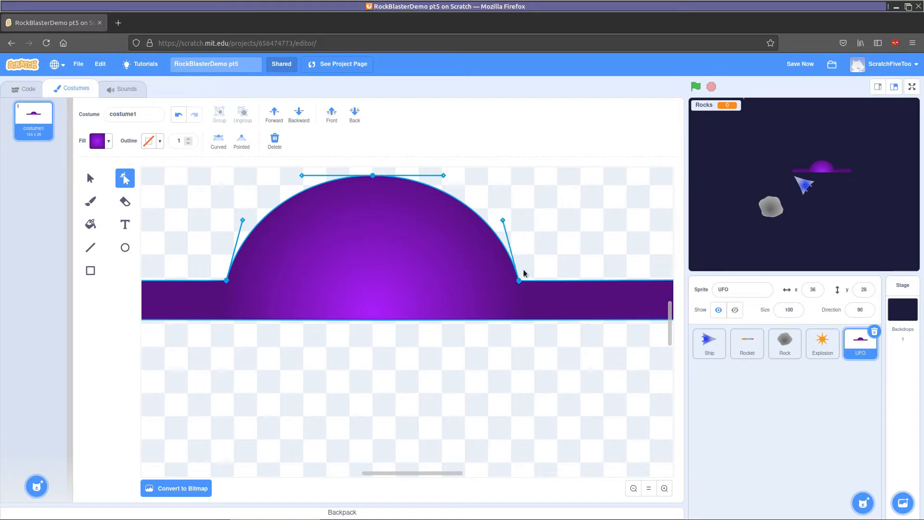
pyautogui.click(275, 141)
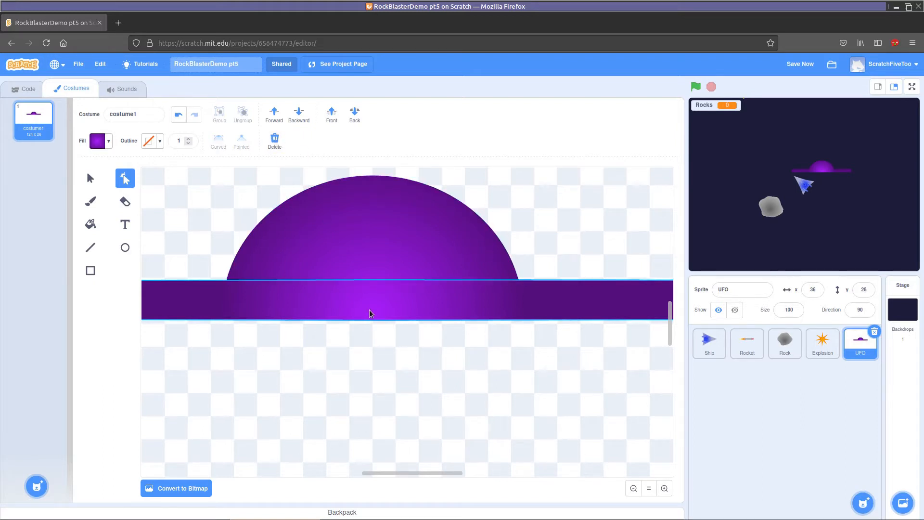
# Nudge the dome's two lower corner points down slightly so its base overlaps the brim.
pyautogui.click(381, 231)
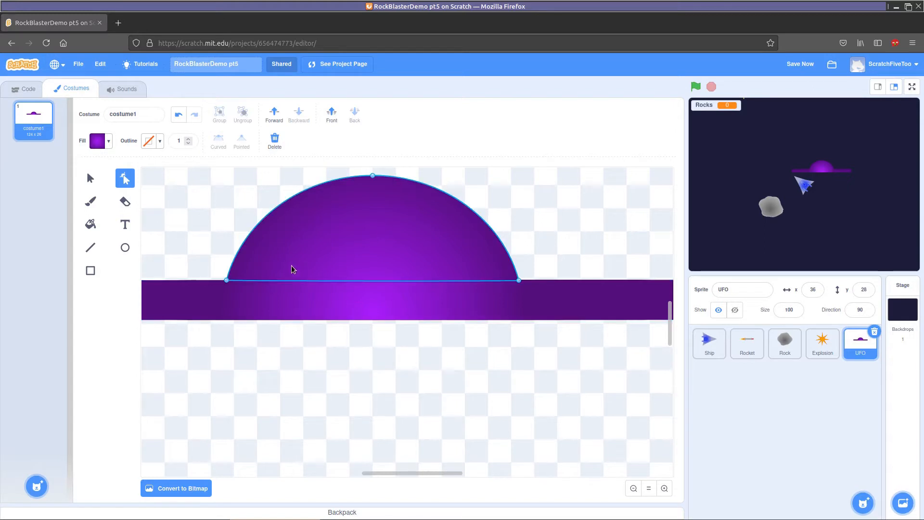
pyautogui.click(227, 280)
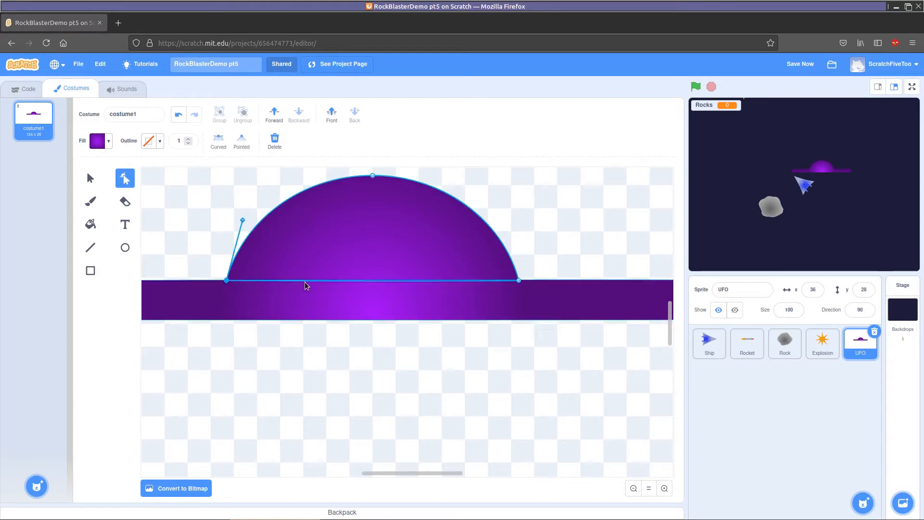
pyautogui.keyDown('shift'); pyautogui.click(519, 281); pyautogui.keyUp('shift')
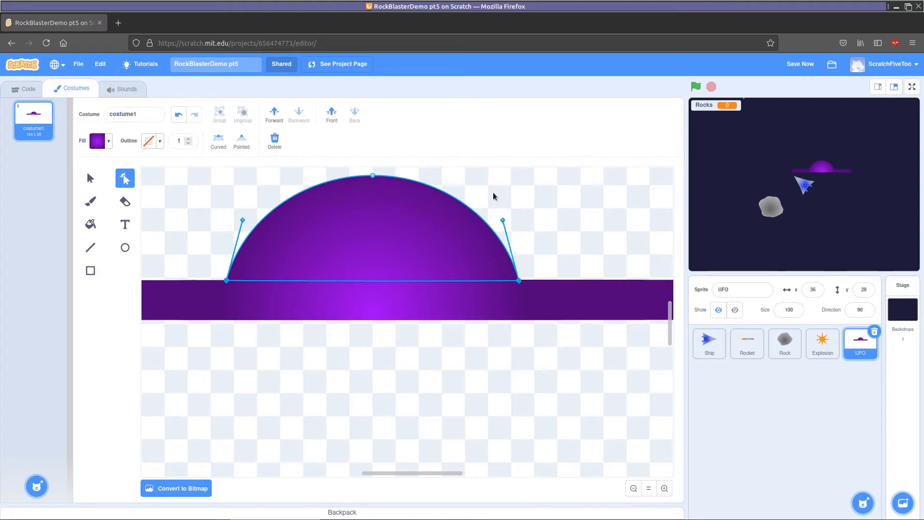
pyautogui.press('Down')
pyautogui.press('Down')
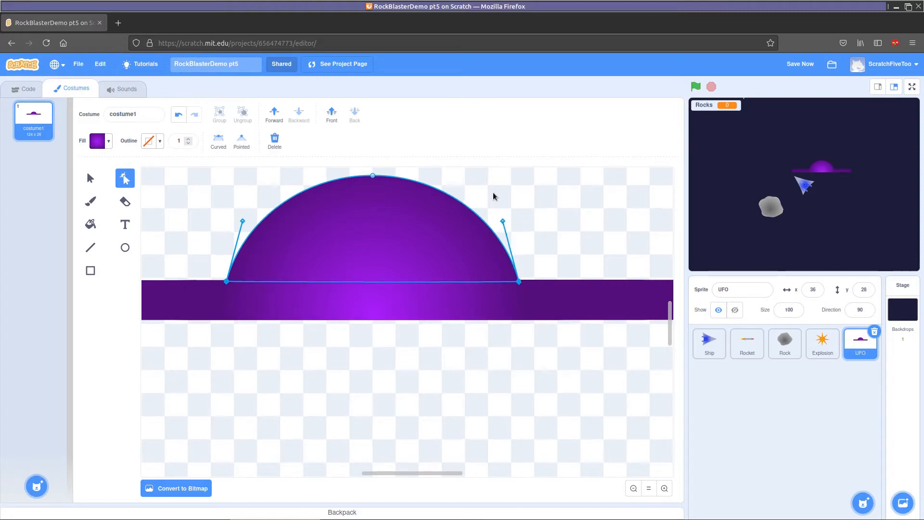
pyautogui.click(553, 220)
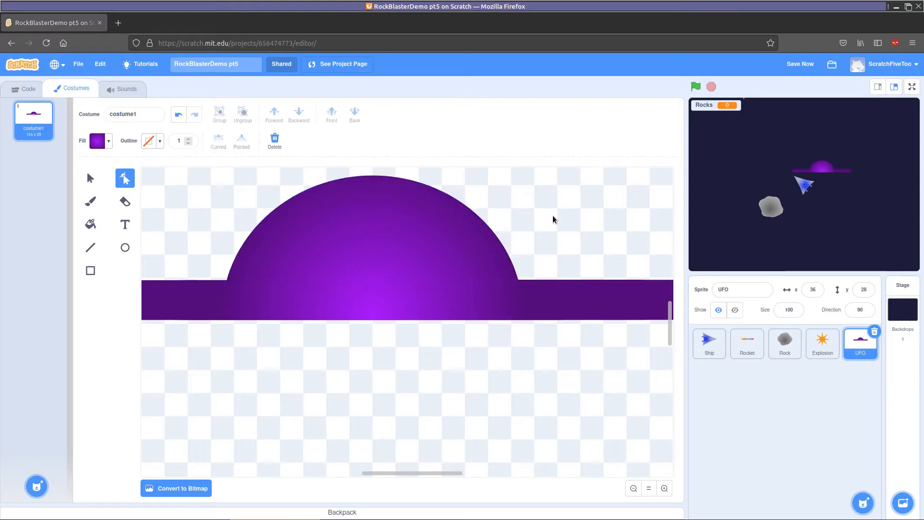
# Darken the brim's outer gradient colour by setting its brightness to 40.
pyautogui.click(588, 313)
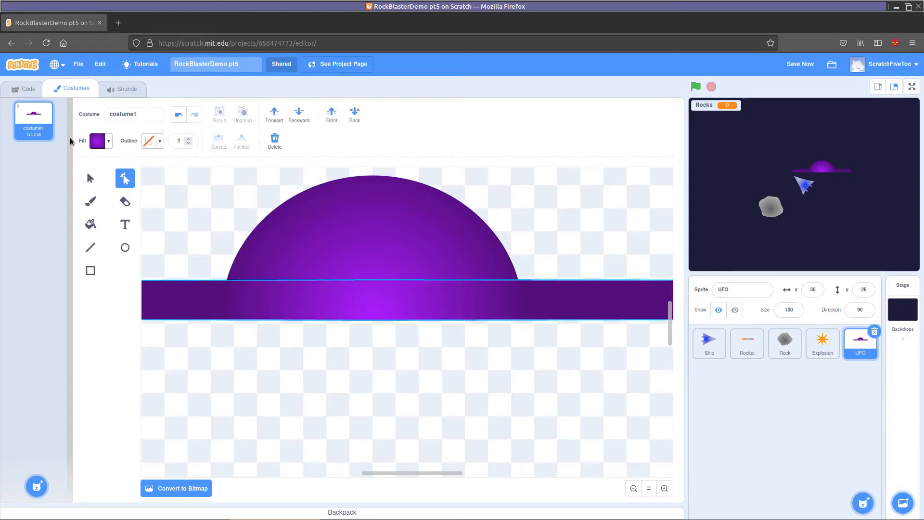
pyautogui.click(98, 142)
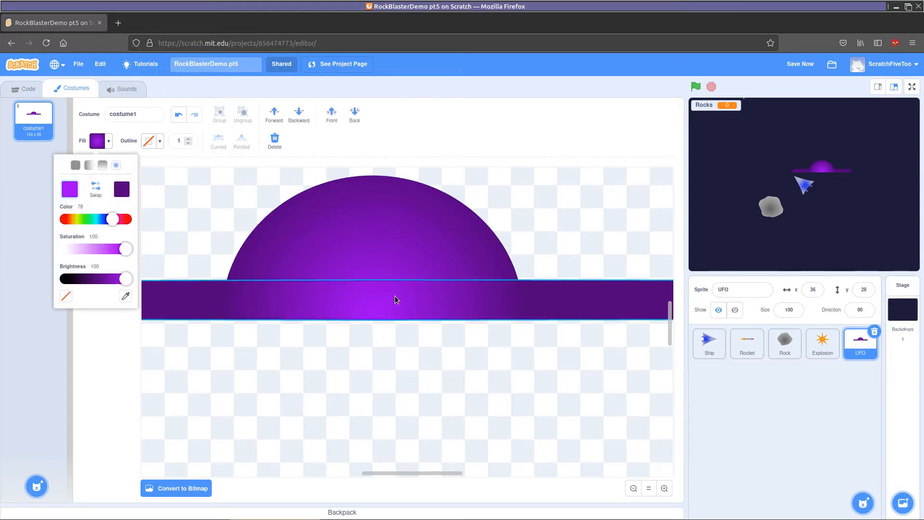
pyautogui.click(127, 196)
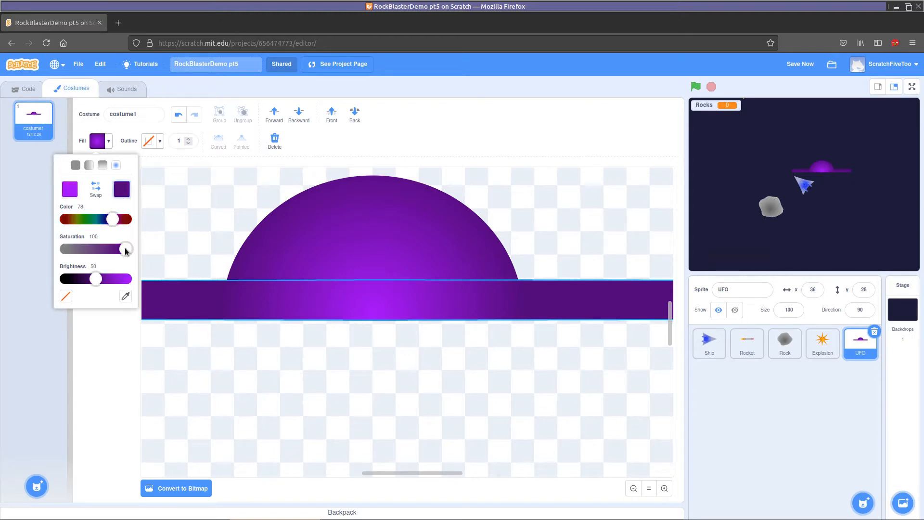
pyautogui.moveTo(95, 279); pyautogui.dragTo(86, 279)
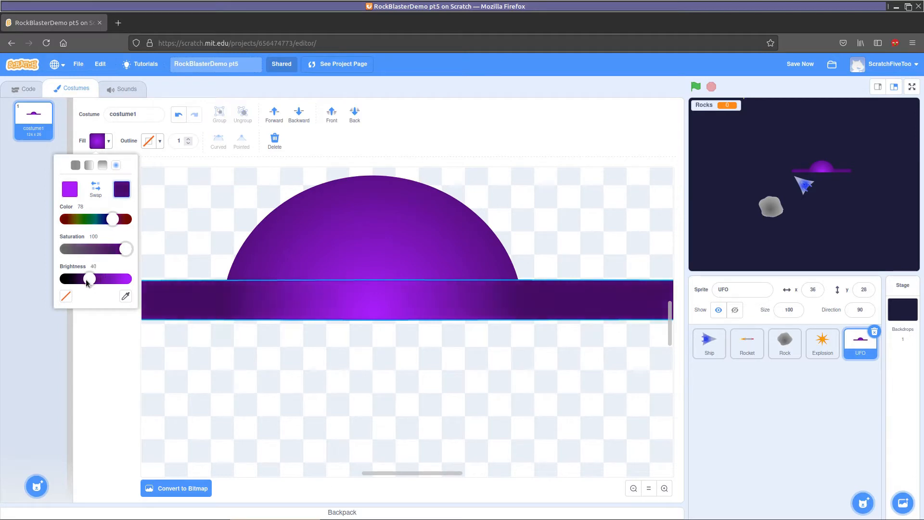
pyautogui.click(174, 215)
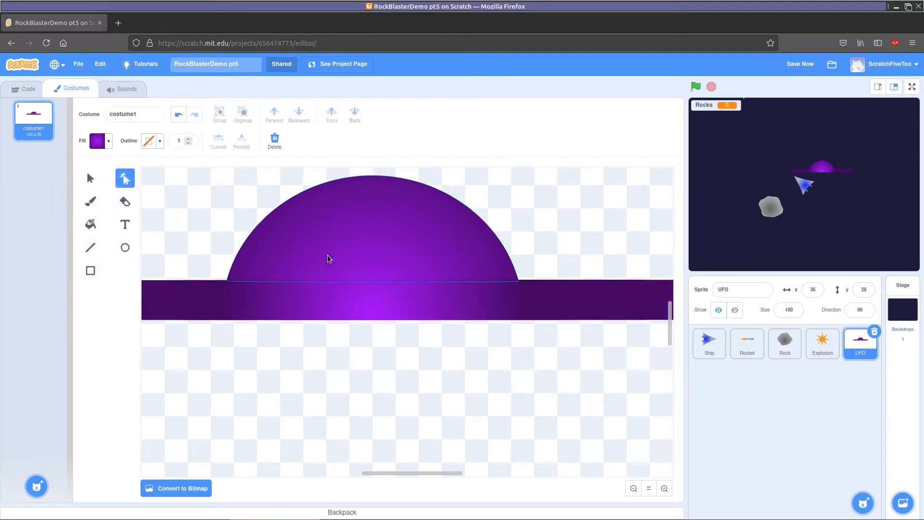
# Set the brightness of the dome's inner gradient colour to 98.
pyautogui.click(404, 246)
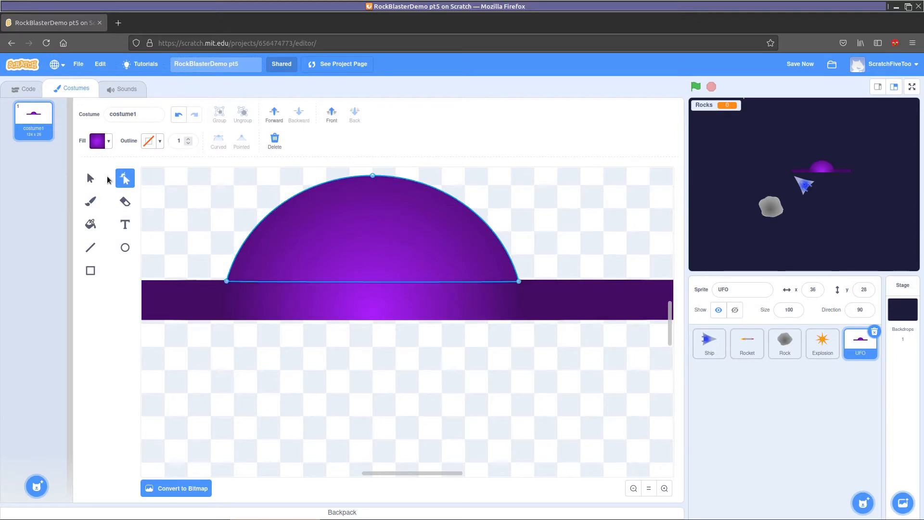
pyautogui.click(97, 141)
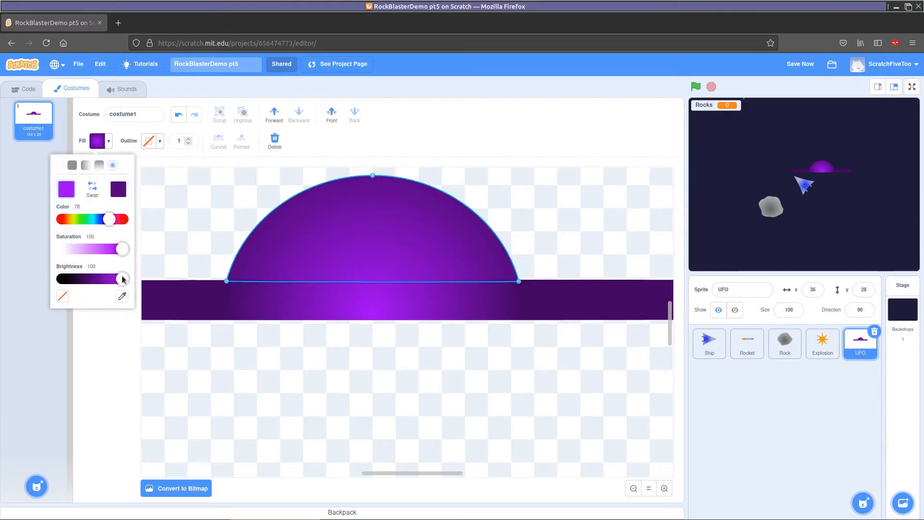
pyautogui.moveTo(123, 279); pyautogui.dragTo(122, 279)
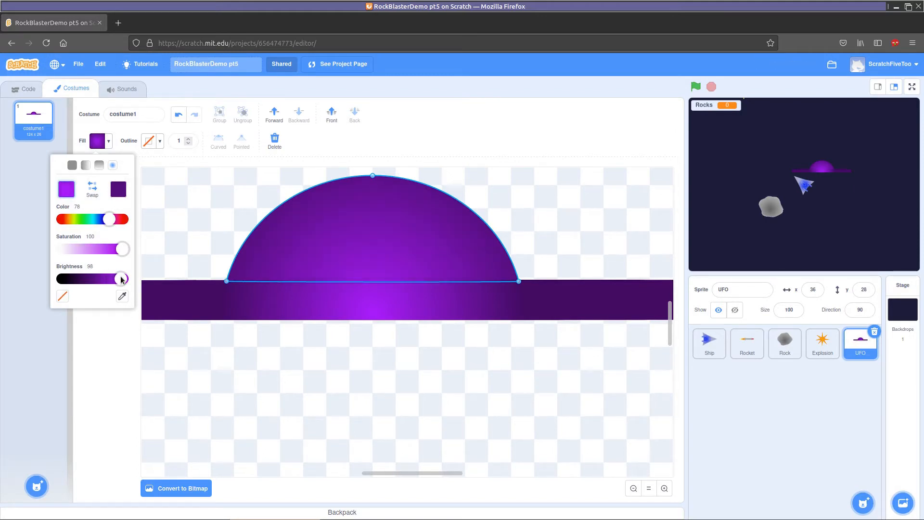
pyautogui.click(210, 184)
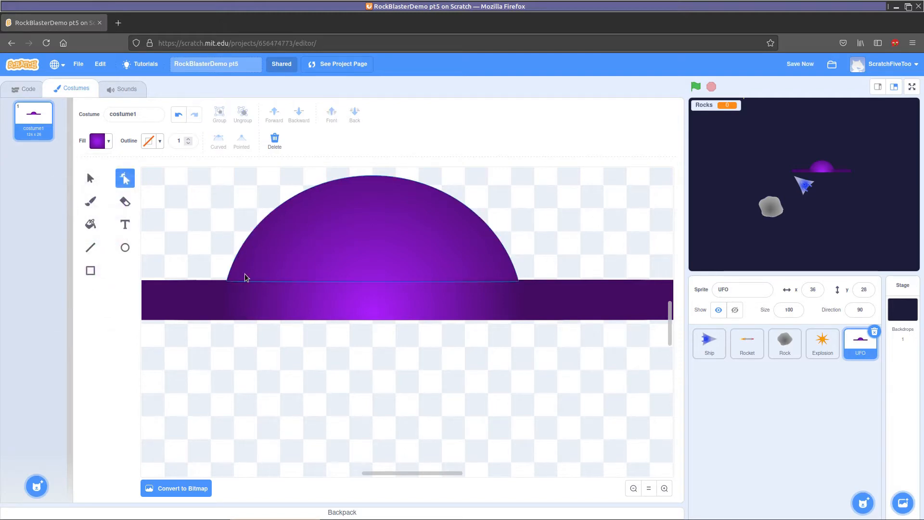
# Try to brighten the dome's outer gradient colour by setting its brightness to 62.
pyautogui.click(97, 141)
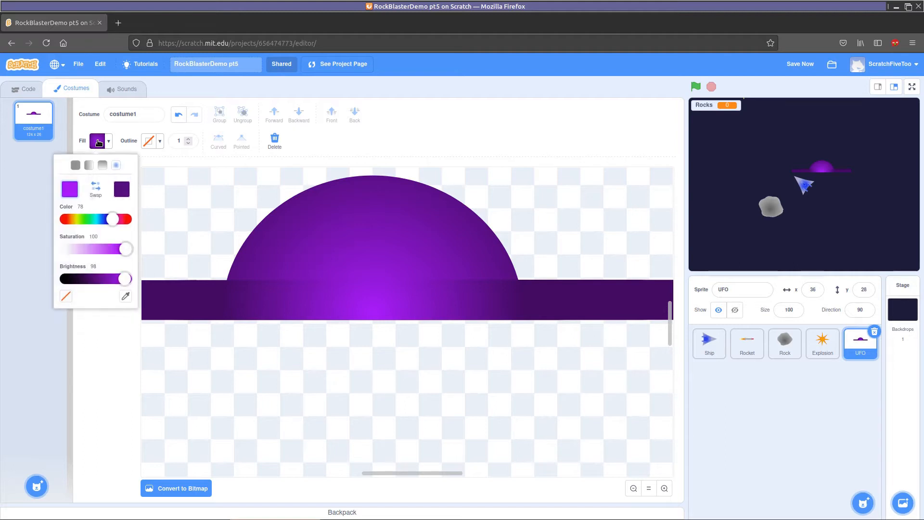
pyautogui.click(124, 191)
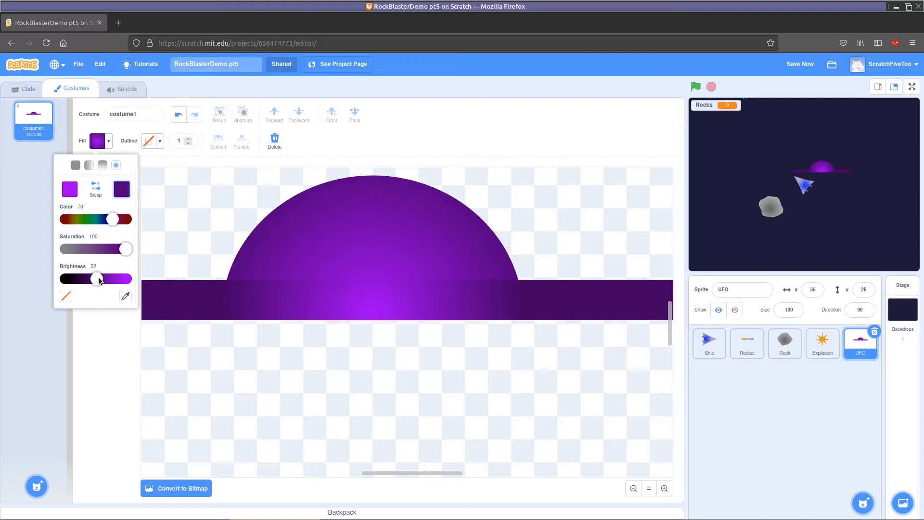
pyautogui.moveTo(96, 280)
pyautogui.mouseDown()
pyautogui.moveTo(122, 279)
pyautogui.moveTo(104, 282)
pyautogui.mouseUp()
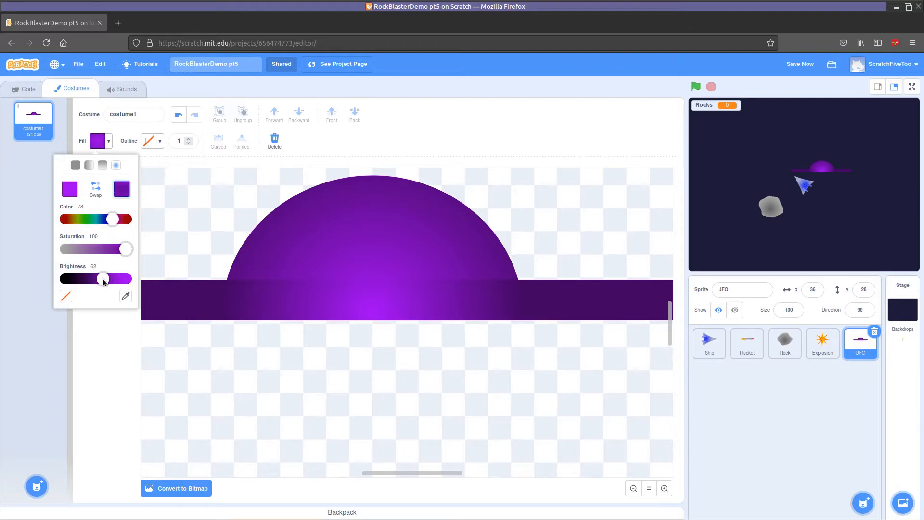
# Select the dome and set the brightness of its outer gradient colour to 65.
pyautogui.click(302, 239)
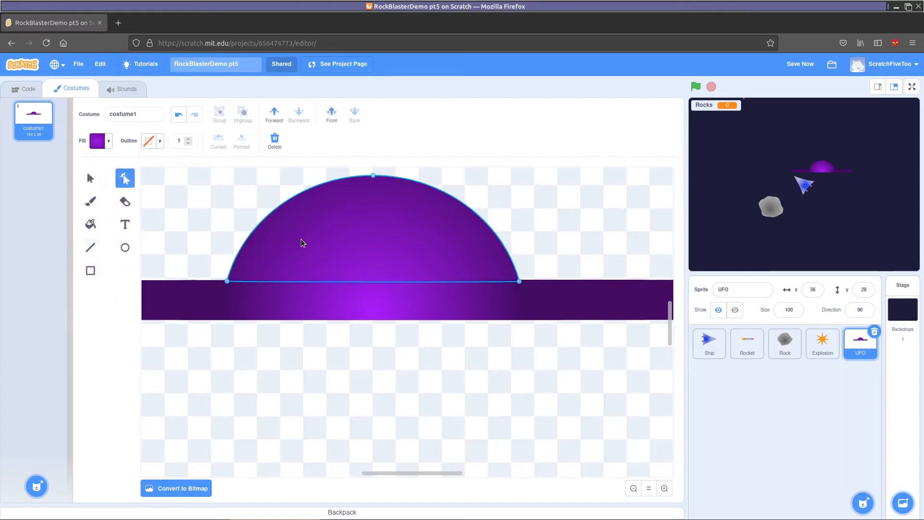
pyautogui.click(97, 141)
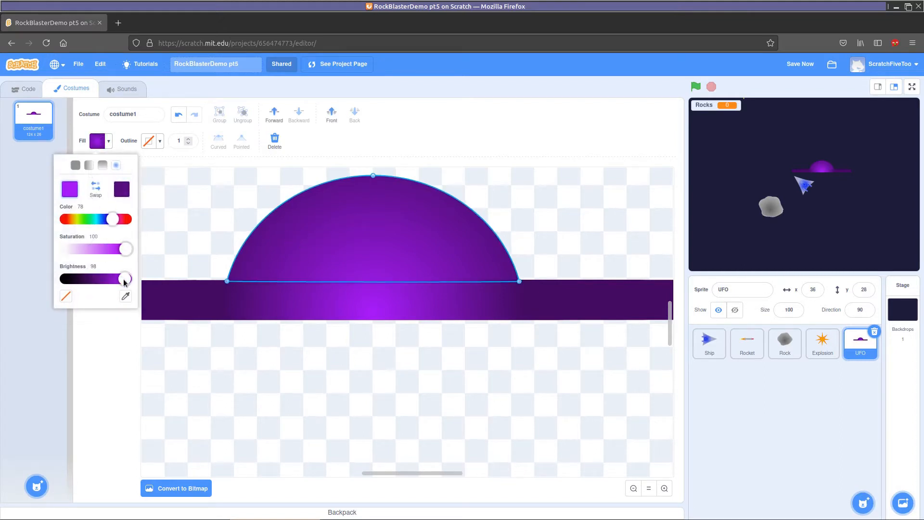
pyautogui.moveTo(124, 283); pyautogui.dragTo(105, 286)
pyautogui.click(122, 189)
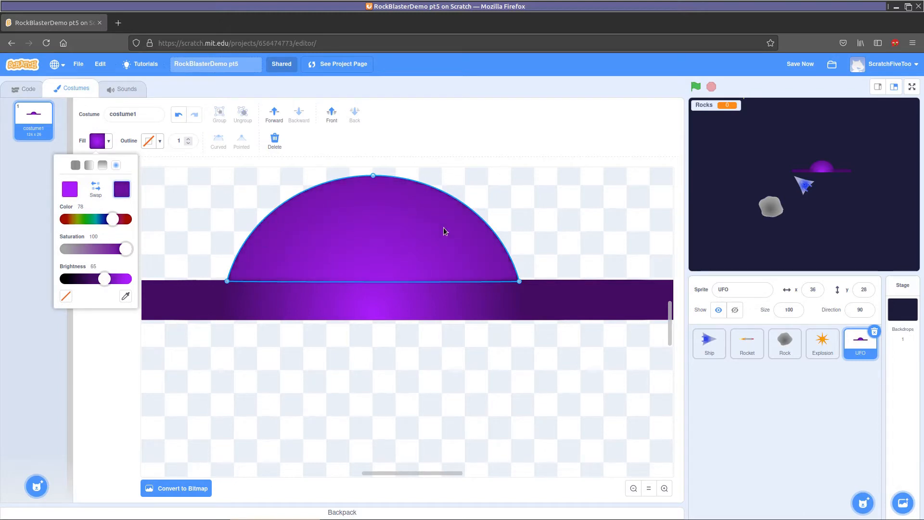
# Darken the brim's outer gradient colour to brightness 38 and check the UFO on the full-screen stage.
pyautogui.click(205, 297)
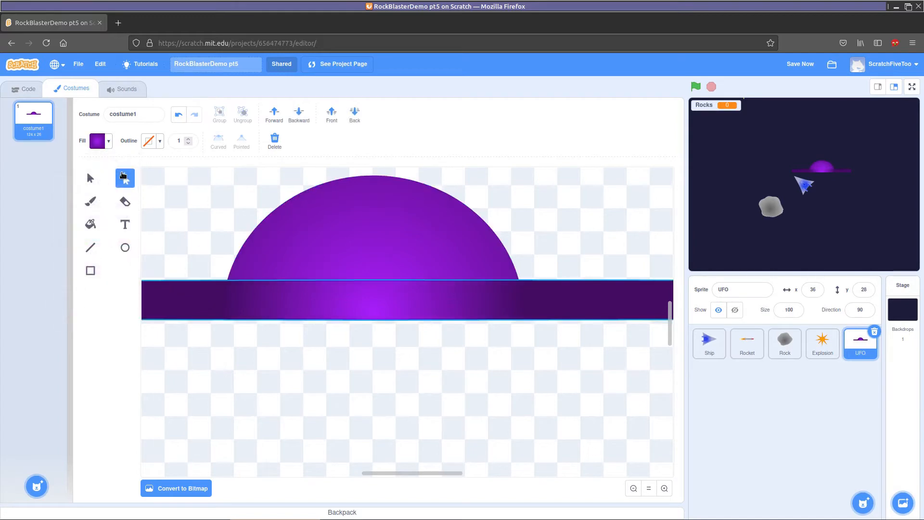
pyautogui.click(99, 143)
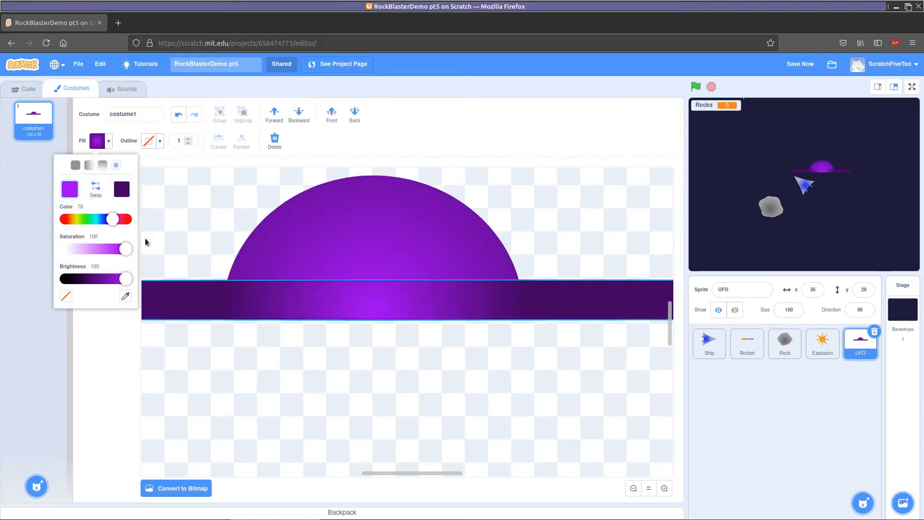
pyautogui.click(122, 189)
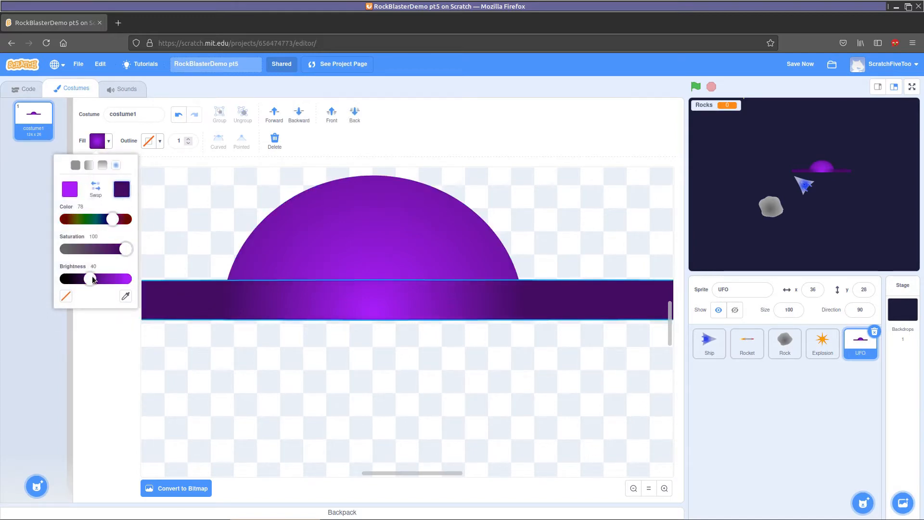
pyautogui.moveTo(92, 280); pyautogui.dragTo(91, 280)
pyautogui.rightClick(91, 280)
pyautogui.click(182, 237)
pyautogui.click(70, 190)
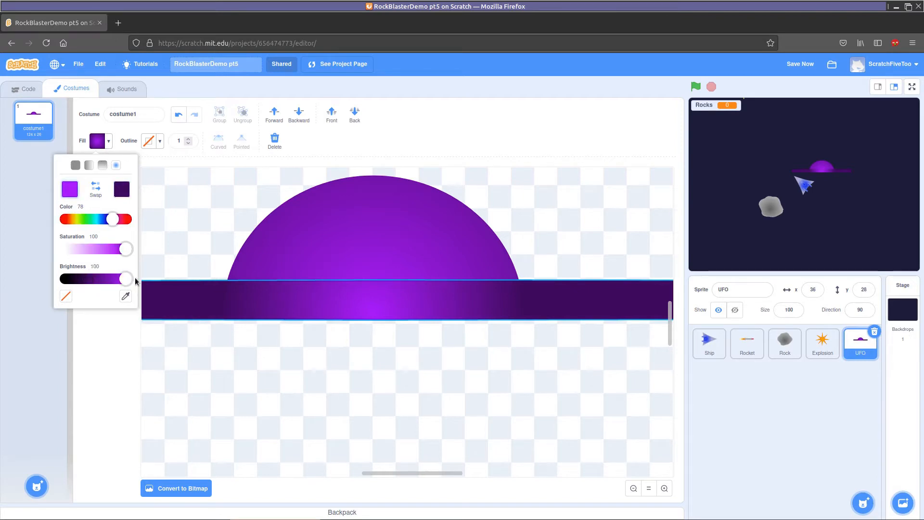
pyautogui.click(191, 211)
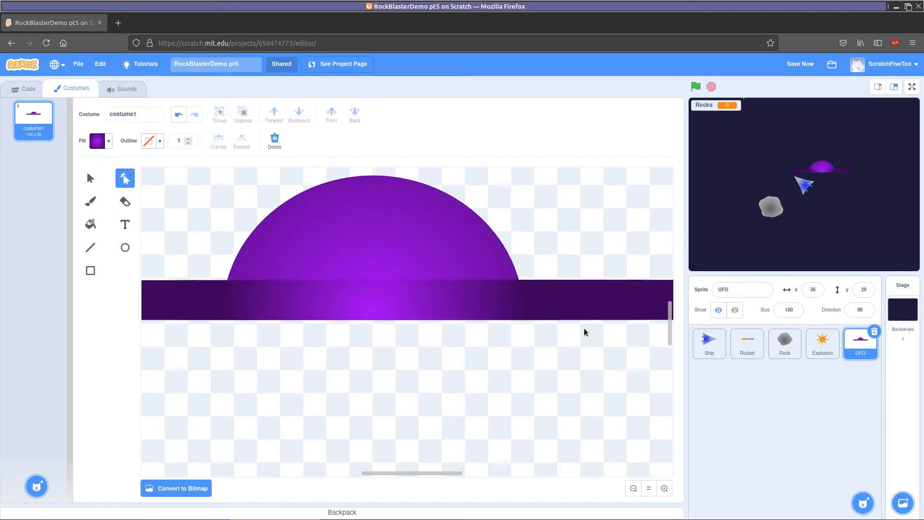
pyautogui.click(909, 88)
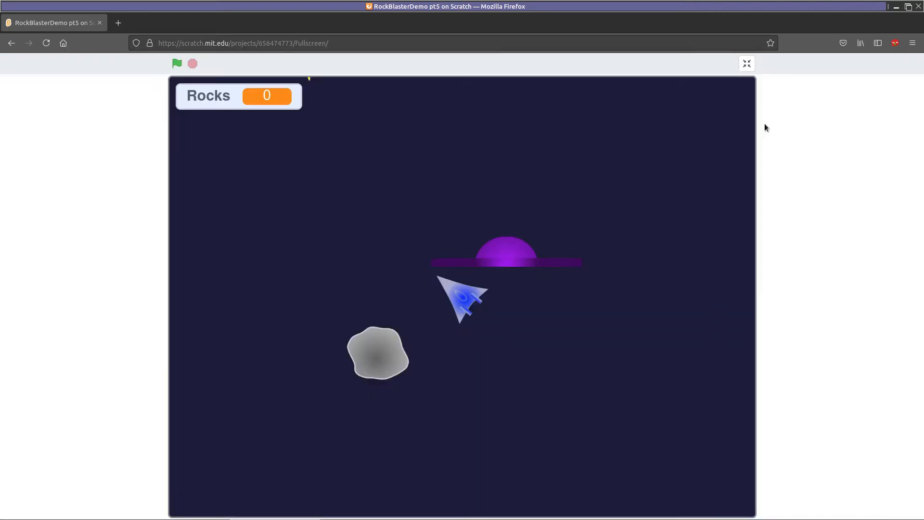
pyautogui.click(748, 64)
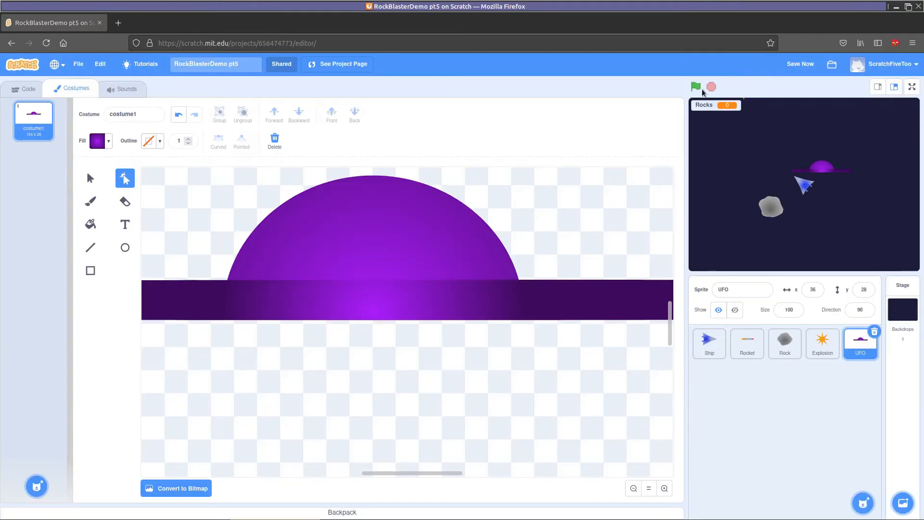
# Shift the brim's inner gradient colour to hue 76 and set its brightness to 87.
pyautogui.click(344, 303)
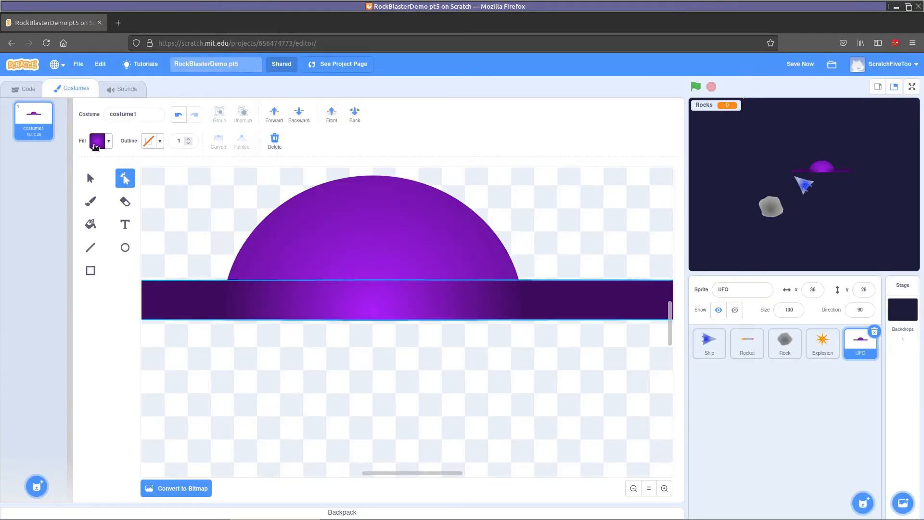
pyautogui.click(95, 145)
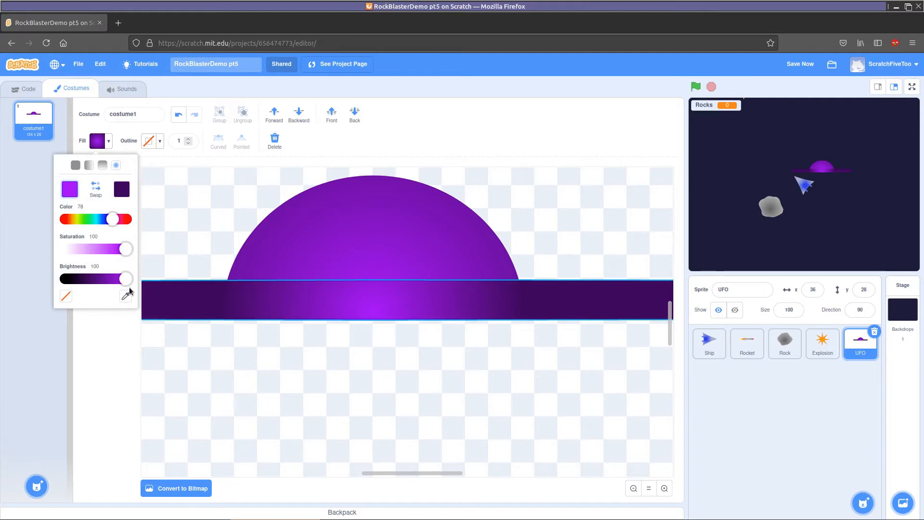
pyautogui.moveTo(124, 279); pyautogui.dragTo(118, 282)
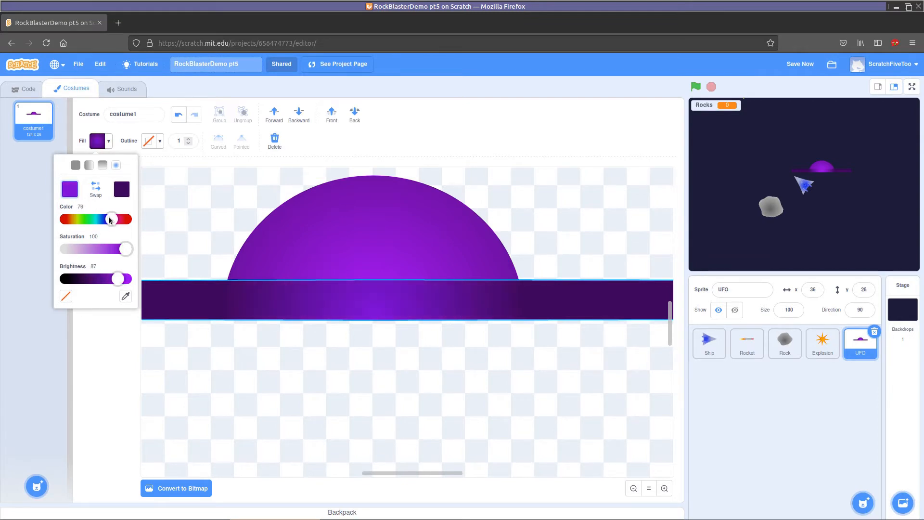
pyautogui.click(110, 220)
# Sample the brim's centre purple as its outer gradient colour at brightness 44, and set the inner colour's brightness to 100.
pyautogui.click(120, 192)
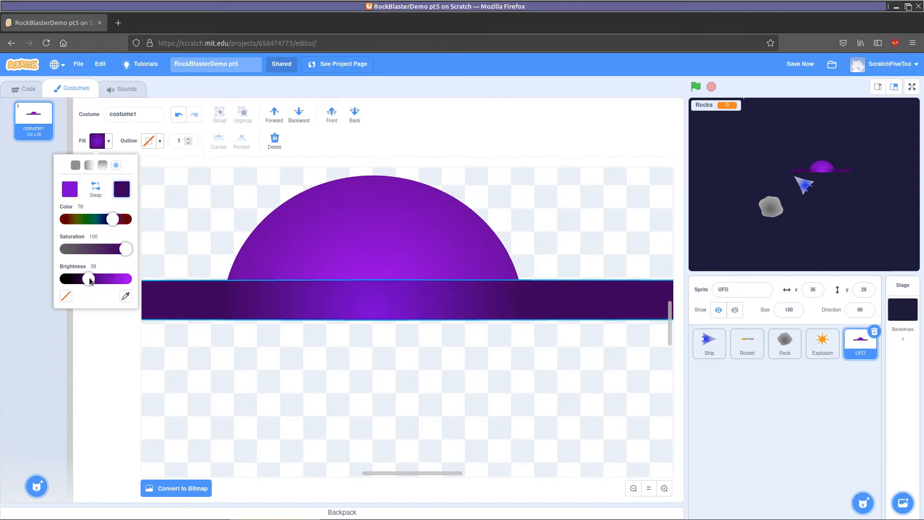
pyautogui.click(125, 296)
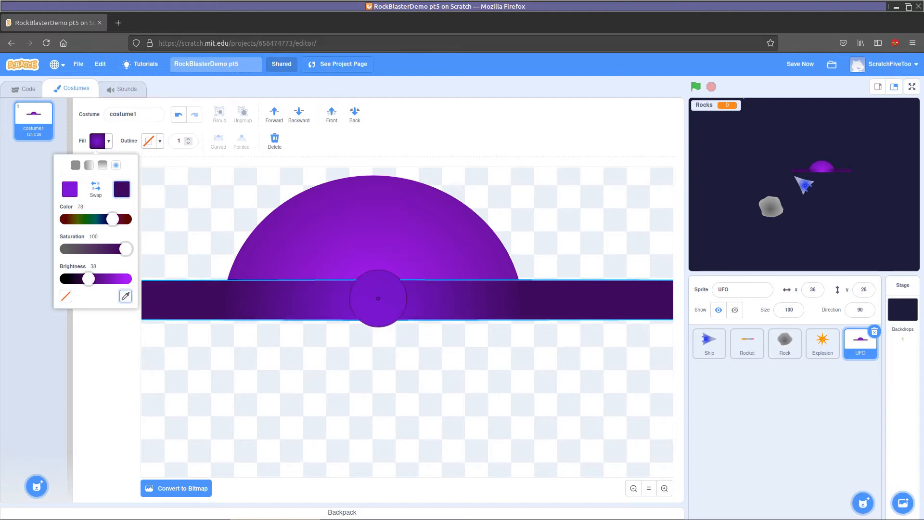
pyautogui.click(379, 298)
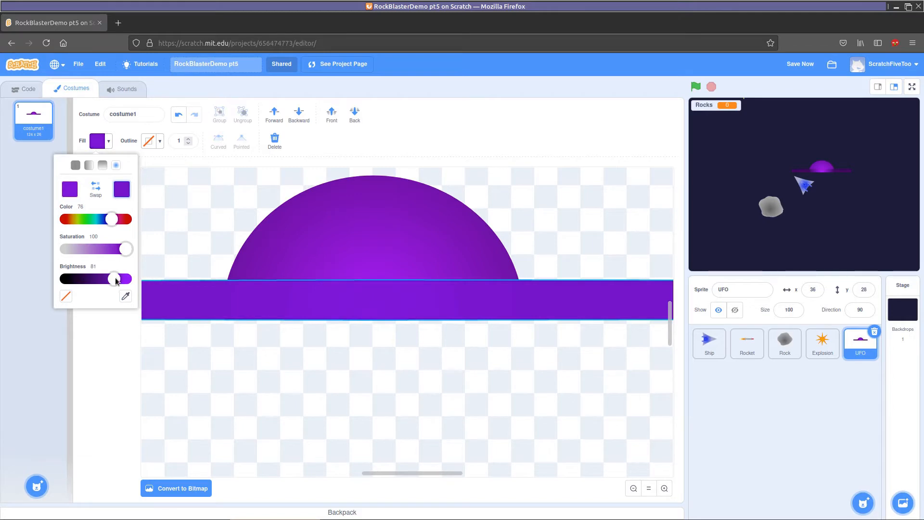
pyautogui.moveTo(116, 281); pyautogui.dragTo(93, 279)
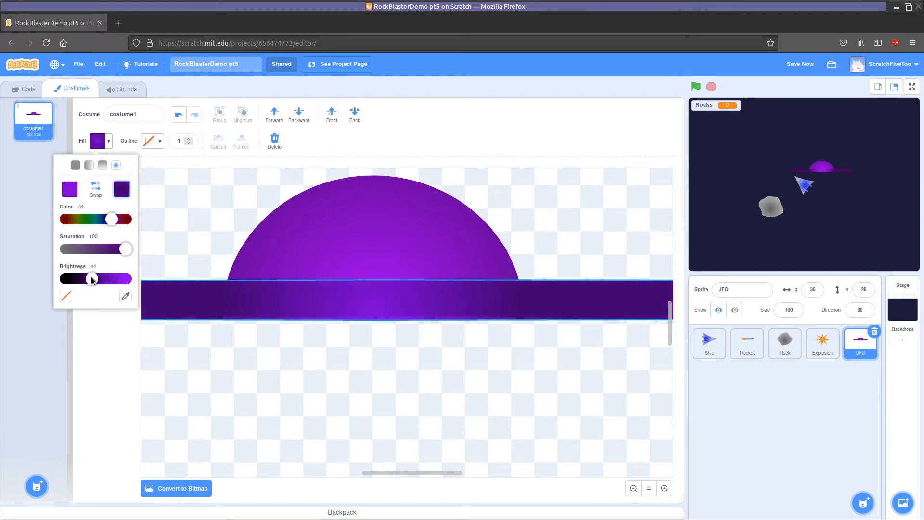
pyautogui.click(70, 189)
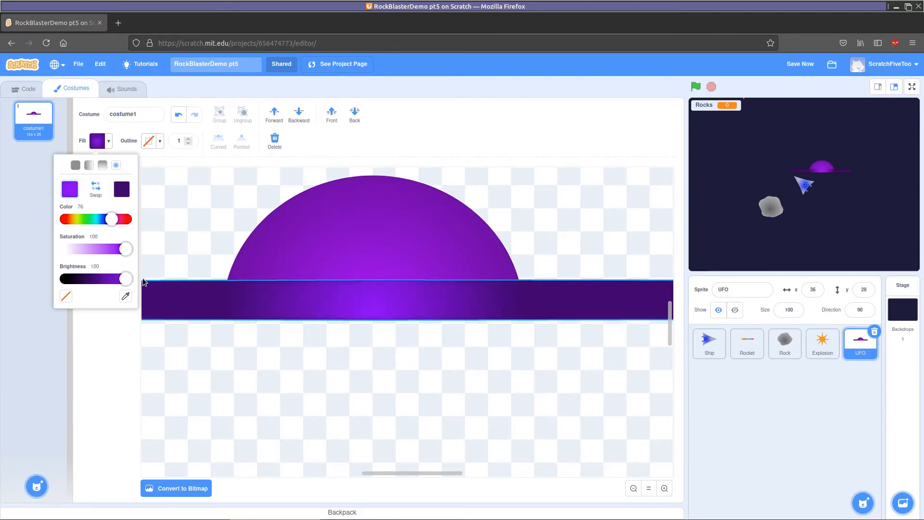
pyautogui.click(209, 215)
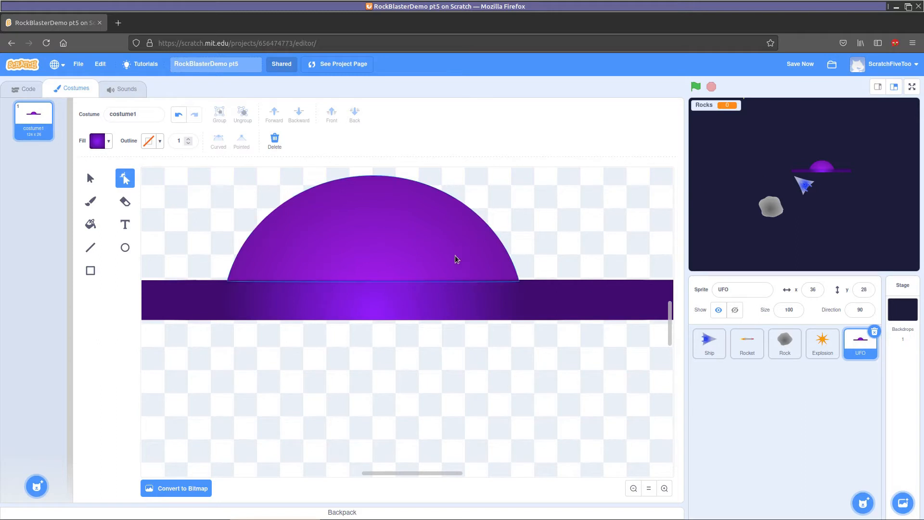
# Draw a small circle below the brim with a solid orange fill using colour value 6.
pyautogui.click(126, 249)
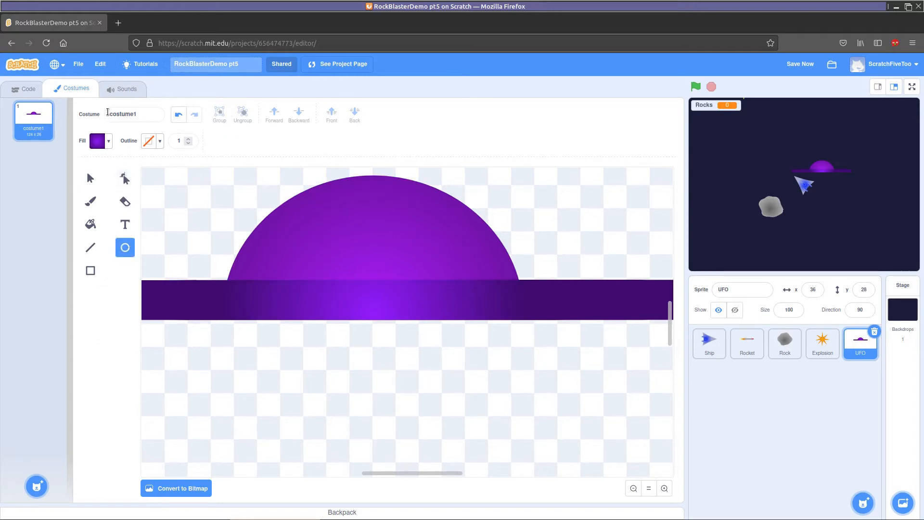
pyautogui.click(98, 141)
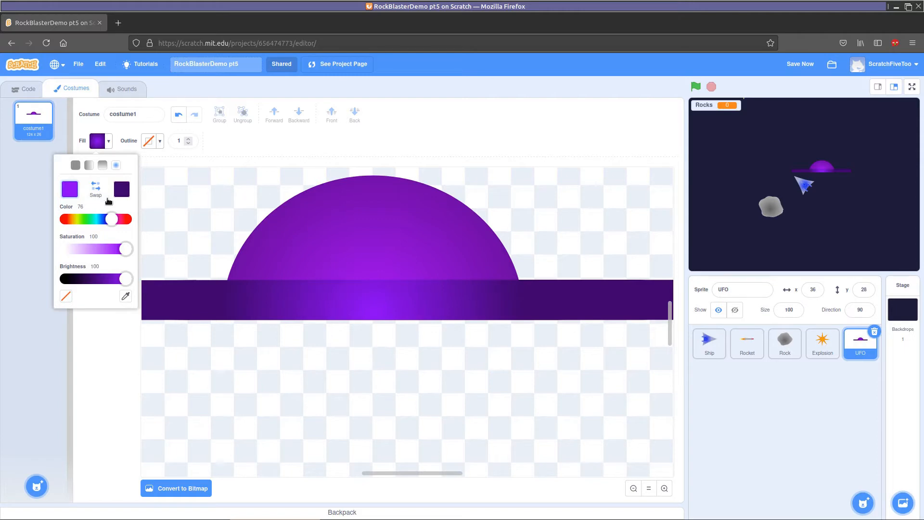
pyautogui.click(75, 165)
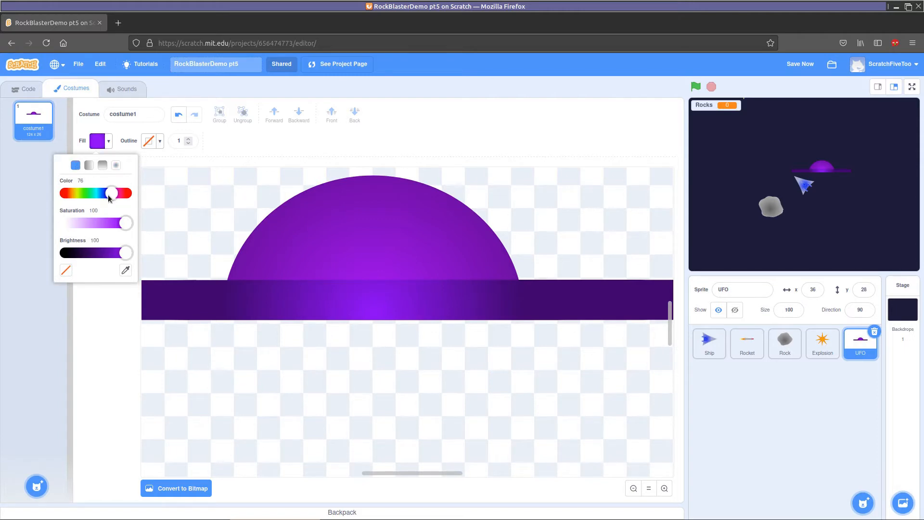
pyautogui.moveTo(109, 196); pyautogui.dragTo(69, 193)
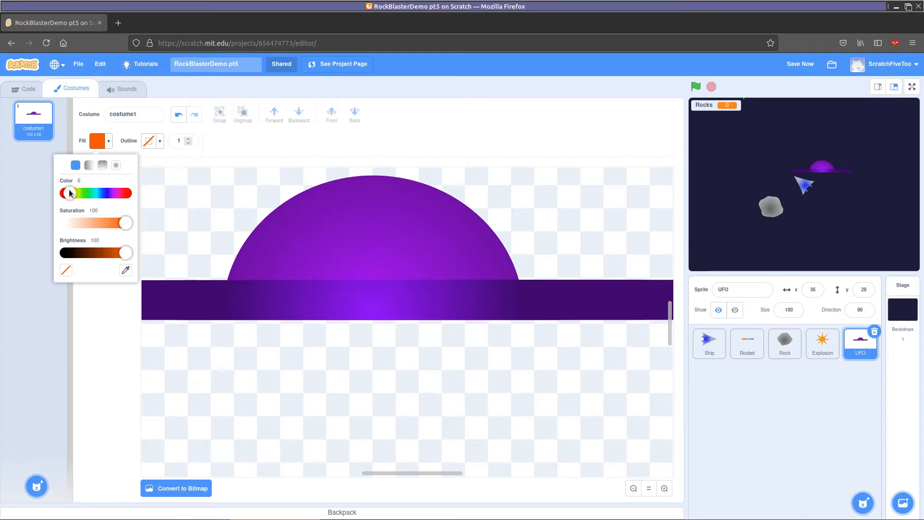
pyautogui.click(311, 369)
pyautogui.moveTo(311, 369); pyautogui.dragTo(350, 408)
pyautogui.click(331, 377)
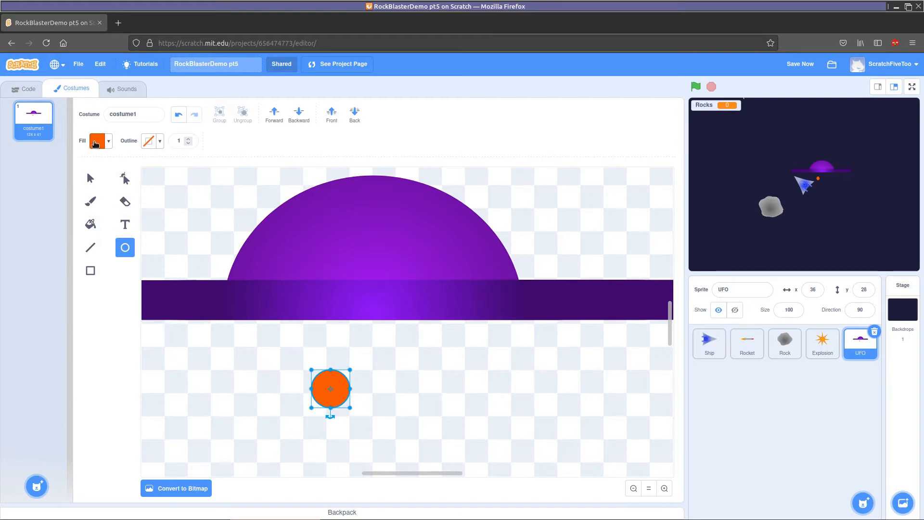
# Try a radial gradient fill on the orange circle and revert it to solid orange.
pyautogui.click(95, 143)
pyautogui.click(116, 166)
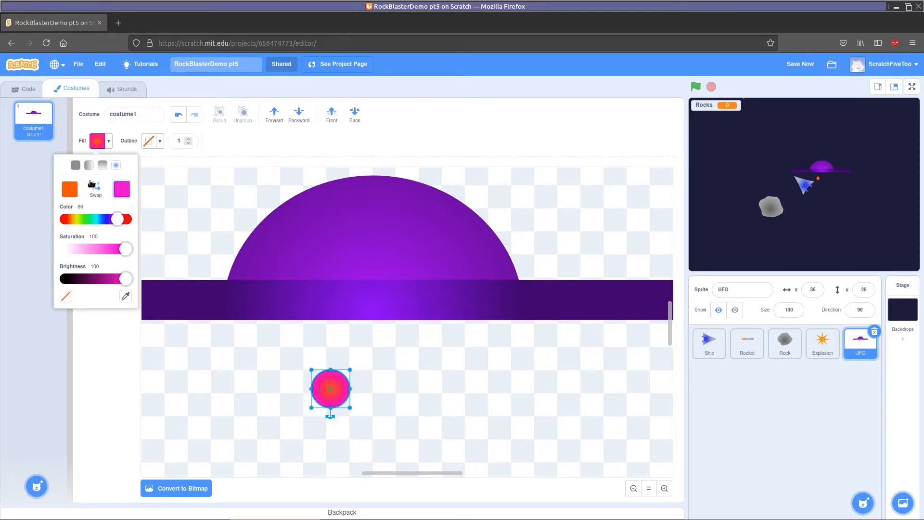
pyautogui.click(76, 165)
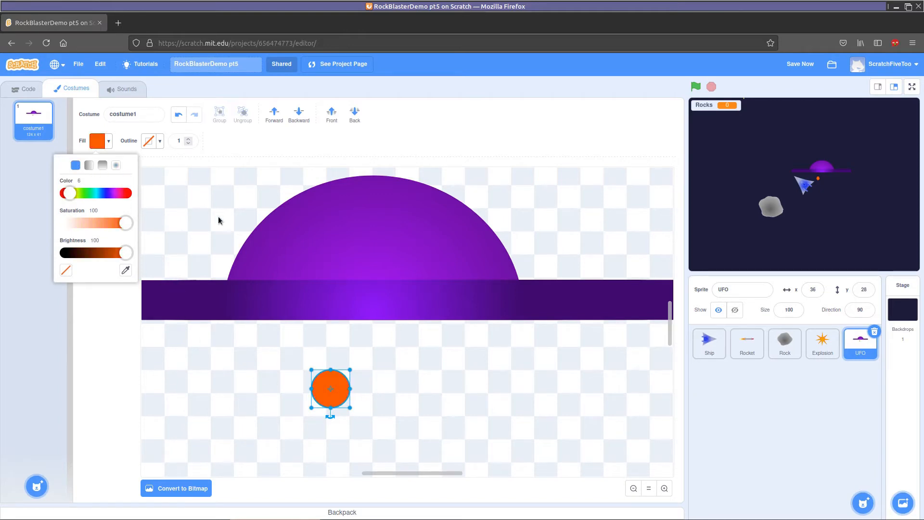
pyautogui.click(194, 209)
# Draw a second small circle below the brim with a radial gradient from orange to the sampled orange darkened to brightness 66.
pyautogui.click(99, 141)
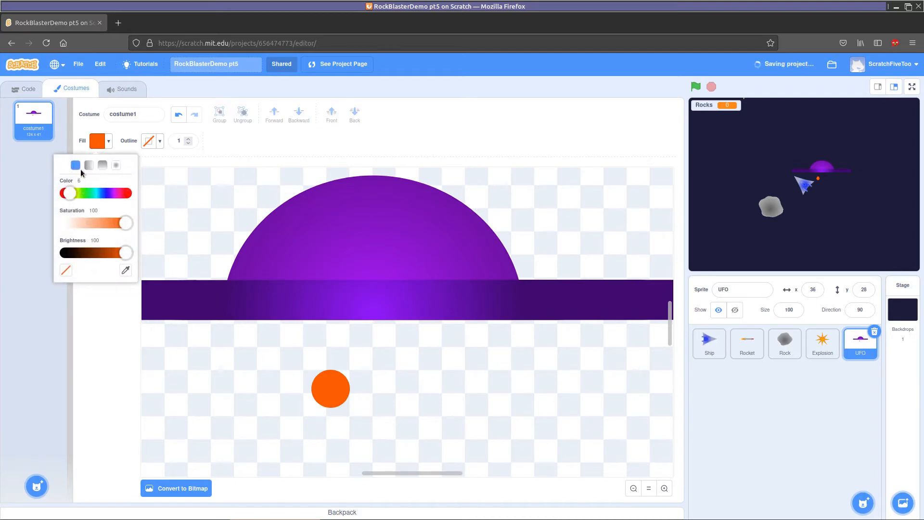
pyautogui.click(116, 165)
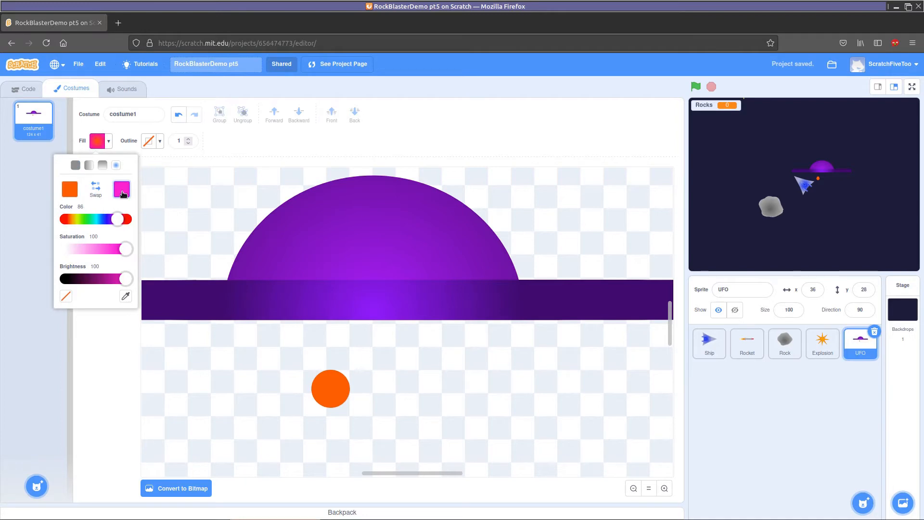
pyautogui.click(126, 297)
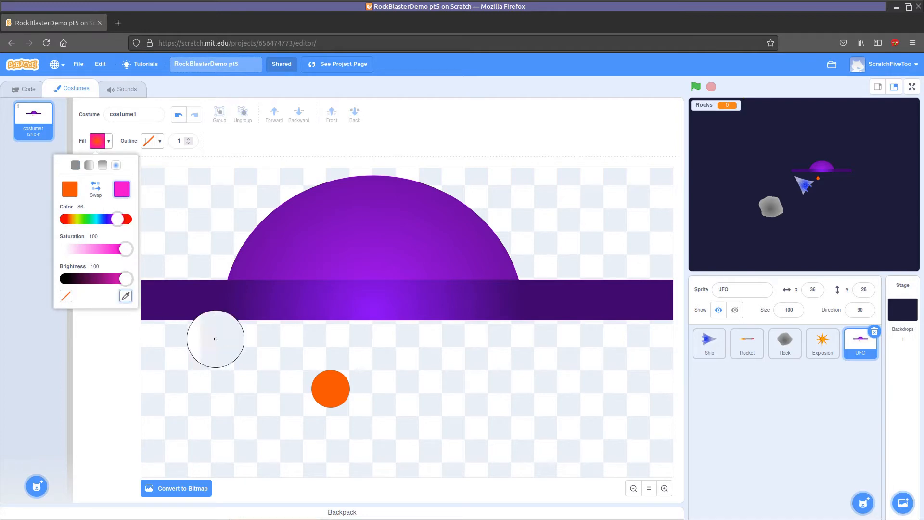
pyautogui.click(331, 391)
pyautogui.moveTo(125, 280); pyautogui.dragTo(106, 283)
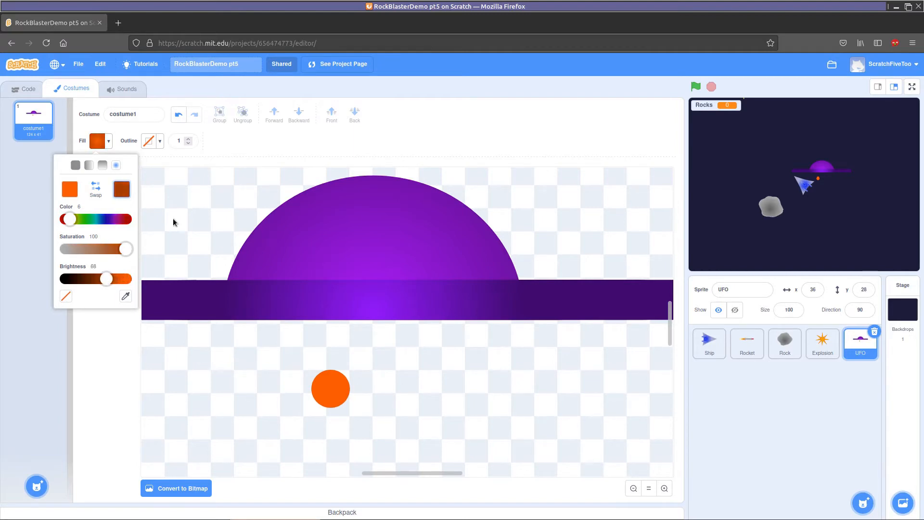
pyautogui.click(187, 202)
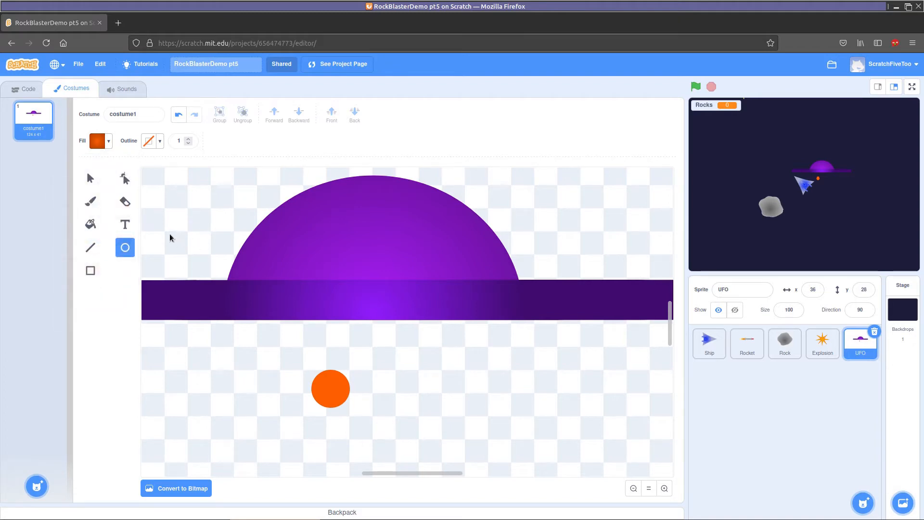
pyautogui.moveTo(221, 361); pyautogui.dragTo(255, 398)
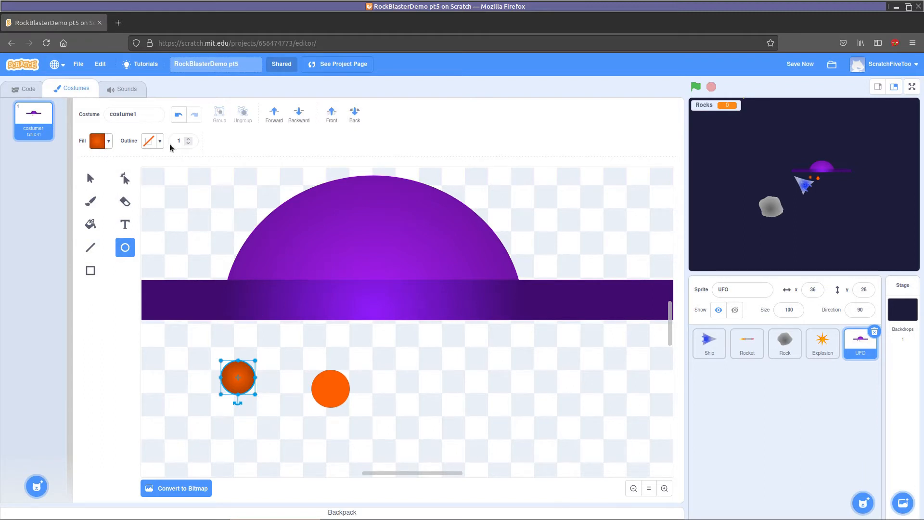
# Delete the solid orange circle below the brim.
pyautogui.click(97, 179)
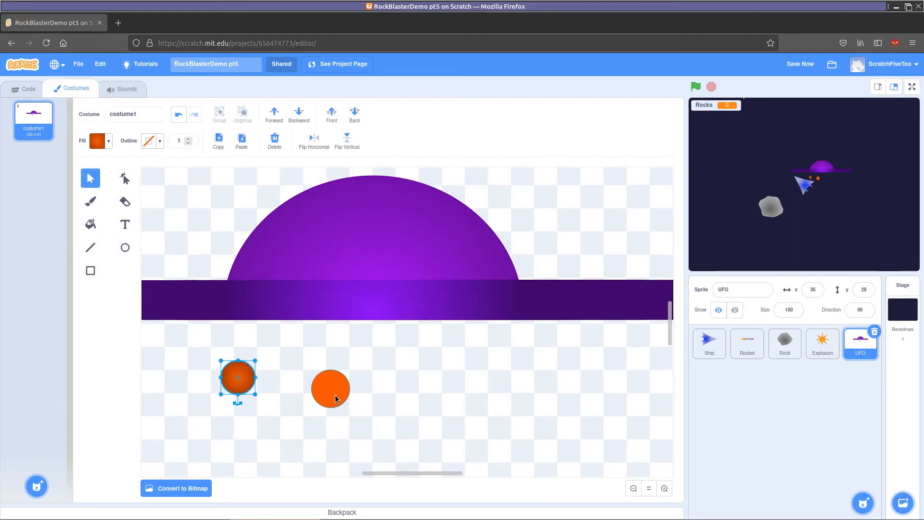
pyautogui.click(337, 398)
pyautogui.click(275, 139)
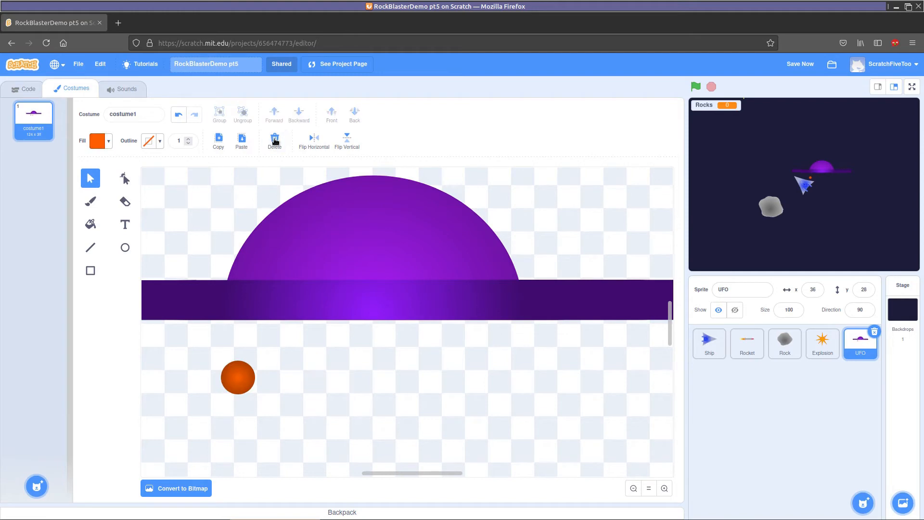
# Move the gradient orange circle onto the centre of the brim and enlarge it to the brim's full height.
pyautogui.moveTo(239, 379); pyautogui.dragTo(377, 307)
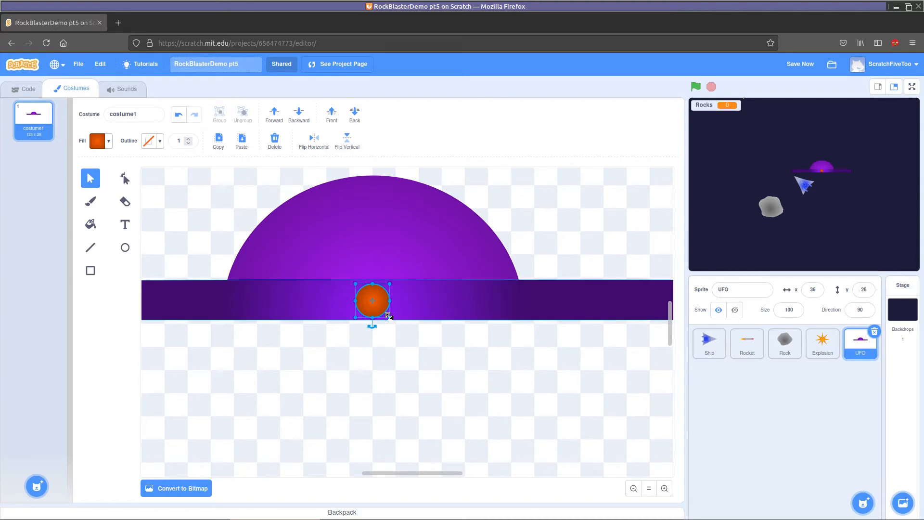
pyautogui.press('Escape')
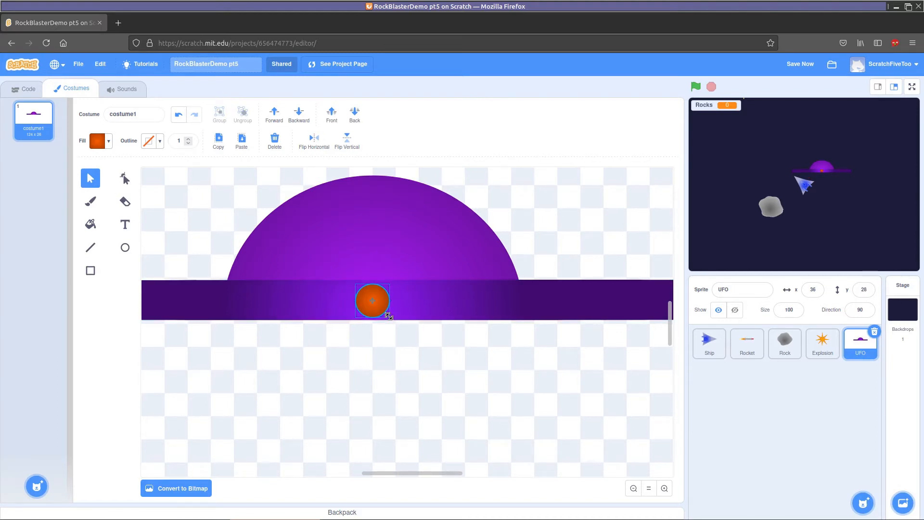
pyautogui.moveTo(389, 316); pyautogui.dragTo(387, 318)
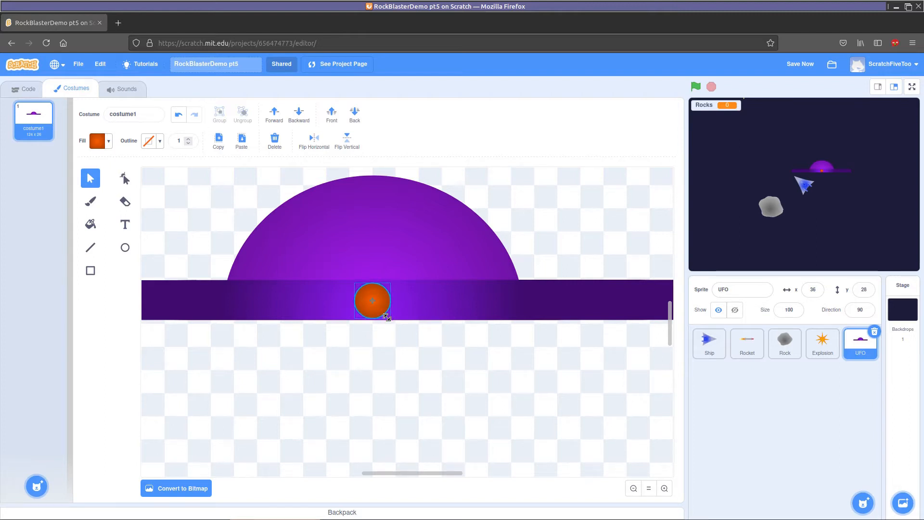
pyautogui.moveTo(389, 317); pyautogui.dragTo(387, 319)
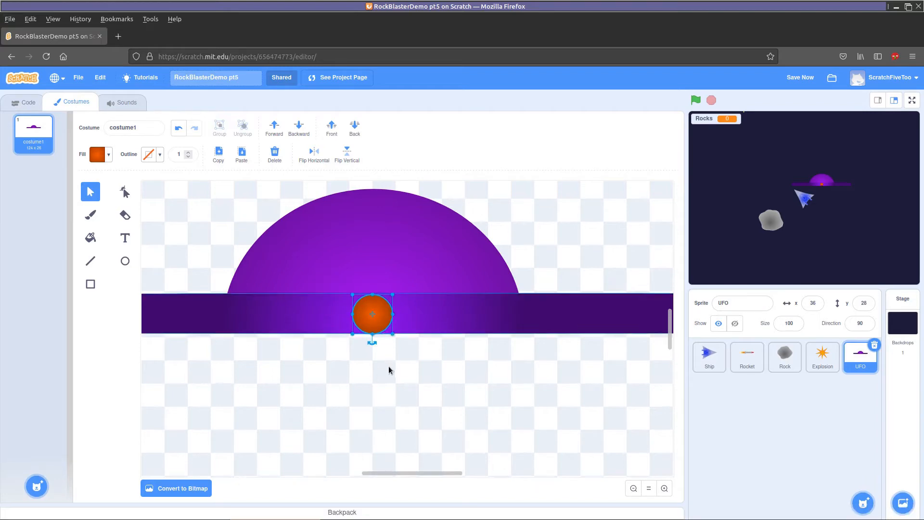
pyautogui.click(389, 367)
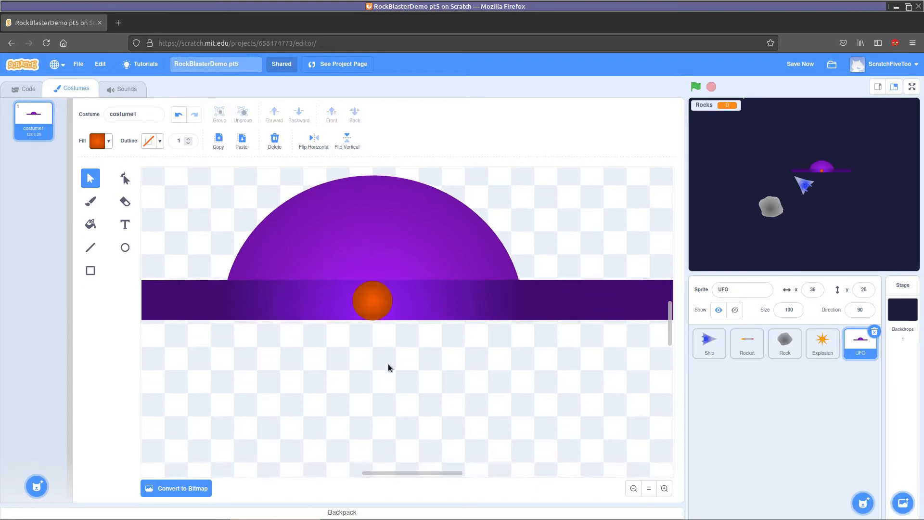
# Preview the UFO on the full-screen stage, and set the orange circle's inner gradient colour to saturation 64.
pyautogui.click(380, 316)
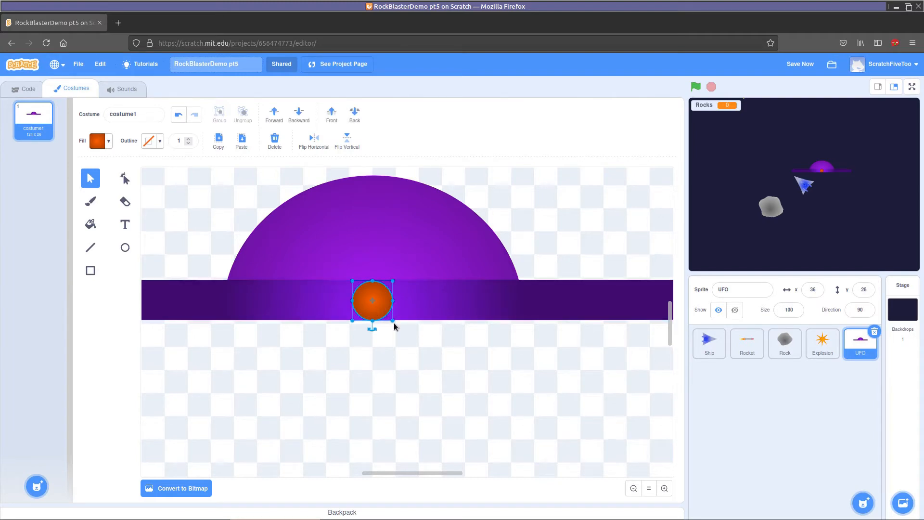
pyautogui.click(912, 87)
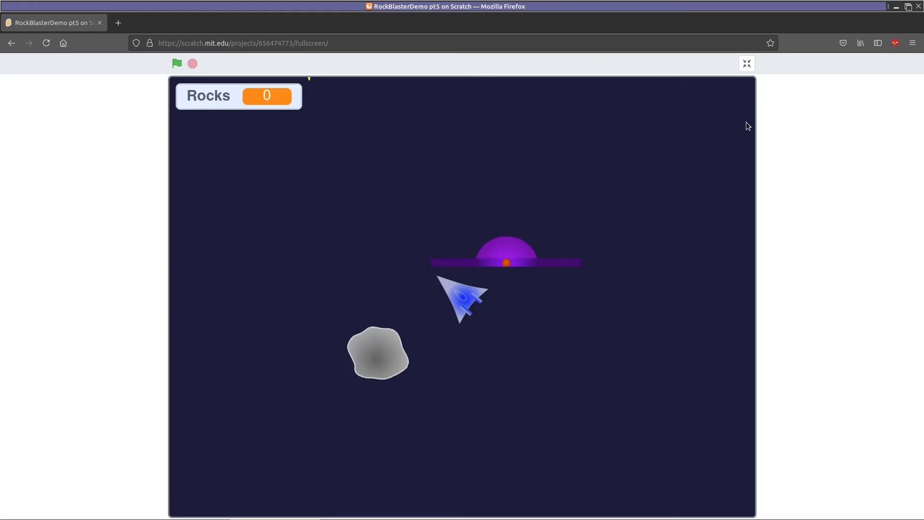
pyautogui.click(747, 64)
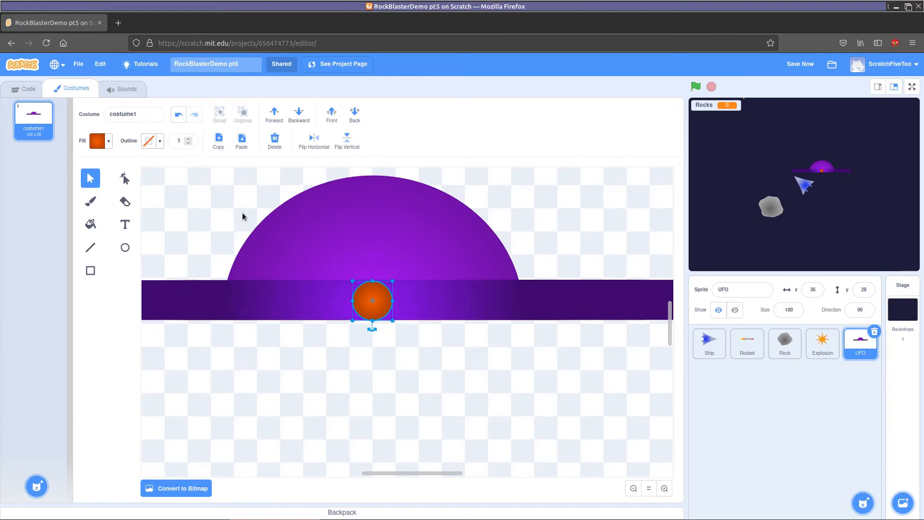
pyautogui.click(98, 141)
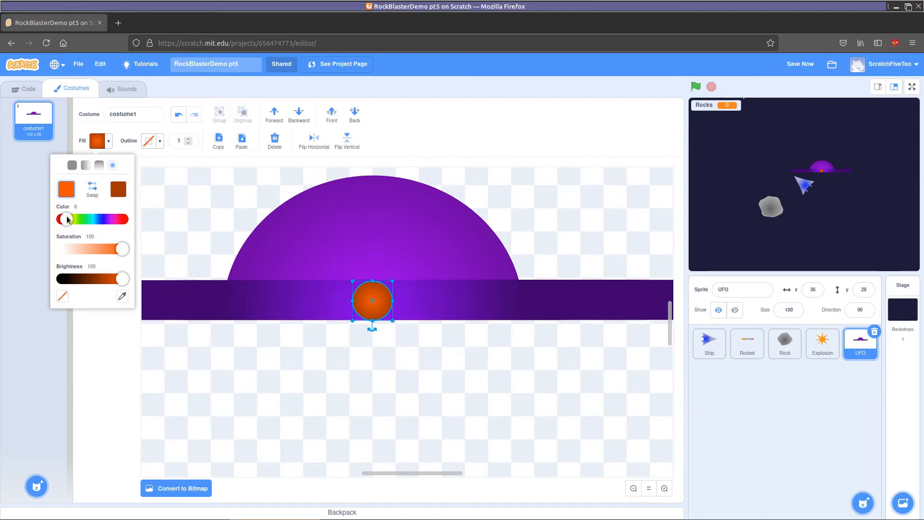
pyautogui.moveTo(121, 250); pyautogui.dragTo(100, 250)
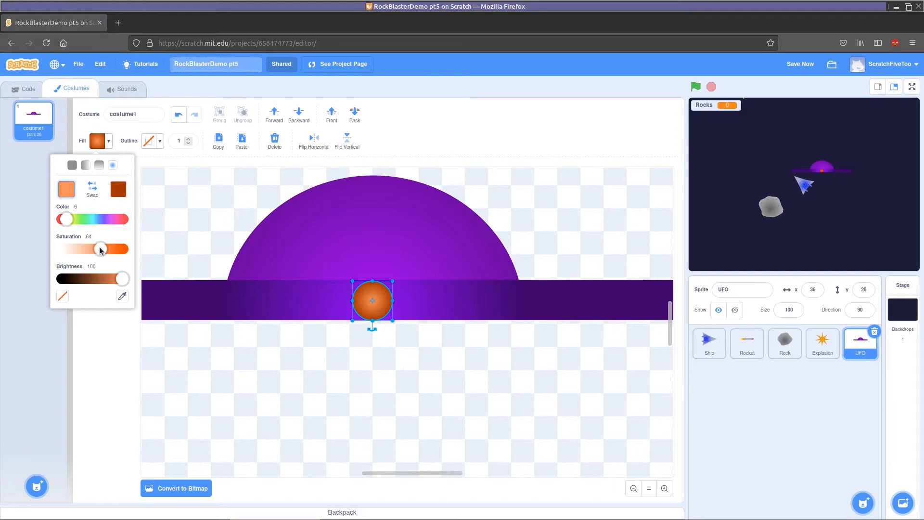
pyautogui.click(200, 208)
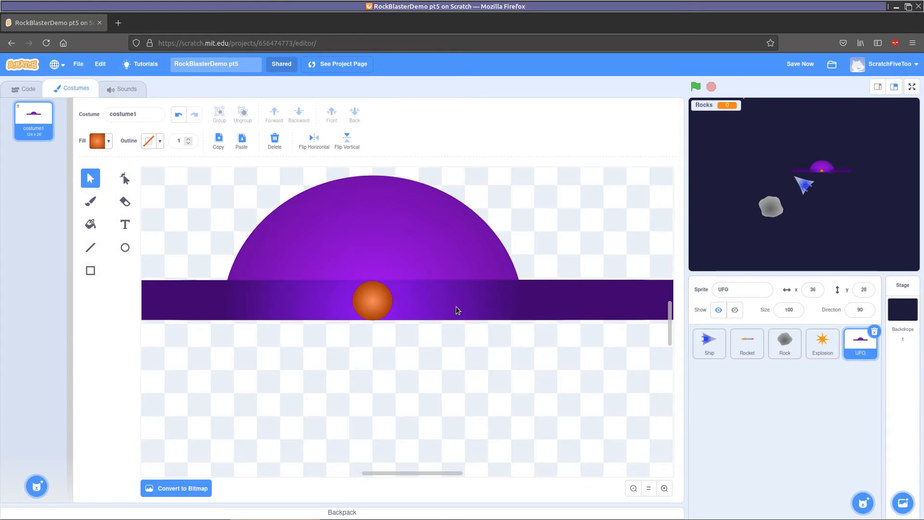
# Duplicate the orange circle, align the copy over the original and shift it left along the brim, leaving a gap between them.
pyautogui.click(364, 302)
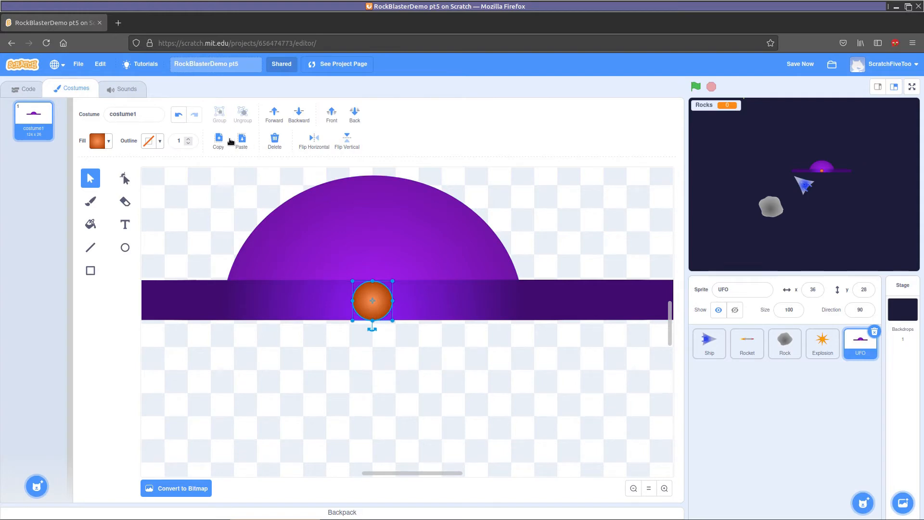
pyautogui.click(219, 142)
pyautogui.click(242, 140)
pyautogui.moveTo(406, 335); pyautogui.dragTo(372, 301)
pyautogui.press('Left')
pyautogui.press('Left')
pyautogui.press('Left')
pyautogui.press('Left')
pyautogui.press('Left')
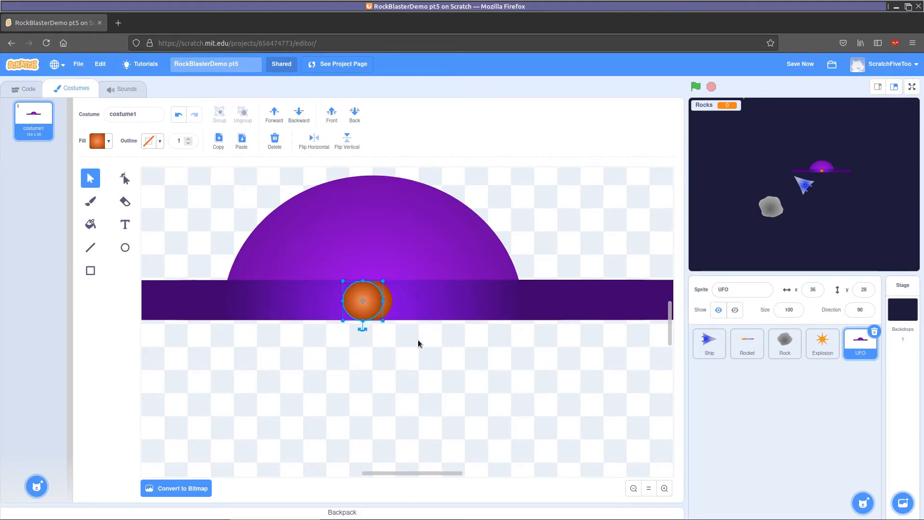
pyautogui.press('Left')
pyautogui.press('Left')
pyautogui.press('Left')
pyautogui.press('Left')
pyautogui.press('Left')
pyautogui.press('Left')
pyautogui.press('Left')
pyautogui.press('Left')
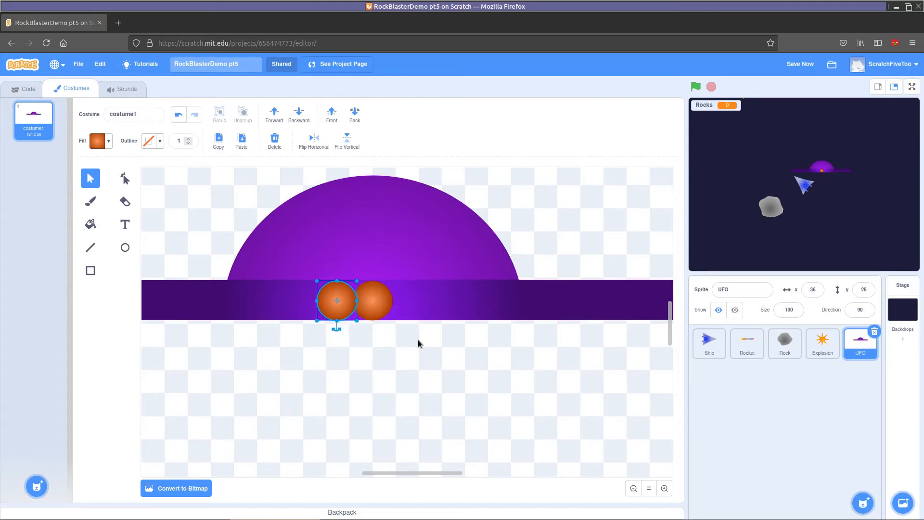
pyautogui.press('Left')
pyautogui.press('Left')
pyautogui.press('Left')
pyautogui.press('Left')
pyautogui.press('Left')
pyautogui.press('Left')
pyautogui.press('Left')
pyautogui.press('Left')
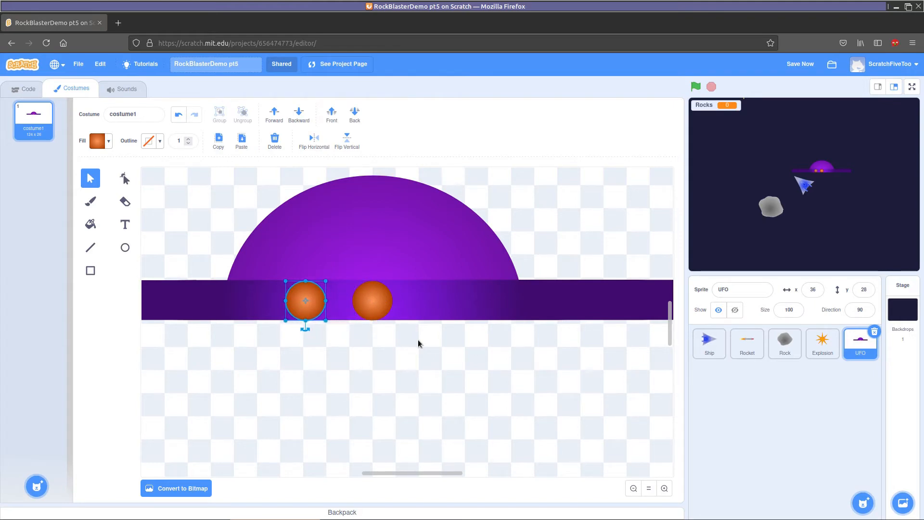
# Draw a small square with no fill and a black outline of width 1, fitting the gap between the two orange circles.
pyautogui.click(91, 272)
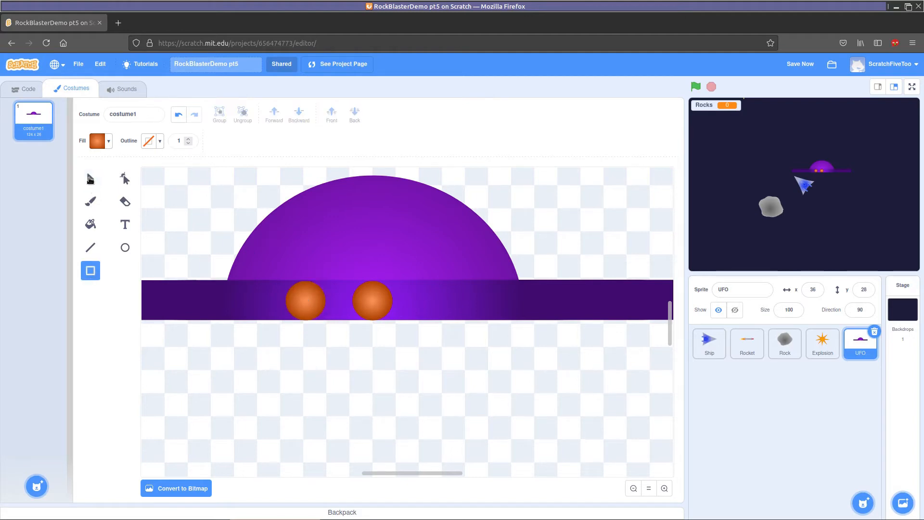
pyautogui.click(110, 141)
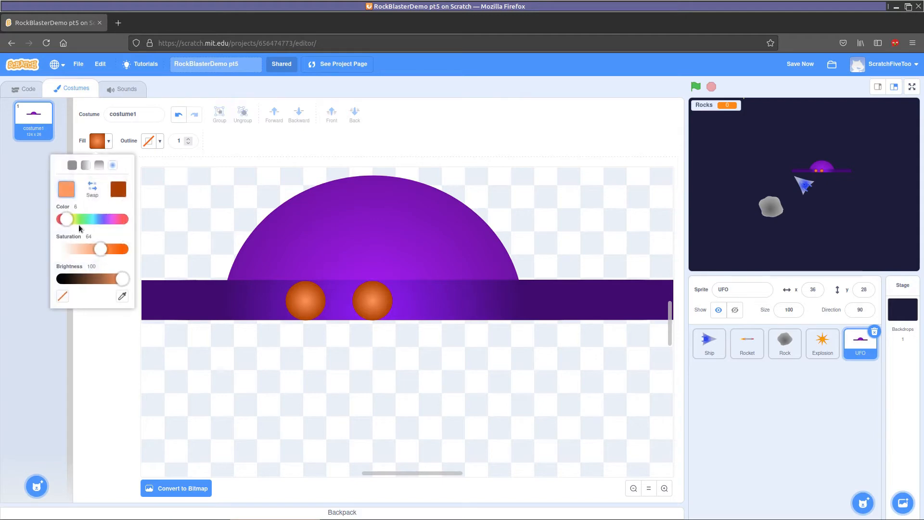
pyautogui.click(62, 296)
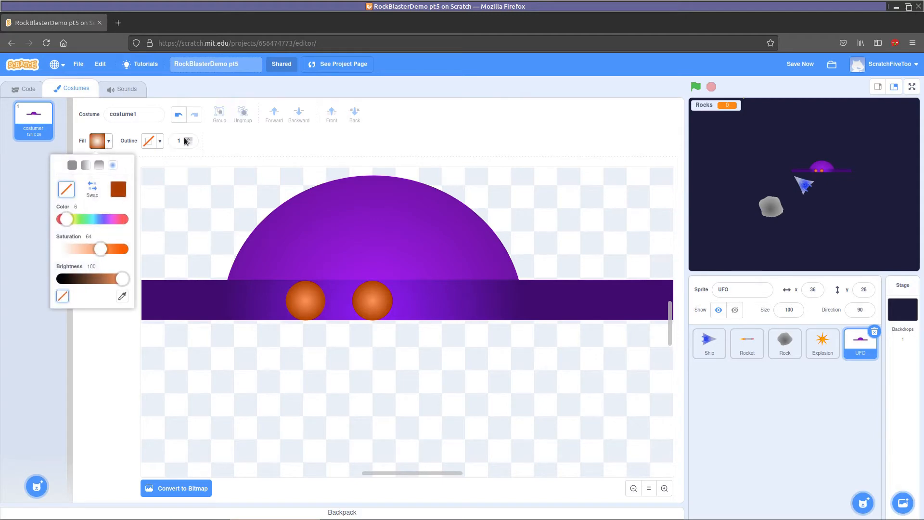
pyautogui.click(72, 165)
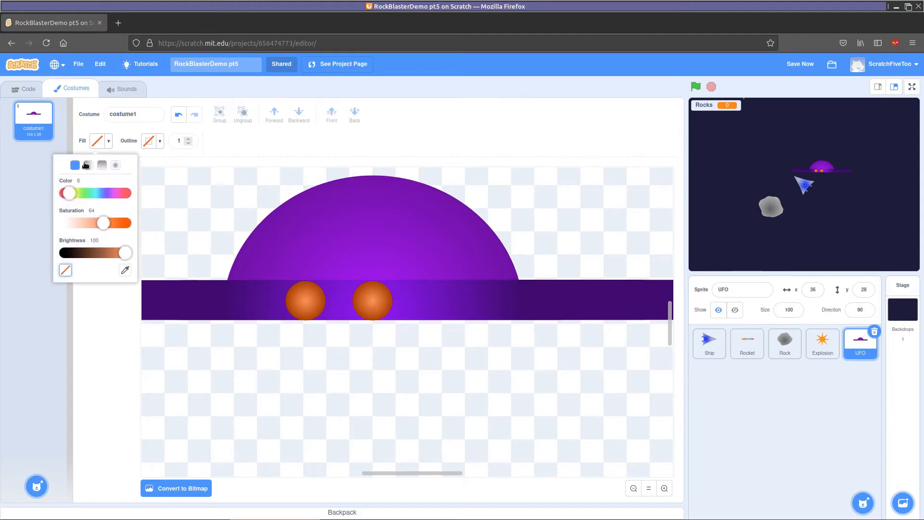
pyautogui.click(189, 139)
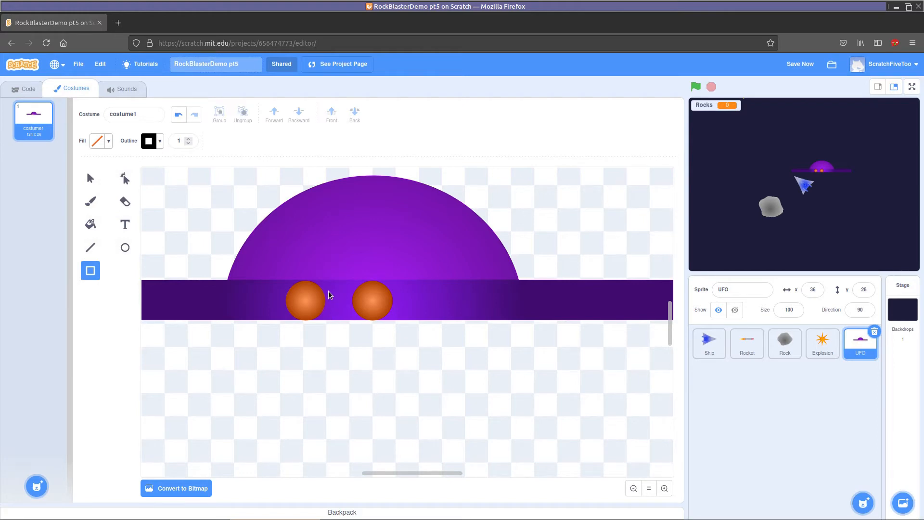
pyautogui.moveTo(327, 288); pyautogui.dragTo(350, 314)
pyautogui.moveTo(352, 316); pyautogui.dragTo(351, 315)
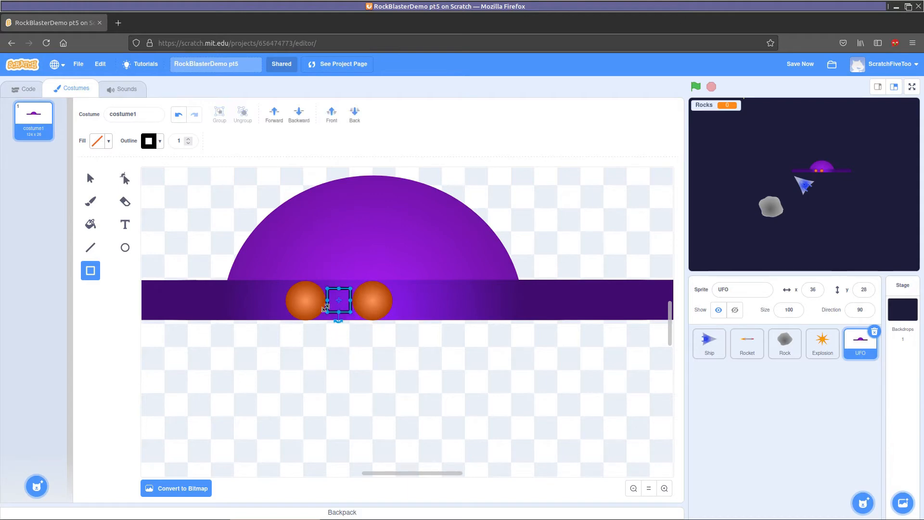
# Move the black square along the brim until it touches the left edge of the left orange circle.
pyautogui.click(128, 180)
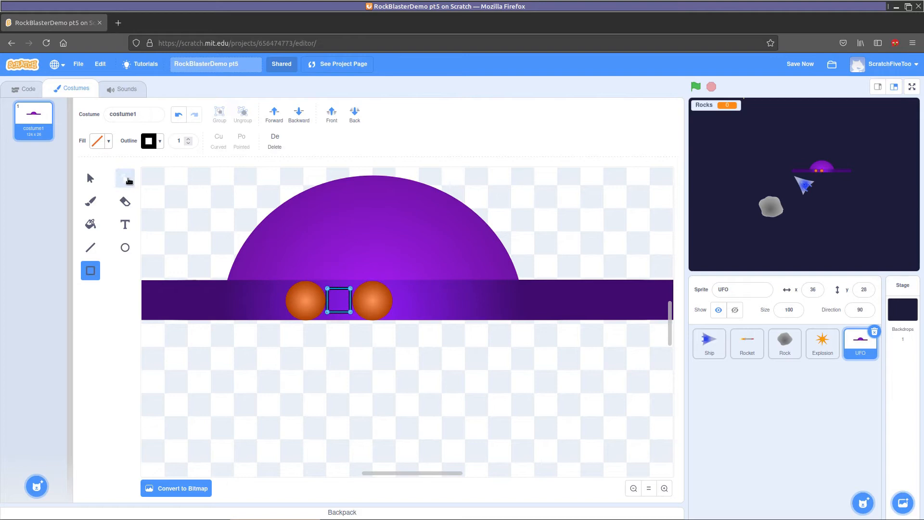
pyautogui.click(328, 288)
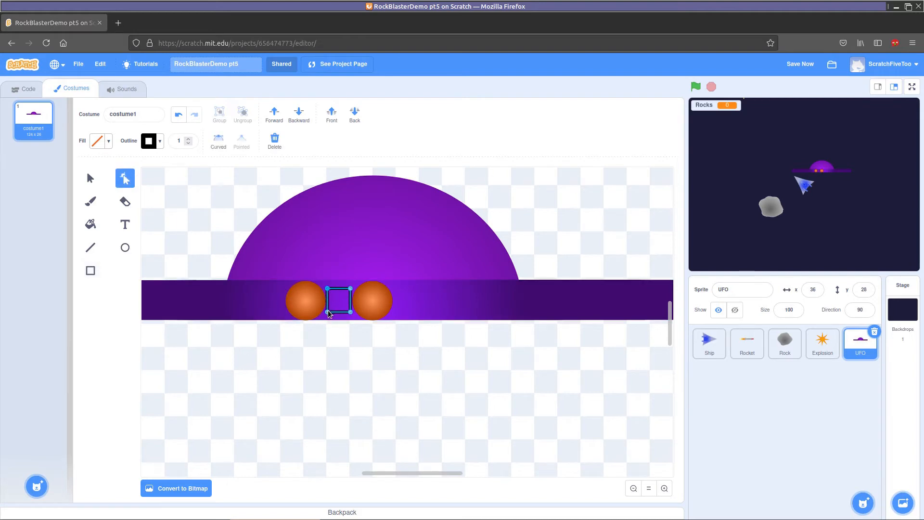
pyautogui.click(328, 312)
pyautogui.click(335, 359)
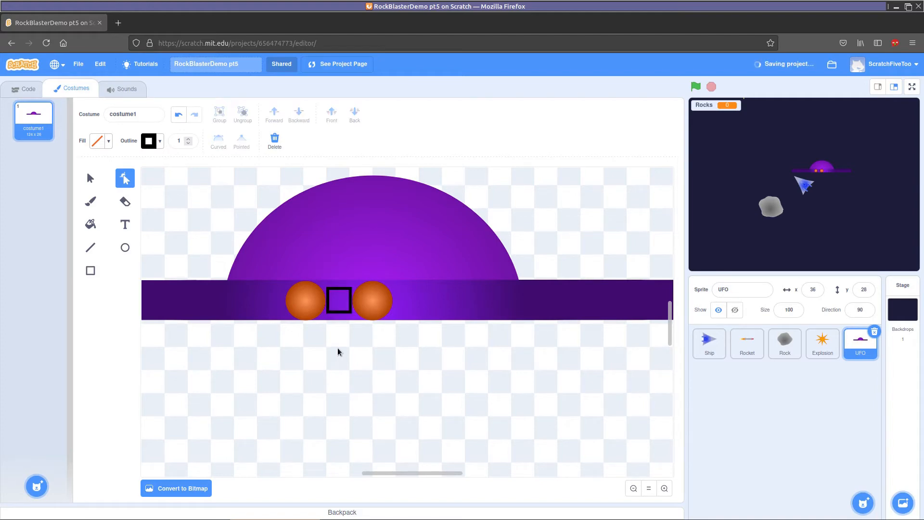
pyautogui.click(345, 312)
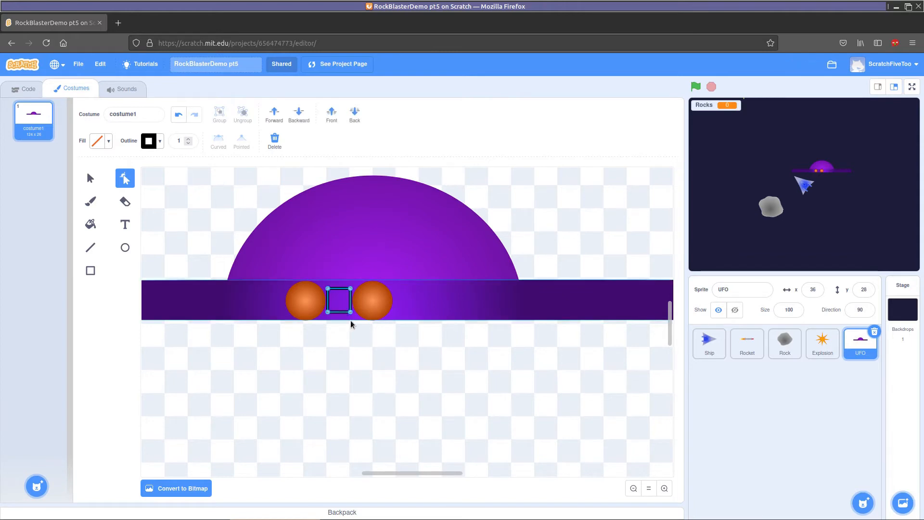
pyautogui.press('Left')
pyautogui.press('Left')
pyautogui.press('Left')
pyautogui.press('Left')
pyautogui.press('Left')
pyautogui.press('Left')
pyautogui.press('Left')
pyautogui.press('Left')
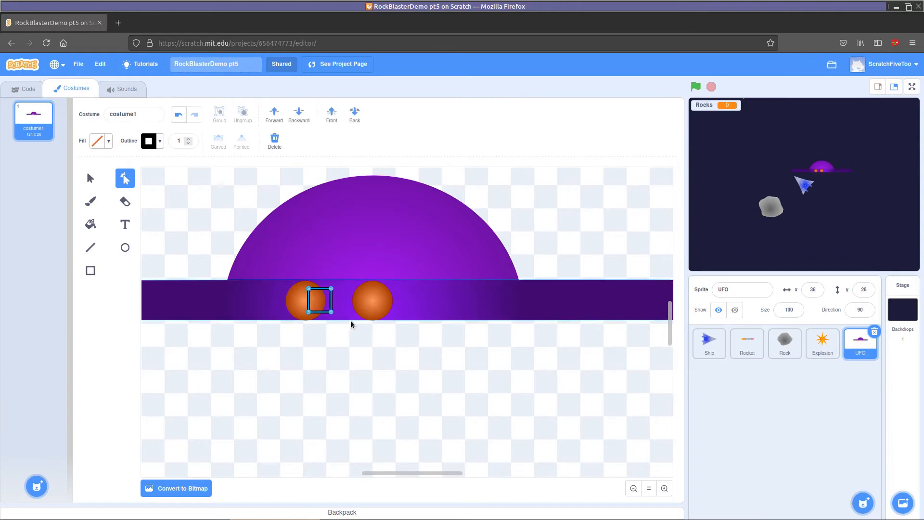
pyautogui.press('Left')
pyautogui.press('Left')
pyautogui.press('Left')
pyautogui.press('Left')
pyautogui.press('Left')
pyautogui.press('Left')
pyautogui.press('Left')
pyautogui.press('Left')
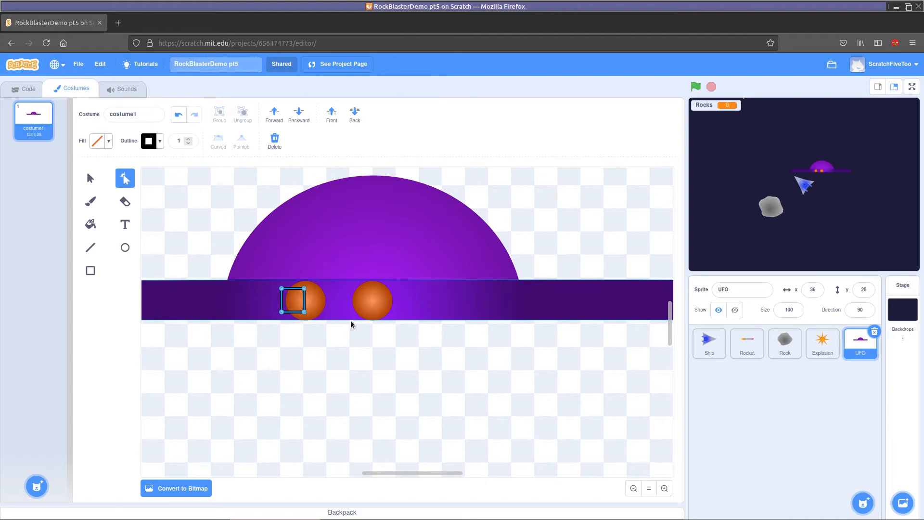
pyautogui.press('Left')
pyautogui.press('Left')
pyautogui.press('Left')
pyautogui.press('Left')
pyautogui.press('Left')
pyautogui.press('Left')
pyautogui.press('Left')
pyautogui.press('Left')
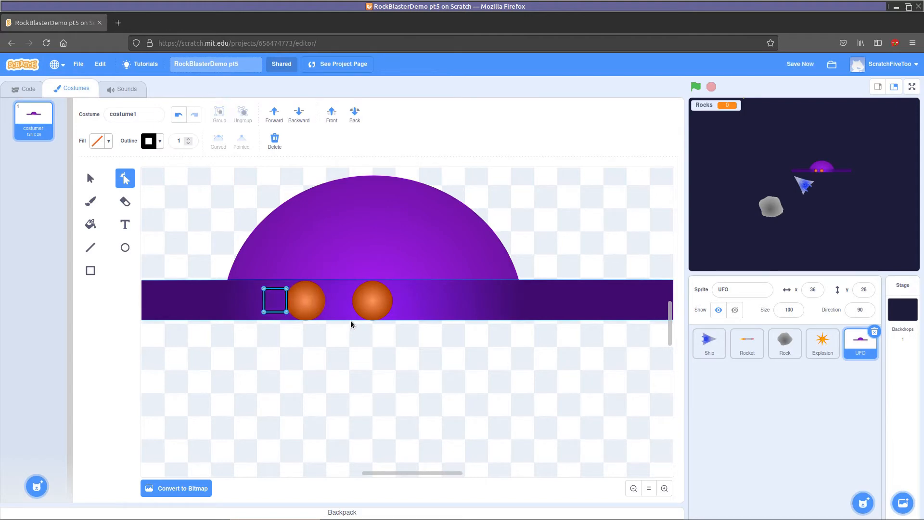
pyautogui.press('Left')
pyautogui.press('Left')
pyautogui.press('Left')
pyautogui.press('Left')
pyautogui.press('Left')
pyautogui.press('Left')
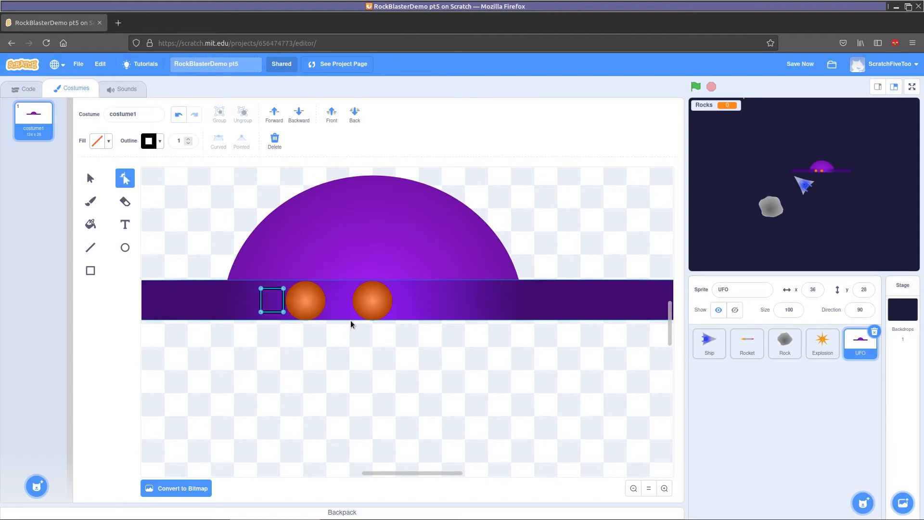
pyautogui.press('Right')
# Duplicate the two orange circles together and place the copied pair level with the originals on the brim.
pyautogui.keyDown('shift'); pyautogui.click(380, 304); pyautogui.keyUp('shift')
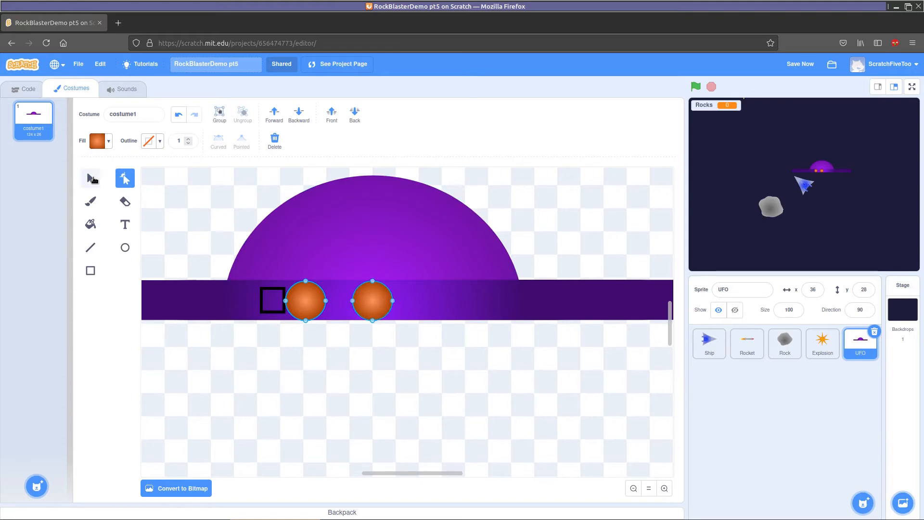
pyautogui.click(92, 179)
pyautogui.click(221, 142)
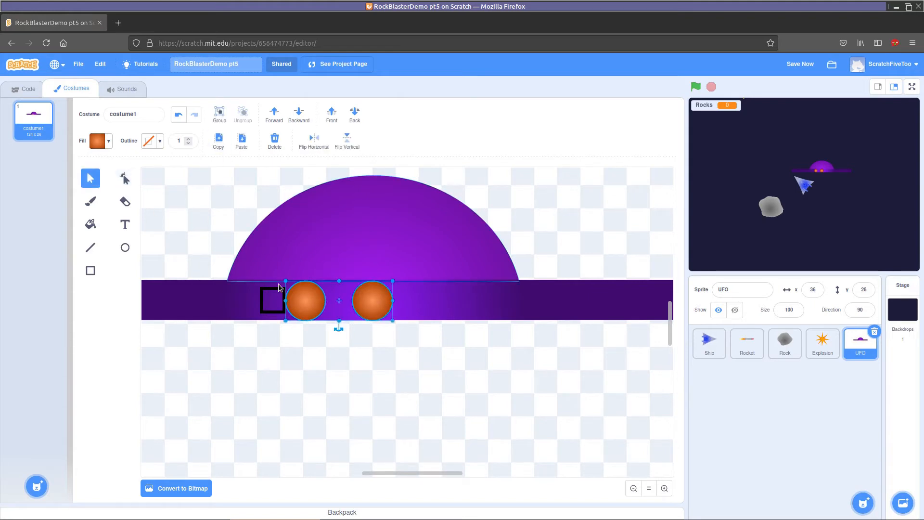
pyautogui.click(241, 141)
pyautogui.moveTo(405, 336); pyautogui.dragTo(408, 307)
# Shift the copied pair of circles left along the brim until its right circle meets the black square's left edge.
pyautogui.press('Left')
pyautogui.press('Left')
pyautogui.press('Left')
pyautogui.press('Left')
pyautogui.press('Left')
pyautogui.press('Left')
pyautogui.press('Left')
pyautogui.press('Left')
pyautogui.press('Left')
pyautogui.press('Left')
pyautogui.press('Left')
pyautogui.press('Left')
pyautogui.press('Left')
pyautogui.press('Left')
pyautogui.press('Left')
pyautogui.press('Left')
pyautogui.press('Left')
pyautogui.press('Left')
pyautogui.press('Left')
pyautogui.press('Left')
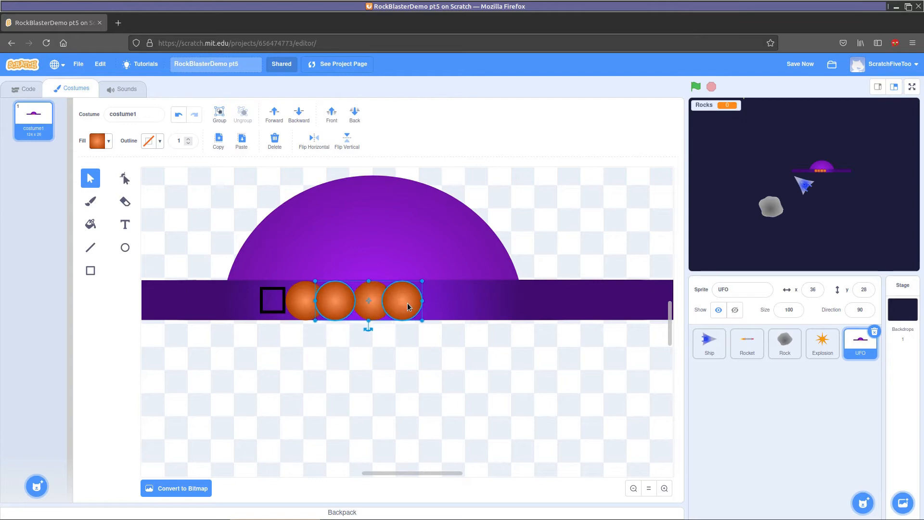
pyautogui.press('Left')
pyautogui.press('Left')
pyautogui.press('Left')
pyautogui.press('Left')
pyautogui.press('Left')
pyautogui.press('Left')
pyautogui.press('Left')
pyautogui.press('Left')
pyautogui.press('Left')
pyautogui.press('Left')
pyautogui.press('Left')
pyautogui.press('Left')
pyautogui.press('Left')
pyautogui.press('Left')
pyautogui.press('Left')
pyautogui.press('Left')
pyautogui.press('Left')
pyautogui.press('Left')
pyautogui.press('Left')
pyautogui.press('Left')
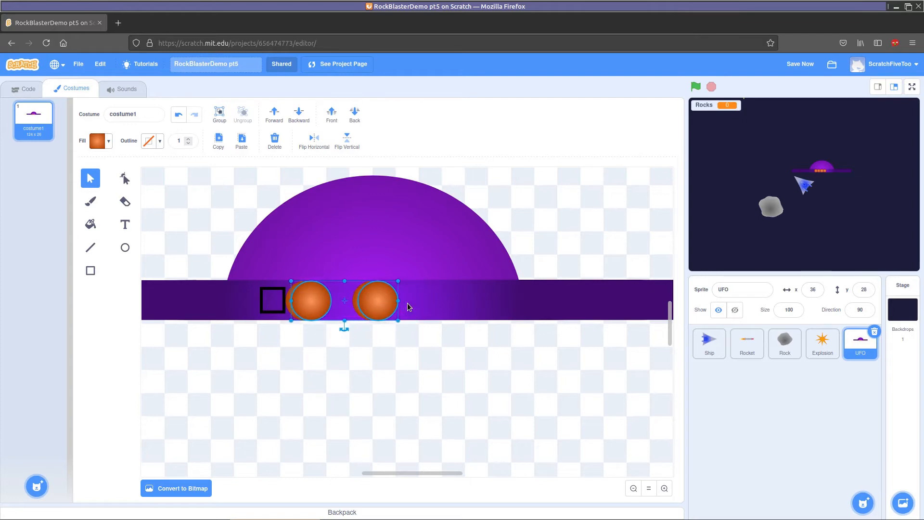
pyautogui.press('Left')
pyautogui.press('Left')
pyautogui.press('Left')
pyautogui.press('Left')
pyautogui.press('Left')
pyautogui.press('Left')
pyautogui.press('Left')
pyautogui.press('Left')
pyautogui.press('Left')
pyautogui.press('Left')
pyautogui.press('Left')
pyautogui.press('Left')
pyautogui.press('Left')
pyautogui.press('Left')
pyautogui.press('Left')
pyautogui.press('Left')
pyautogui.press('Left')
pyautogui.press('Left')
pyautogui.press('Left')
pyautogui.press('Left')
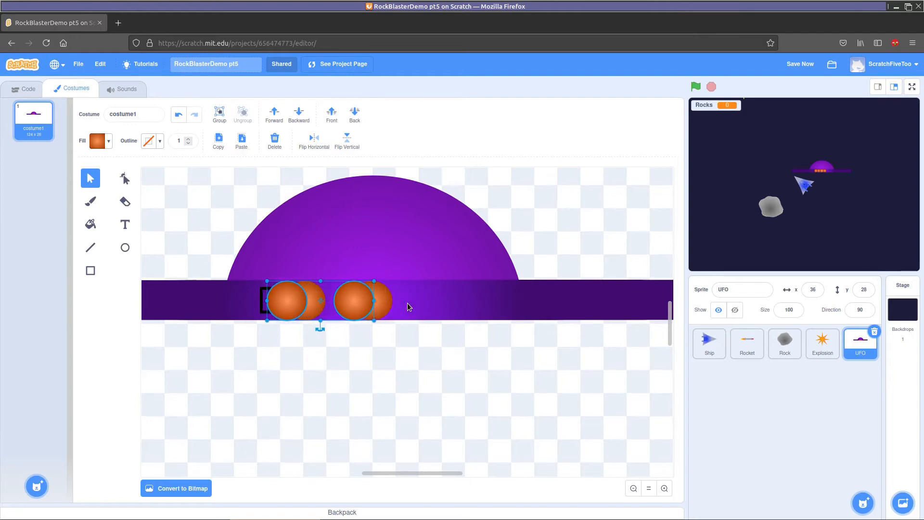
pyautogui.press('Left')
pyautogui.press('Left')
pyautogui.press('Left')
pyautogui.press('Left')
pyautogui.press('Left')
pyautogui.press('Left')
pyautogui.press('Left')
pyautogui.press('Left')
pyautogui.press('Left')
pyautogui.press('Left')
pyautogui.press('Left')
pyautogui.press('Left')
pyautogui.press('Left')
pyautogui.press('Left')
pyautogui.press('Left')
pyautogui.press('Left')
pyautogui.press('Left')
pyautogui.press('Left')
pyautogui.press('Left')
pyautogui.press('Left')
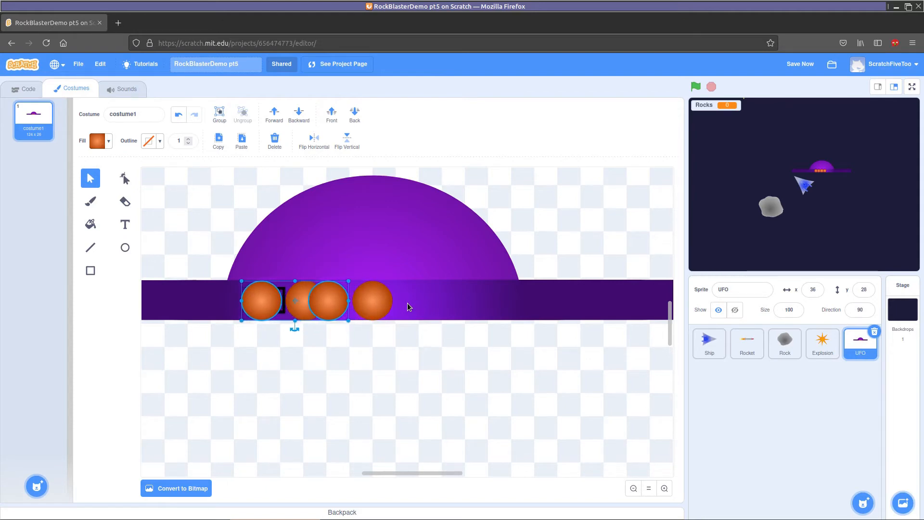
pyautogui.press('Left')
pyautogui.press('Left')
pyautogui.press('Left')
pyautogui.press('Left')
pyautogui.press('Left')
pyautogui.press('Left')
pyautogui.press('Left')
pyautogui.press('Left')
pyautogui.press('Left')
pyautogui.press('Left')
pyautogui.press('Left')
pyautogui.press('Left')
pyautogui.press('Left')
pyautogui.press('Left')
pyautogui.press('Left')
pyautogui.press('Left')
pyautogui.press('Left')
pyautogui.press('Left')
pyautogui.press('Left')
pyautogui.press('Left')
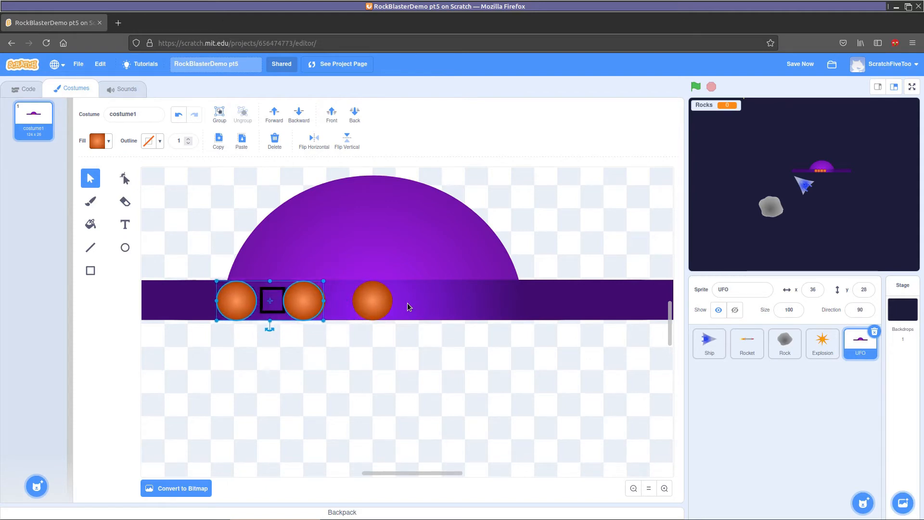
pyautogui.press('Left')
pyautogui.press('Left')
pyautogui.press('Left')
pyautogui.press('Left')
pyautogui.press('Left')
pyautogui.press('Left')
pyautogui.press('Left')
pyautogui.press('Left')
pyautogui.press('Left')
pyautogui.press('Left')
pyautogui.press('Left')
pyautogui.press('Left')
pyautogui.press('Left')
pyautogui.press('Left')
pyautogui.press('Left')
pyautogui.press('Left')
pyautogui.press('Left')
pyautogui.press('Left')
pyautogui.press('Left')
pyautogui.press('Left')
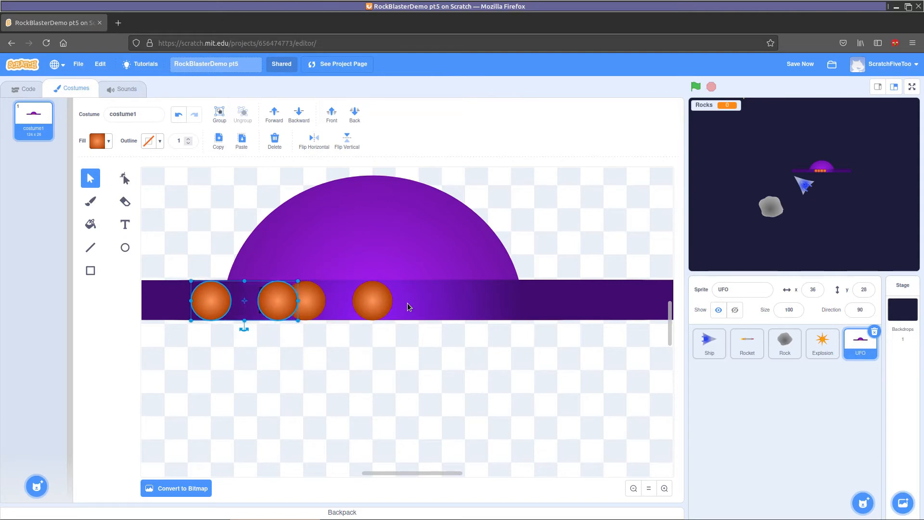
pyautogui.press('Left')
pyautogui.press('Left')
pyautogui.press('Left')
pyautogui.press('Left')
pyautogui.press('Left')
pyautogui.press('Left')
pyautogui.press('Left')
pyautogui.press('Left')
pyautogui.press('Left')
pyautogui.press('Left')
pyautogui.press('Left')
pyautogui.press('Left')
pyautogui.press('Left')
pyautogui.press('Left')
pyautogui.press('Left')
pyautogui.press('Left')
pyautogui.press('Left')
pyautogui.press('Left')
pyautogui.press('Left')
pyautogui.press('Left')
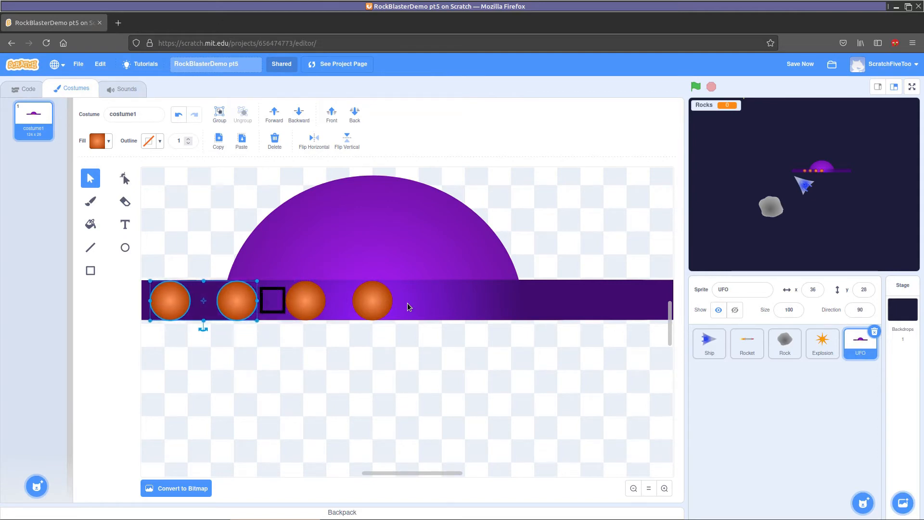
pyautogui.press('Right')
pyautogui.press('Right')
pyautogui.press('Right')
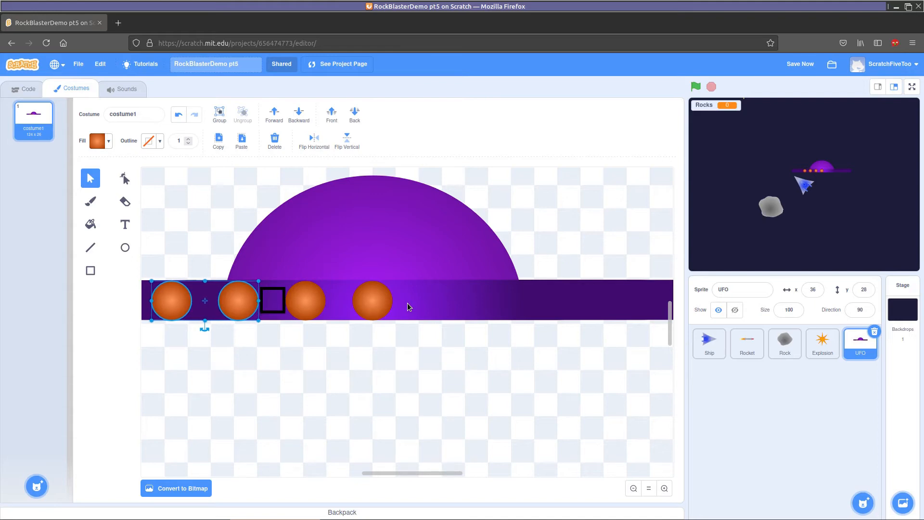
# Reselect the two leftmost orange circles, nudge them one step right against the black square, and deselect them.
pyautogui.click(284, 361)
pyautogui.click(168, 301)
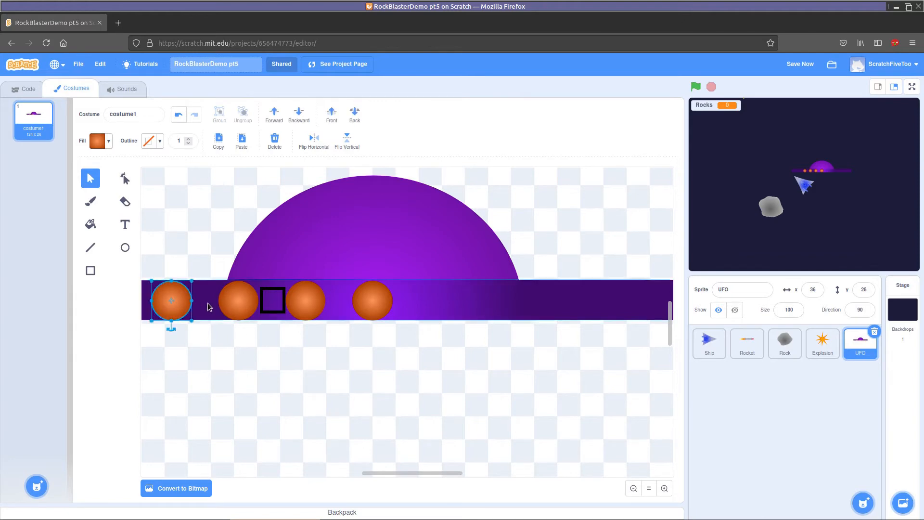
pyautogui.keyDown('shift'); pyautogui.click(235, 303); pyautogui.keyUp('shift')
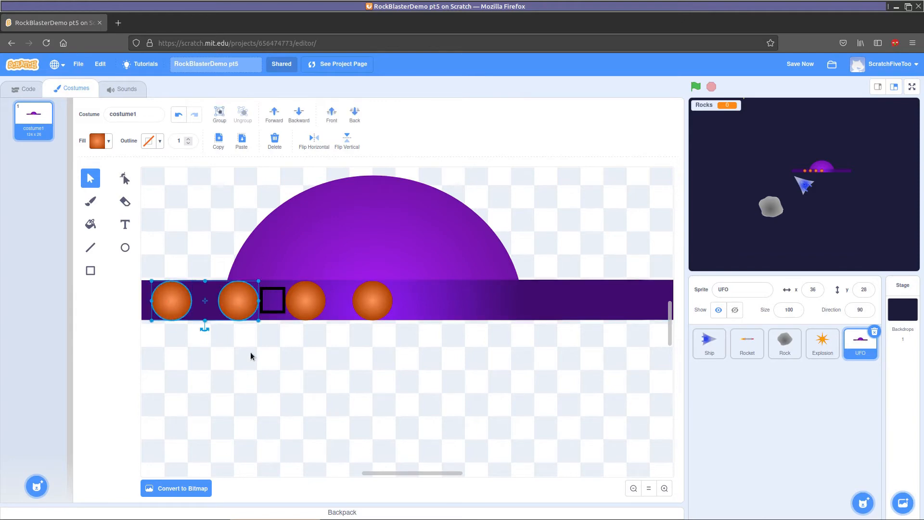
pyautogui.press('Right')
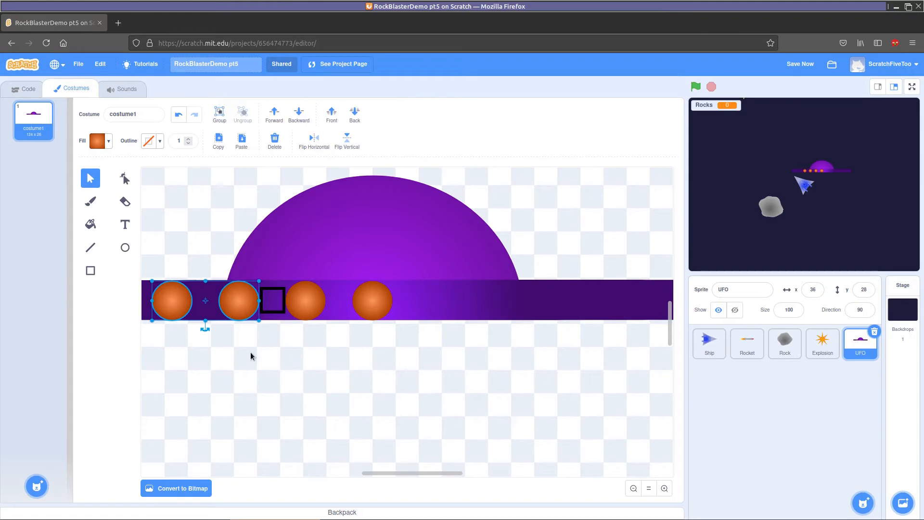
pyautogui.click(251, 356)
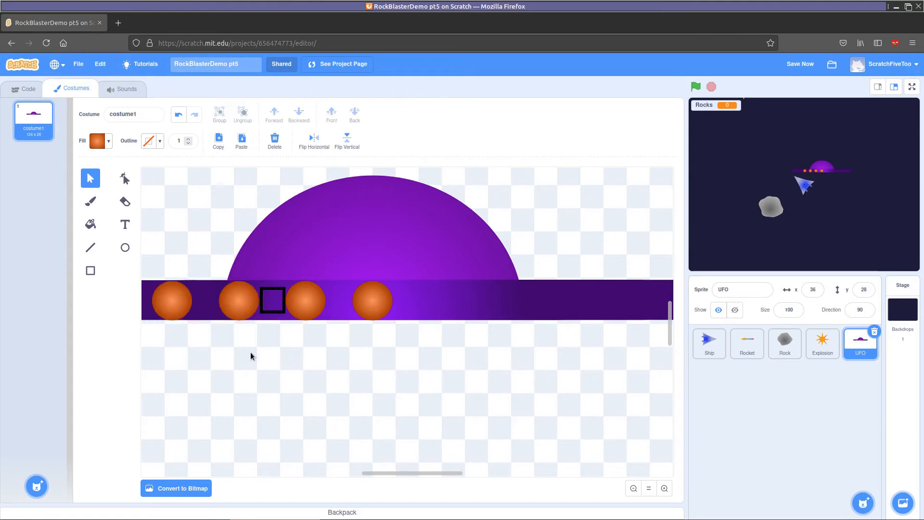
# Nudge the two leftmost orange circles on the UFO's band slightly to the right together.
pyautogui.click(176, 299)
pyautogui.keyDown('shift'); pyautogui.click(236, 303); pyautogui.keyUp('shift')
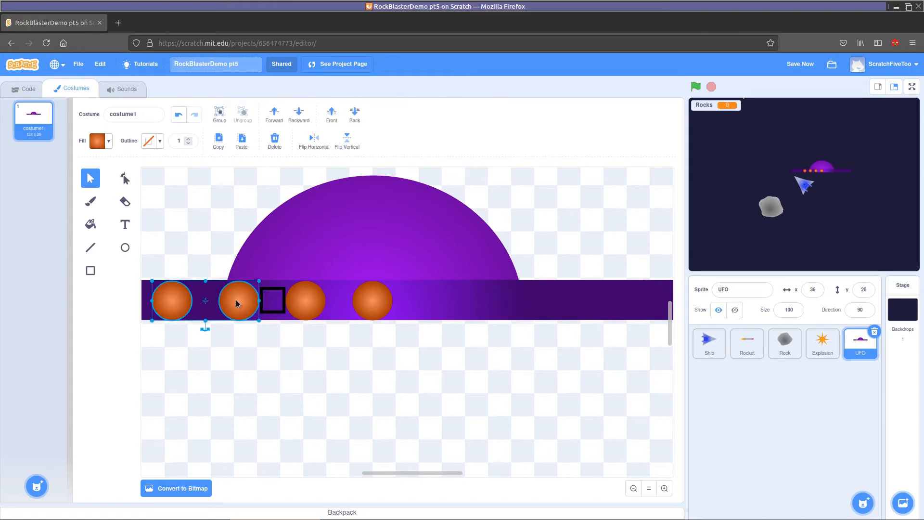
pyautogui.press('Right')
# Move the black square spacer left along the UFO's band, past two orange circles, to just beside the leftmost circle.
pyautogui.click(283, 310)
pyautogui.hscroll(-5, 393, 476)
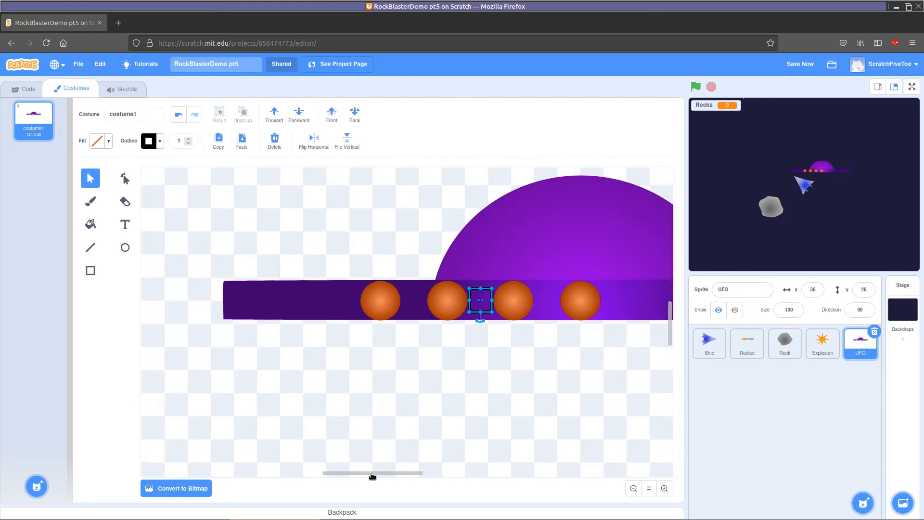
pyautogui.press('Left')
pyautogui.press('Left')
pyautogui.press('Left')
pyautogui.press('Left')
pyautogui.press('Left')
pyautogui.press('Left')
pyautogui.press('Left')
pyautogui.press('Left')
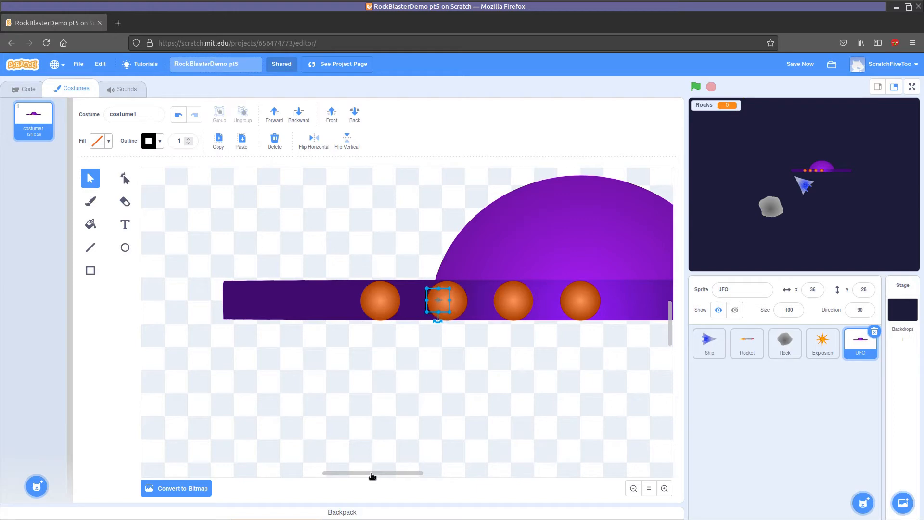
pyautogui.press('Left')
pyautogui.press('Left')
pyautogui.press('Left')
pyautogui.press('Left')
pyautogui.press('Left')
pyautogui.press('Left')
pyautogui.press('Left')
pyautogui.press('Left')
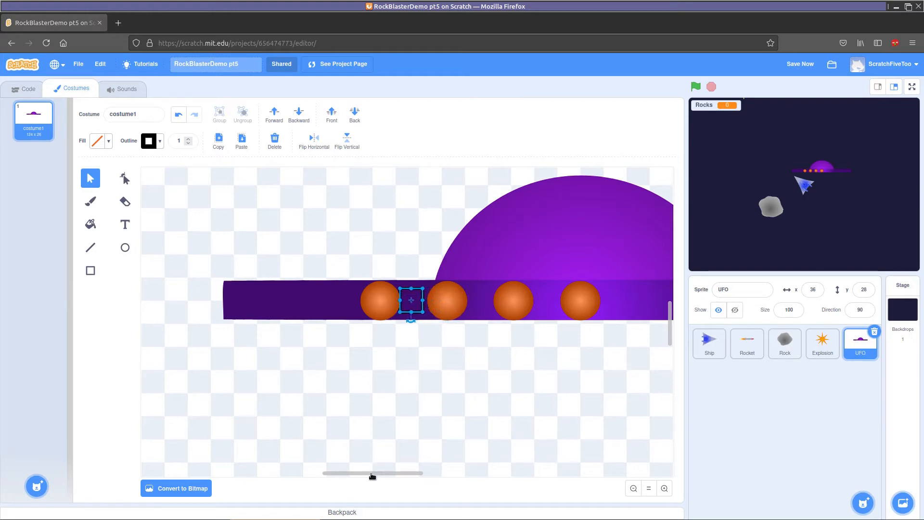
pyautogui.press('Left')
pyautogui.press('Left')
pyautogui.press('Left')
pyautogui.press('Left')
pyautogui.press('Left')
pyautogui.press('Left')
pyautogui.press('Left')
pyautogui.press('Left')
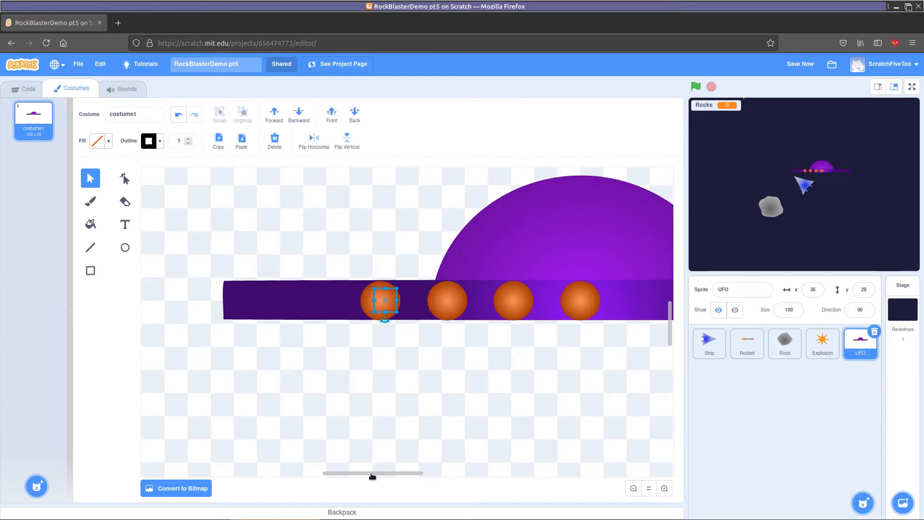
pyautogui.press('Left')
pyautogui.press('Left')
pyautogui.press('Left')
pyautogui.press('Left')
pyautogui.press('Left')
pyautogui.press('Left')
pyautogui.press('Left')
pyautogui.press('Left')
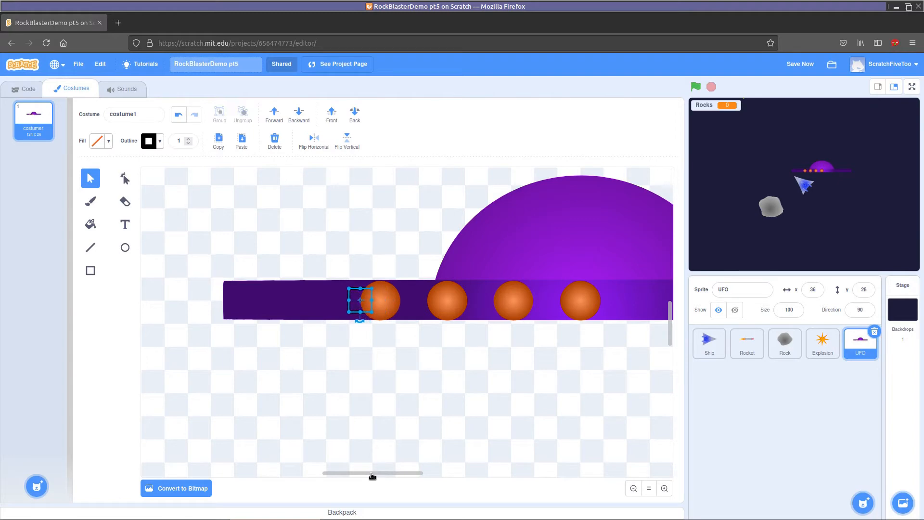
pyautogui.press('Left')
pyautogui.press('Left')
pyautogui.press('Left')
pyautogui.press('Left')
pyautogui.press('Left')
pyautogui.press('Left')
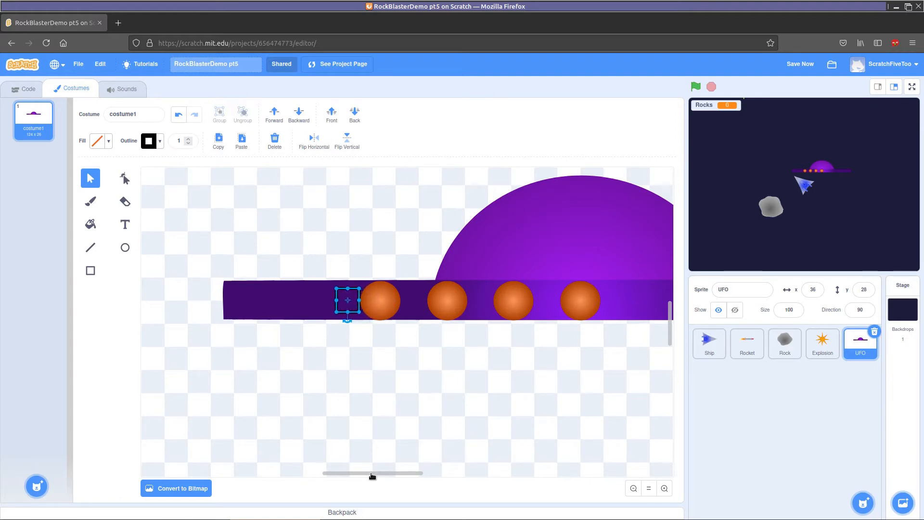
pyautogui.click(379, 403)
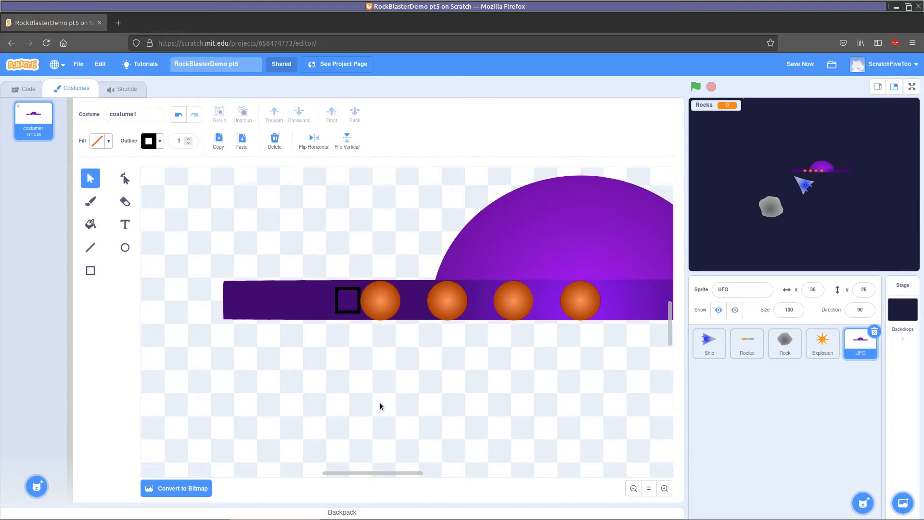
# Nudge the black square spacer slightly further left for a small gap beside the leftmost orange circle.
pyautogui.click(338, 304)
pyautogui.press('Left')
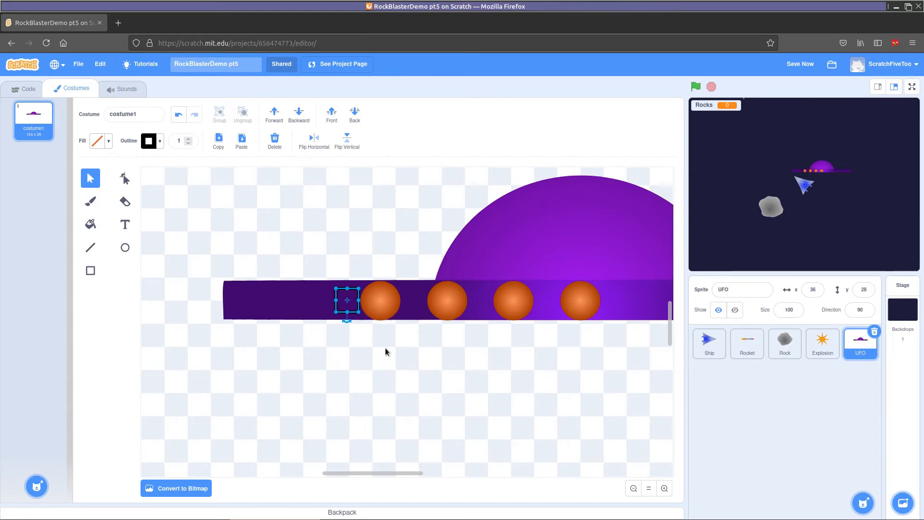
pyautogui.press('Left')
pyautogui.click(386, 348)
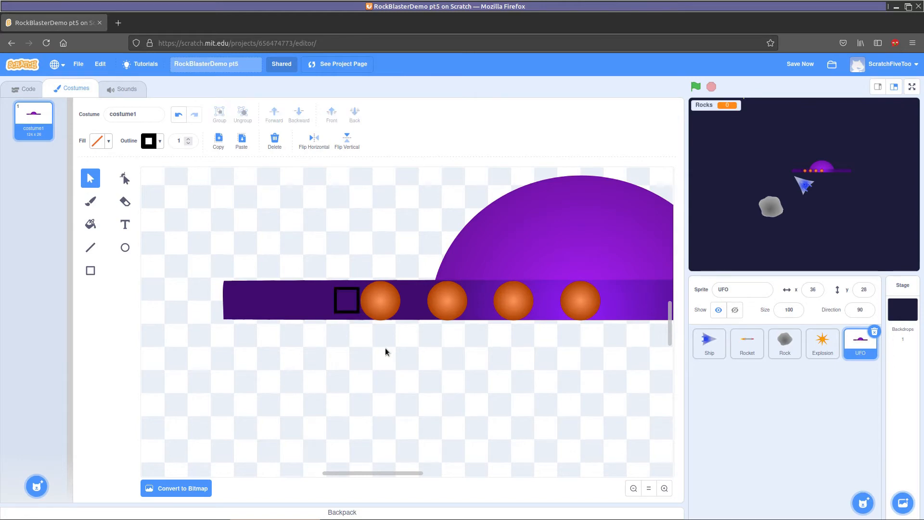
# Duplicate all four orange circles together and place the copies in line on the UFO's band, overlapping the right-hand originals.
pyautogui.click(375, 300)
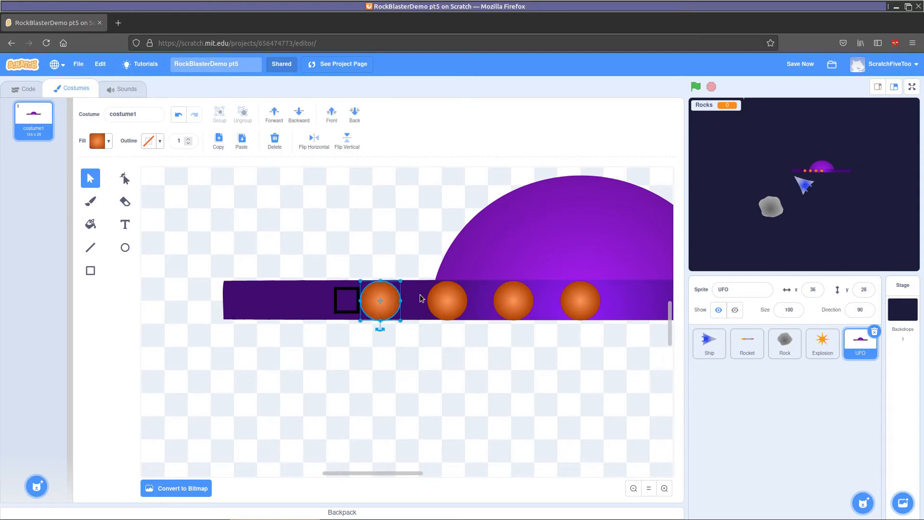
pyautogui.keyDown('shift'); pyautogui.click(444, 302); pyautogui.keyUp('shift')
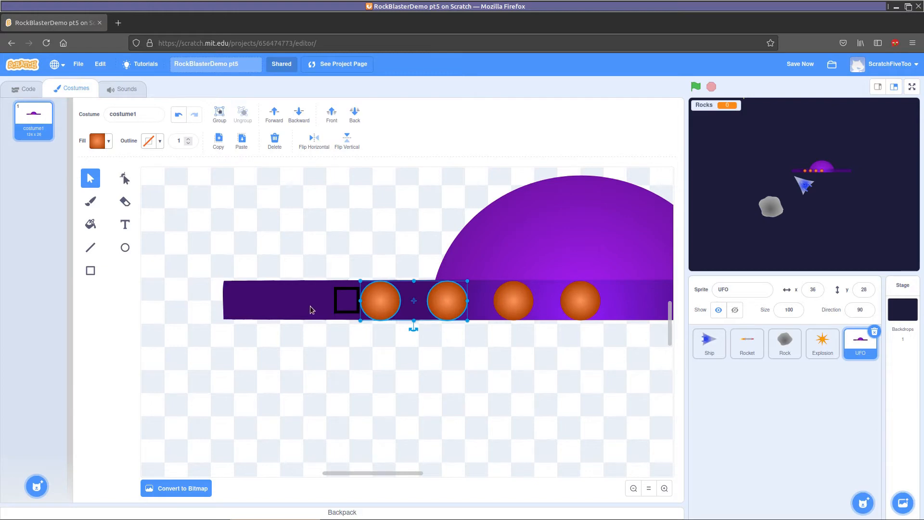
pyautogui.keyDown('shift'); pyautogui.click(512, 303); pyautogui.keyUp('shift')
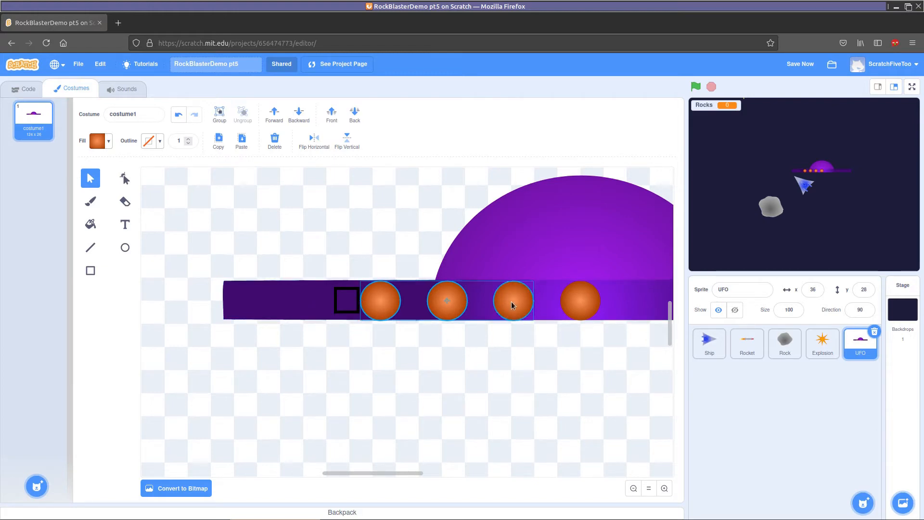
pyautogui.keyDown('shift'); pyautogui.click(582, 289); pyautogui.keyUp('shift')
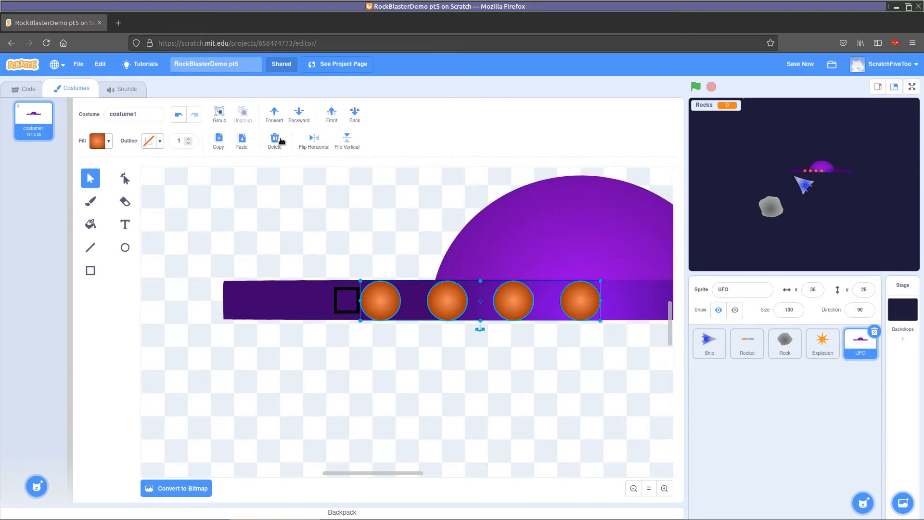
pyautogui.click(242, 139)
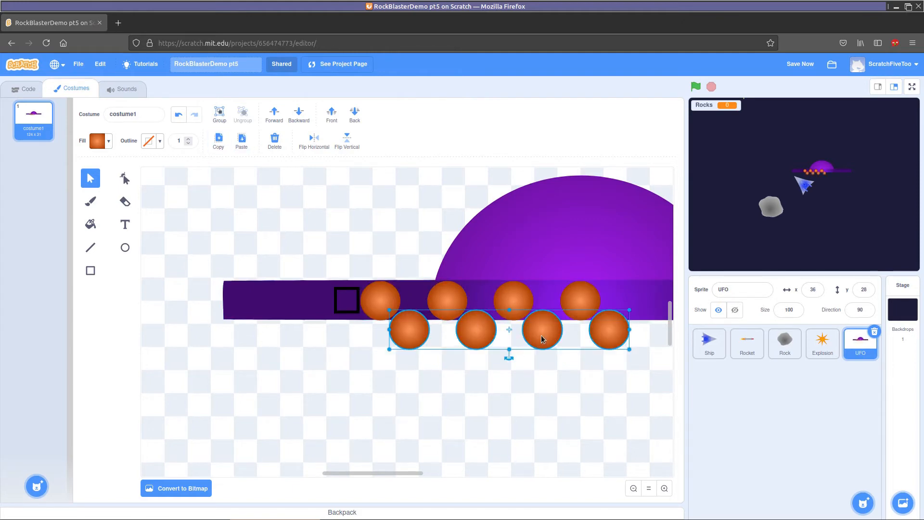
pyautogui.moveTo(542, 338); pyautogui.dragTo(611, 308)
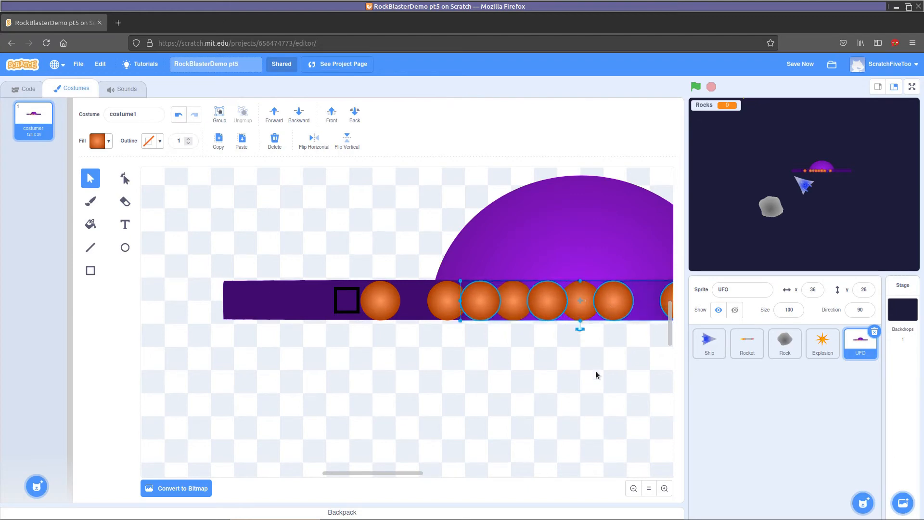
# Move the four copied orange circles left along the UFO's band until the rightmost copy sits just beside the black square spacer's left edge.
pyautogui.press('Left')
pyautogui.press('Left')
pyautogui.press('Left')
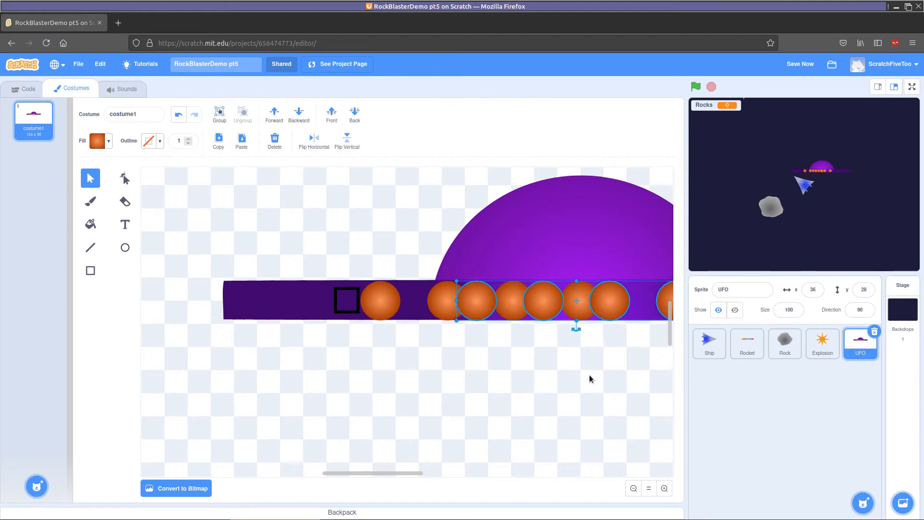
pyautogui.press('Left')
pyautogui.press('Left')
pyautogui.press('Left')
pyautogui.press('Left')
pyautogui.press('Left')
pyautogui.press('Left')
pyautogui.press('Left')
pyautogui.press('Left')
pyautogui.press('Left')
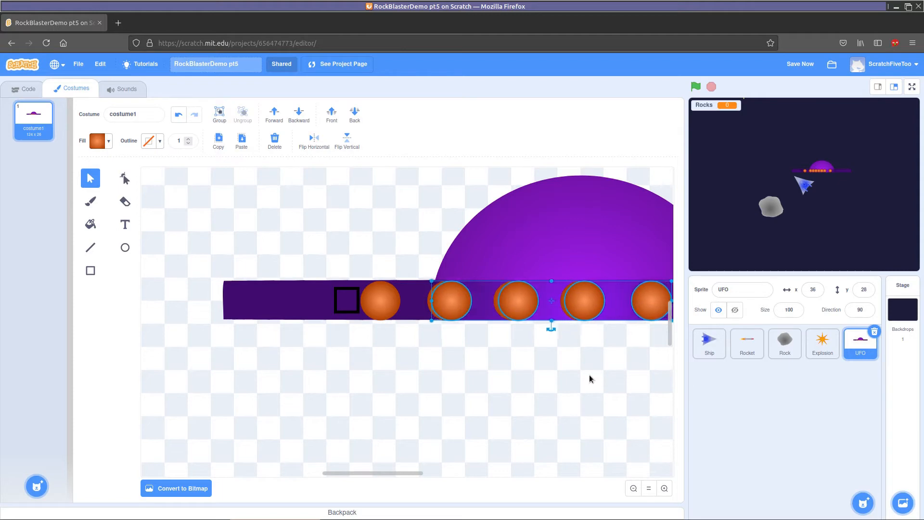
pyautogui.press('Left')
pyautogui.press('Left')
pyautogui.press('Left')
pyautogui.press('Left')
pyautogui.press('Left')
pyautogui.press('Left')
pyautogui.press('Left')
pyautogui.press('Left')
pyautogui.press('Left')
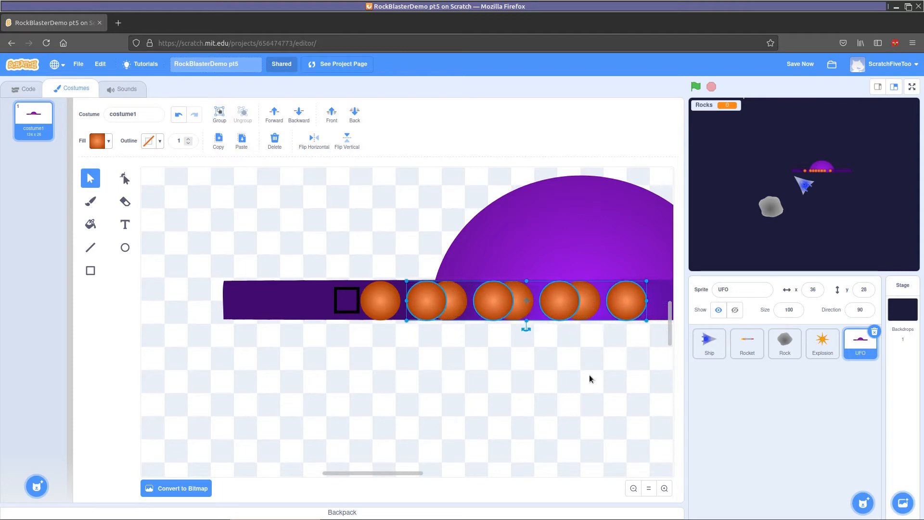
pyautogui.press('Left')
pyautogui.press('Left')
pyautogui.press('Left')
pyautogui.press('Left')
pyautogui.press('Left')
pyautogui.press('Left')
pyautogui.press('Left')
pyautogui.press('Left')
pyautogui.press('Left')
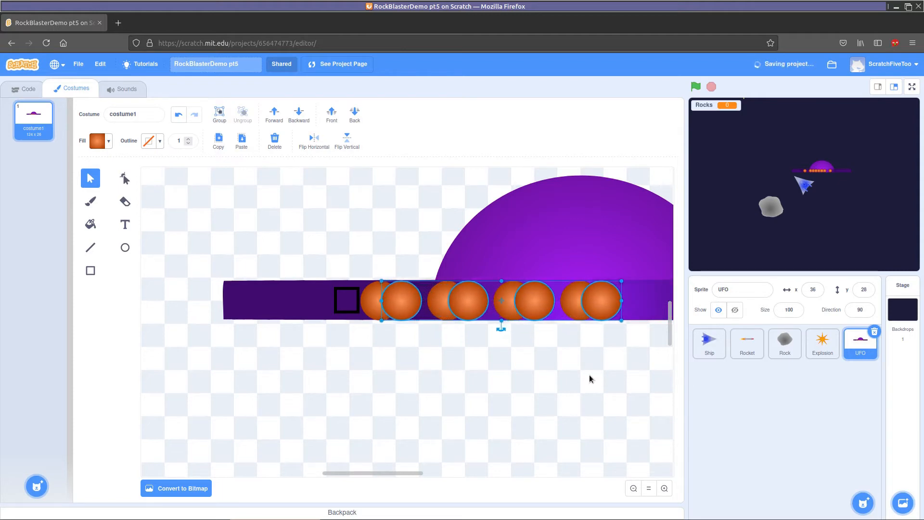
pyautogui.press('Left')
pyautogui.press('Left')
pyautogui.press('Left')
pyautogui.press('Left')
pyautogui.press('Left')
pyautogui.press('Left')
pyautogui.press('Left')
pyautogui.press('Left')
pyautogui.press('Left')
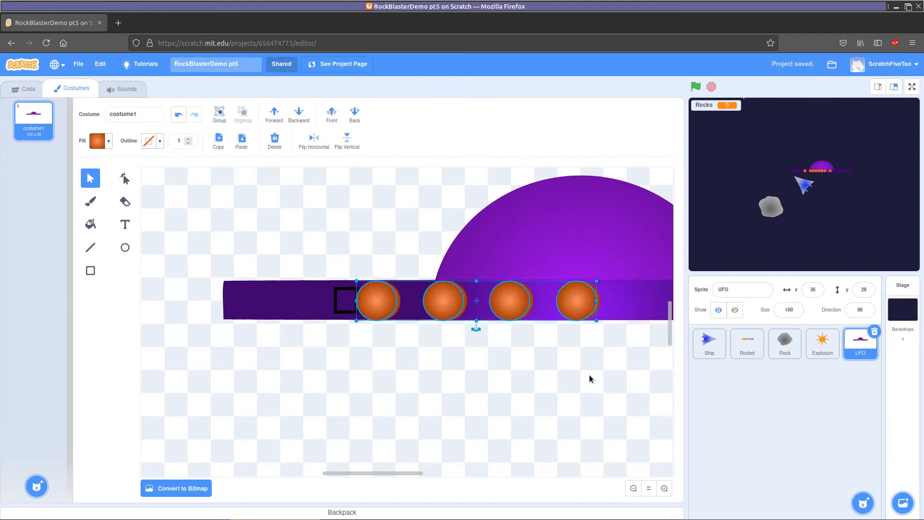
pyautogui.press('Left')
pyautogui.press('Left')
pyautogui.press('Left')
pyautogui.press('Left')
pyautogui.press('Left')
pyautogui.press('Left')
pyautogui.press('Left')
pyautogui.press('Left')
pyautogui.press('Left')
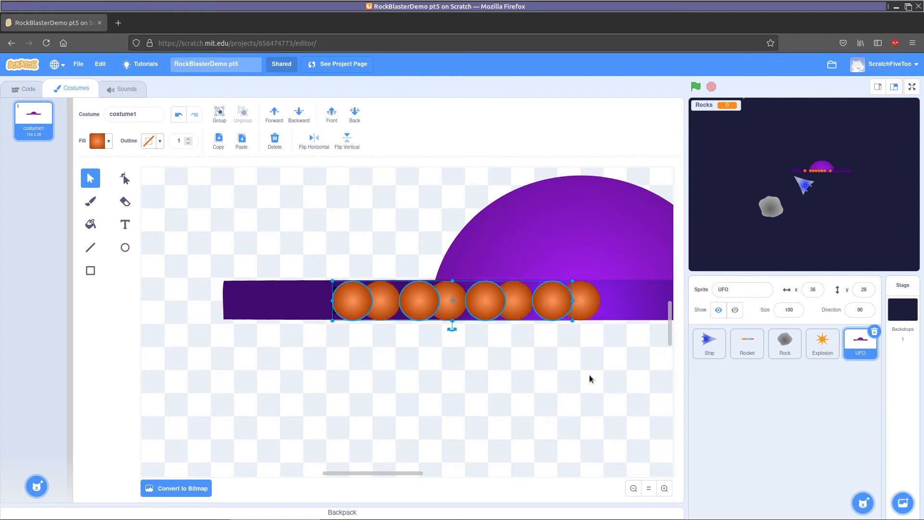
pyautogui.press('Left')
pyautogui.press('Left')
pyautogui.press('Left')
pyautogui.press('Left')
pyautogui.press('Left')
pyautogui.press('Left')
pyautogui.press('Left')
pyautogui.press('Left')
pyautogui.press('Left')
pyautogui.press('Left')
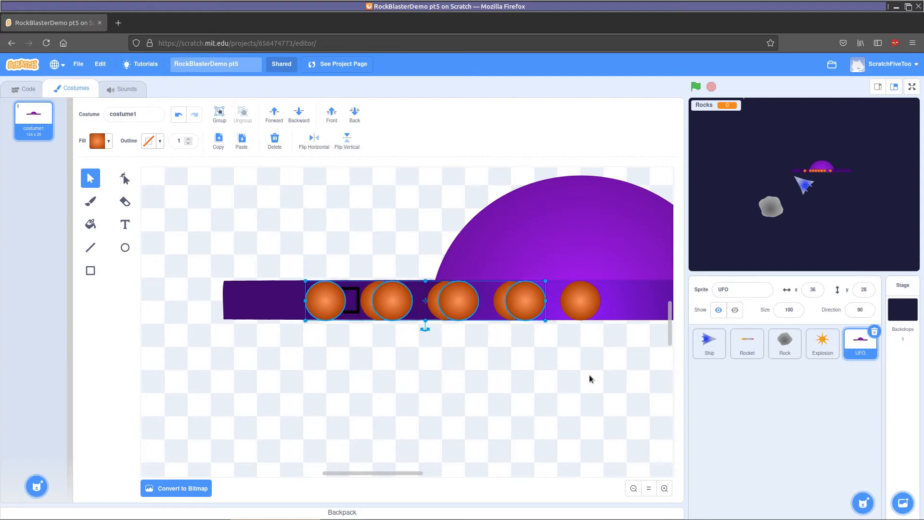
pyautogui.press('Left')
pyautogui.press('Left')
pyautogui.press('Left')
pyautogui.press('Left')
pyautogui.press('Left')
pyautogui.press('Left')
pyautogui.press('Left')
pyautogui.press('Left')
pyautogui.press('Left')
pyautogui.press('Left')
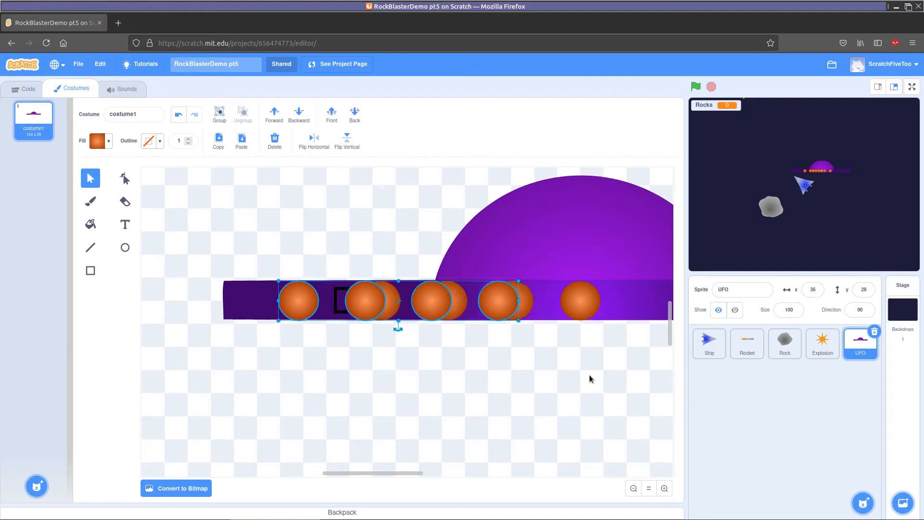
pyautogui.press('Left')
pyautogui.press('Left')
pyautogui.press('Left')
pyautogui.press('Left')
pyautogui.press('Left')
pyautogui.press('Left')
pyautogui.press('Left')
pyautogui.press('Left')
pyautogui.press('Left')
pyautogui.press('Left')
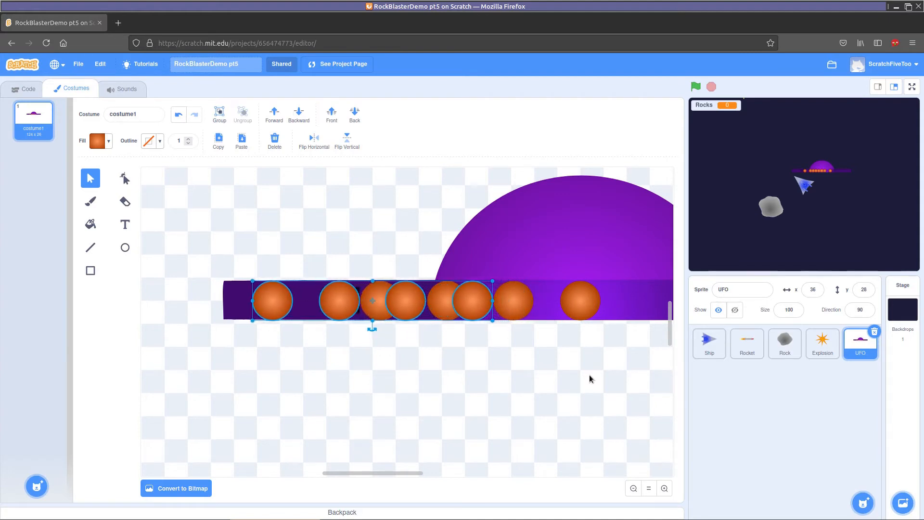
pyautogui.press('Left')
pyautogui.press('Left')
pyautogui.press('Left')
pyautogui.press('Left')
pyautogui.press('Left')
pyautogui.press('Left')
pyautogui.press('Left')
pyautogui.press('Left')
pyautogui.press('Left')
pyautogui.press('Left')
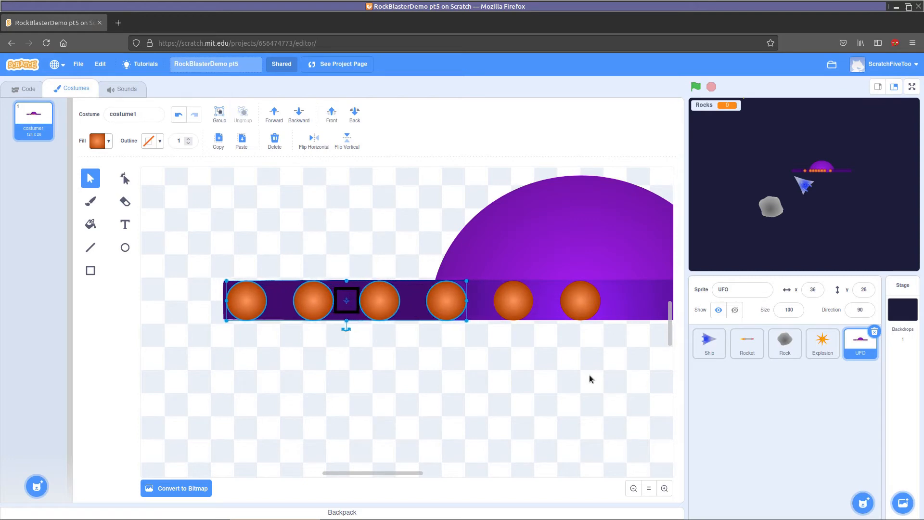
pyautogui.press('Left')
pyautogui.press('Left')
pyautogui.press('Left')
pyautogui.press('Left')
pyautogui.press('Left')
pyautogui.press('Left')
pyautogui.press('Left')
pyautogui.press('Left')
pyautogui.press('Left')
pyautogui.press('Left')
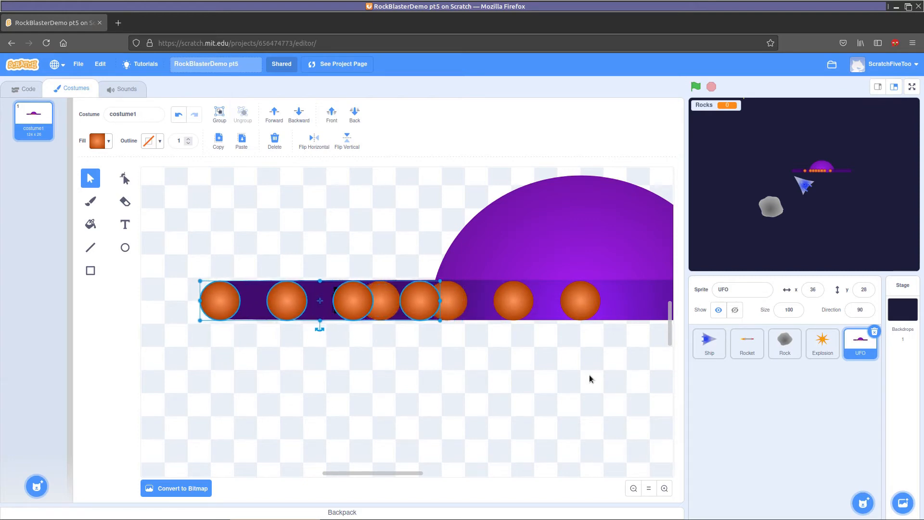
pyautogui.press('Left')
pyautogui.press('Left')
pyautogui.press('Left')
pyautogui.press('Left')
pyautogui.press('Left')
pyautogui.press('Left')
pyautogui.press('Left')
pyautogui.press('Left')
pyautogui.press('Left')
pyautogui.press('Left')
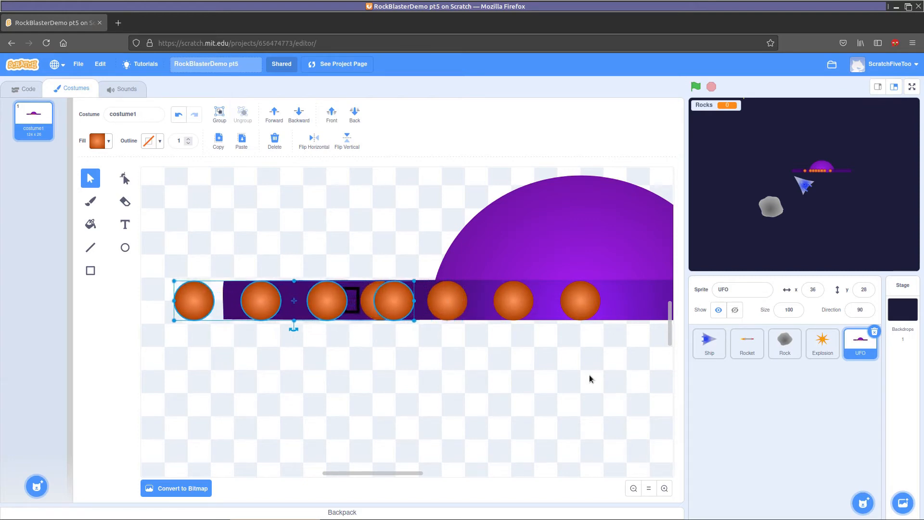
pyautogui.press('Left')
pyautogui.press('Left')
pyautogui.press('Left')
pyautogui.press('Left')
pyautogui.press('Left')
pyautogui.press('Left')
pyautogui.press('Left')
pyautogui.press('Left')
pyautogui.press('Left')
pyautogui.press('Left')
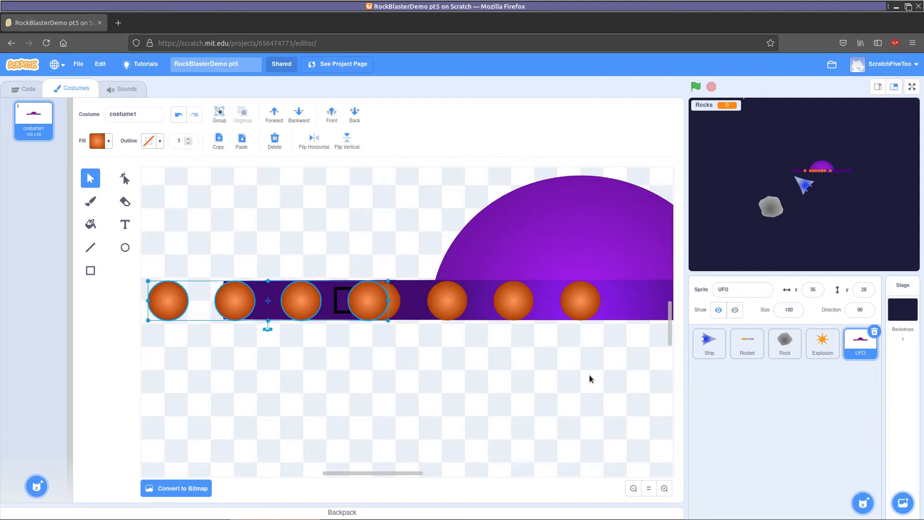
pyautogui.press('Left')
pyautogui.press('Left')
pyautogui.press('Left')
pyautogui.press('Left')
pyautogui.press('Left')
pyautogui.press('Left')
pyautogui.press('Left')
pyautogui.press('Left')
pyautogui.press('Left')
pyautogui.press('Left')
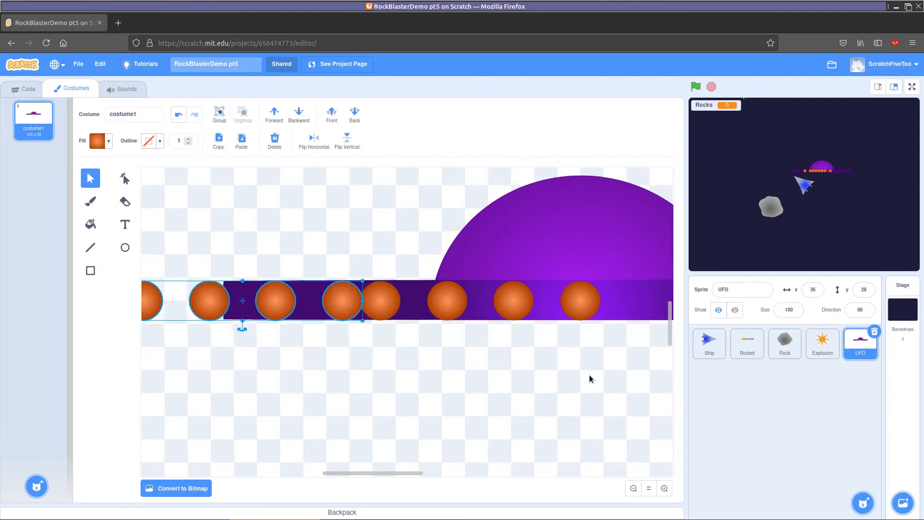
pyautogui.press('Left')
pyautogui.press('Left')
pyautogui.press('Left')
pyautogui.press('Left')
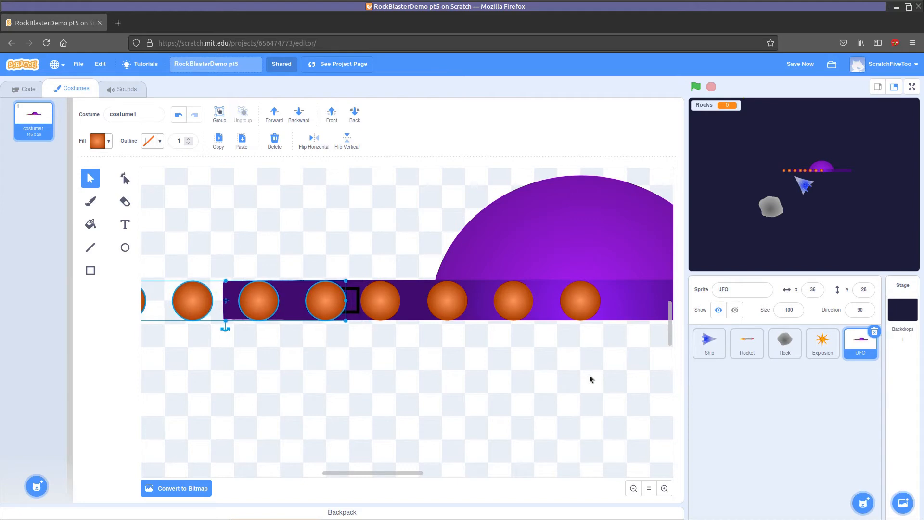
pyautogui.press('Left')
pyautogui.press('Left')
pyautogui.press('Left')
pyautogui.press('Left')
pyautogui.press('Left')
pyautogui.press('Left')
pyautogui.press('Left')
pyautogui.press('Left')
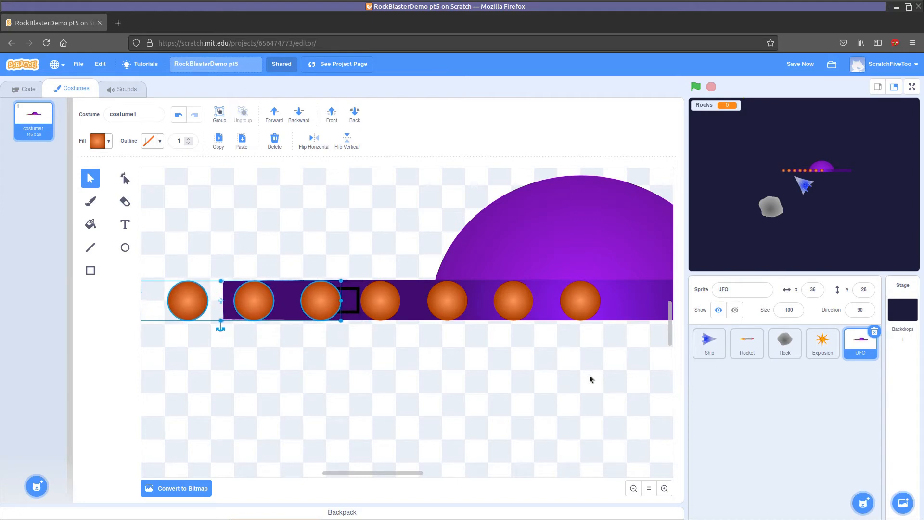
pyautogui.press('Left')
pyautogui.press('Left')
pyautogui.press('Left')
pyautogui.press('Left')
pyautogui.press('Left')
pyautogui.press('Left')
pyautogui.press('Left')
pyautogui.press('Left')
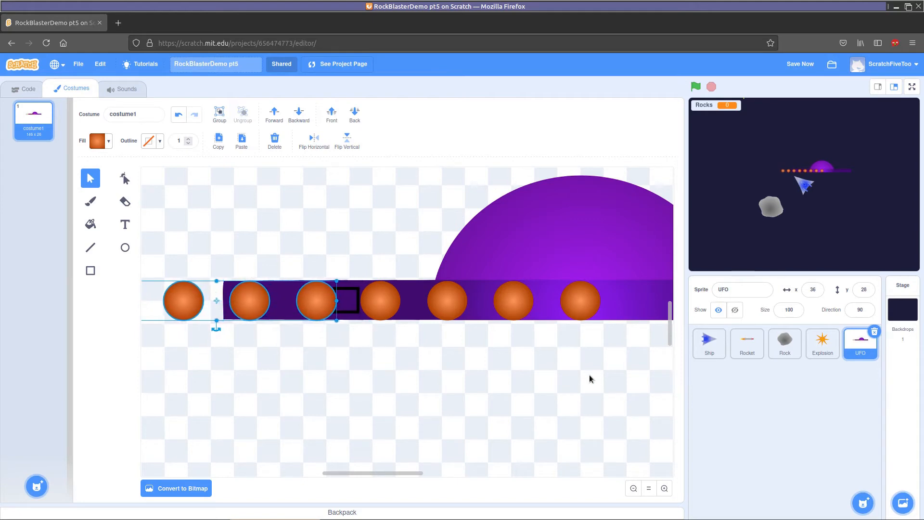
pyautogui.press('Left')
pyautogui.press('Left')
pyautogui.press('Left')
pyautogui.press('Left')
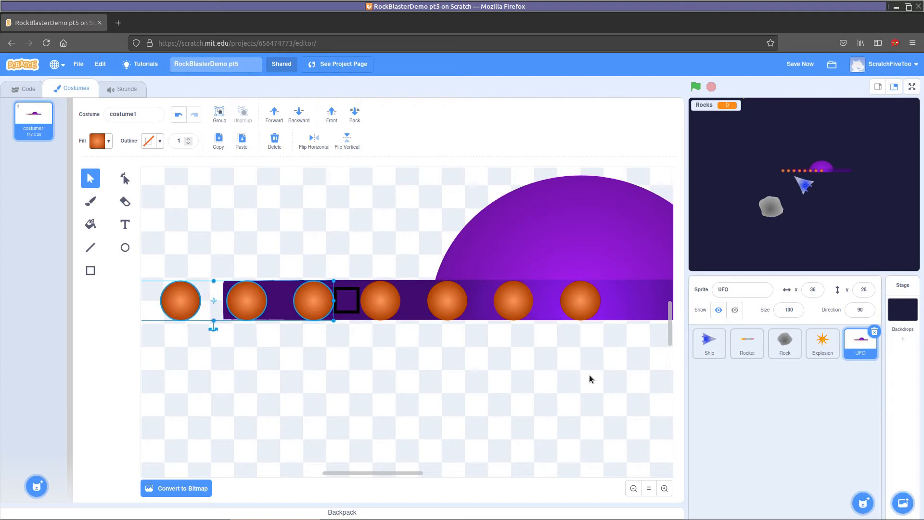
pyautogui.press('Left')
pyautogui.click(345, 365)
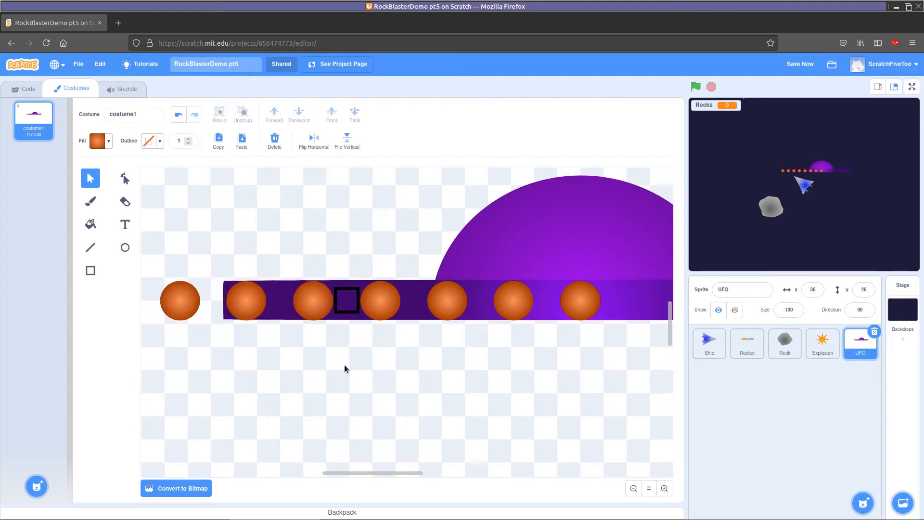
# Delete the two orange circles that extend beyond the left end of the UFO's purple band.
pyautogui.moveTo(369, 474); pyautogui.dragTo(357, 475)
pyautogui.click(172, 304)
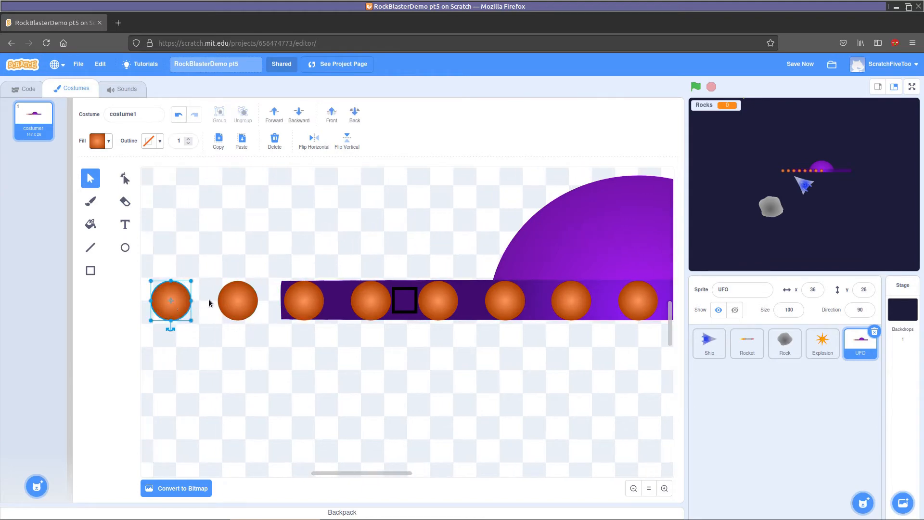
pyautogui.click(235, 302)
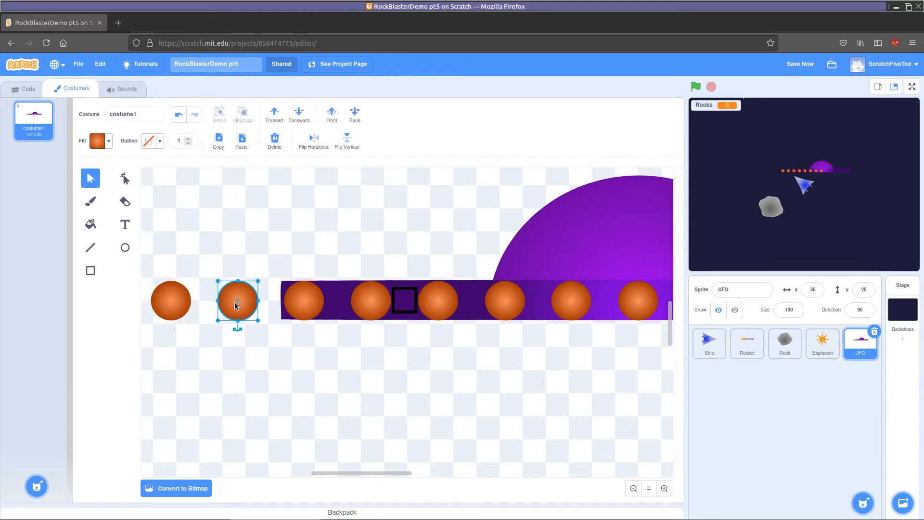
pyautogui.keyDown('shift'); pyautogui.click(179, 305); pyautogui.keyUp('shift')
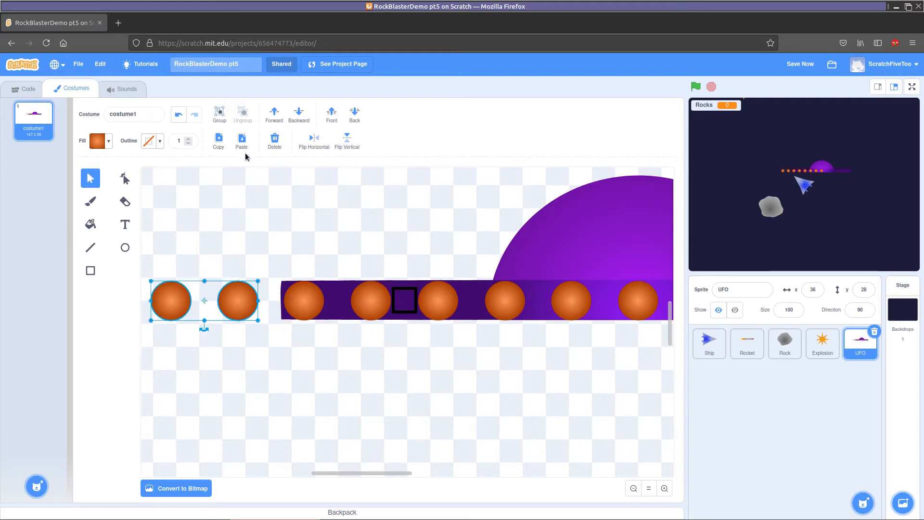
pyautogui.click(275, 141)
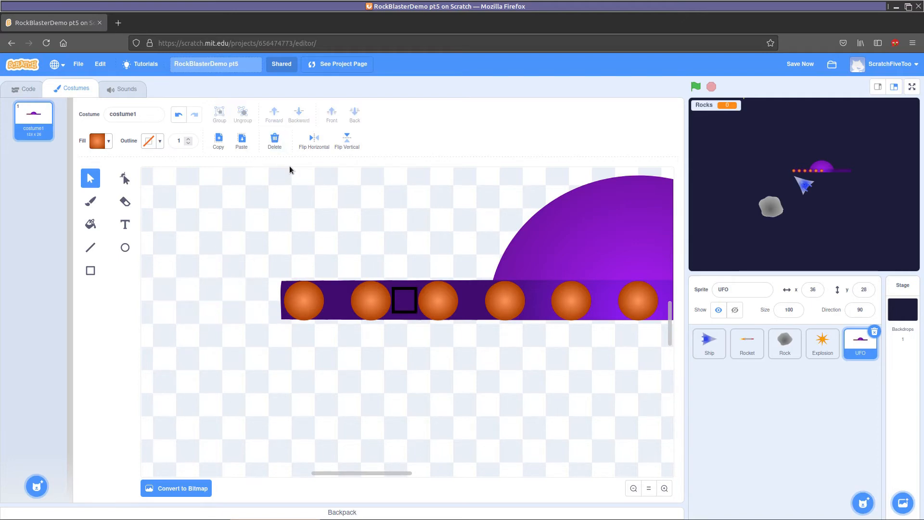
# Move the black square spacer along the UFO's band until it sits just beside the right edge of the rightmost orange circle.
pyautogui.click(311, 299)
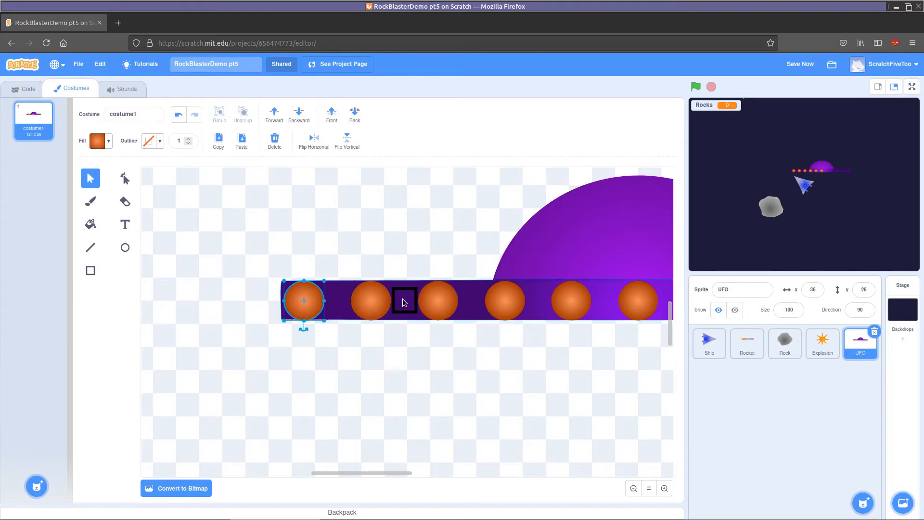
pyautogui.click(416, 310)
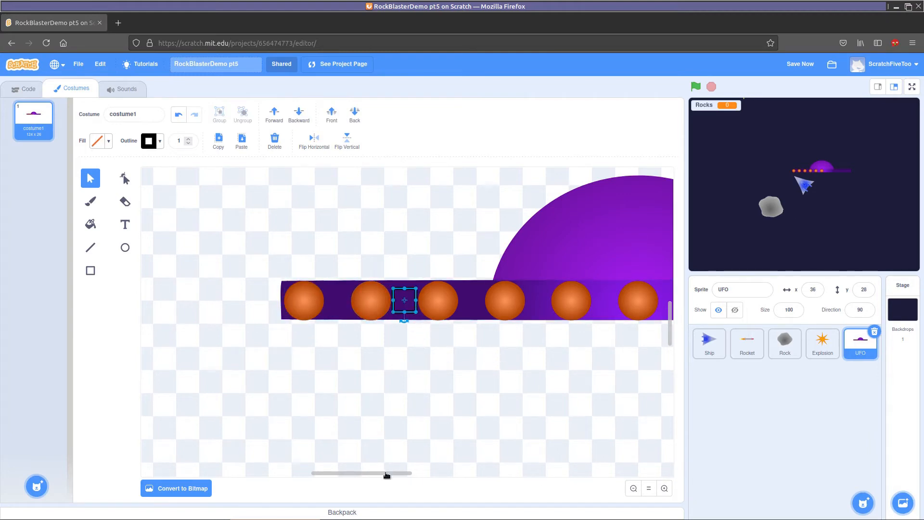
pyautogui.moveTo(386, 476); pyautogui.dragTo(396, 478)
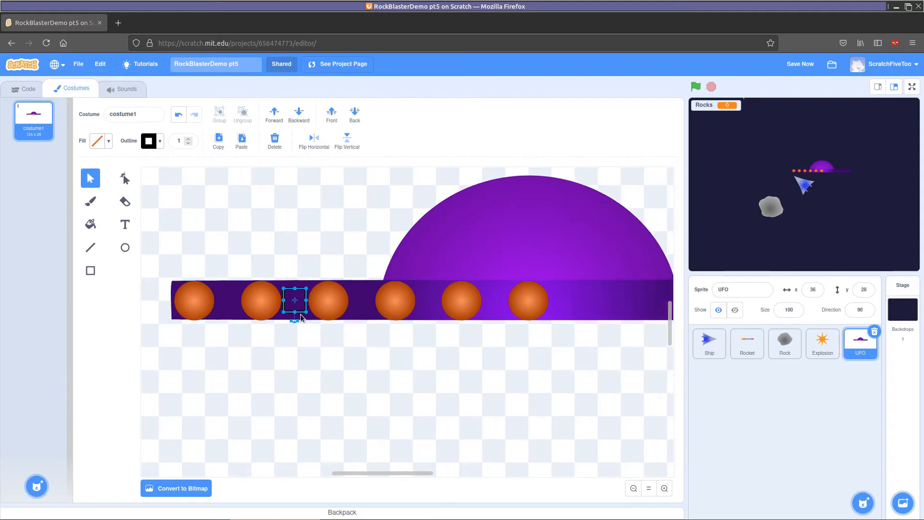
pyautogui.moveTo(303, 311); pyautogui.dragTo(534, 312)
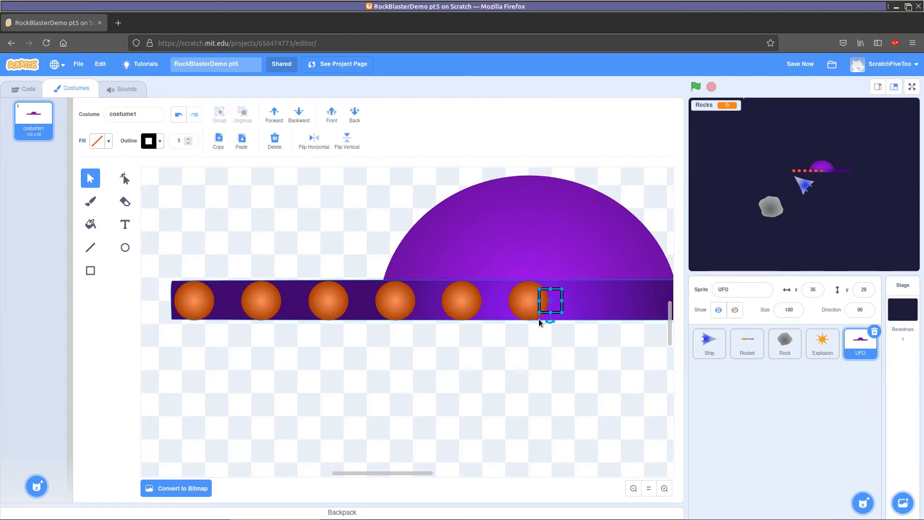
pyautogui.press('Right')
pyautogui.press('Right')
pyautogui.press('Right')
pyautogui.press('Right')
pyautogui.press('Right')
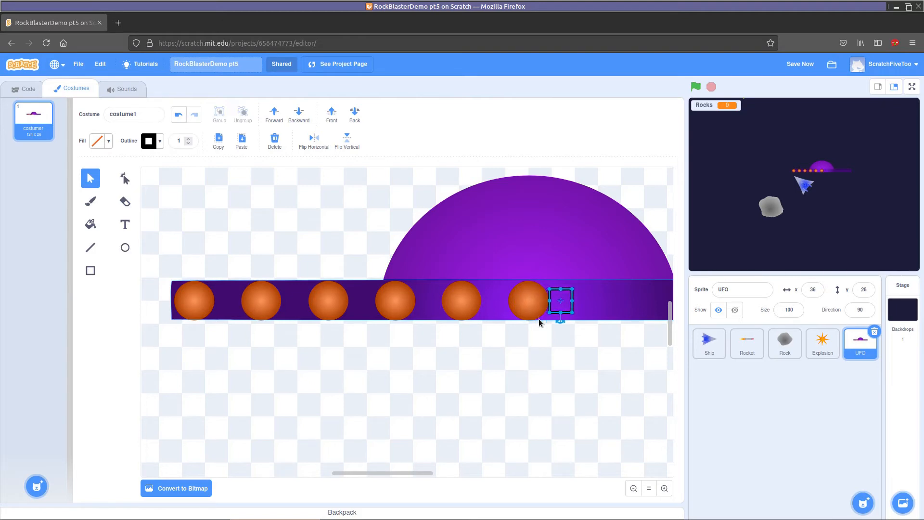
pyautogui.press('Right')
pyautogui.press('Right')
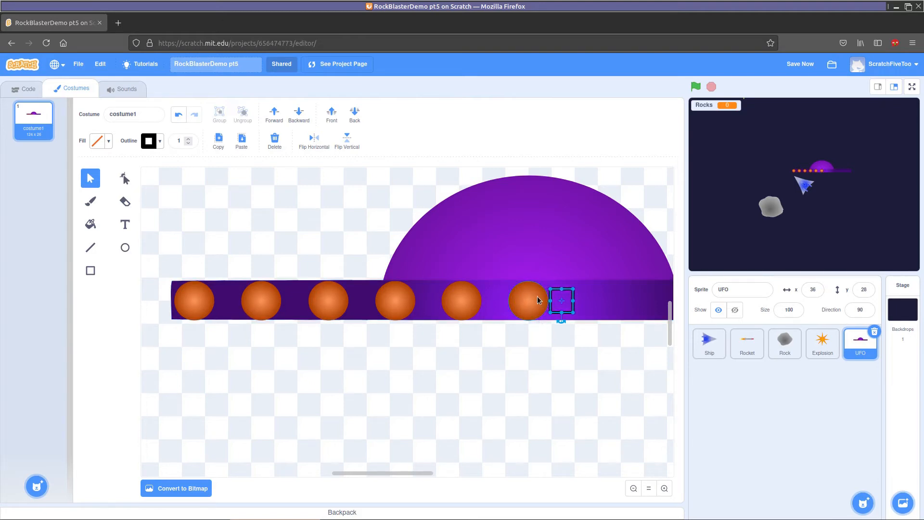
# Duplicate the five rightmost orange circles together and place the copies in line on the UFO's band, overlapping the originals.
pyautogui.click(530, 300)
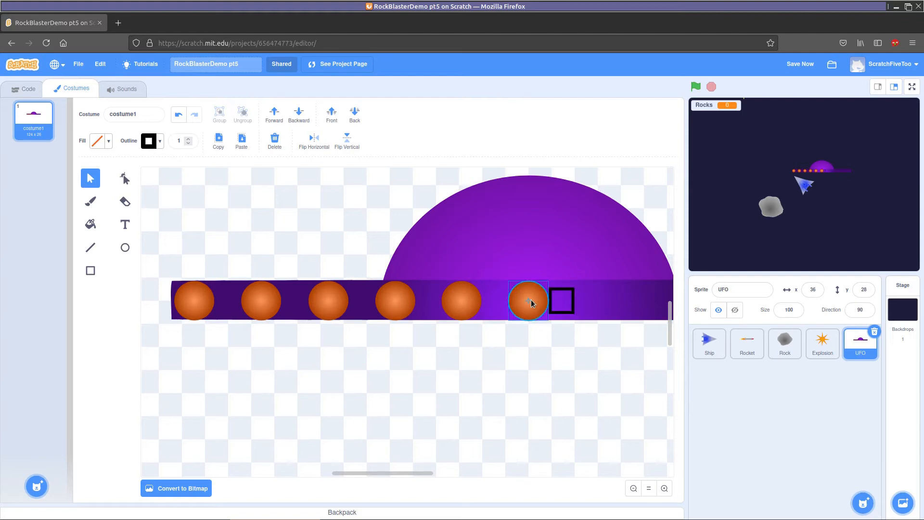
pyautogui.keyDown('shift'); pyautogui.click(461, 301); pyautogui.keyUp('shift')
pyautogui.keyDown('shift'); pyautogui.click(397, 301); pyautogui.keyUp('shift')
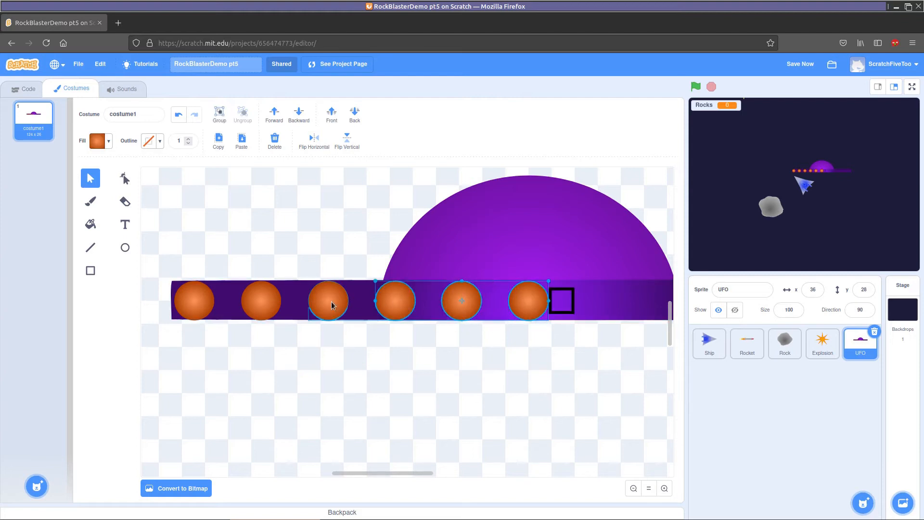
pyautogui.keyDown('shift'); pyautogui.click(329, 302); pyautogui.keyUp('shift')
pyautogui.keyDown('shift'); pyautogui.click(267, 302); pyautogui.keyUp('shift')
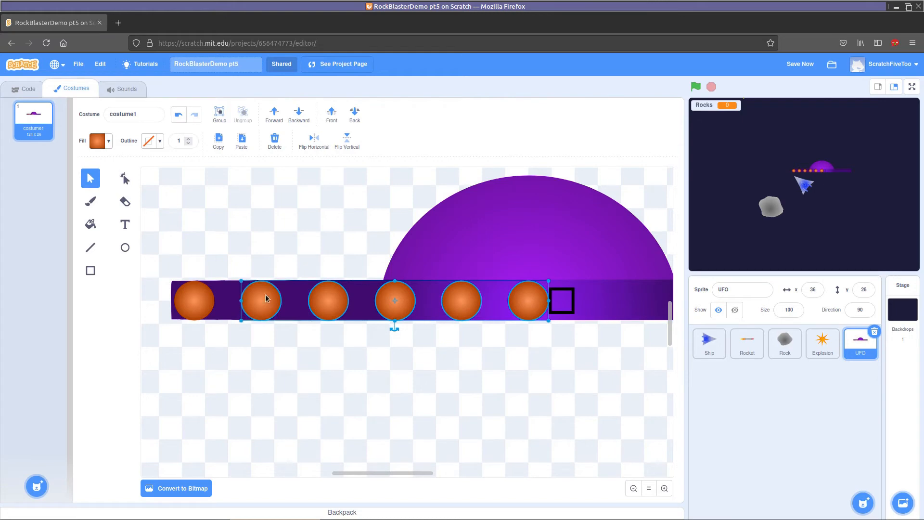
pyautogui.click(242, 142)
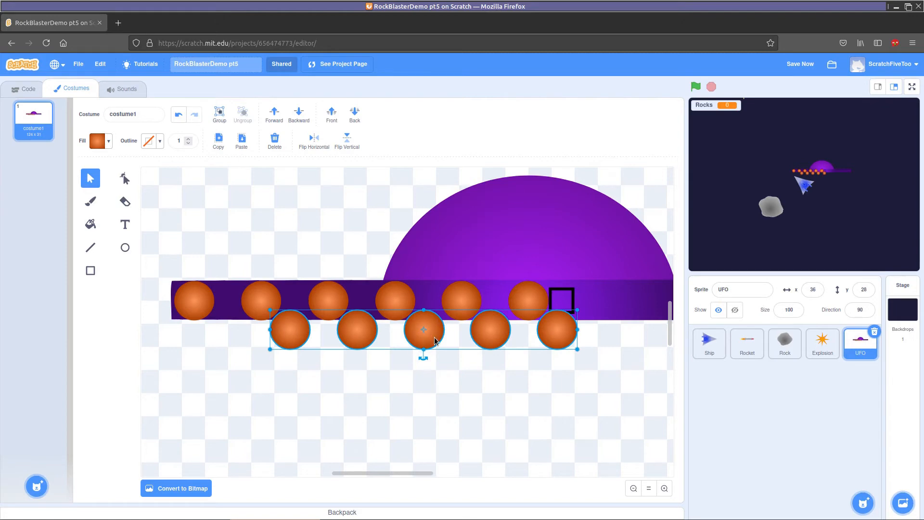
pyautogui.moveTo(435, 341); pyautogui.dragTo(531, 307)
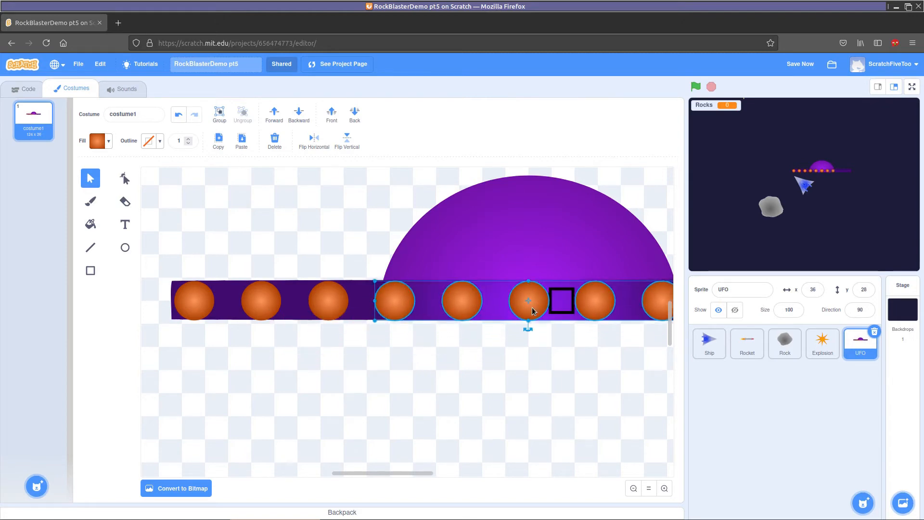
# Move the five copied orange circles right along the band until the leftmost copy sits just beside the black square spacer's right edge.
pyautogui.press('Right')
pyautogui.press('Right')
pyautogui.press('Right')
pyautogui.press('Right')
pyautogui.press('Right')
pyautogui.press('Right')
pyautogui.press('Right')
pyautogui.press('Right')
pyautogui.press('Right')
pyautogui.press('Right')
pyautogui.press('Right')
pyautogui.press('Right')
pyautogui.press('Right')
pyautogui.press('Right')
pyautogui.press('Right')
pyautogui.press('Right')
pyautogui.press('Right')
pyautogui.press('Right')
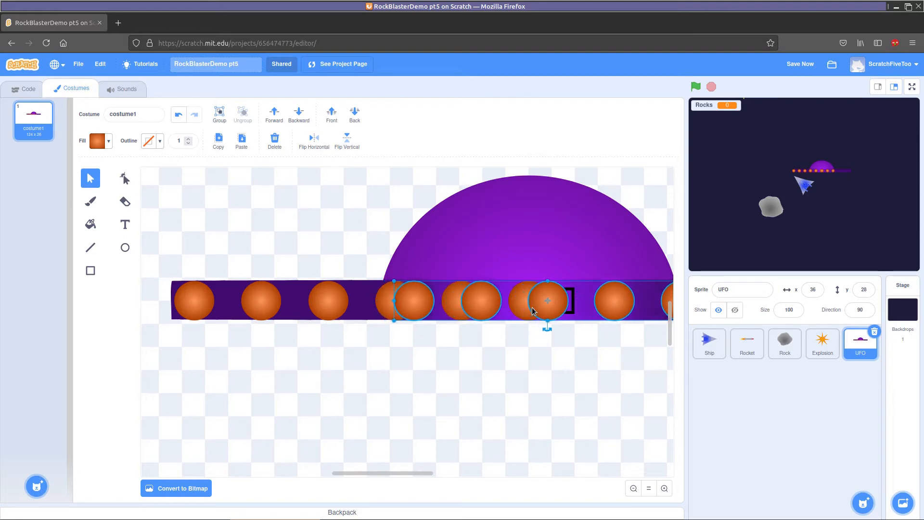
pyautogui.press('Right')
pyautogui.press('Right')
pyautogui.press('Right')
pyautogui.press('Right')
pyautogui.press('Right')
pyautogui.press('Right')
pyautogui.press('Right')
pyautogui.press('Right')
pyautogui.press('Right')
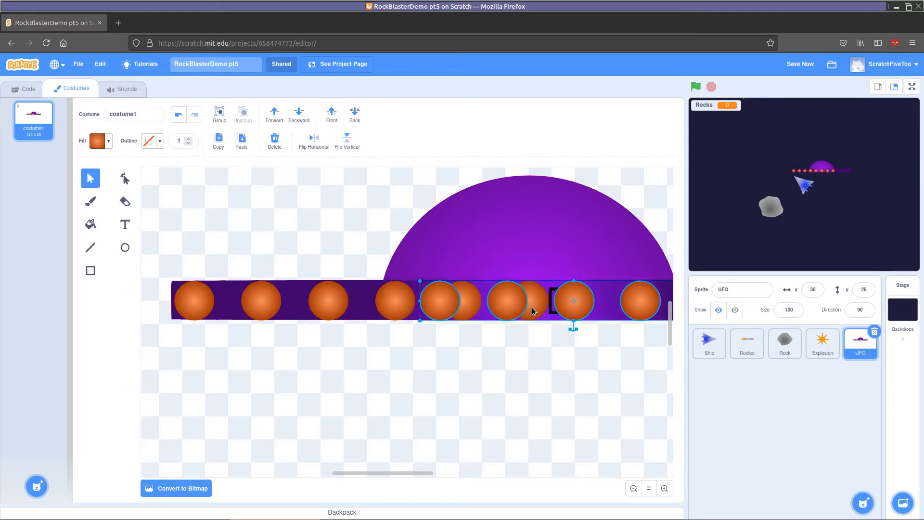
pyautogui.press('Right')
pyautogui.press('Right')
pyautogui.press('Right')
pyautogui.press('Right')
pyautogui.press('Right')
pyautogui.press('Right')
pyautogui.press('Right')
pyautogui.press('Right')
pyautogui.press('Right')
pyautogui.press('Right')
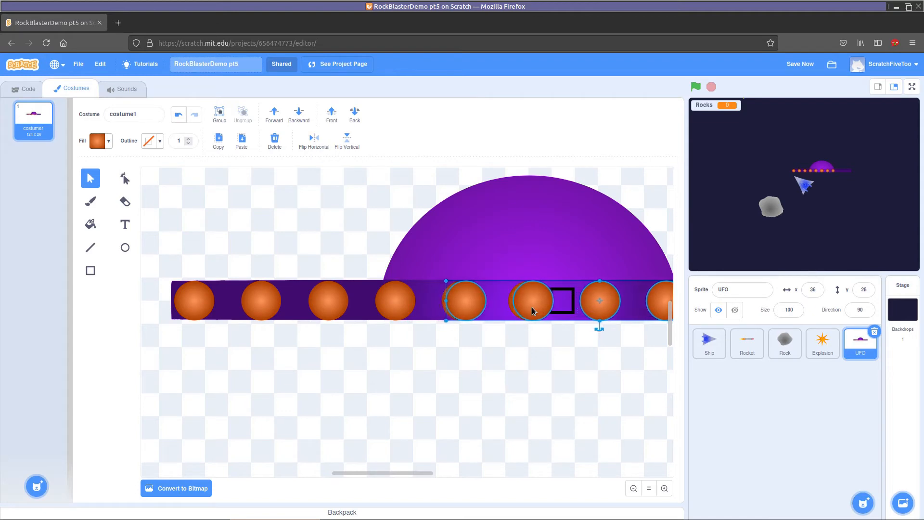
pyautogui.press('Right')
pyautogui.press('Right')
pyautogui.press('Right')
pyautogui.press('Right')
pyautogui.press('Right')
pyautogui.press('Right')
pyautogui.press('Right')
pyautogui.press('Right')
pyautogui.press('Right')
pyautogui.press('Right')
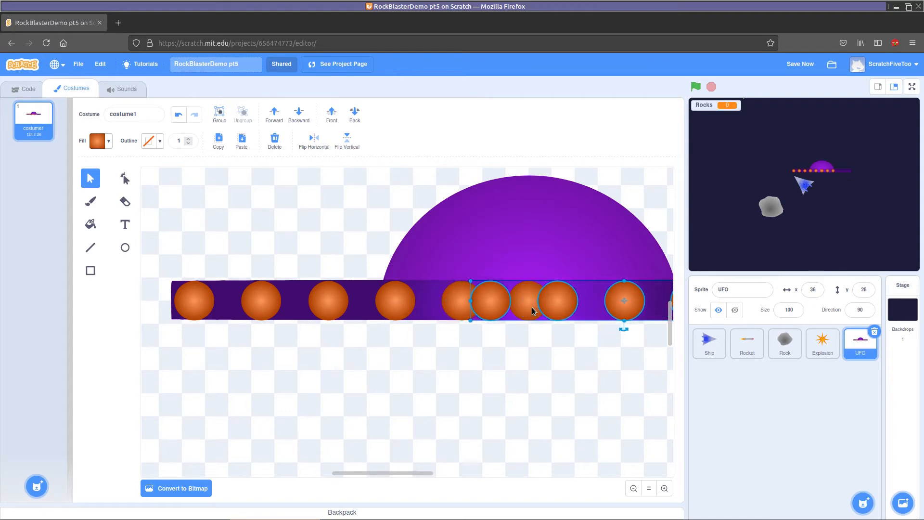
pyautogui.press('Right')
pyautogui.press('Right')
pyautogui.press('Right')
pyautogui.press('Right')
pyautogui.press('Right')
pyautogui.press('Right')
pyautogui.press('Right')
pyautogui.press('Right')
pyautogui.press('Right')
pyautogui.press('Right')
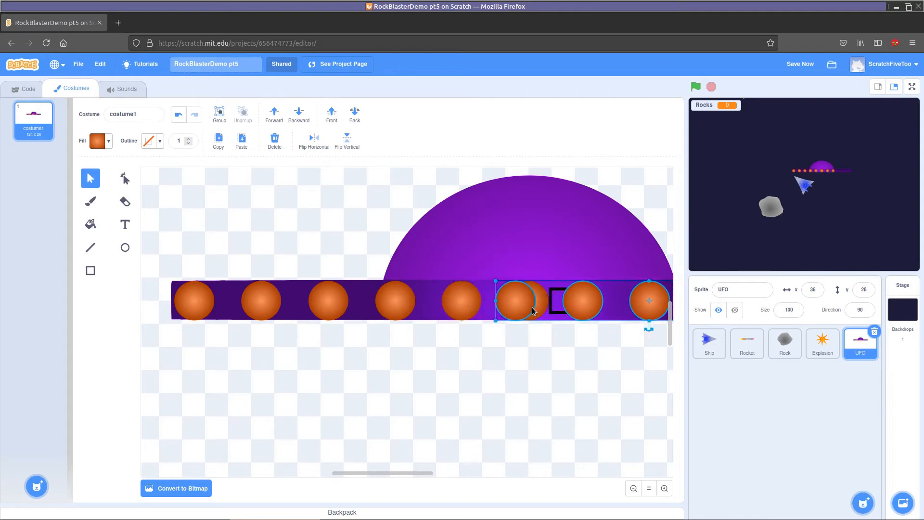
pyautogui.press('Right')
pyautogui.press('Right')
pyautogui.press('Right')
pyautogui.press('Right')
pyautogui.press('Right')
pyautogui.press('Right')
pyautogui.press('Right')
pyautogui.press('Right')
pyautogui.press('Right')
pyautogui.press('Right')
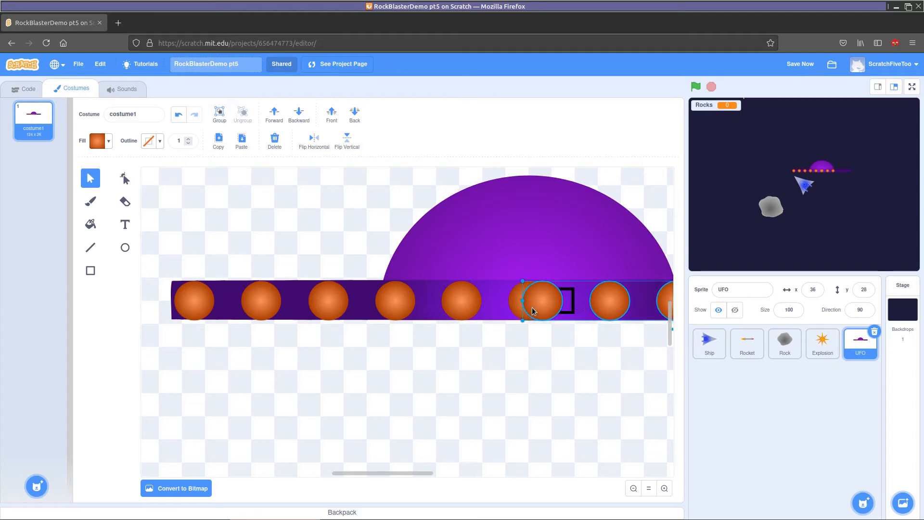
pyautogui.press('Right')
pyautogui.press('Right')
pyautogui.press('Right')
pyautogui.press('Right')
pyautogui.press('Right')
pyautogui.press('Right')
pyautogui.press('Right')
pyautogui.press('Right')
pyautogui.press('Right')
pyautogui.press('Right')
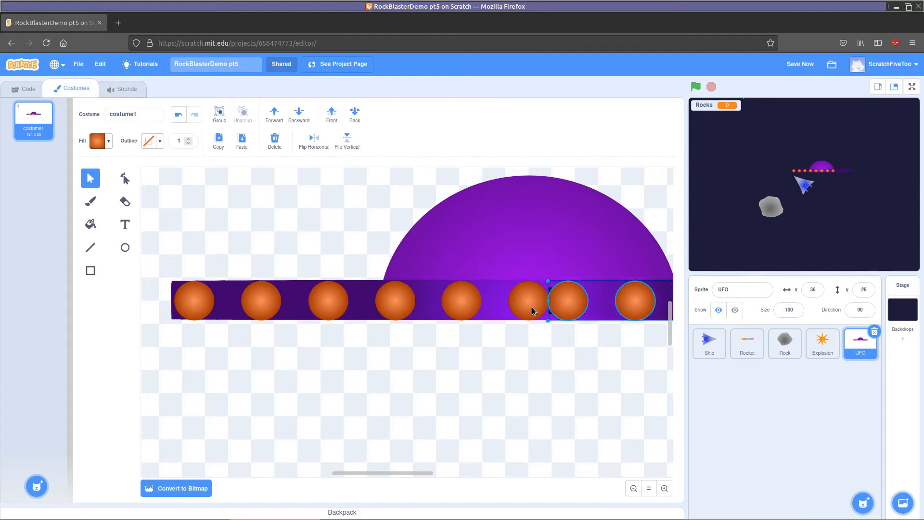
pyautogui.press('Right')
pyautogui.press('Right')
pyautogui.press('Right')
pyautogui.press('Right')
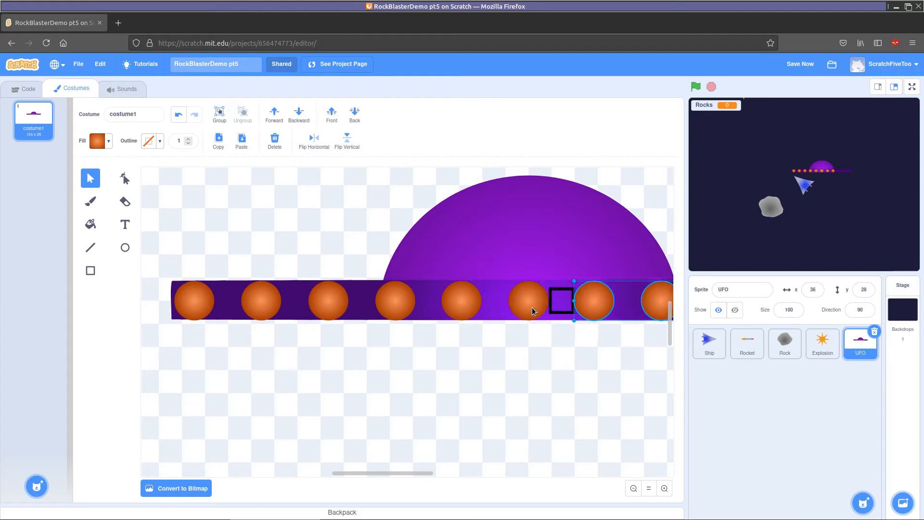
pyautogui.press('Left')
pyautogui.press('Left')
pyautogui.press('Left')
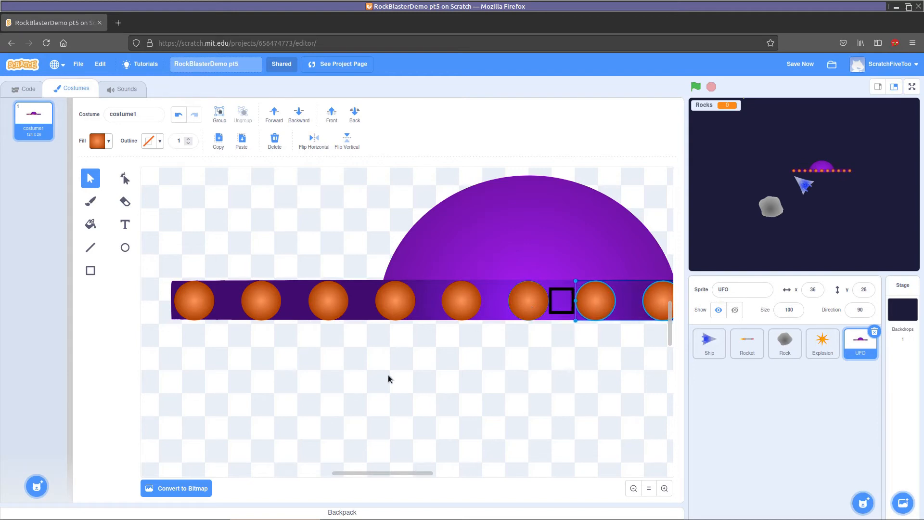
# Group all eleven orange circles on the UFO's purple band into one object.
pyautogui.moveTo(358, 474); pyautogui.dragTo(385, 473)
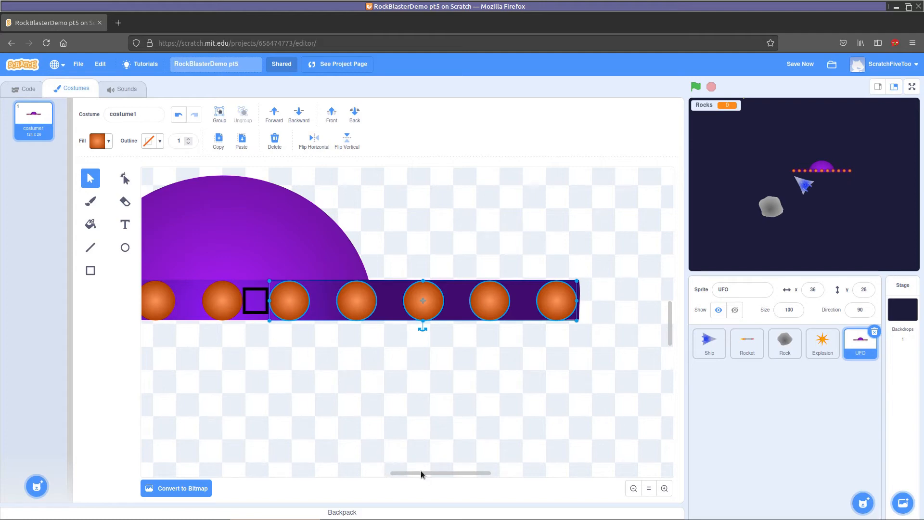
pyautogui.moveTo(424, 474); pyautogui.dragTo(413, 472)
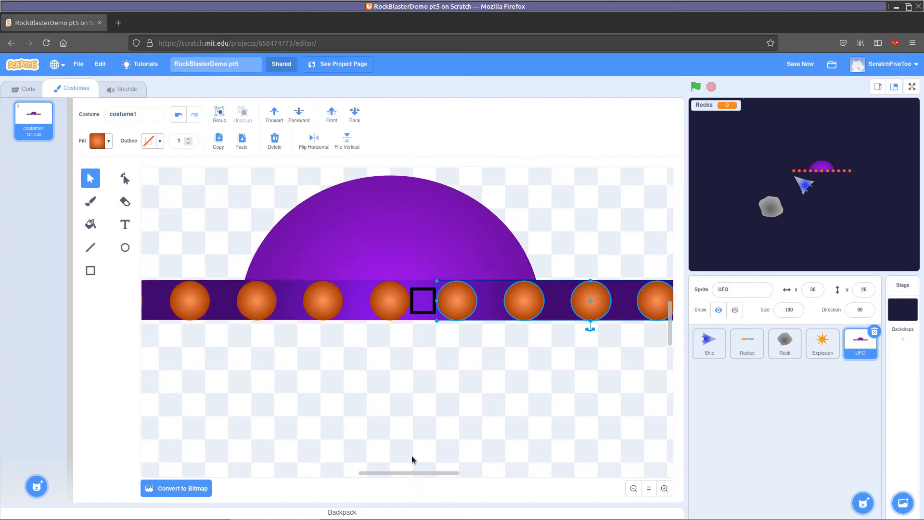
pyautogui.keyDown('shift'); pyautogui.click(389, 303); pyautogui.keyUp('shift')
pyautogui.keyDown('shift'); pyautogui.click(319, 296); pyautogui.keyUp('shift')
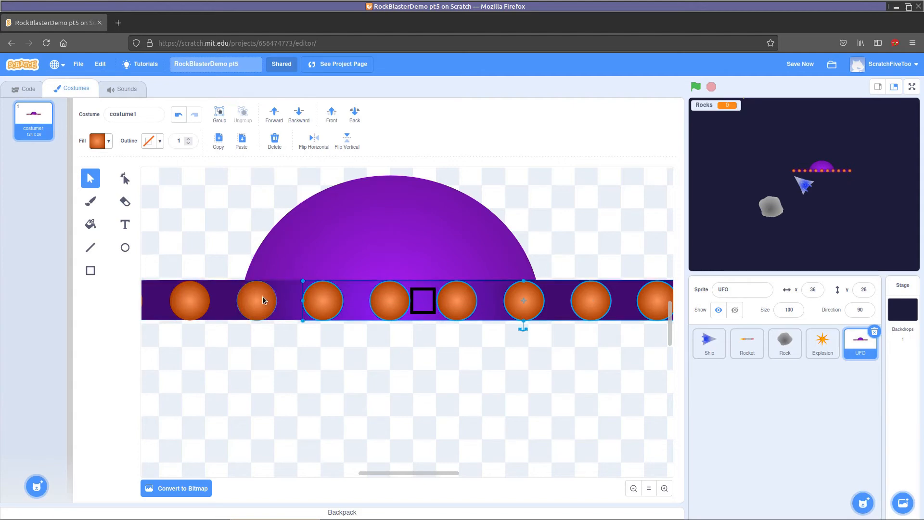
pyautogui.keyDown('shift'); pyautogui.click(263, 300); pyautogui.keyUp('shift')
pyautogui.keyDown('shift'); pyautogui.click(190, 297); pyautogui.keyUp('shift')
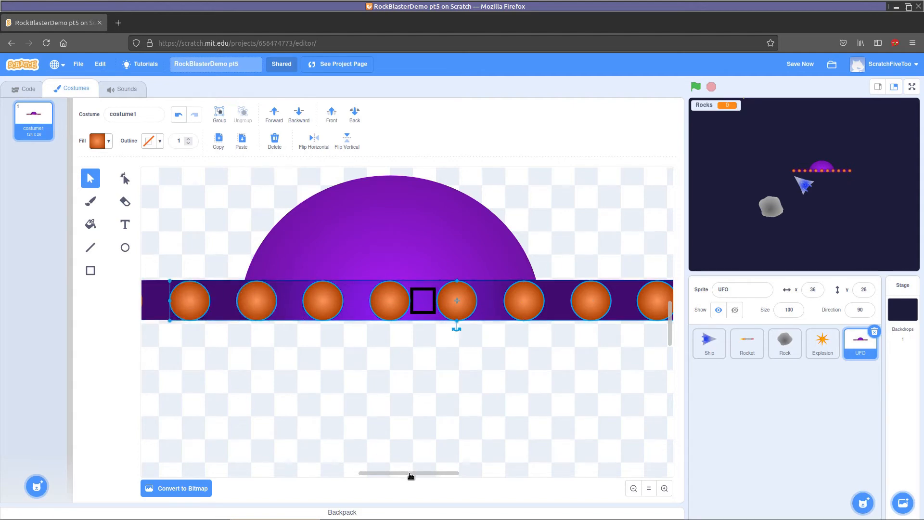
pyautogui.moveTo(411, 475); pyautogui.dragTo(392, 472)
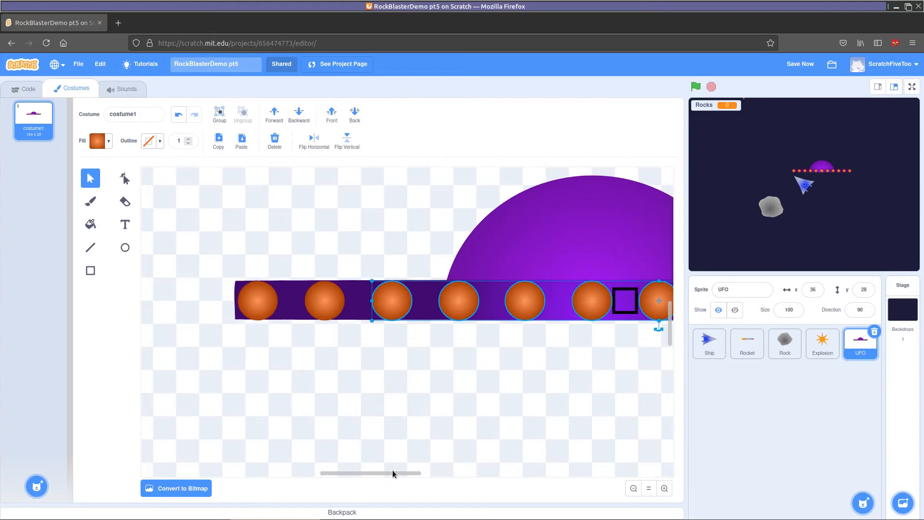
pyautogui.keyDown('shift'); pyautogui.click(331, 296); pyautogui.keyUp('shift')
pyautogui.keyDown('shift'); pyautogui.click(252, 297); pyautogui.keyUp('shift')
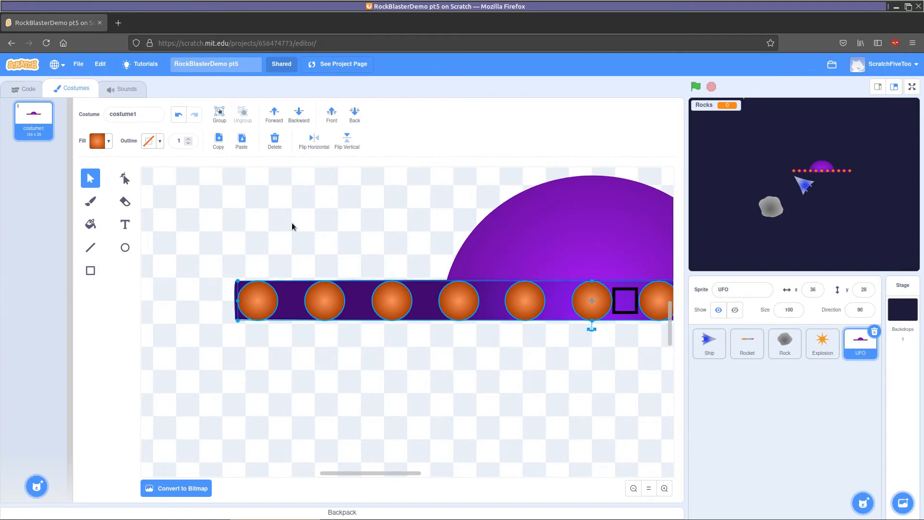
pyautogui.click(219, 112)
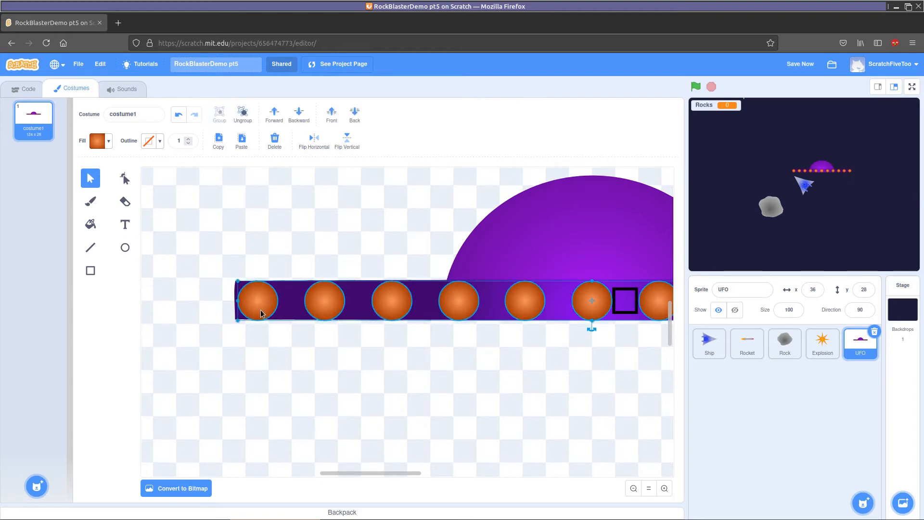
# Delete the black square spacer from the UFO's band.
pyautogui.click(624, 314)
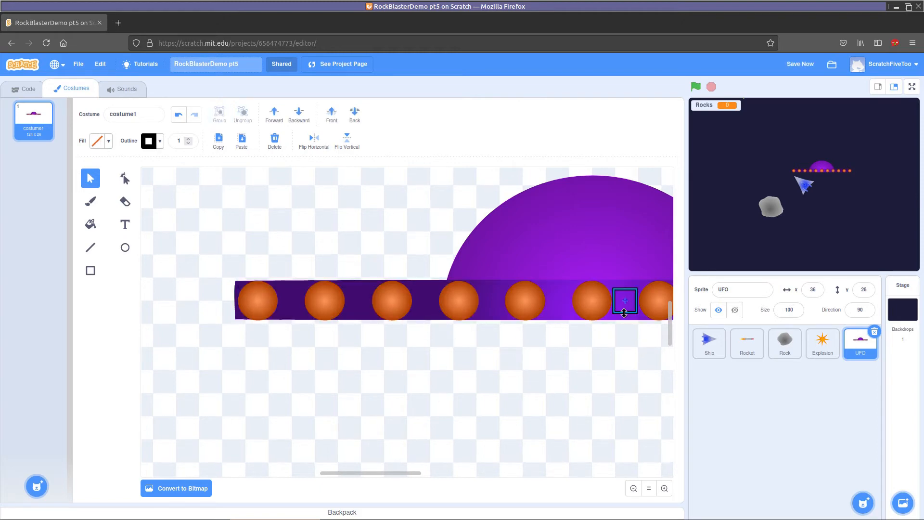
pyautogui.click(275, 140)
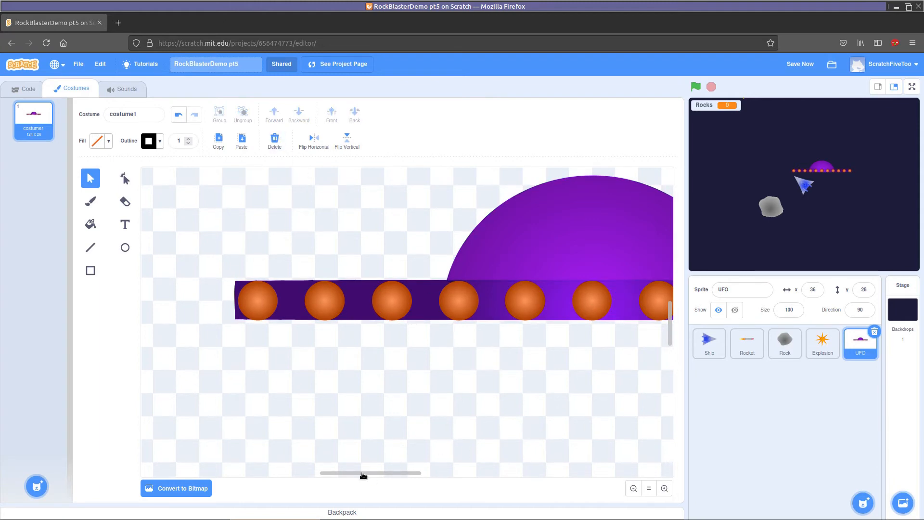
pyautogui.moveTo(363, 476)
pyautogui.mouseDown()
pyautogui.moveTo(389, 474)
pyautogui.moveTo(365, 474)
pyautogui.mouseUp()
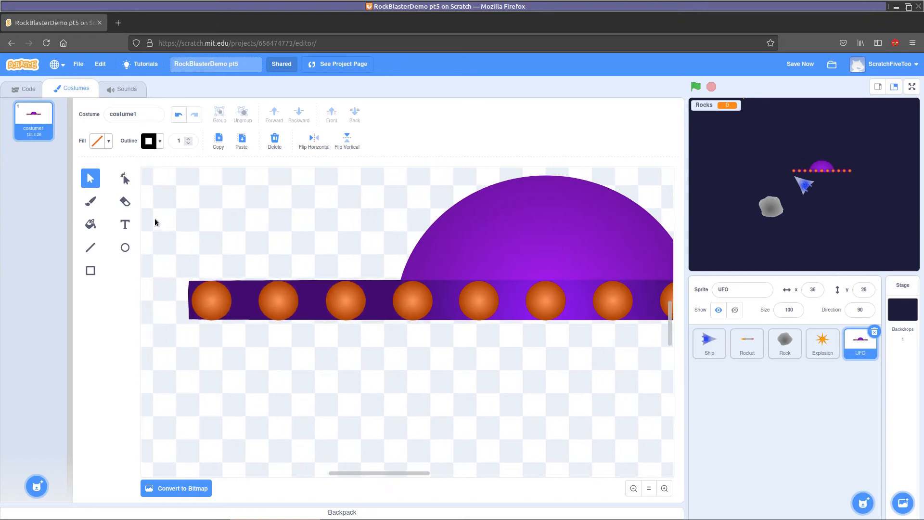
# Reshape the UFO's purple band by nudging its two lower corner points slightly down to cover the bottom of the orange circles.
pyautogui.click(259, 310)
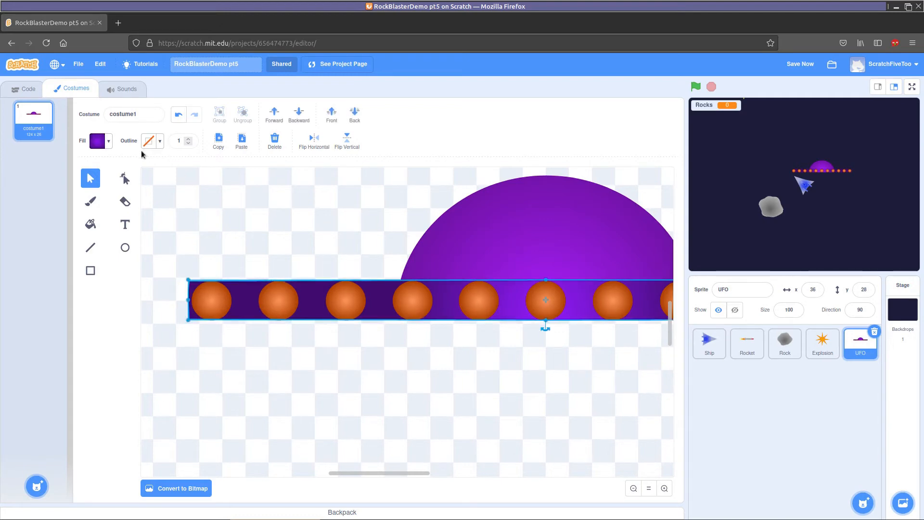
pyautogui.click(126, 179)
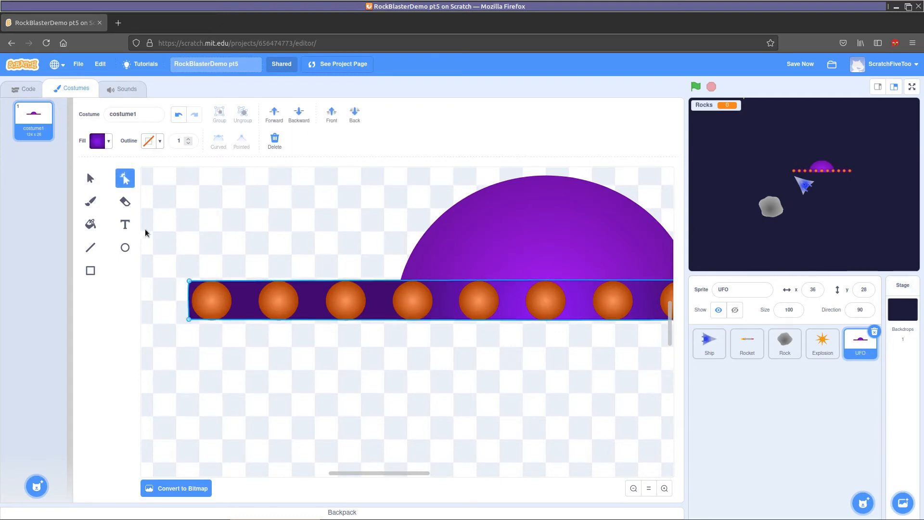
pyautogui.click(188, 319)
pyautogui.press('Left')
pyautogui.press('Right')
pyautogui.press('Right')
pyautogui.press('Down')
pyautogui.press('Down')
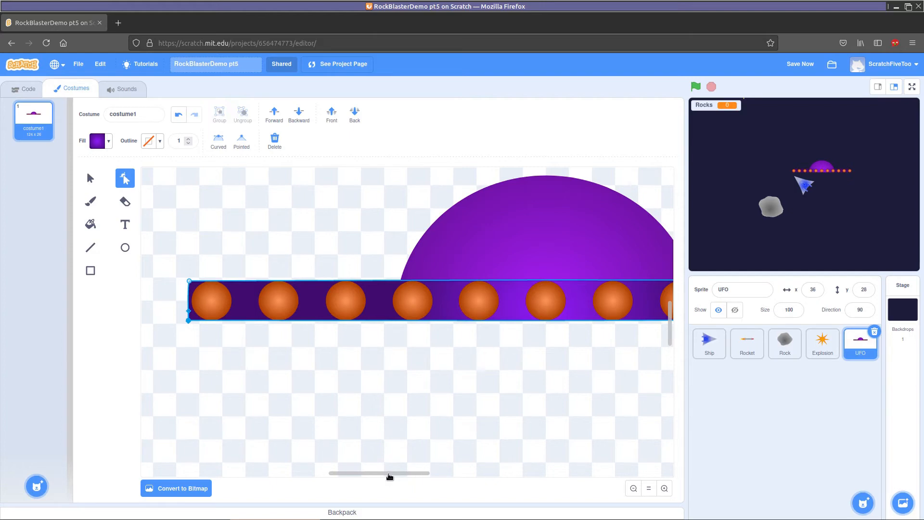
pyautogui.moveTo(392, 476); pyautogui.dragTo(473, 475)
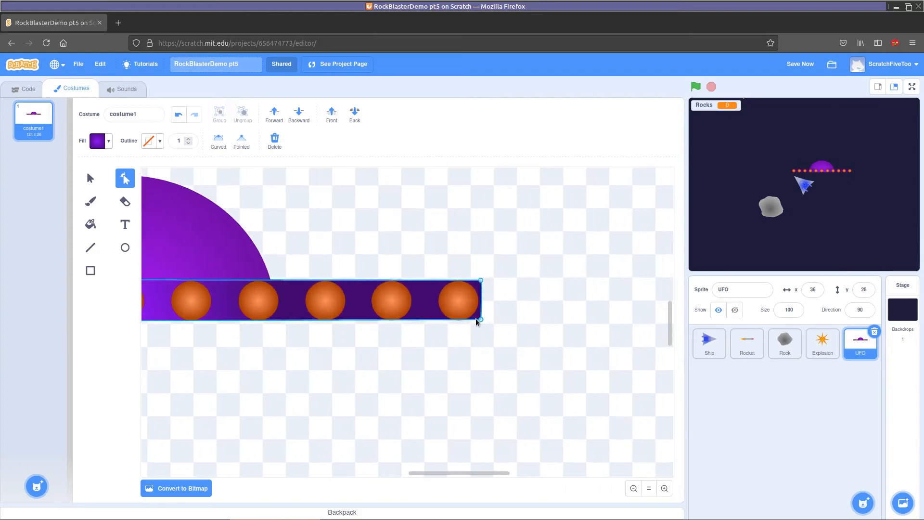
pyautogui.click(481, 318)
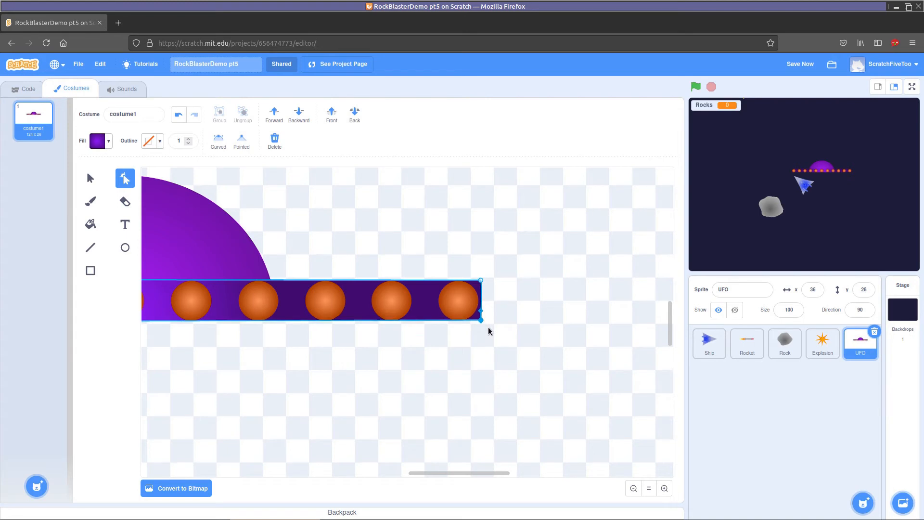
# Inspect the full length of the UFO's purple band and its row of orange lights from end to end.
pyautogui.click(459, 336)
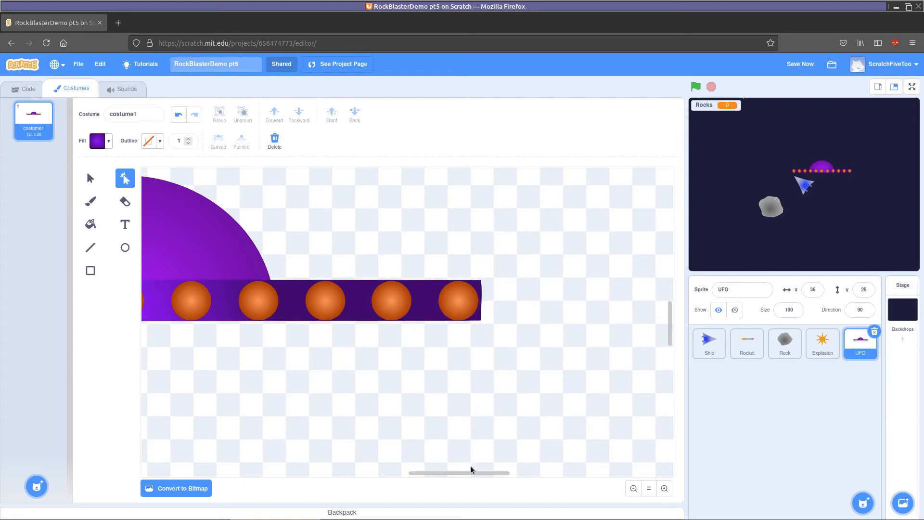
pyautogui.moveTo(473, 474); pyautogui.dragTo(443, 473)
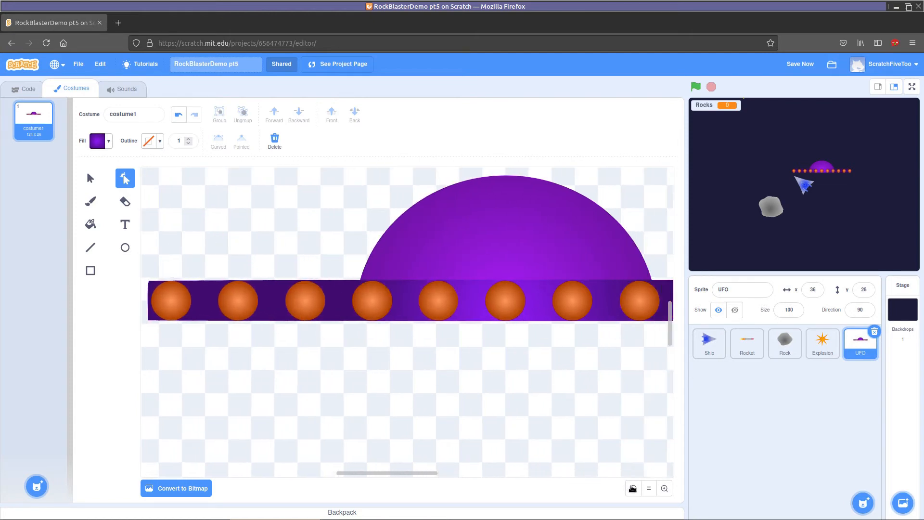
pyautogui.click(633, 488)
pyautogui.click(634, 488)
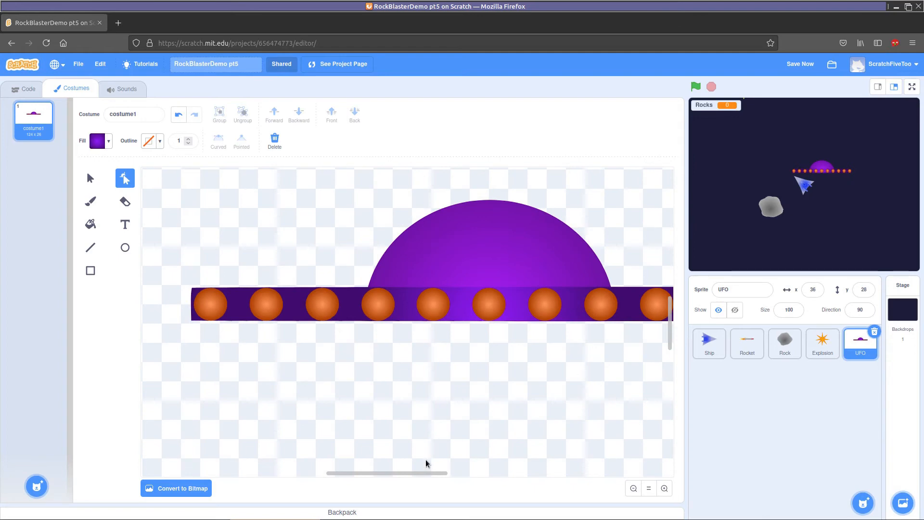
pyautogui.hscroll(5, 428, 472)
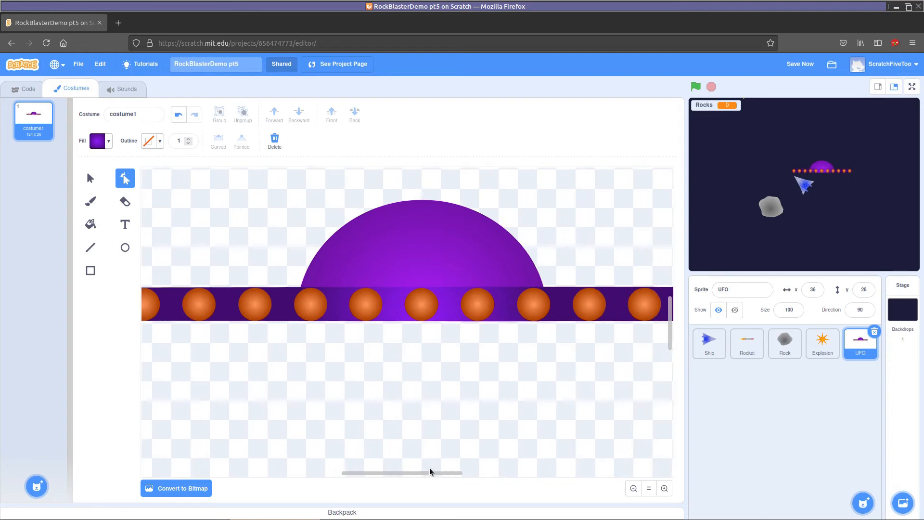
pyautogui.hscroll(1, 436, 470)
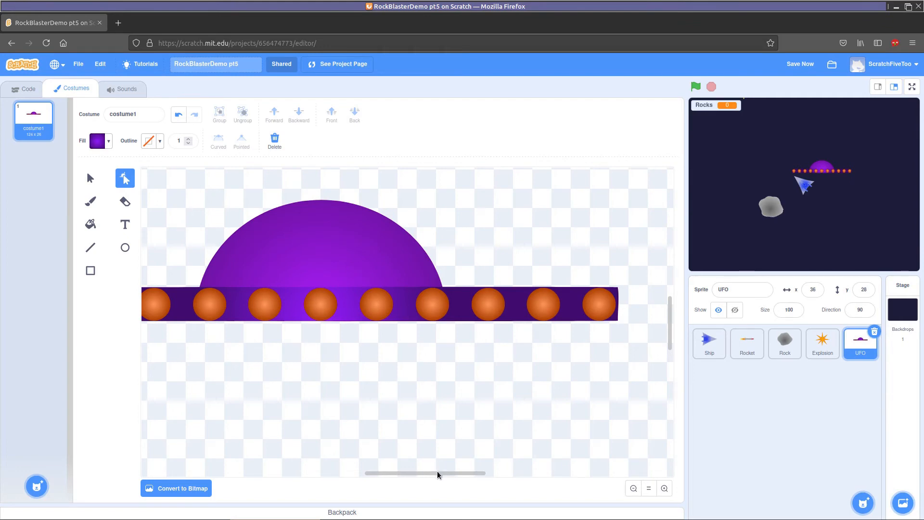
pyautogui.moveTo(437, 473); pyautogui.dragTo(422, 474)
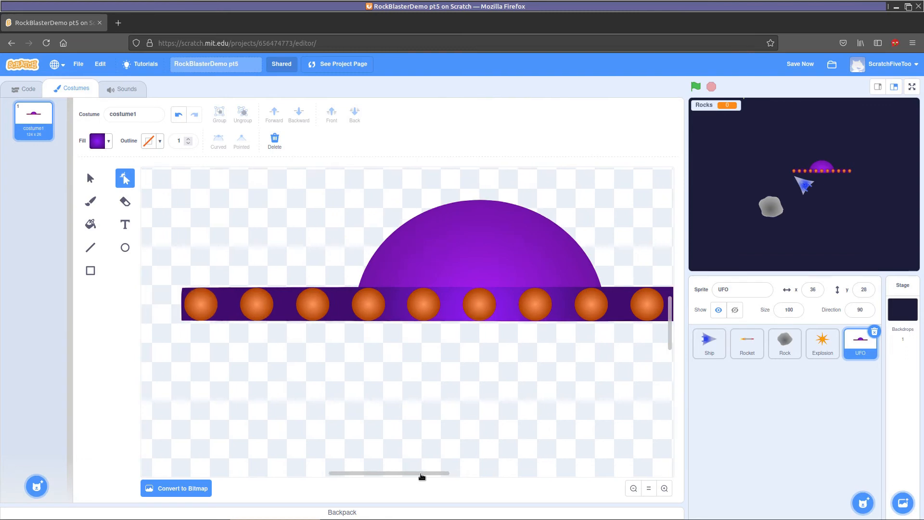
# Duplicate the UFO's costume and rename the copy as ufo2.
pyautogui.rightClick(34, 116)
pyautogui.click(53, 123)
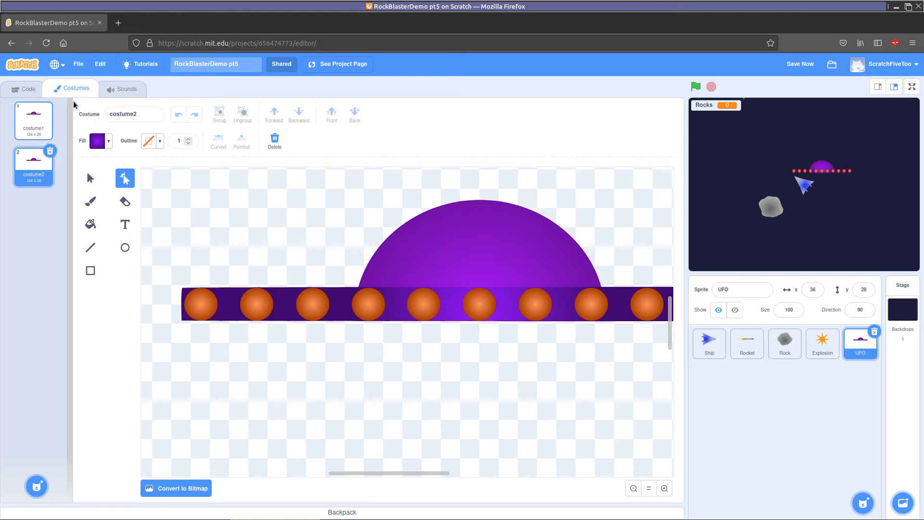
pyautogui.moveTo(132, 115); pyautogui.dragTo(102, 111)
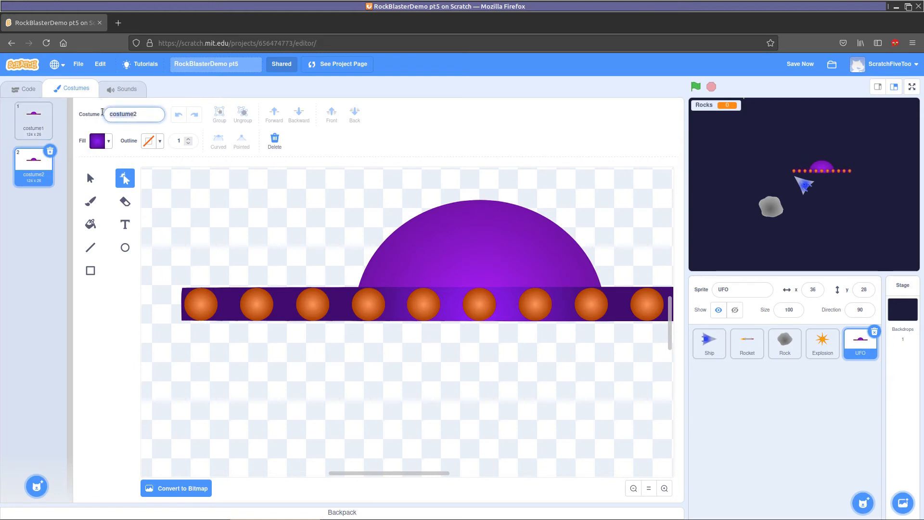
pyautogui.write('ufo2')
pyautogui.press('Return')
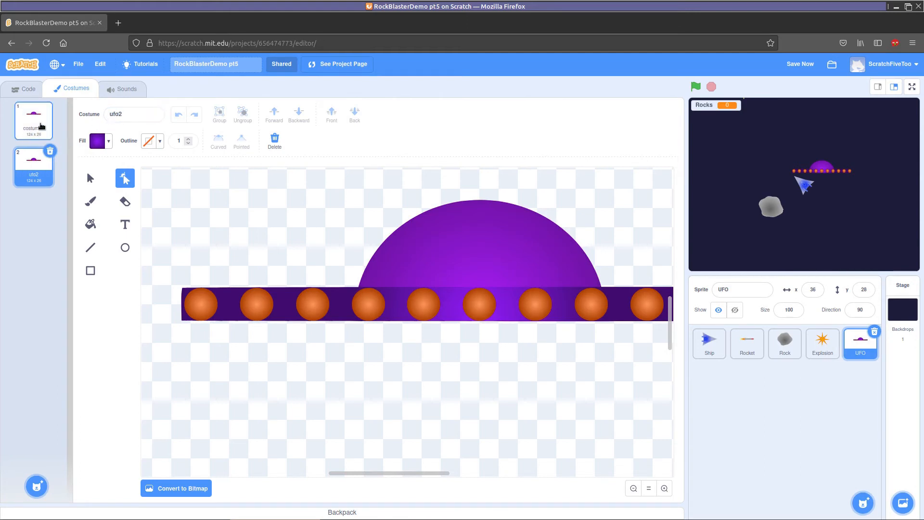
# Rename the original UFO costume as ufo1.
pyautogui.click(36, 137)
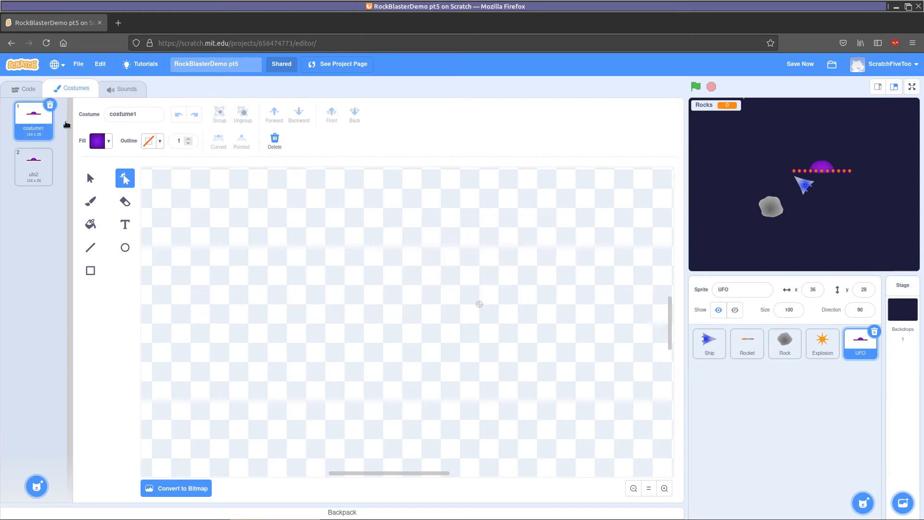
pyautogui.click(134, 114)
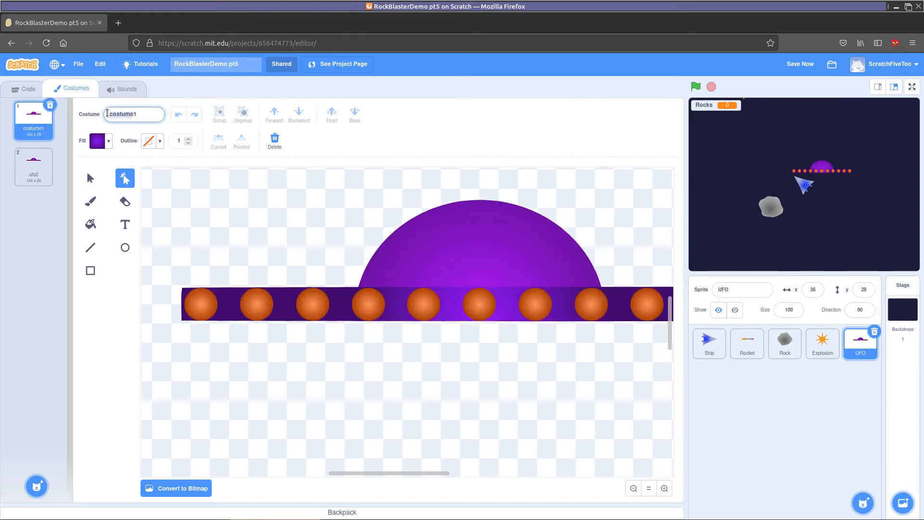
pyautogui.write('ufo1')
pyautogui.press('Return')
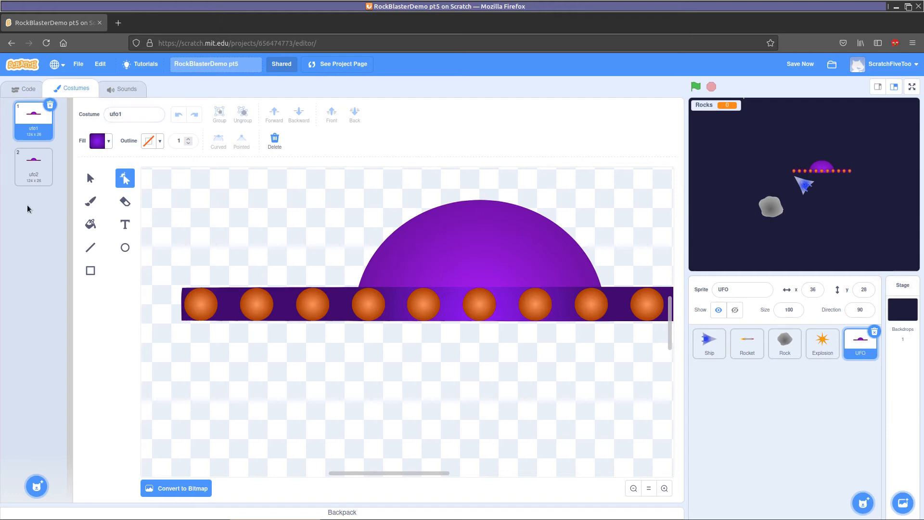
# Build a forever loop containing a next costume block in the UFO's code and run it.
pyautogui.click(28, 89)
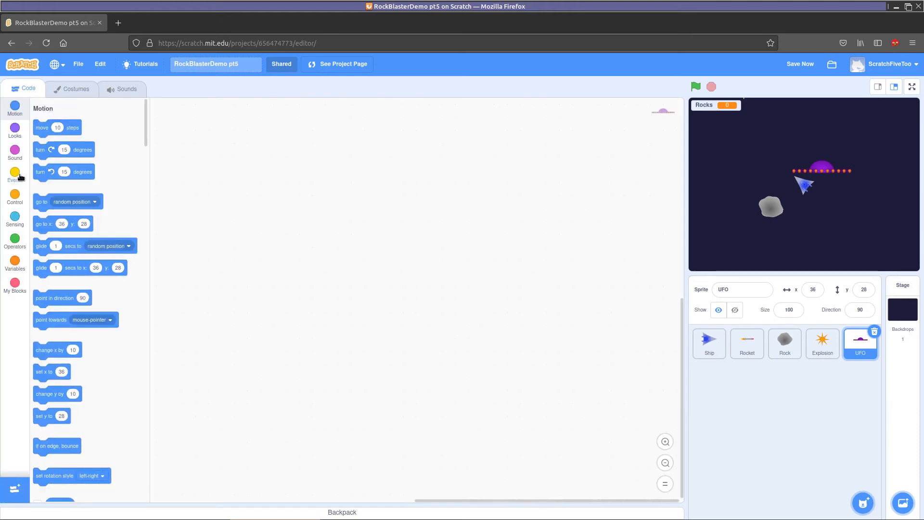
pyautogui.click(15, 197)
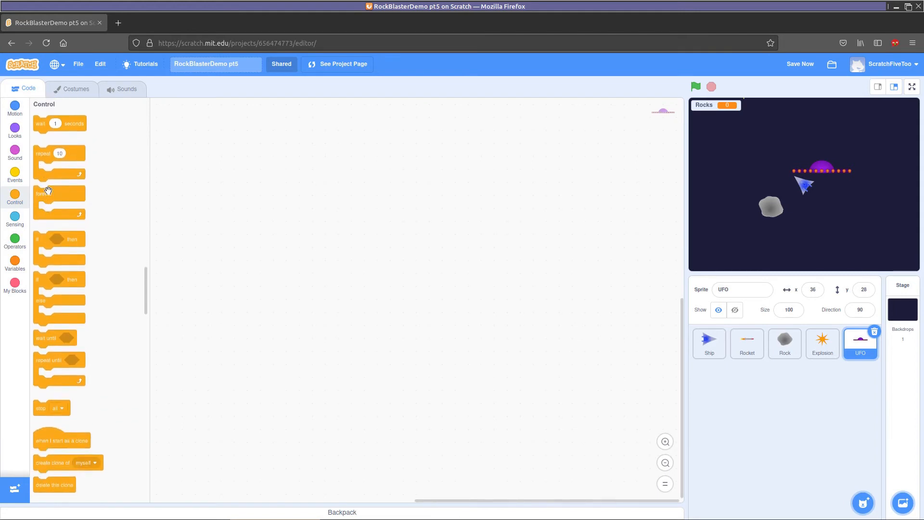
pyautogui.moveTo(44, 193); pyautogui.dragTo(218, 203)
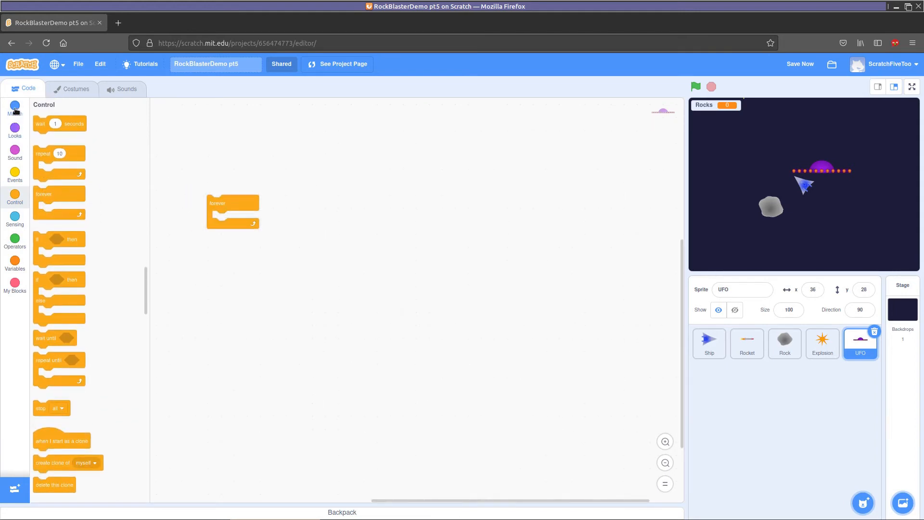
pyautogui.click(16, 131)
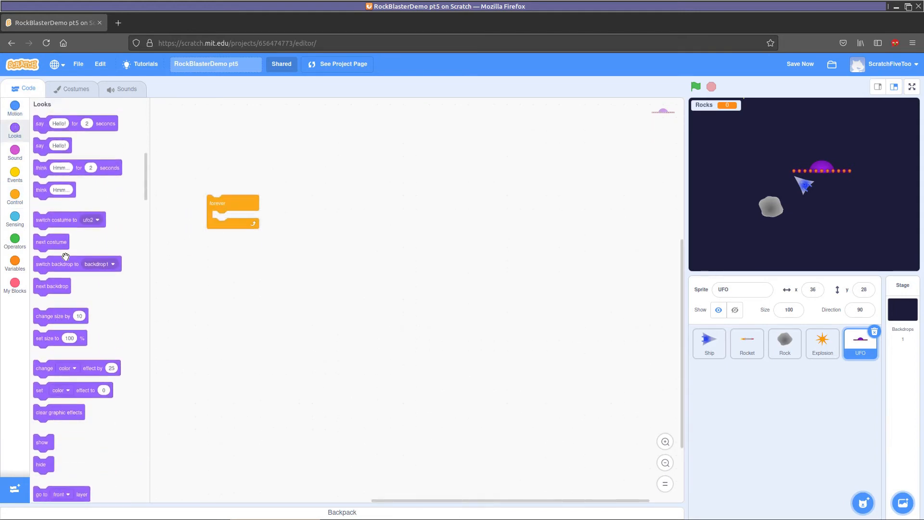
pyautogui.moveTo(56, 241); pyautogui.dragTo(226, 216)
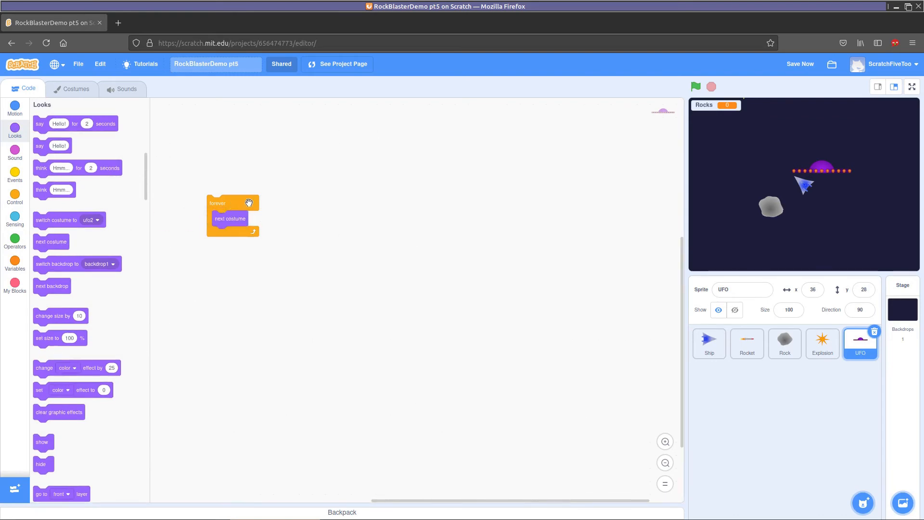
pyautogui.click(249, 203)
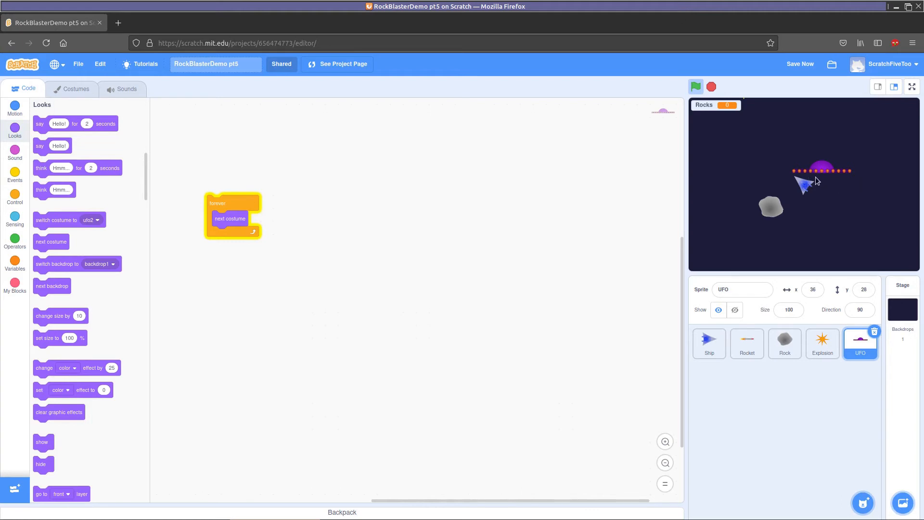
# Nudge the grouped orange circles in costume ufo2 left by about a third of their spacing and save the project.
pyautogui.click(76, 90)
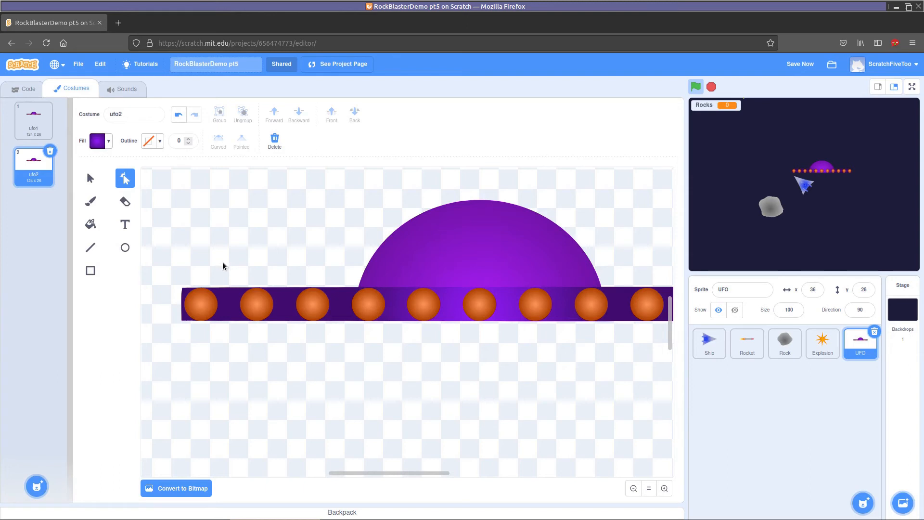
pyautogui.click(204, 303)
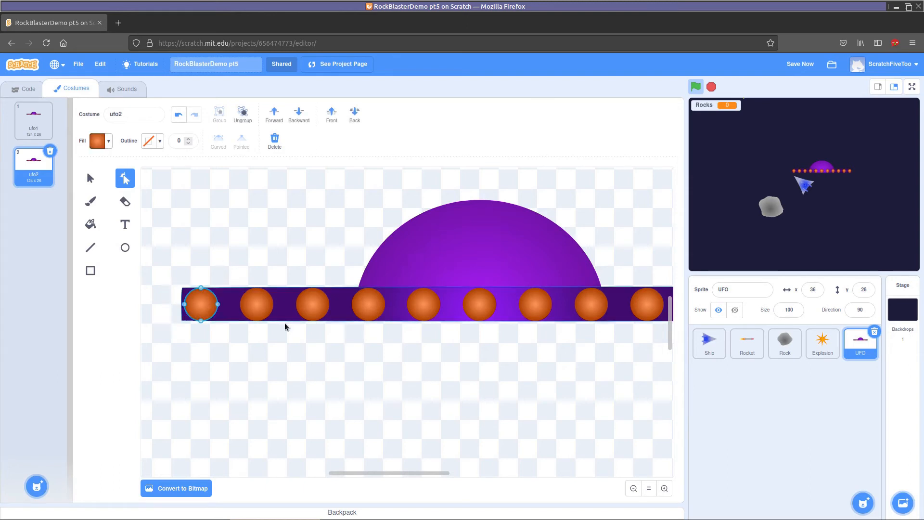
pyautogui.click(90, 178)
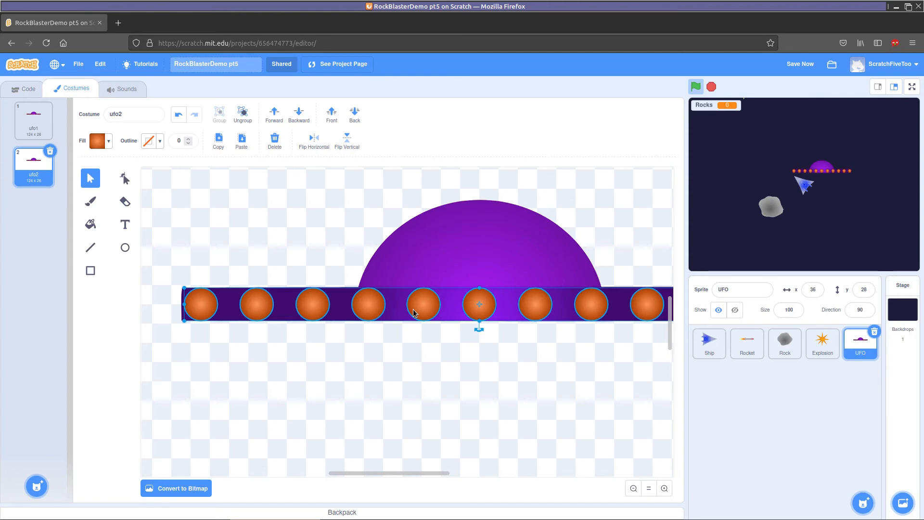
pyautogui.press('Left')
pyautogui.press('Left')
pyautogui.press('Left')
pyautogui.press('Left')
pyautogui.press('Left')
pyautogui.press('Left')
pyautogui.press('Left')
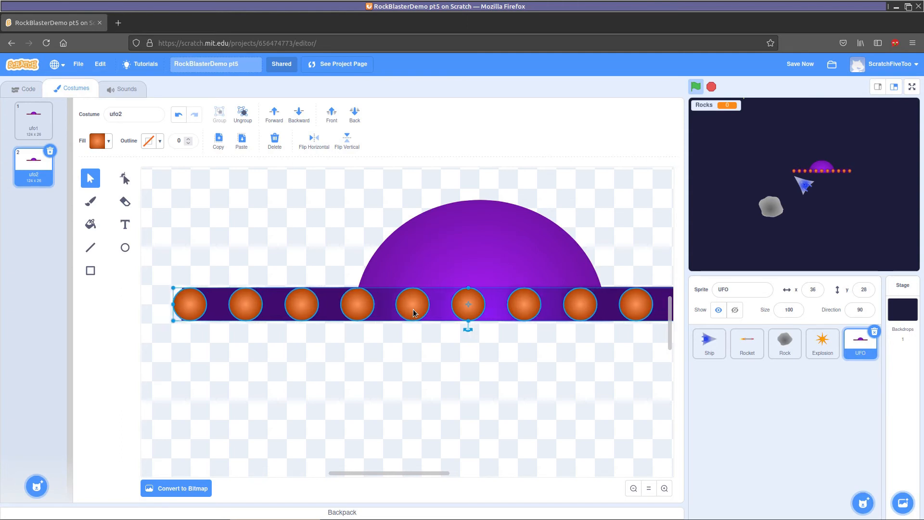
pyautogui.press('Left')
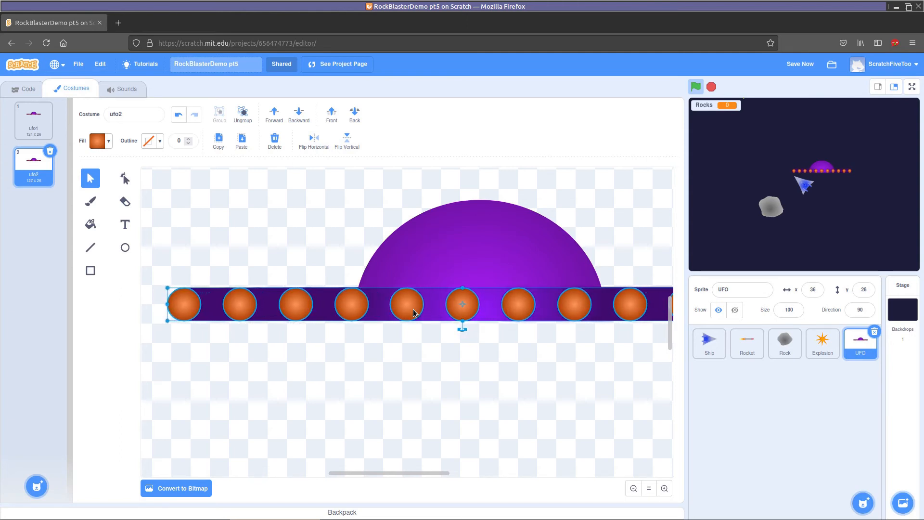
pyautogui.press('Left')
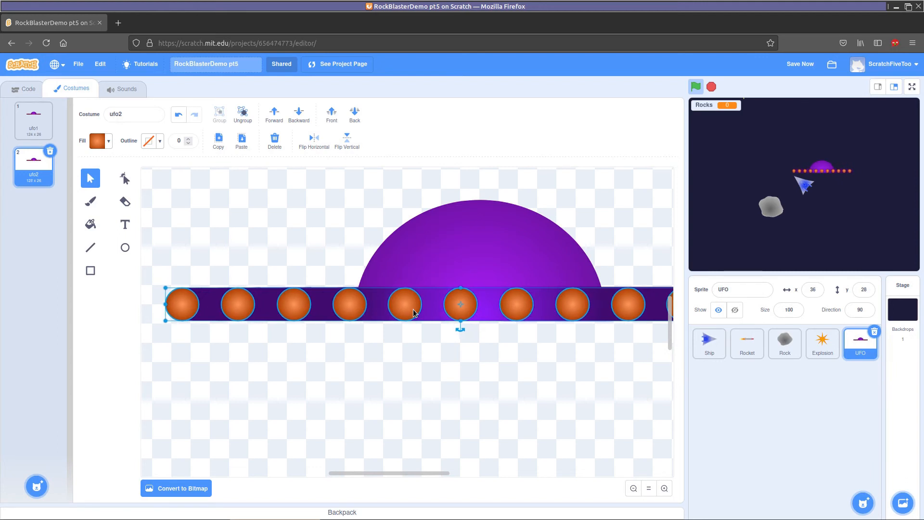
pyautogui.hotkey('ctrl', 's')
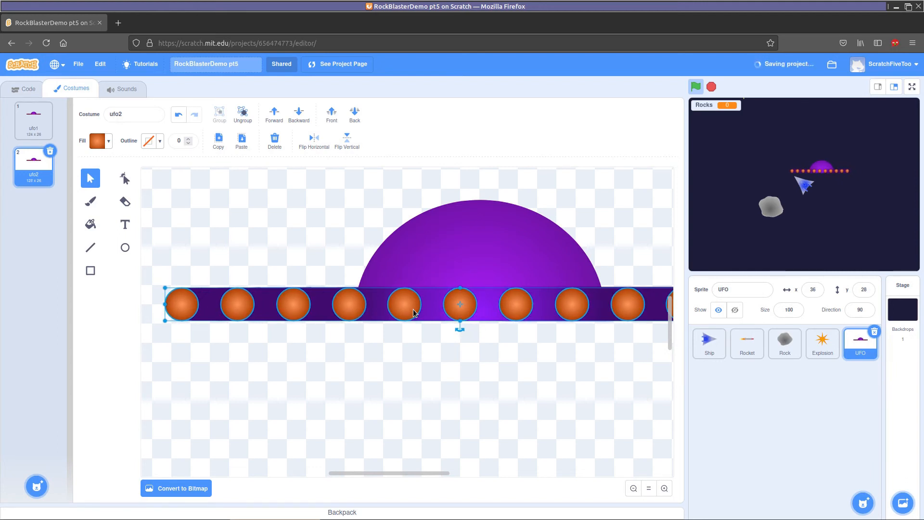
pyautogui.press('Left')
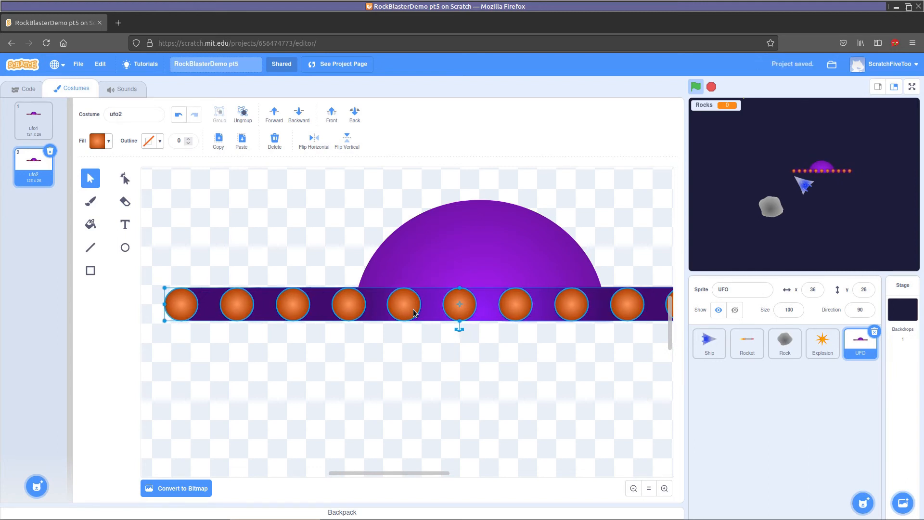
pyautogui.press('Left')
# Rename the costume with the shifted lights as ufo3.
pyautogui.click(123, 112)
pyautogui.press('BackSpace')
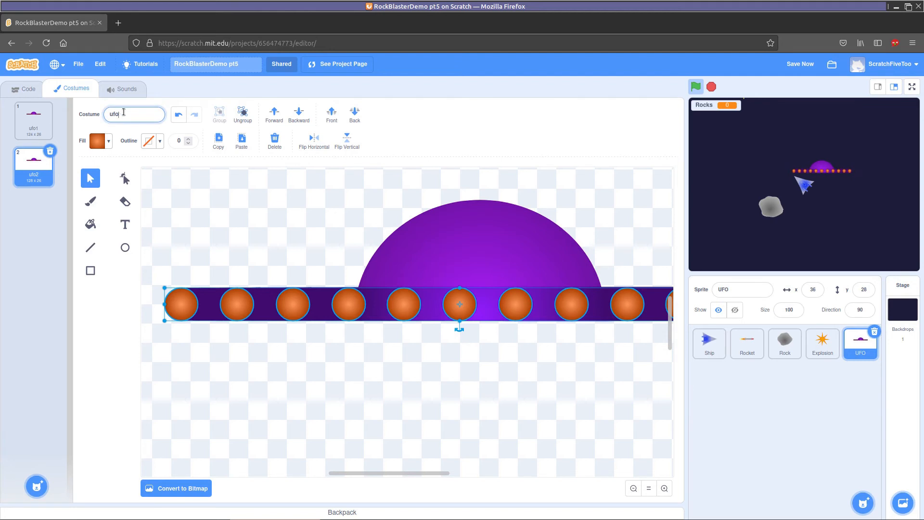
pyautogui.write('3')
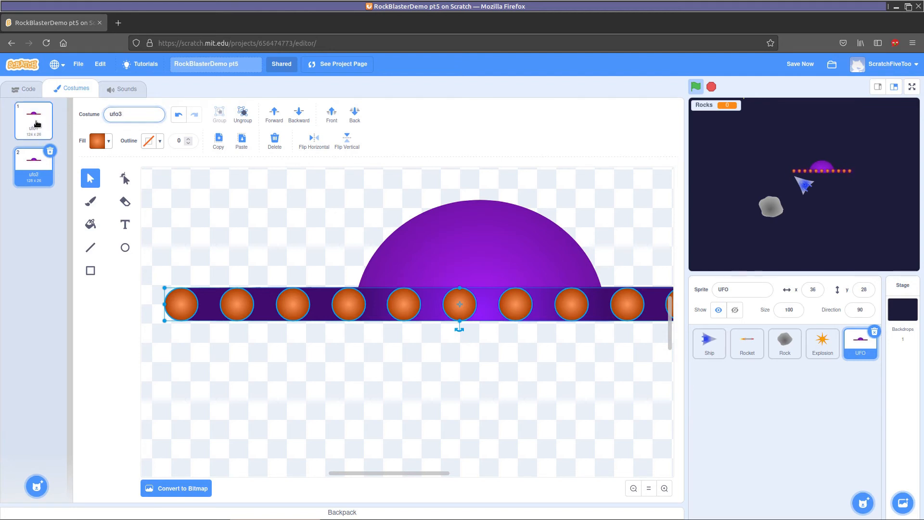
# Duplicate costumes ufo1 and ufo3 so that each light position lasts for two consecutive frames.
pyautogui.click(40, 124)
pyautogui.rightClick(40, 124)
pyautogui.click(49, 132)
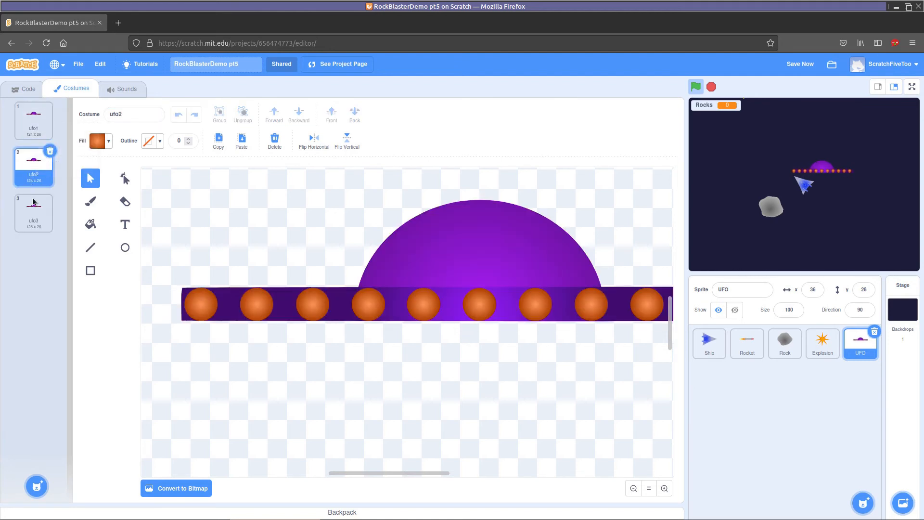
pyautogui.rightClick(36, 213)
pyautogui.click(53, 220)
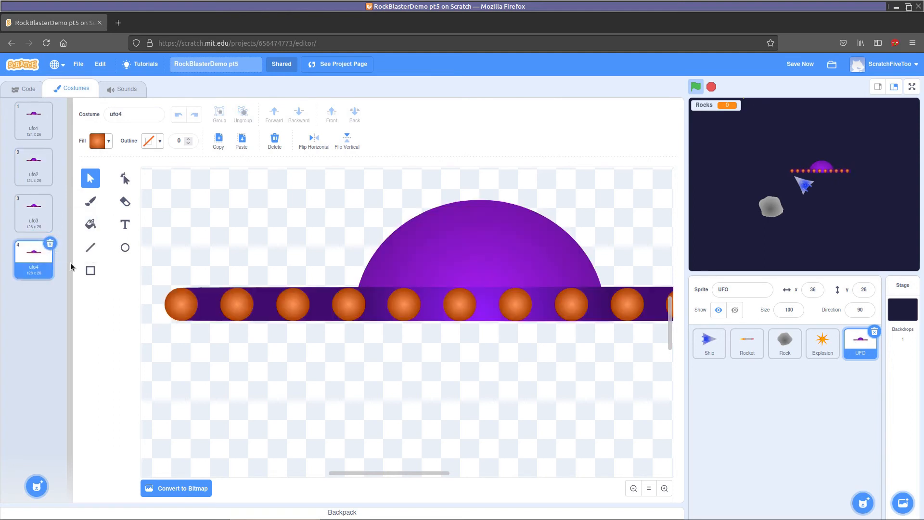
# Watch the UFO's light animation in full screen, return to the editor and look through the four costumes.
pyautogui.click(912, 87)
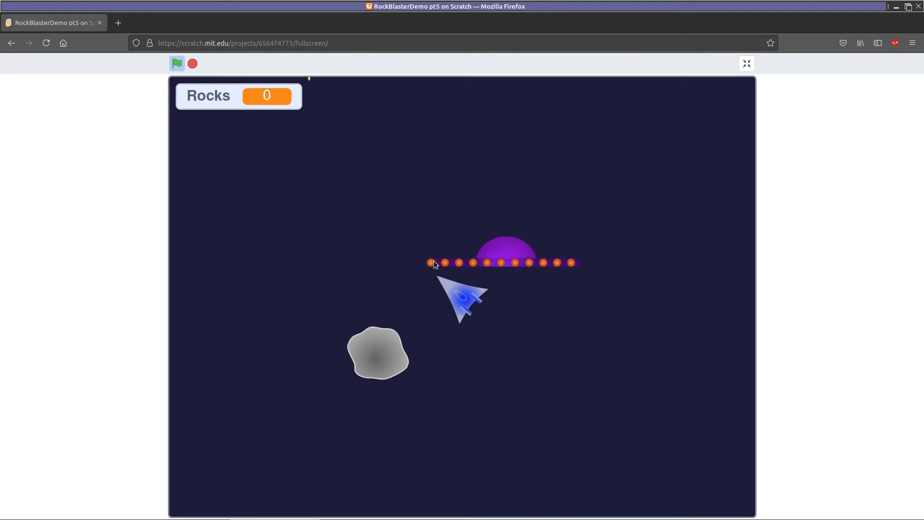
pyautogui.click(748, 63)
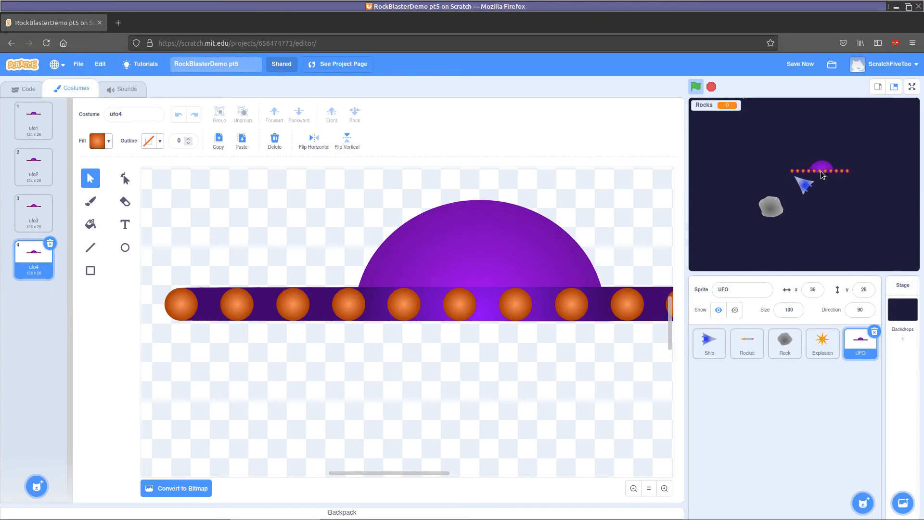
pyautogui.moveTo(815, 516)
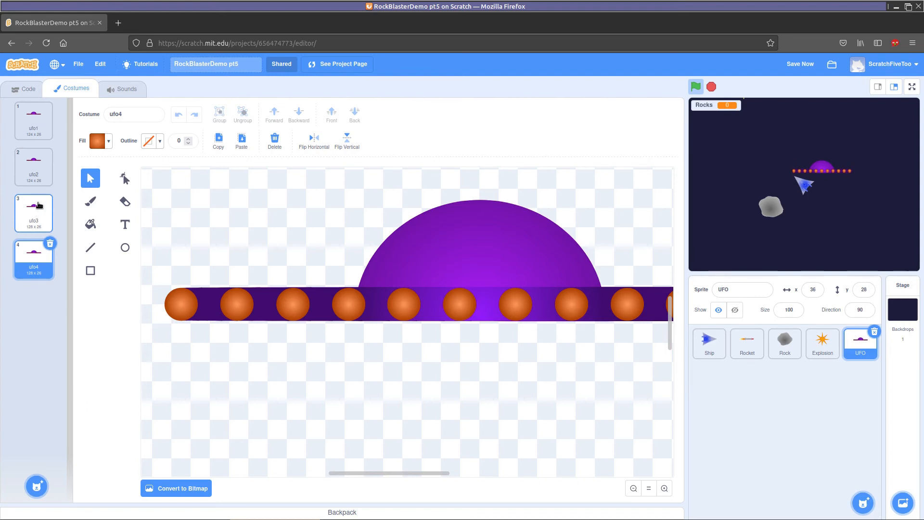
pyautogui.click(39, 170)
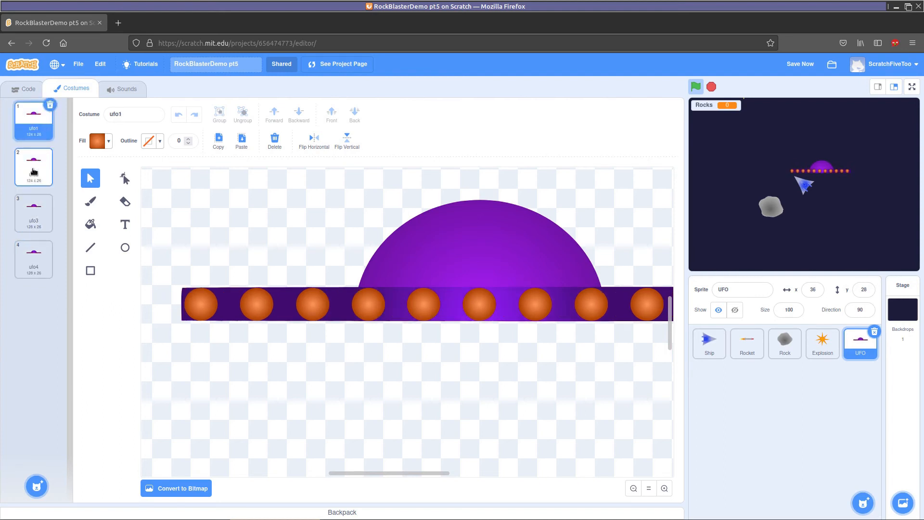
pyautogui.click(33, 212)
pyautogui.click(35, 251)
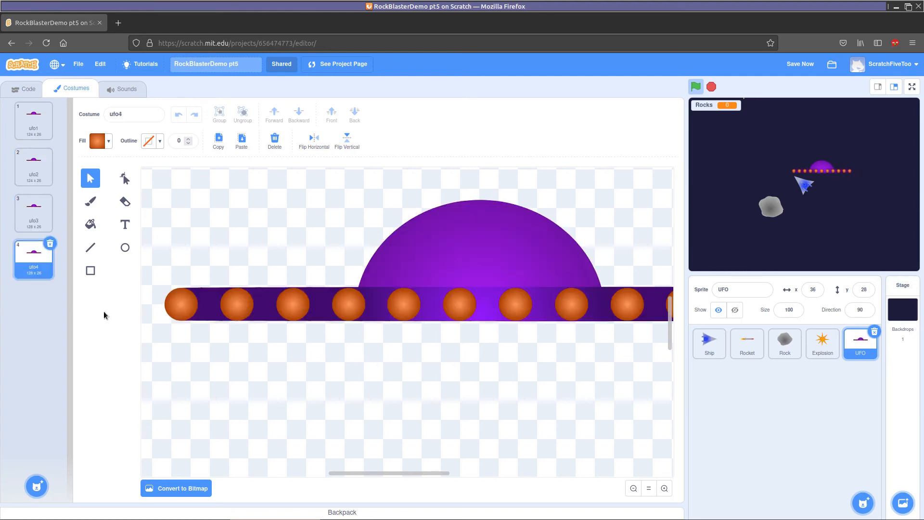
# Ungroup the orange circles in costume ufo4 and select only the leftmost one.
pyautogui.click(182, 304)
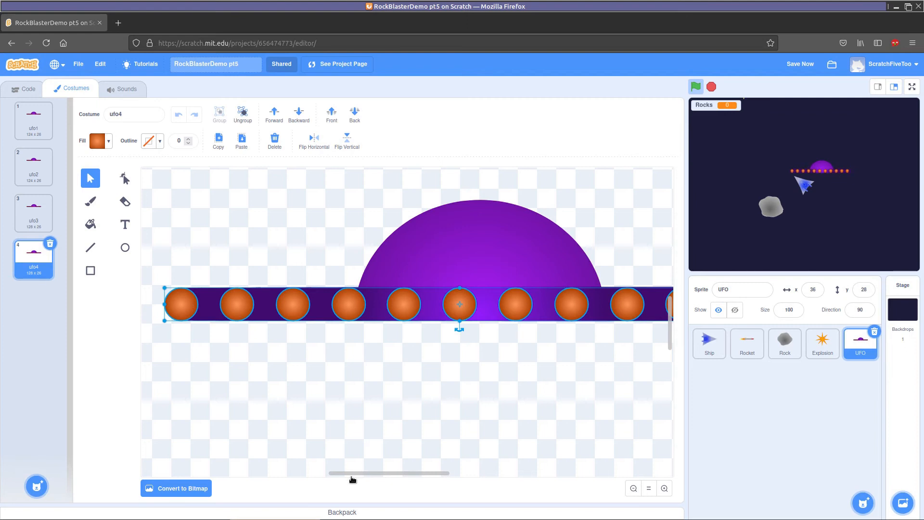
pyautogui.click(245, 114)
pyautogui.press('r')
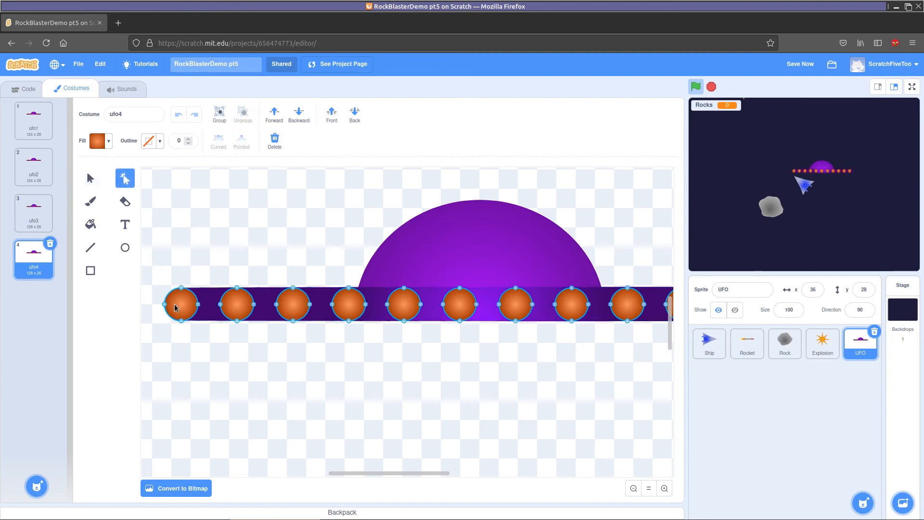
pyautogui.click(90, 179)
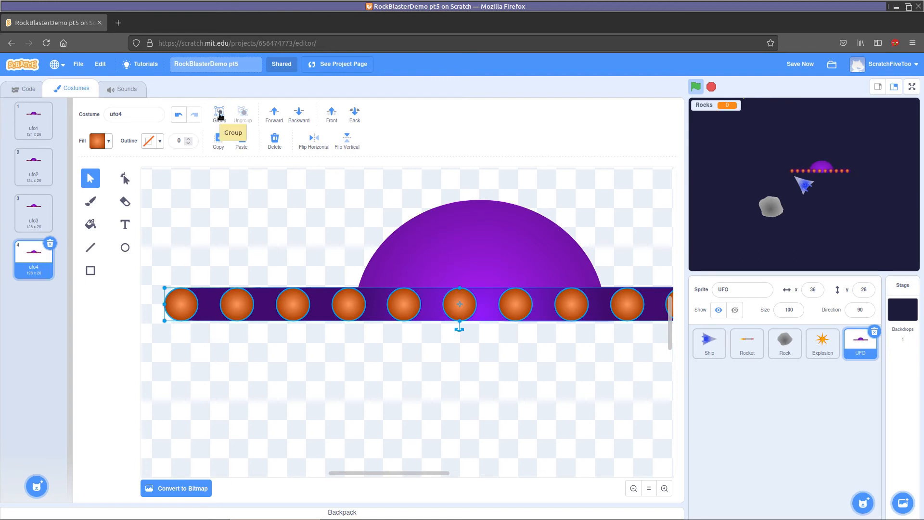
pyautogui.click(183, 350)
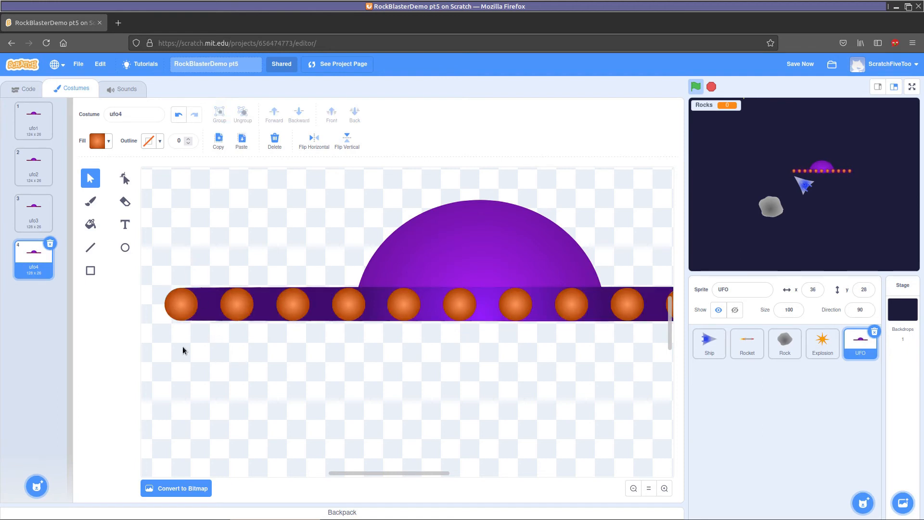
pyautogui.click(183, 316)
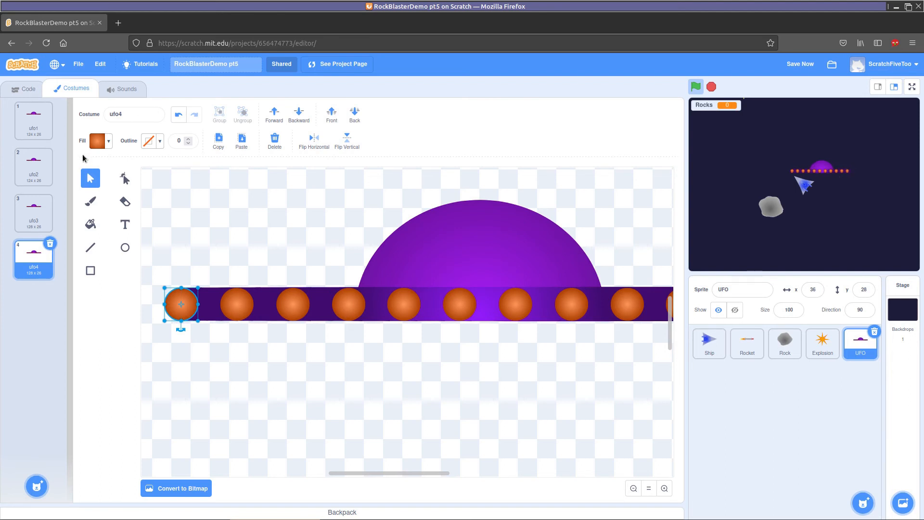
# Ungroup the row of orange circles in costume ufo3.
pyautogui.click(32, 215)
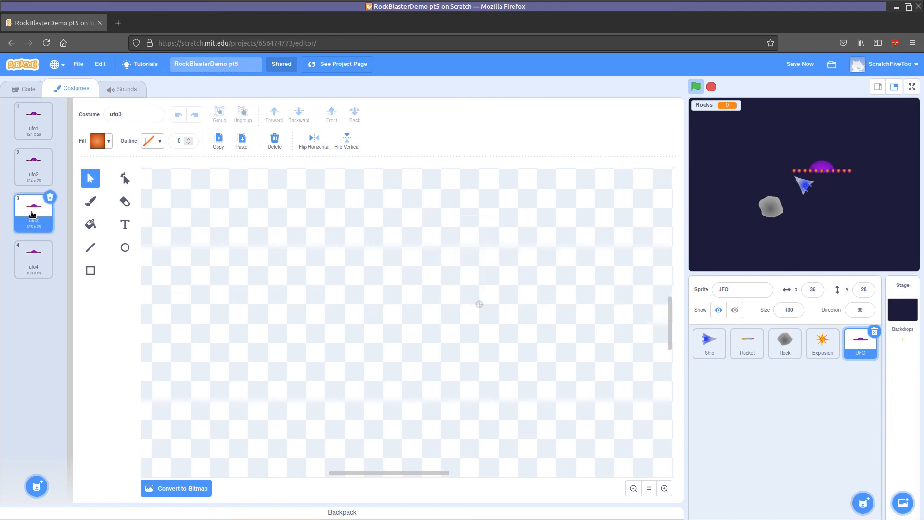
pyautogui.click(181, 304)
pyautogui.click(242, 115)
pyautogui.click(177, 302)
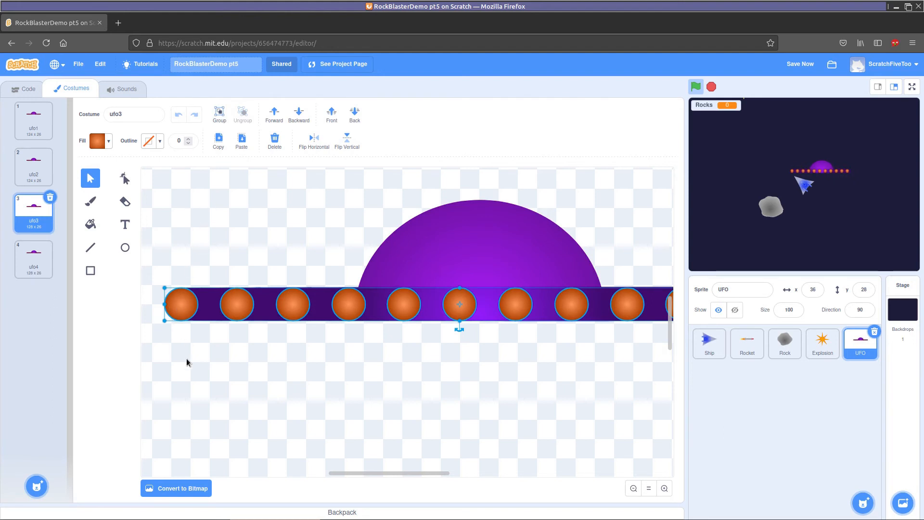
# Duplicate ufo3's leftmost orange circle and place the copy on the strip beneath the middle of the dome.
pyautogui.click(181, 304)
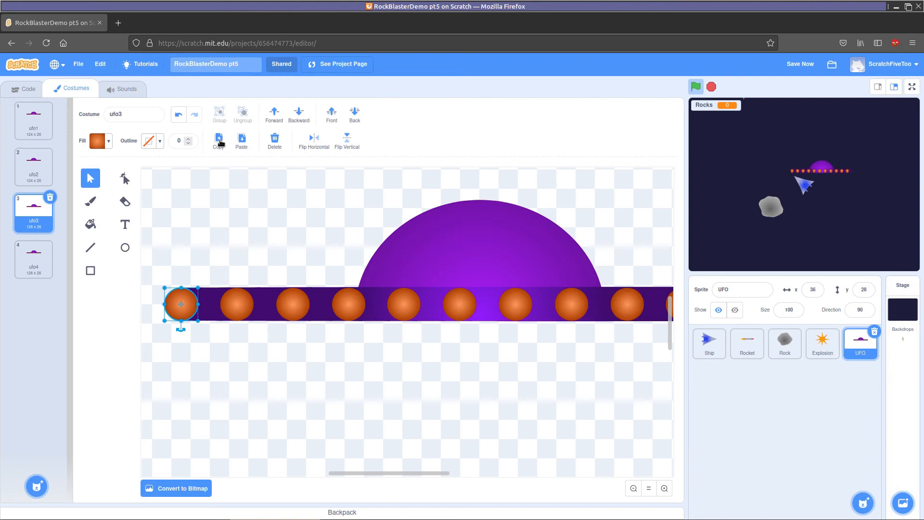
pyautogui.click(220, 140)
pyautogui.click(242, 140)
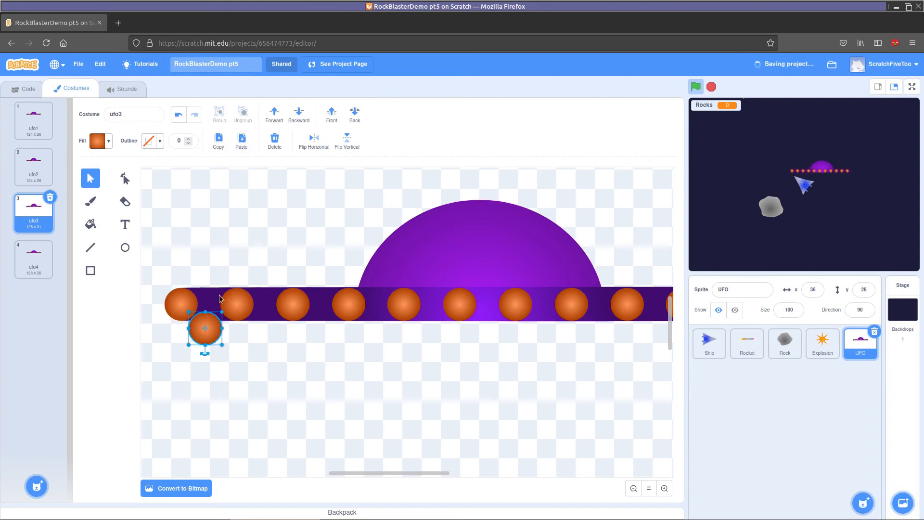
pyautogui.moveTo(206, 328); pyautogui.dragTo(481, 307)
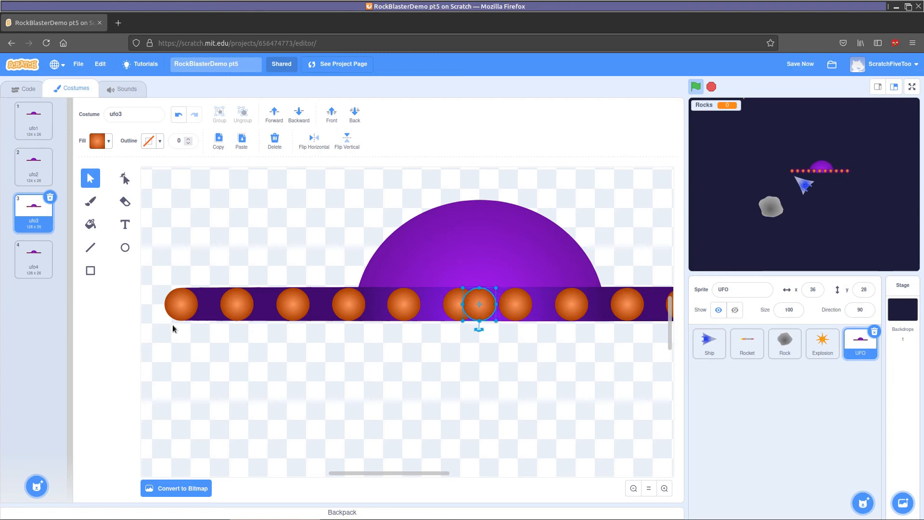
# Add curve points to ufo3's leftmost circle, just left of its top and bottom points, using the Reshape tool.
pyautogui.click(184, 302)
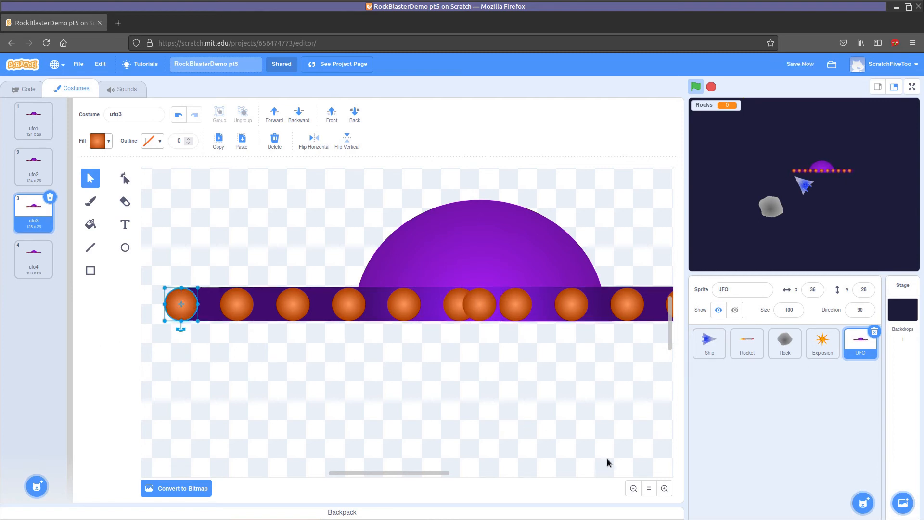
pyautogui.click(665, 488)
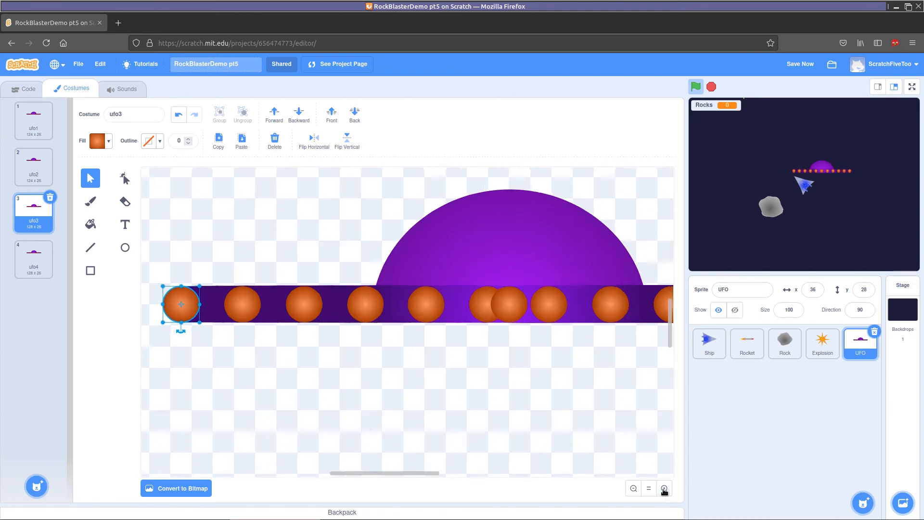
pyautogui.click(664, 489)
pyautogui.click(664, 488)
pyautogui.click(664, 489)
pyautogui.click(665, 489)
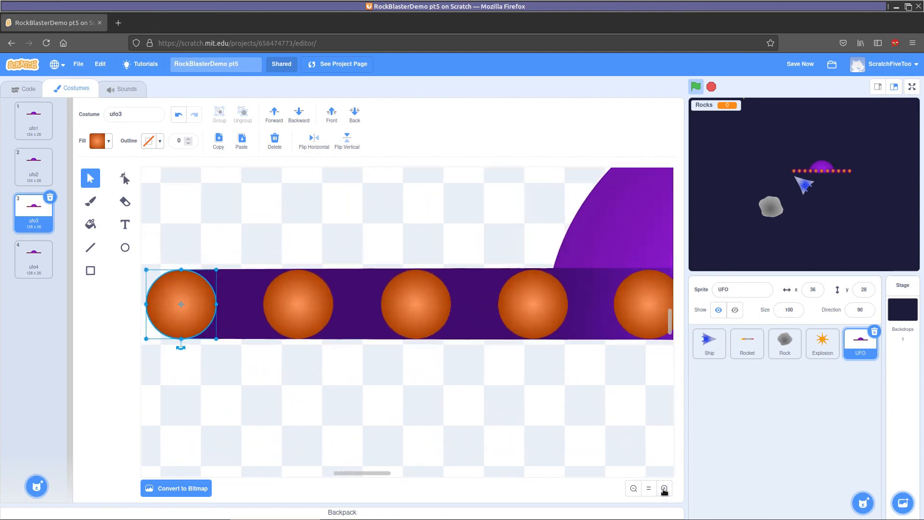
pyautogui.click(665, 489)
pyautogui.click(664, 489)
pyautogui.click(665, 489)
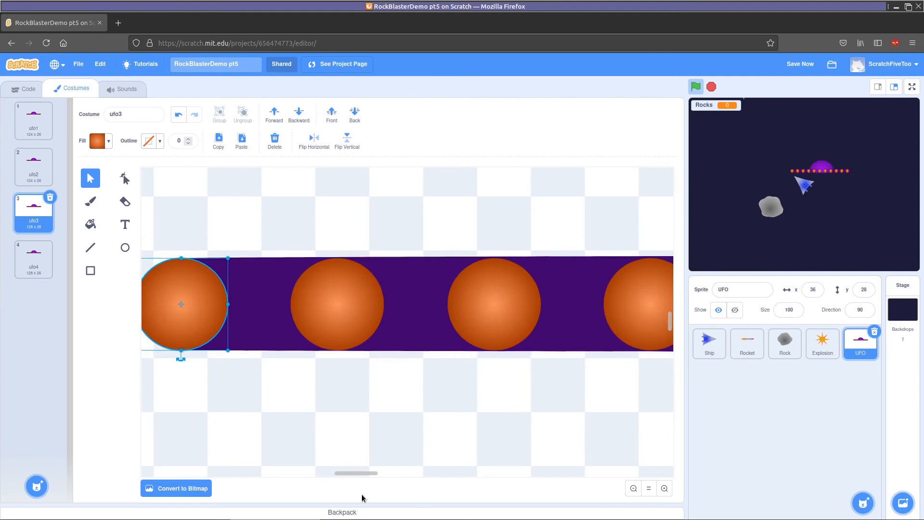
pyautogui.moveTo(367, 473); pyautogui.dragTo(356, 474)
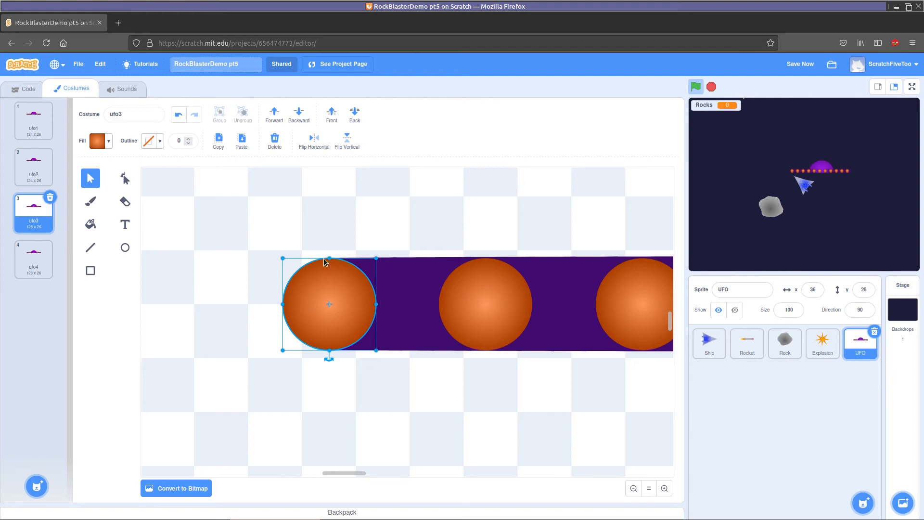
pyautogui.click(125, 179)
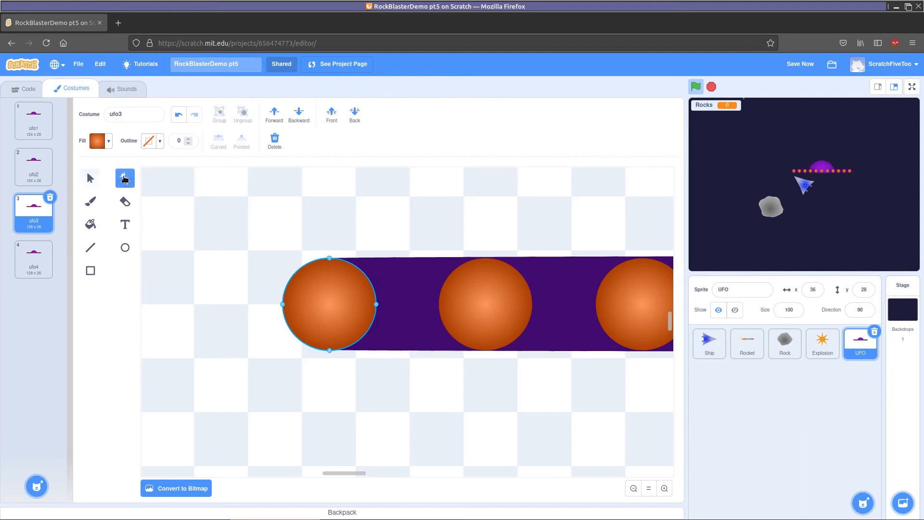
pyautogui.click(326, 259)
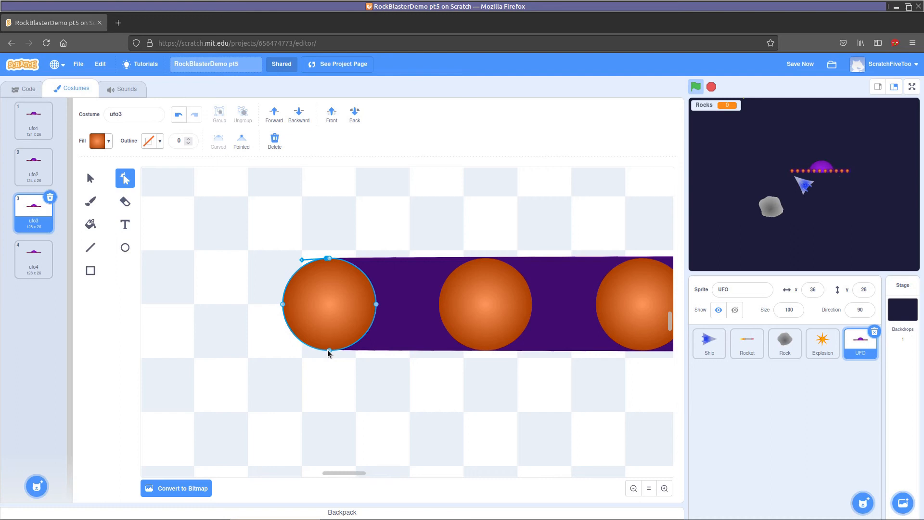
pyautogui.click(327, 350)
pyautogui.click(325, 356)
pyautogui.click(326, 328)
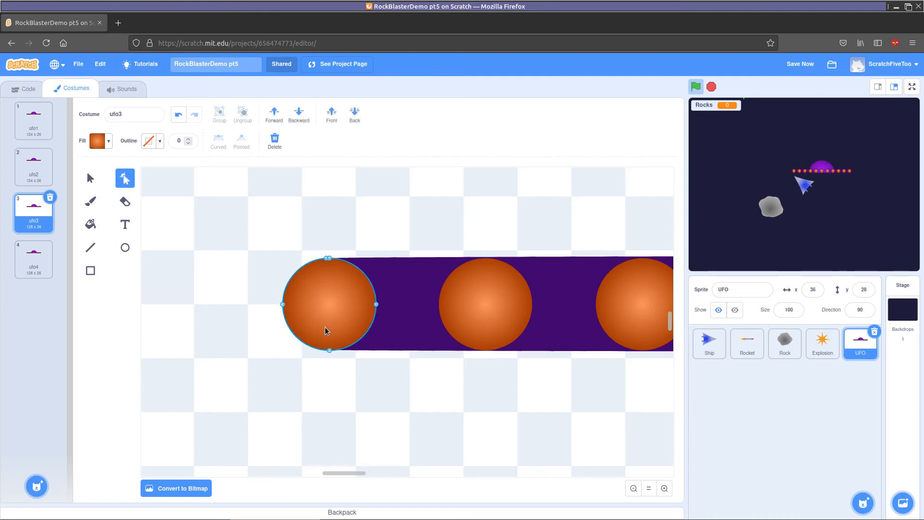
pyautogui.click(327, 351)
pyautogui.click(328, 361)
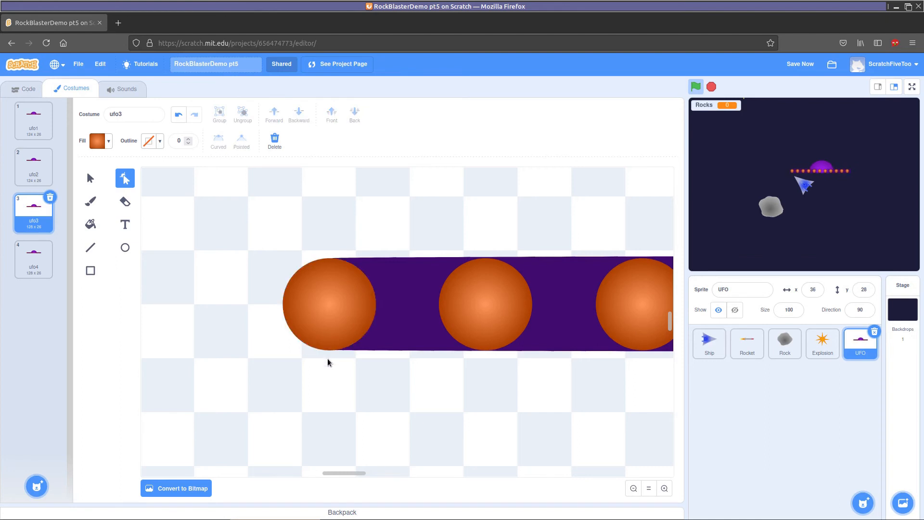
pyautogui.click(325, 318)
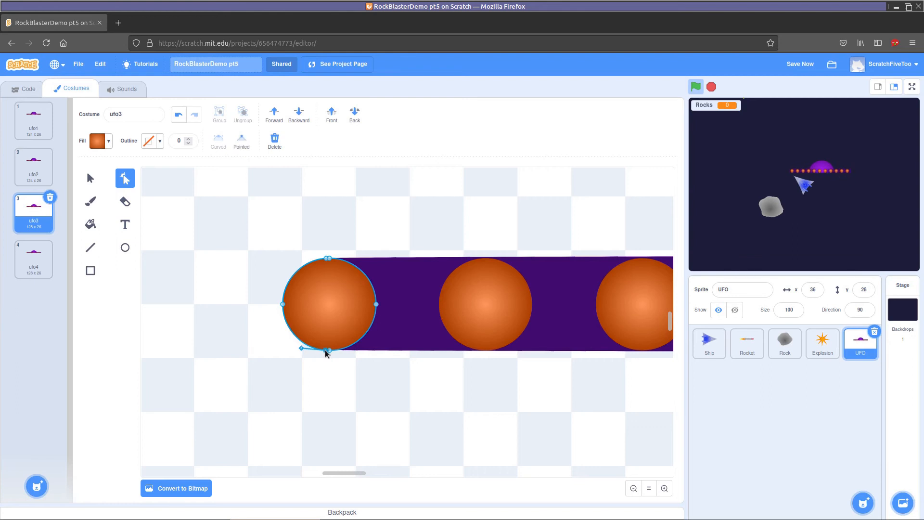
# Delete the two added points and the leftmost point of the circle, cutting it to a half circle flush with the strip's end.
pyautogui.click(326, 259)
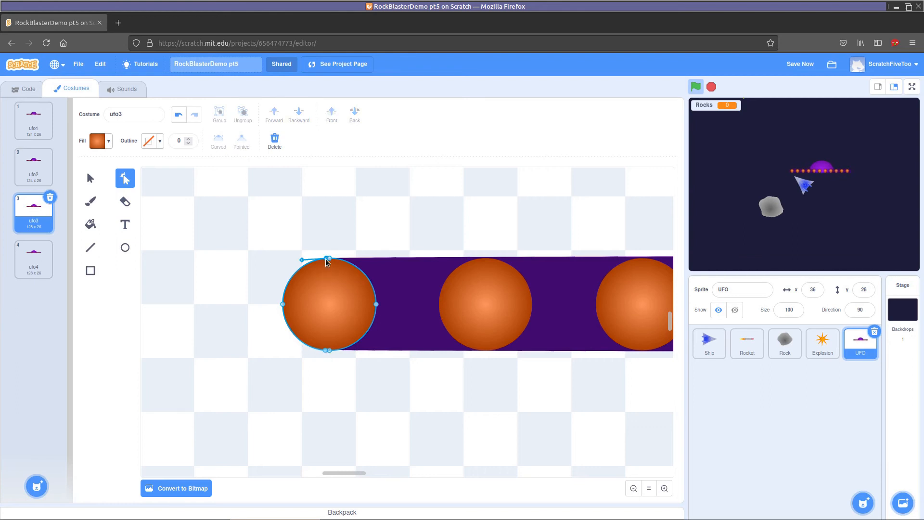
pyautogui.click(326, 351)
pyautogui.click(283, 305)
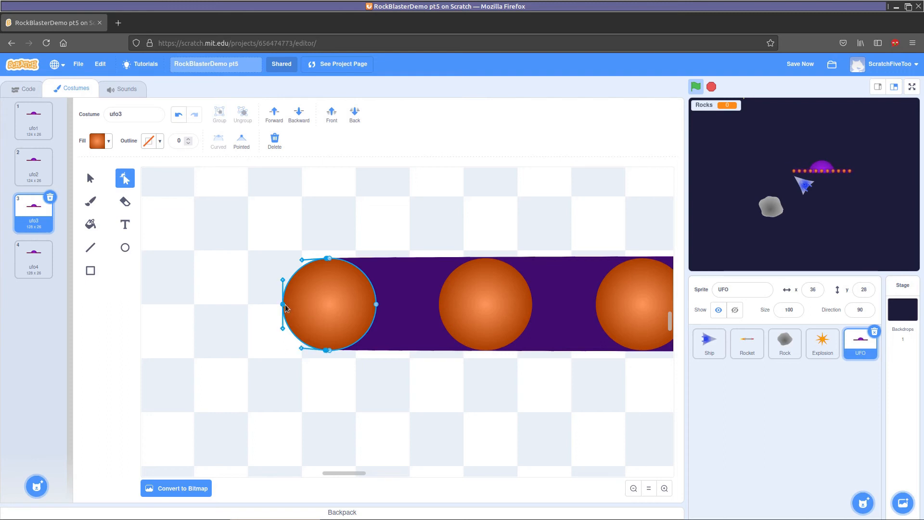
pyautogui.click(275, 141)
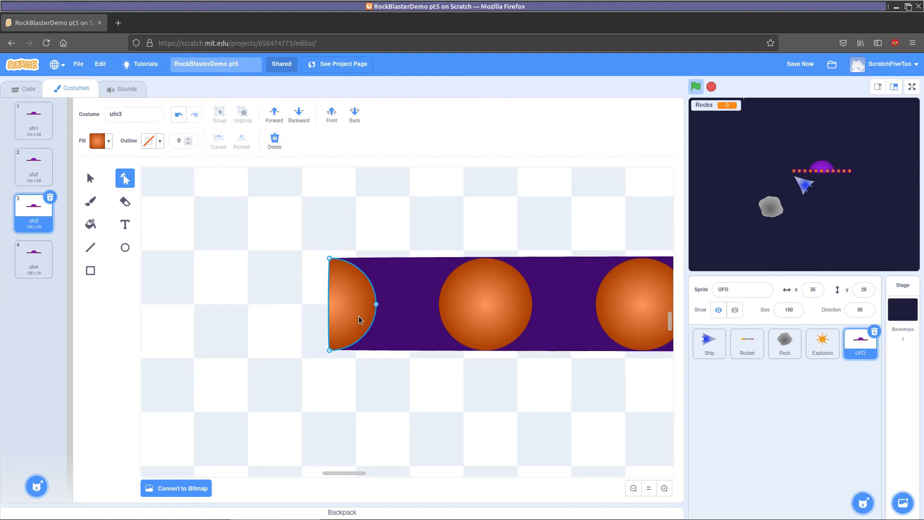
pyautogui.click(89, 178)
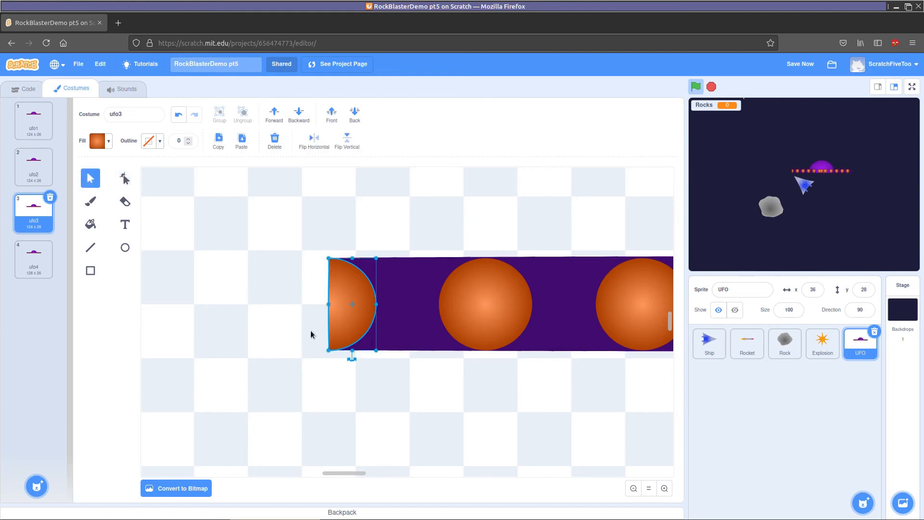
pyautogui.click(423, 309)
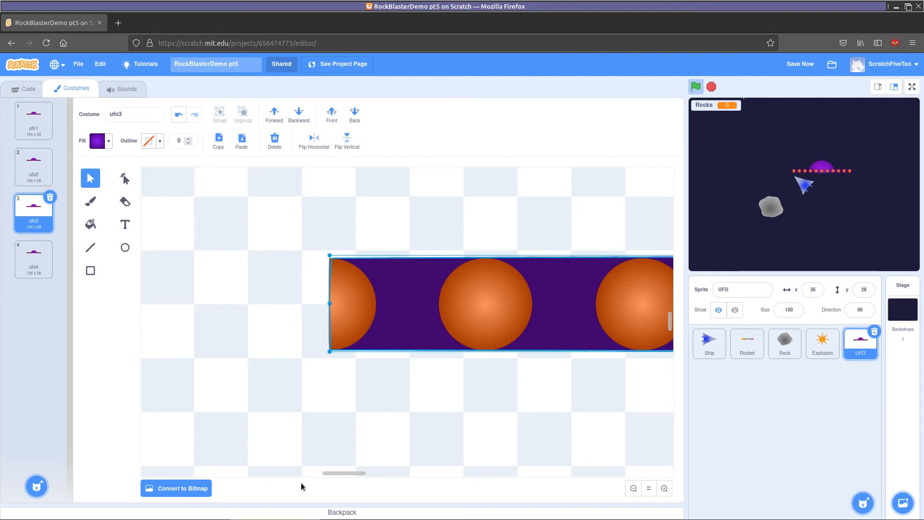
# Move the copied circle horizontally from the middle of the strip to its right end.
pyautogui.moveTo(343, 472); pyautogui.dragTo(378, 472)
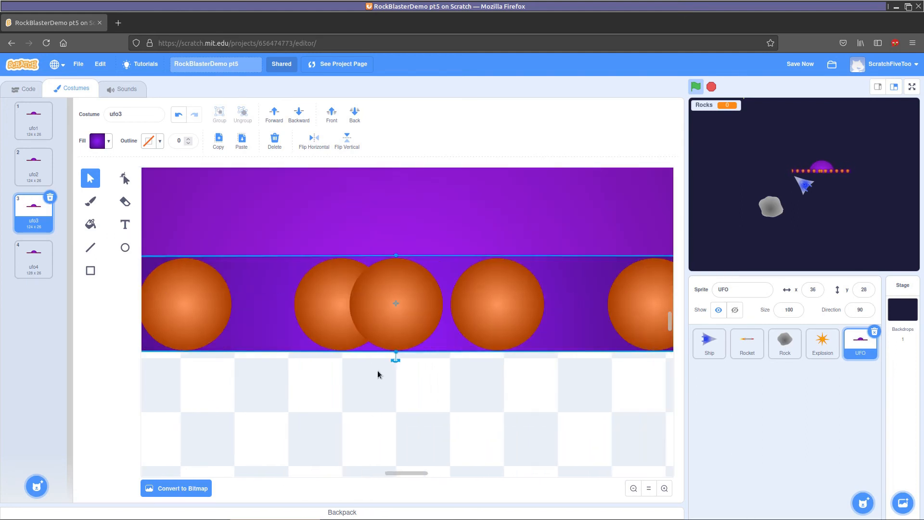
pyautogui.click(394, 303)
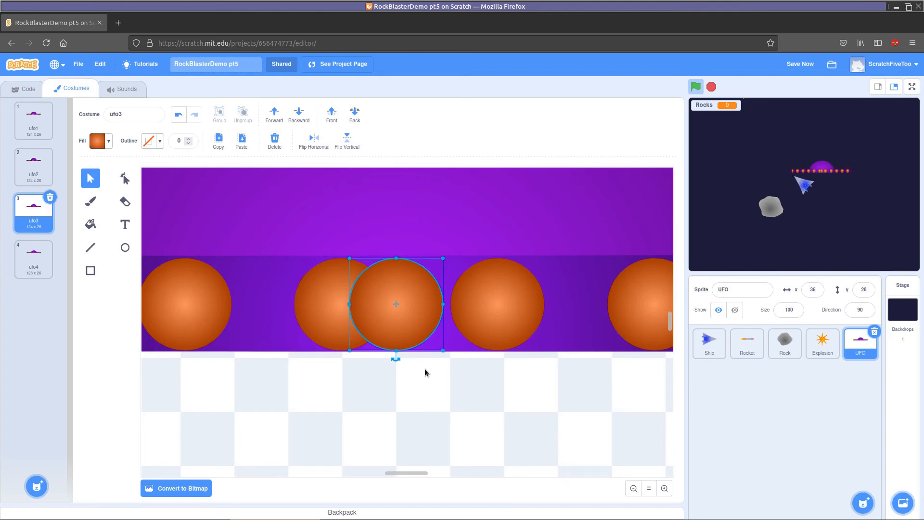
pyautogui.press('Right')
pyautogui.press('Right')
pyautogui.press('Right')
pyautogui.press('Right')
pyautogui.press('Right')
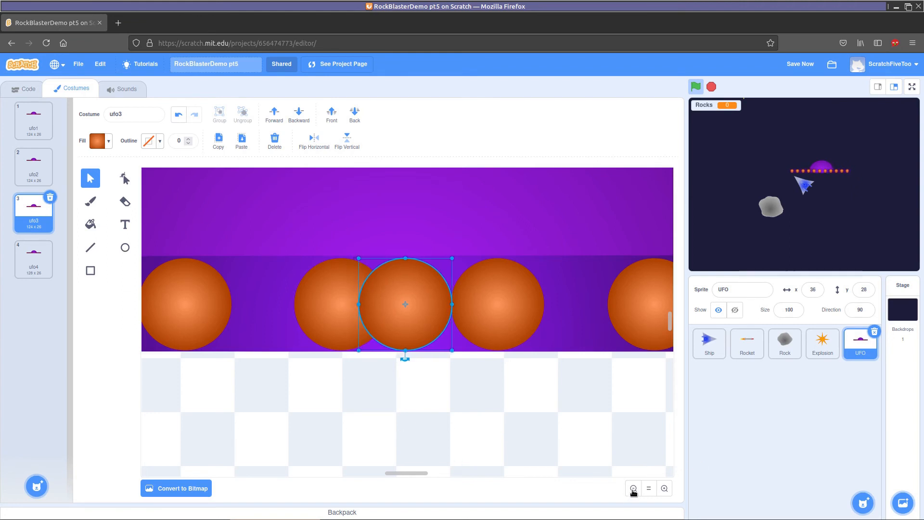
pyautogui.click(649, 489)
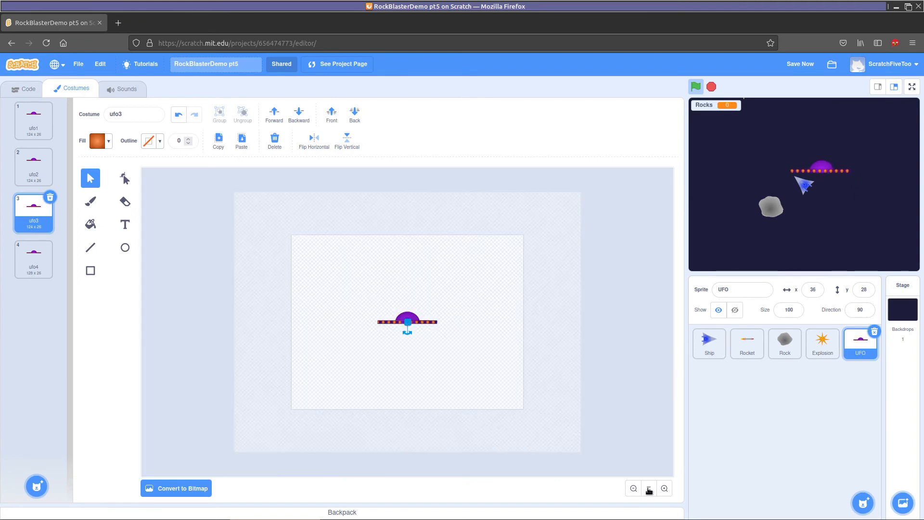
pyautogui.press('Right')
pyautogui.press('Right')
pyautogui.press('Right')
pyautogui.press('Right')
pyautogui.press('Right')
pyautogui.press('Right')
pyautogui.press('Right')
pyautogui.press('Right')
pyautogui.press('Right')
pyautogui.press('Right')
pyautogui.press('Right')
pyautogui.press('Right')
pyautogui.press('Right')
pyautogui.press('Right')
pyautogui.press('Right')
pyautogui.press('Right')
pyautogui.press('Right')
pyautogui.press('Right')
pyautogui.press('Right')
pyautogui.press('Right')
pyautogui.press('Right')
pyautogui.press('Right')
pyautogui.press('Right')
pyautogui.press('Right')
pyautogui.press('Right')
pyautogui.press('Right')
pyautogui.press('Right')
pyautogui.press('Right')
pyautogui.press('Right')
pyautogui.press('Right')
pyautogui.press('Right')
pyautogui.press('Right')
pyautogui.press('Right')
pyautogui.press('Right')
pyautogui.press('Right')
pyautogui.press('Right')
pyautogui.press('Right')
pyautogui.press('Right')
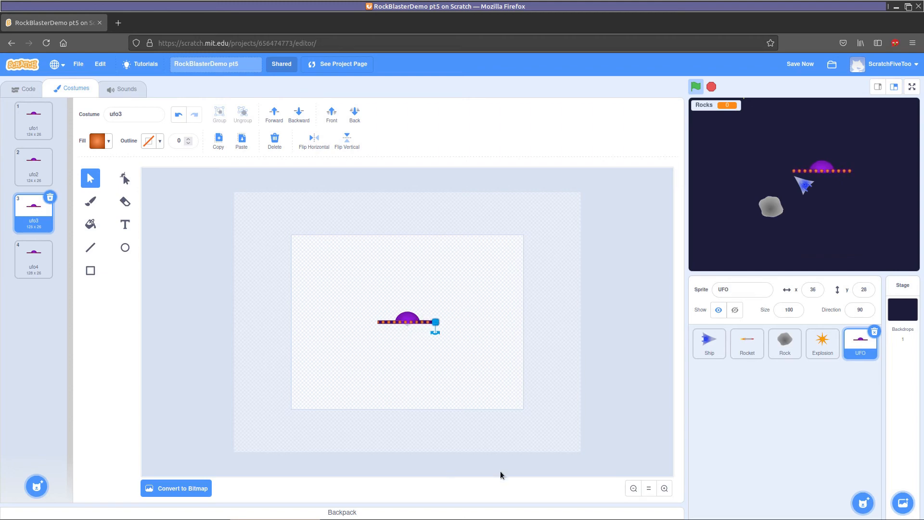
# Nudge the copied circle right until its centre lines up with the strip's right edge.
pyautogui.click(665, 488)
pyautogui.click(665, 488)
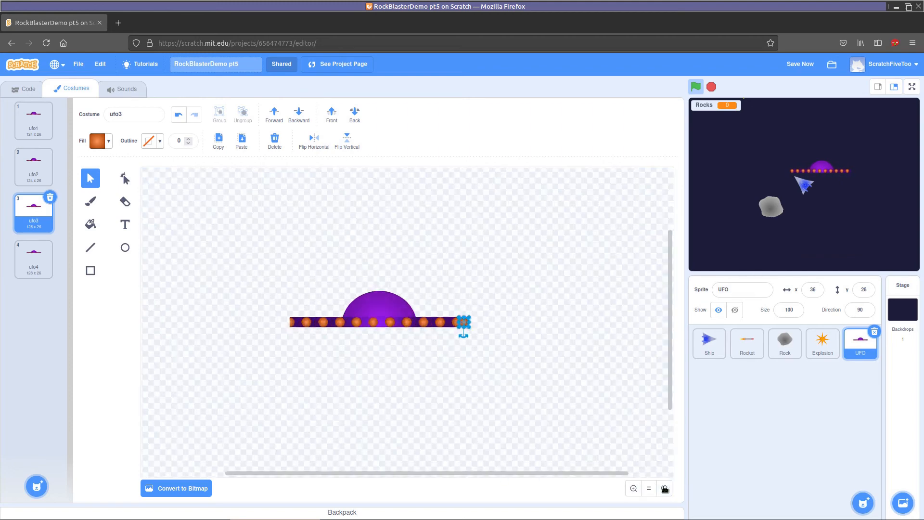
pyautogui.click(665, 489)
pyautogui.click(665, 489)
pyautogui.click(665, 489)
pyautogui.click(665, 488)
pyautogui.click(665, 489)
pyautogui.click(664, 488)
pyautogui.click(665, 489)
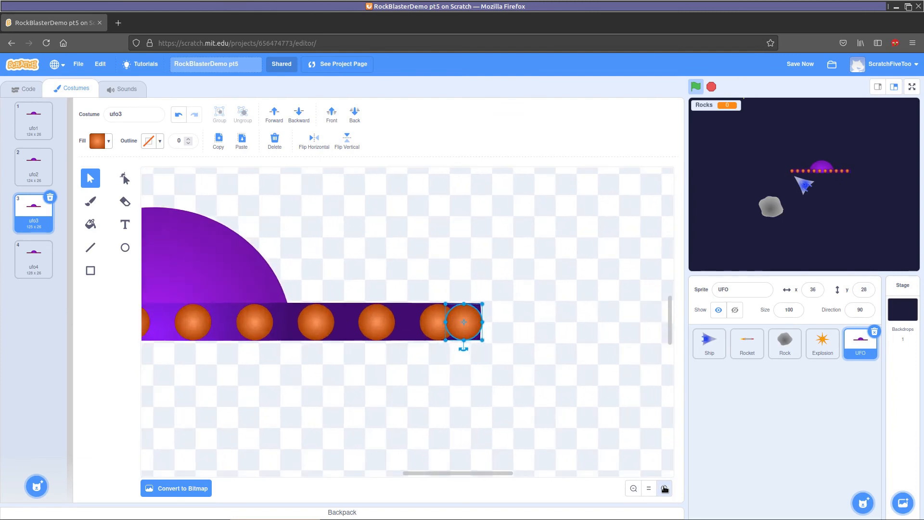
pyautogui.click(664, 489)
pyautogui.click(665, 488)
pyautogui.click(665, 489)
pyautogui.click(665, 489)
pyautogui.click(665, 489)
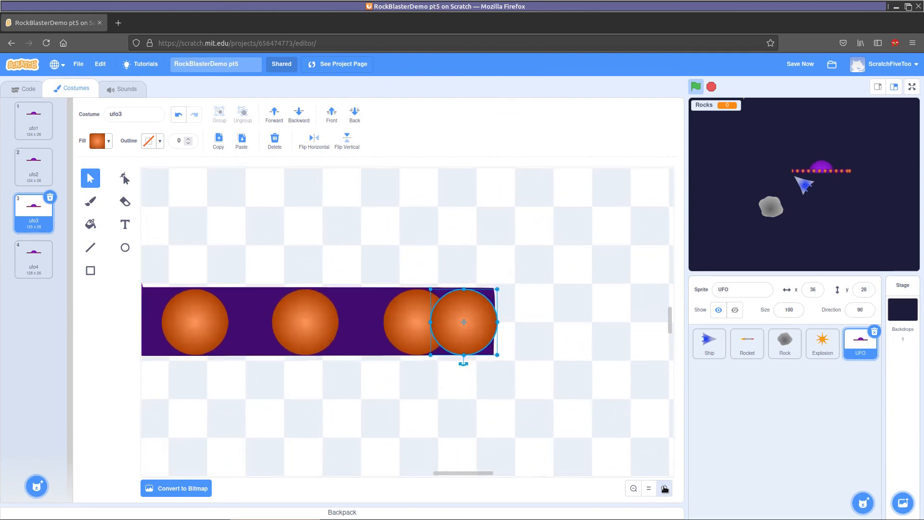
pyautogui.click(665, 489)
pyautogui.press('Right')
pyautogui.press('Right')
pyautogui.press('Right')
pyautogui.press('Right')
pyautogui.press('Right')
pyautogui.press('Right')
pyautogui.press('Right')
pyautogui.press('Right')
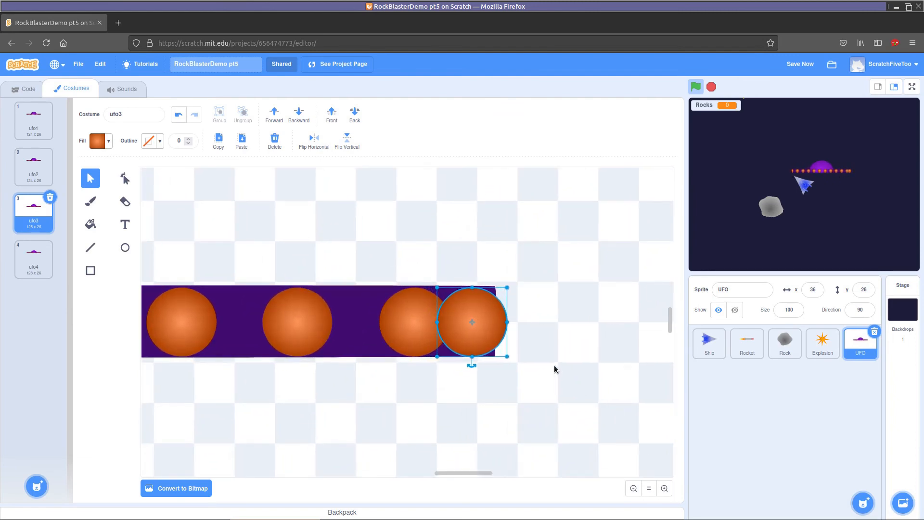
pyautogui.press('Right')
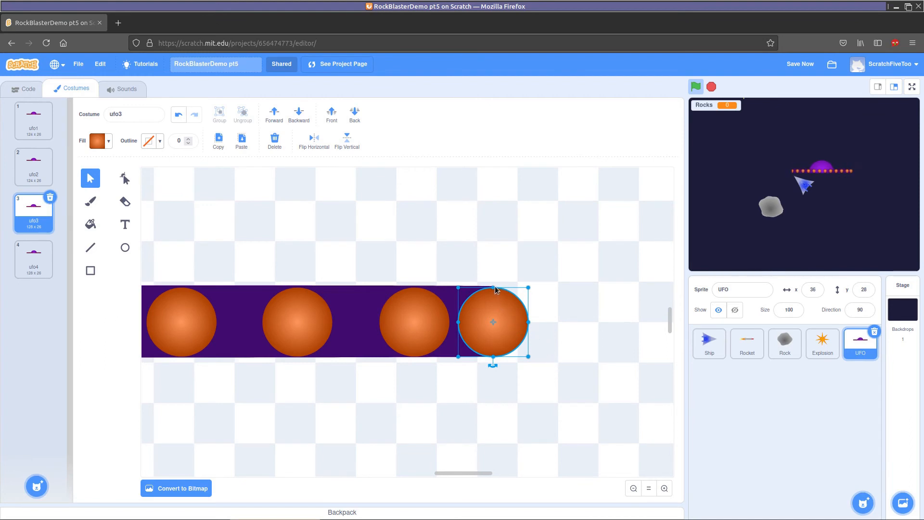
# Add curve points to ufo3's rightmost circle, just right of its top and bottom points, using the Reshape tool.
pyautogui.click(664, 489)
pyautogui.click(666, 490)
pyautogui.click(665, 489)
pyautogui.click(666, 489)
pyautogui.click(666, 490)
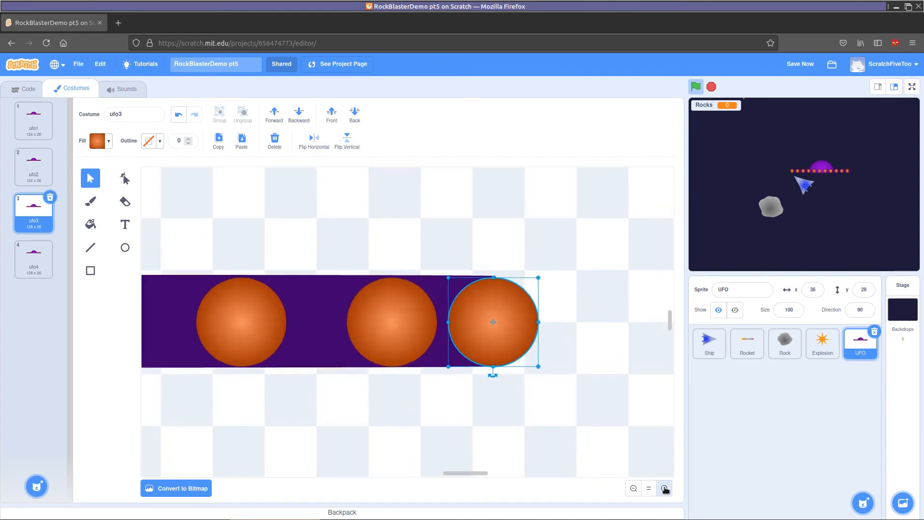
pyautogui.click(666, 489)
pyautogui.click(666, 489)
pyautogui.click(666, 490)
pyautogui.click(665, 490)
pyautogui.click(664, 488)
pyautogui.click(665, 489)
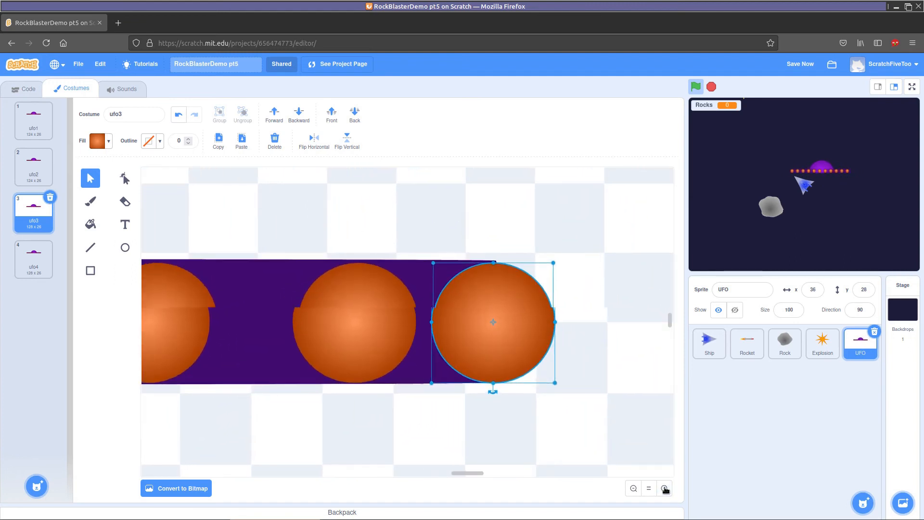
pyautogui.click(665, 488)
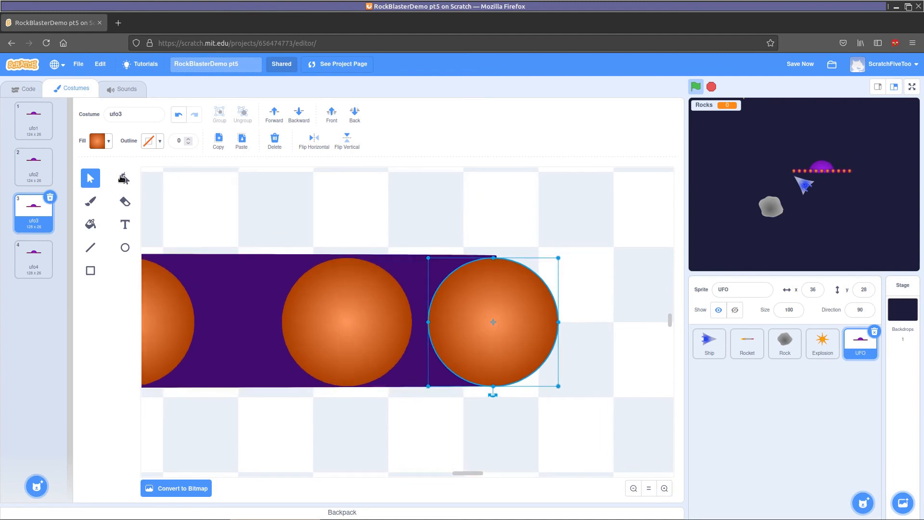
pyautogui.click(123, 178)
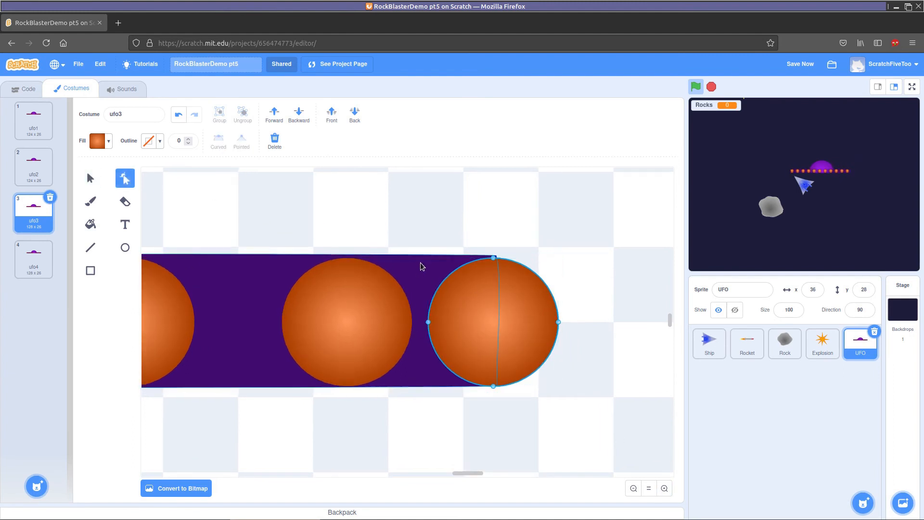
pyautogui.click(496, 258)
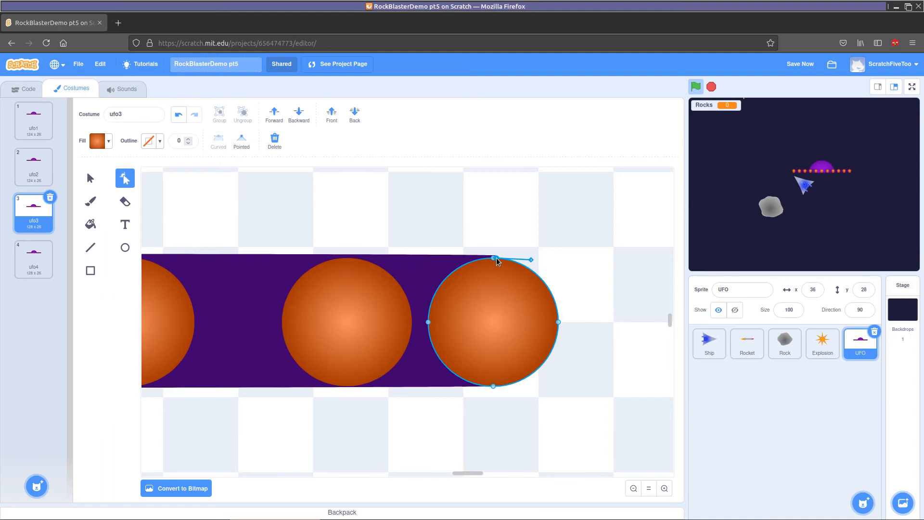
pyautogui.click(496, 387)
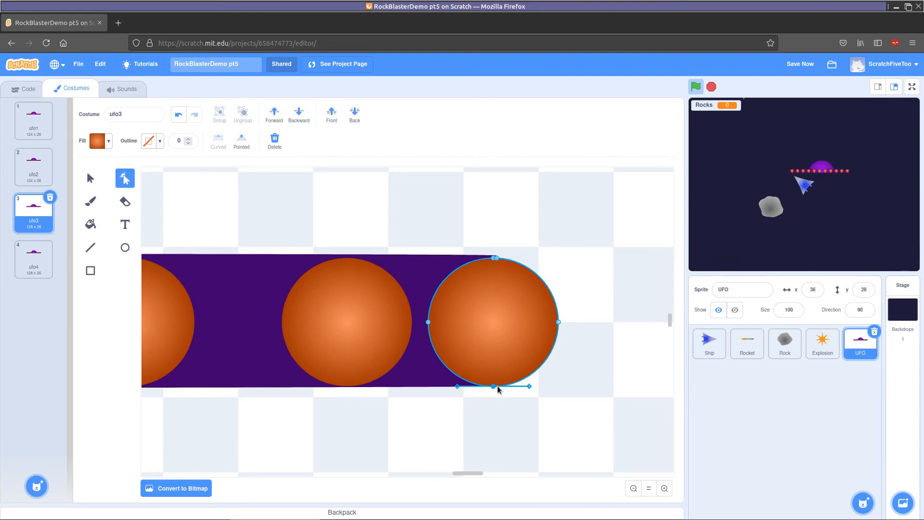
pyautogui.click(498, 387)
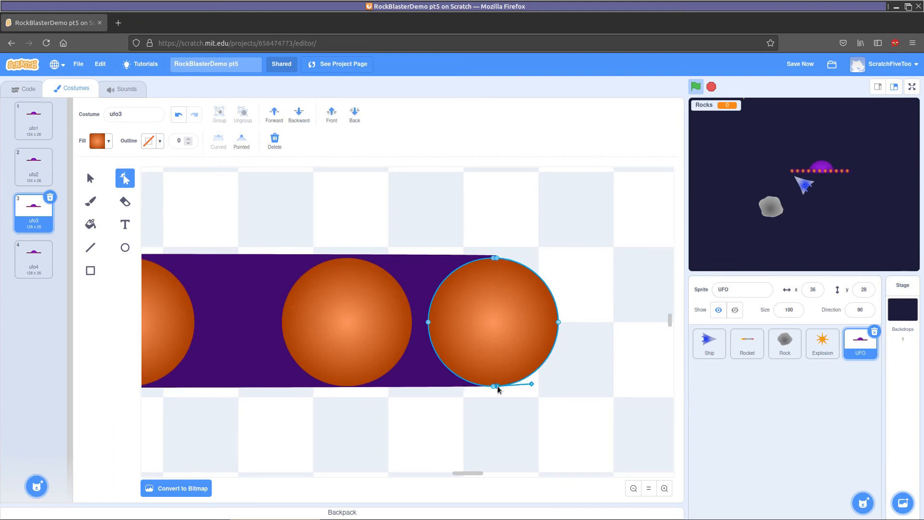
# Delete the two added points and the rightmost point of the circle, cutting it to a half circle.
pyautogui.click(559, 322)
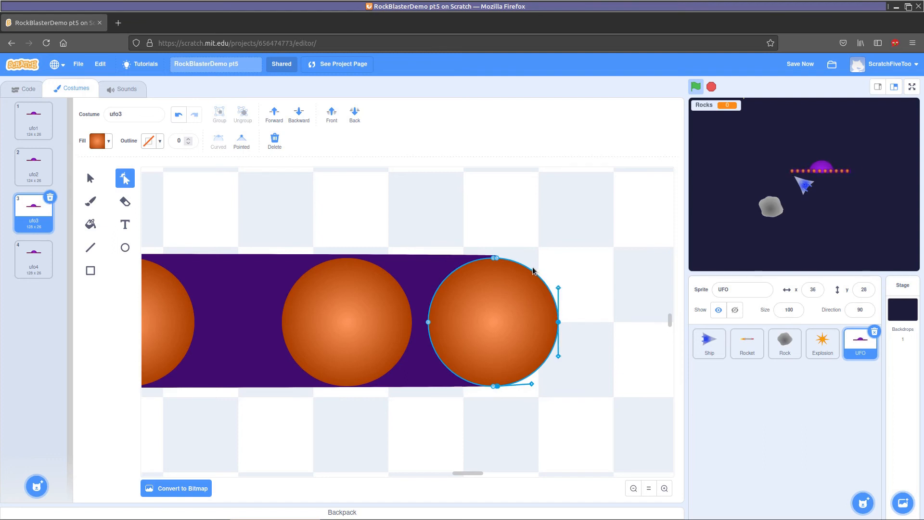
pyautogui.click(497, 258)
pyautogui.click(275, 140)
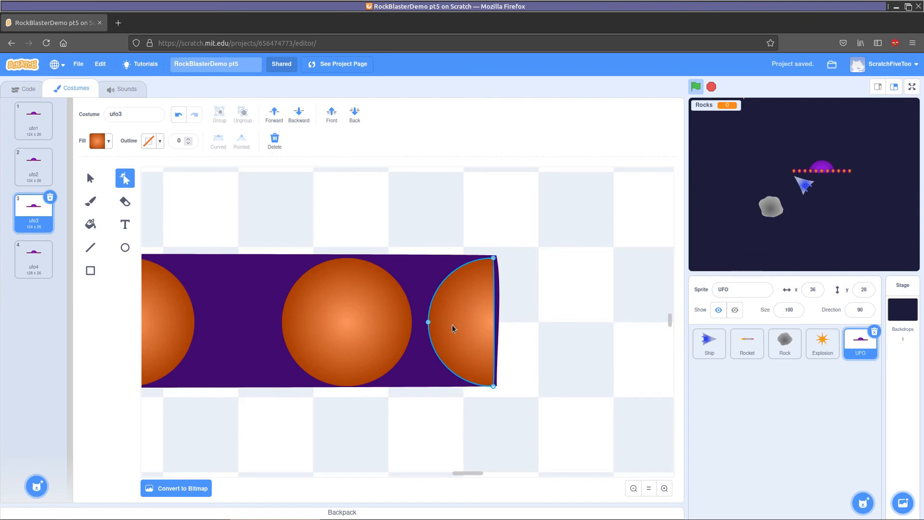
# Nudge the half circle right until its flat side meets the strip's right end, and check the light animation in full screen.
pyautogui.click(90, 179)
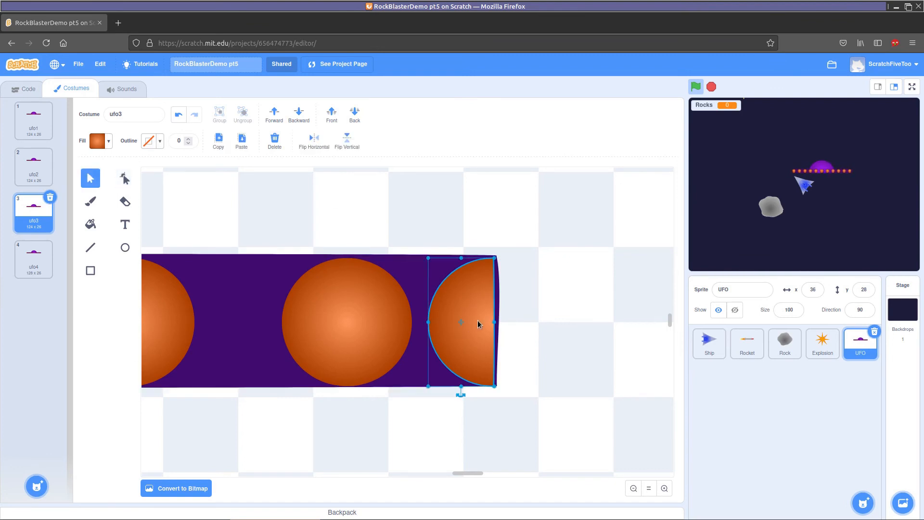
pyautogui.press('Right')
pyautogui.press('Right')
pyautogui.press('Right')
pyautogui.press('Right')
pyautogui.press('Right')
pyautogui.press('Right')
pyautogui.press('Right')
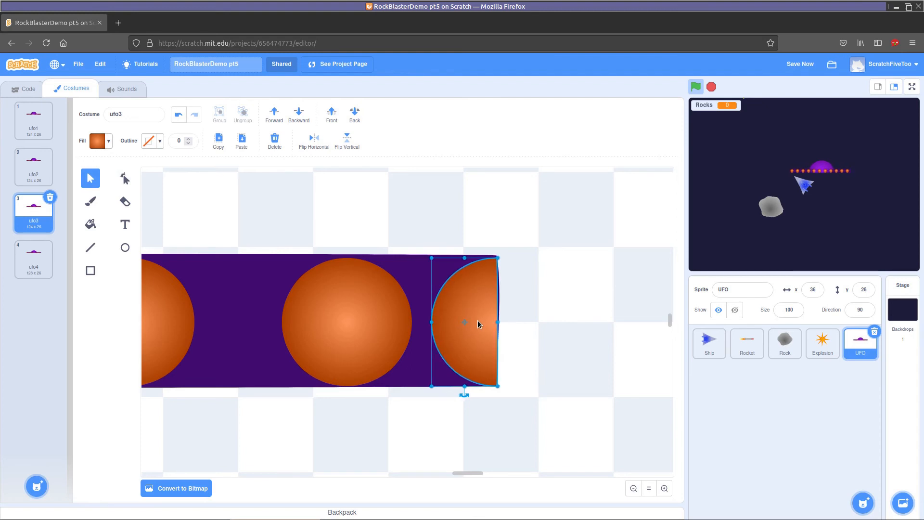
pyautogui.press('Right')
pyautogui.press('Right')
pyautogui.press('Right')
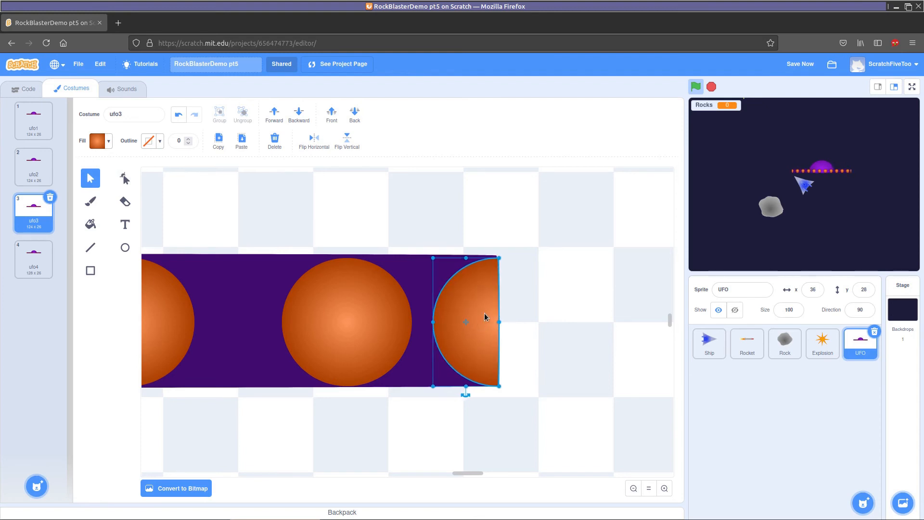
pyautogui.click(913, 88)
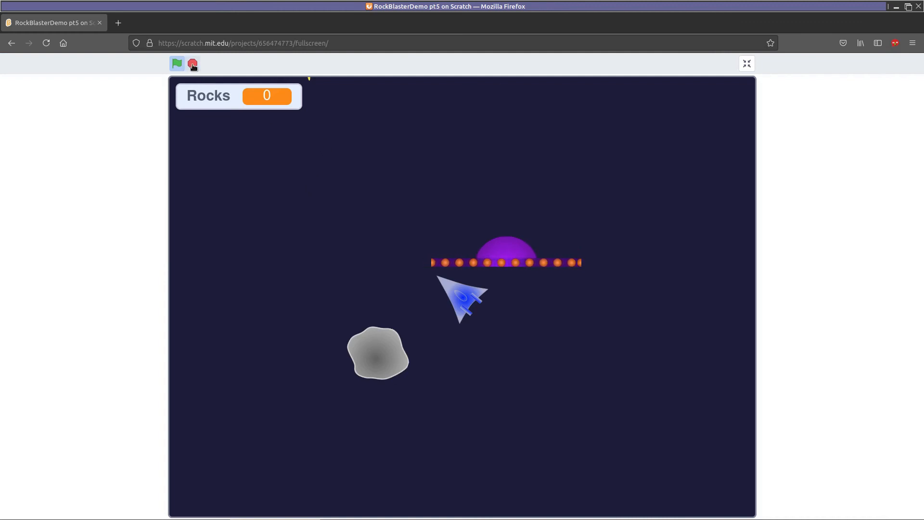
pyautogui.click(747, 64)
# Replace costume ufo4 with a duplicate of the trimmed ufo3, and watch the UFO animation in full screen.
pyautogui.click(33, 265)
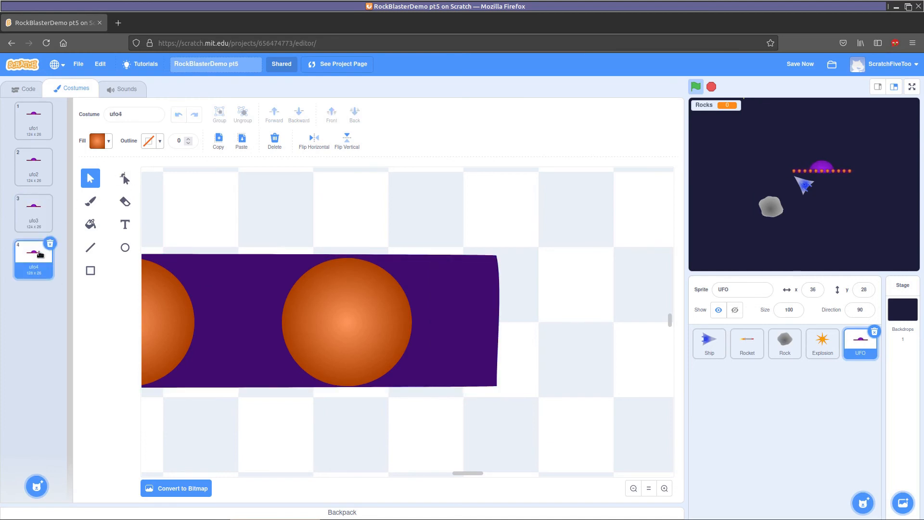
pyautogui.click(33, 214)
pyautogui.rightClick(34, 215)
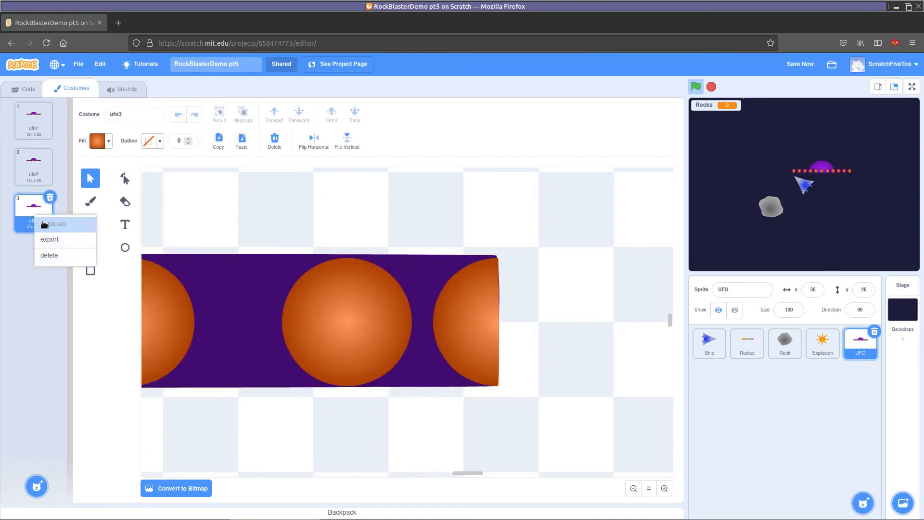
pyautogui.click(35, 223)
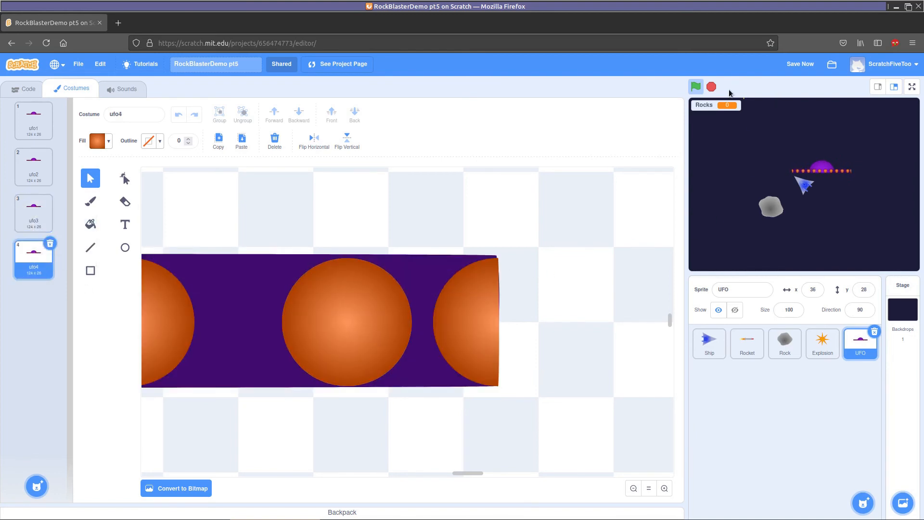
pyautogui.click(912, 87)
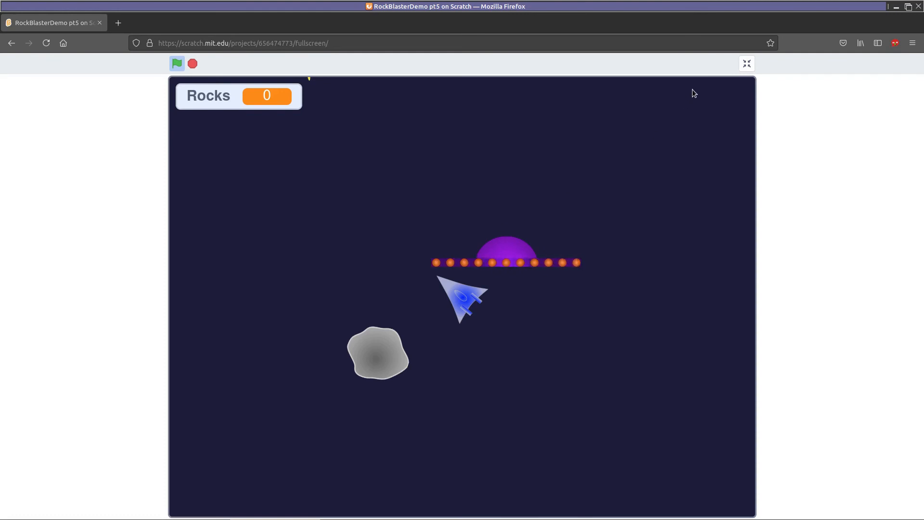
pyautogui.click(747, 64)
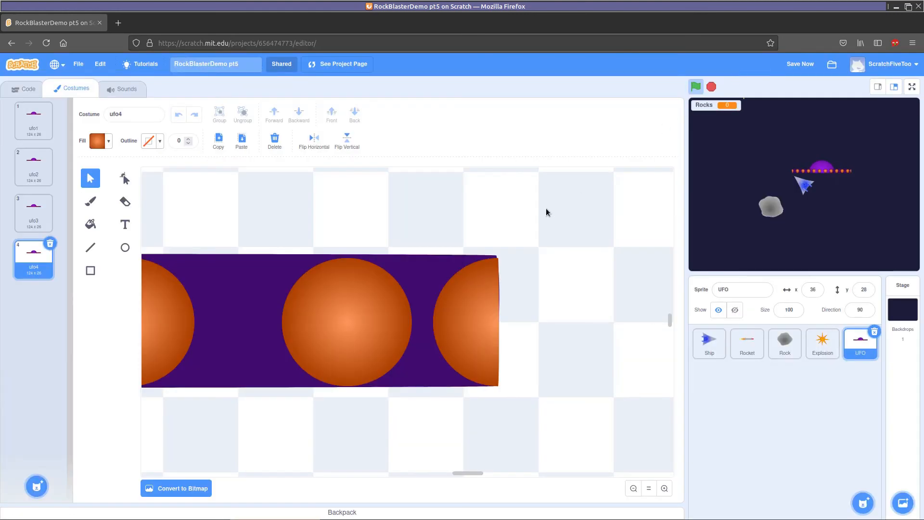
# Add a curve point midway along the straight edge of ufo3's rightmost half circle with the Reshape tool.
pyautogui.click(489, 307)
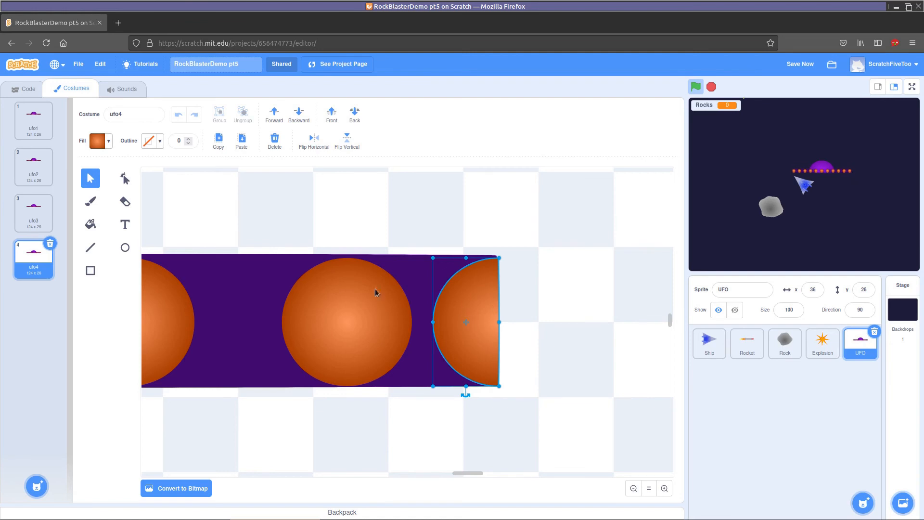
pyautogui.click(28, 212)
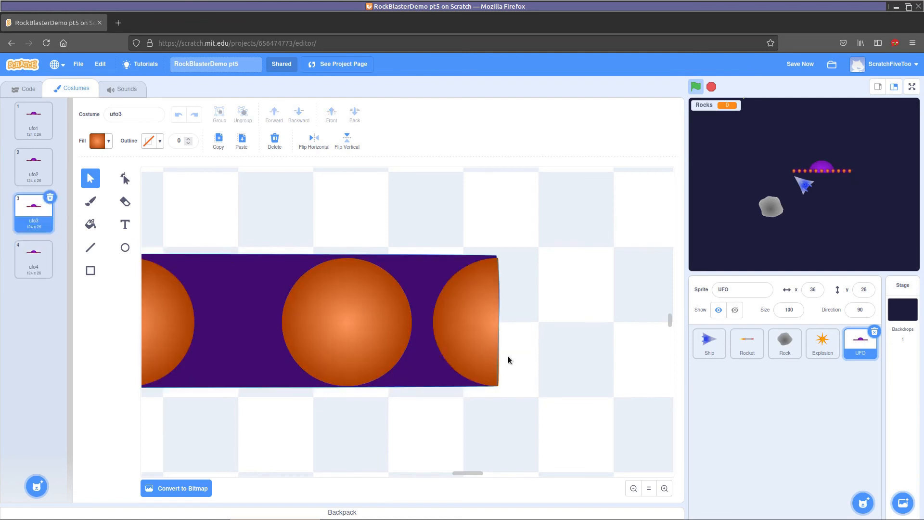
pyautogui.click(478, 319)
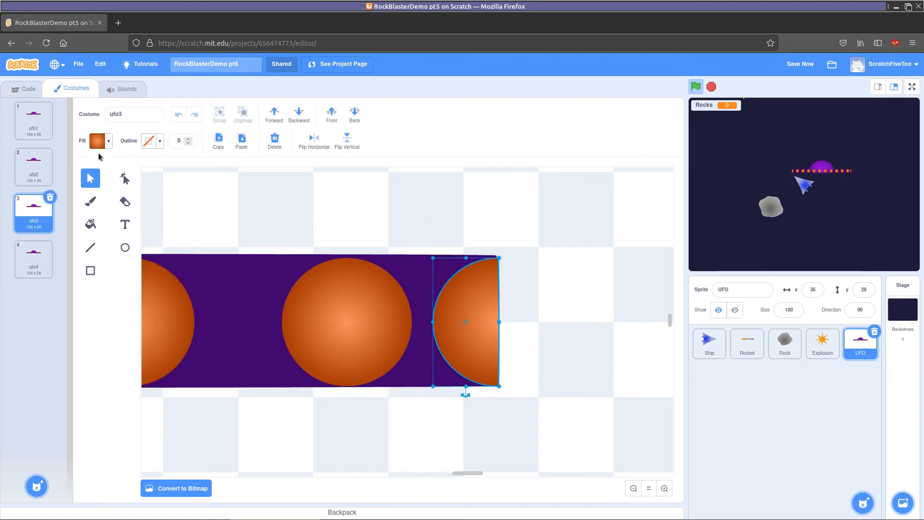
pyautogui.click(125, 179)
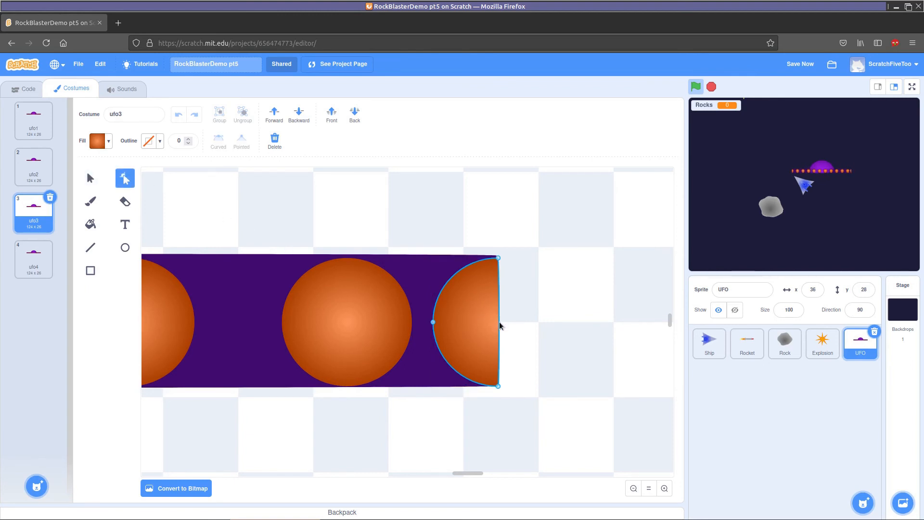
pyautogui.click(499, 322)
# Move the added midpoint right, slightly past the strip's end, so the half circle's straight edge bulges outward.
pyautogui.moveTo(499, 322); pyautogui.dragTo(511, 322)
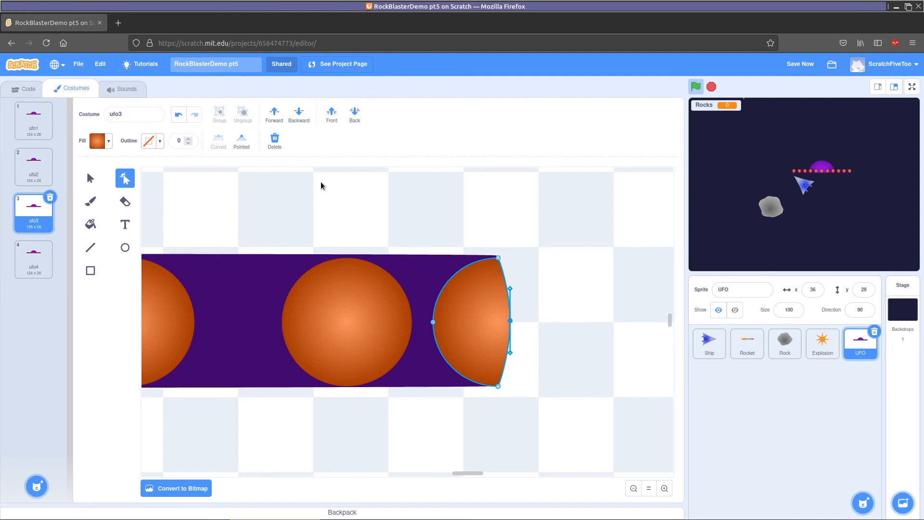
pyautogui.hotkey('ctrl', 'z')
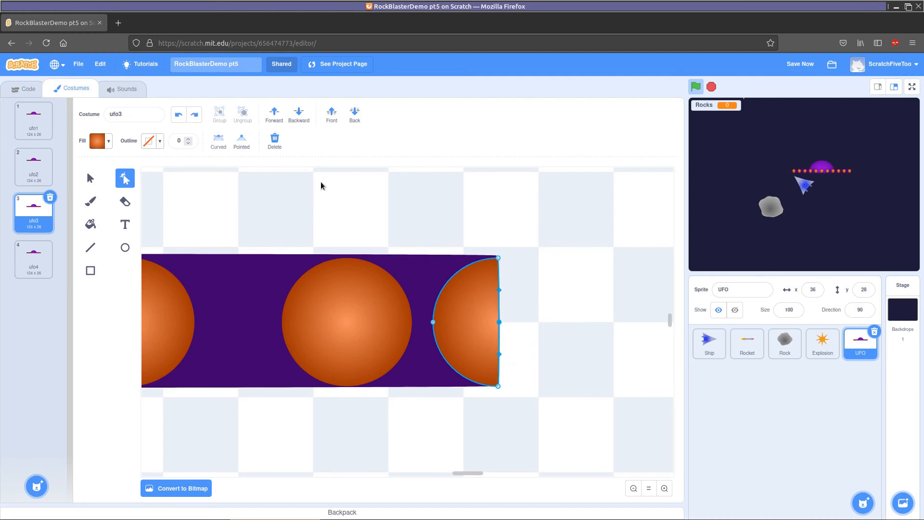
pyautogui.hotkey('ctrl', 'shift', 'z')
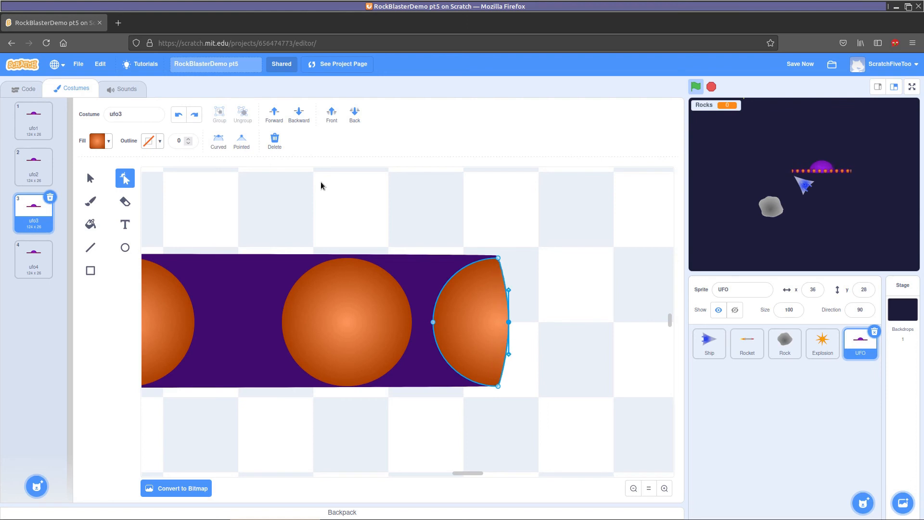
pyautogui.press('Right')
pyautogui.press('Right')
pyautogui.press('Right')
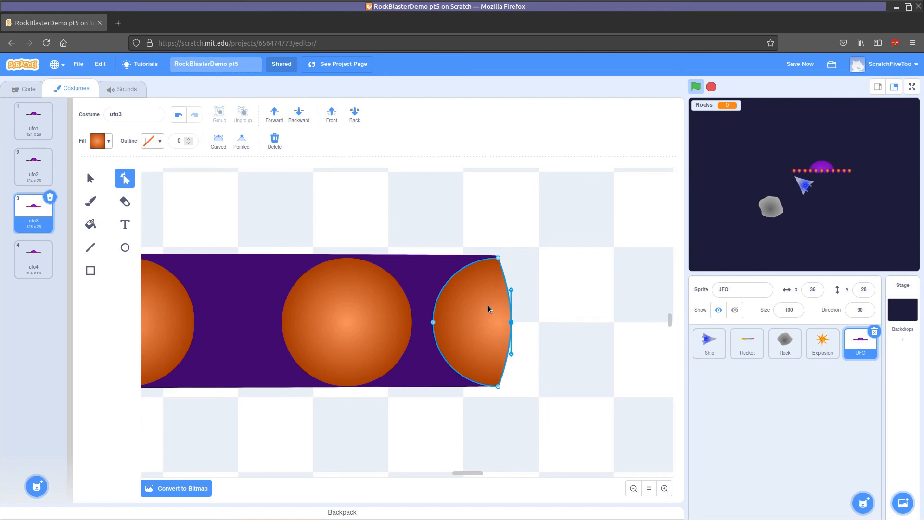
pyautogui.press('Right')
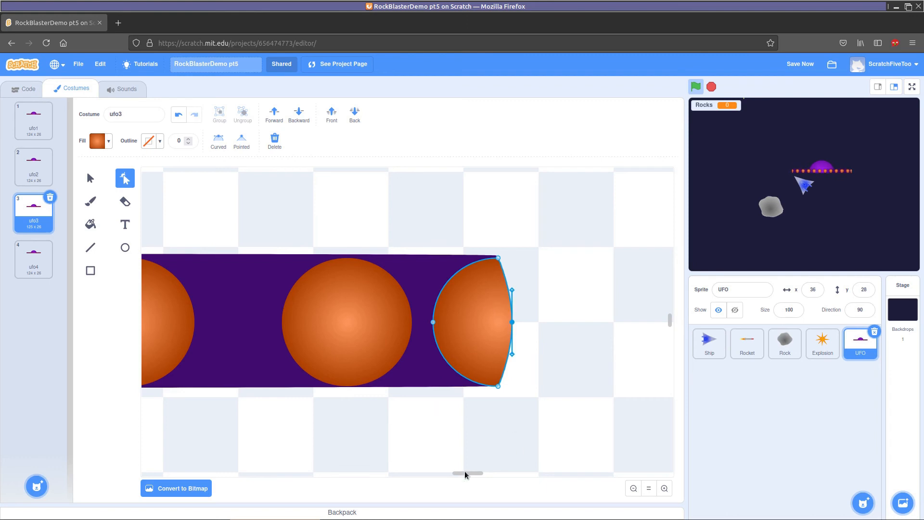
# Add a curve point midway along the straight edge of the half circle at the strip's left end.
pyautogui.moveTo(466, 475); pyautogui.dragTo(409, 459)
pyautogui.click(361, 321)
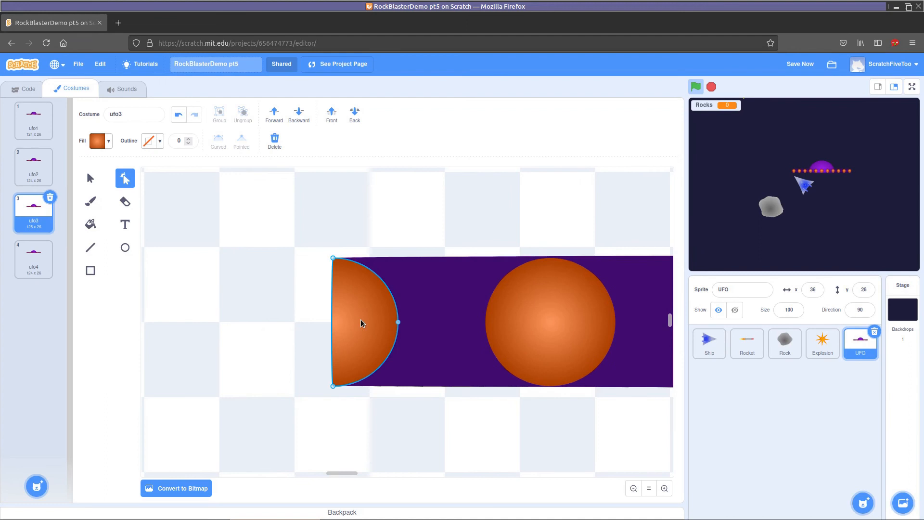
pyautogui.click(331, 321)
# Nudge the new midpoint left, slightly past the strip's left end, so that half circle's straight edge bulges outward.
pyautogui.press('Left')
pyautogui.press('Left')
pyautogui.press('Left')
pyautogui.press('Left')
pyautogui.press('Left')
pyautogui.press('Left')
pyautogui.press('Left')
pyautogui.press('Left')
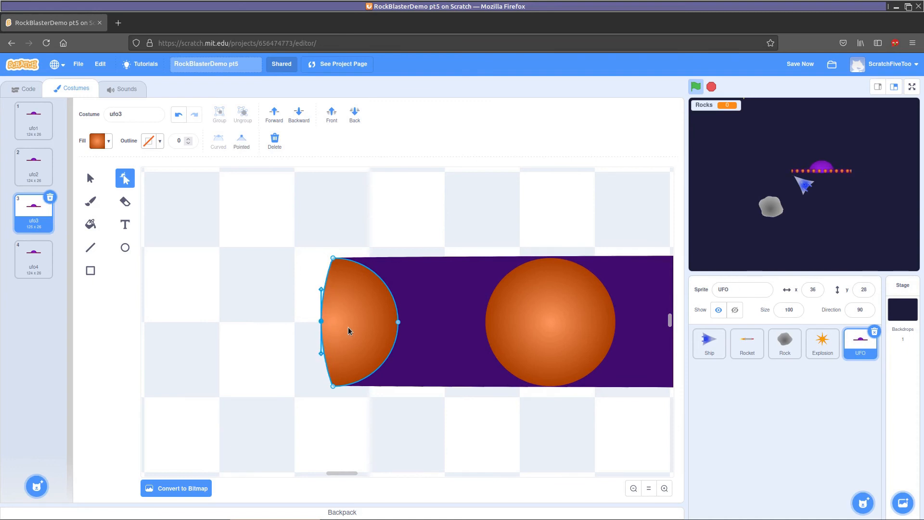
pyautogui.press('Left')
pyautogui.press('Left')
pyautogui.press('Left')
pyautogui.press('Left')
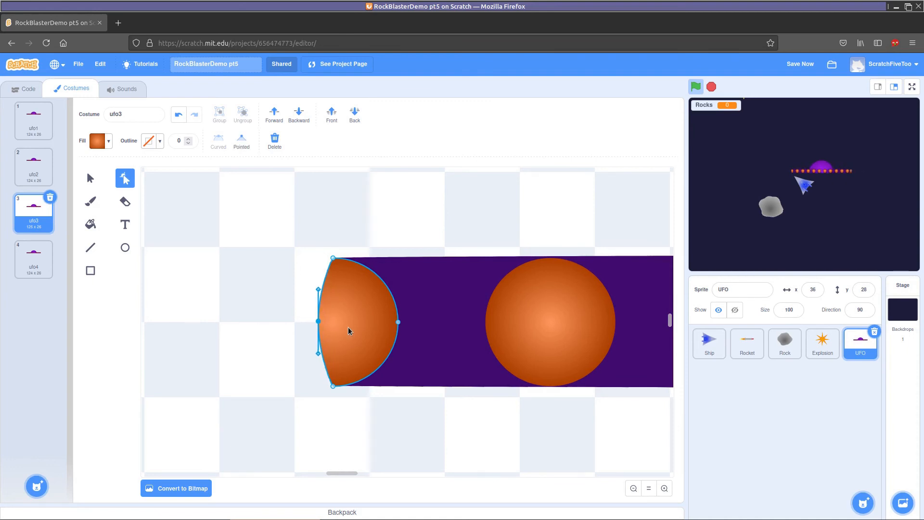
# Delete the outdated costume ufo4 and duplicate the reshaped ufo3 to take its place.
pyautogui.click(44, 251)
pyautogui.click(50, 243)
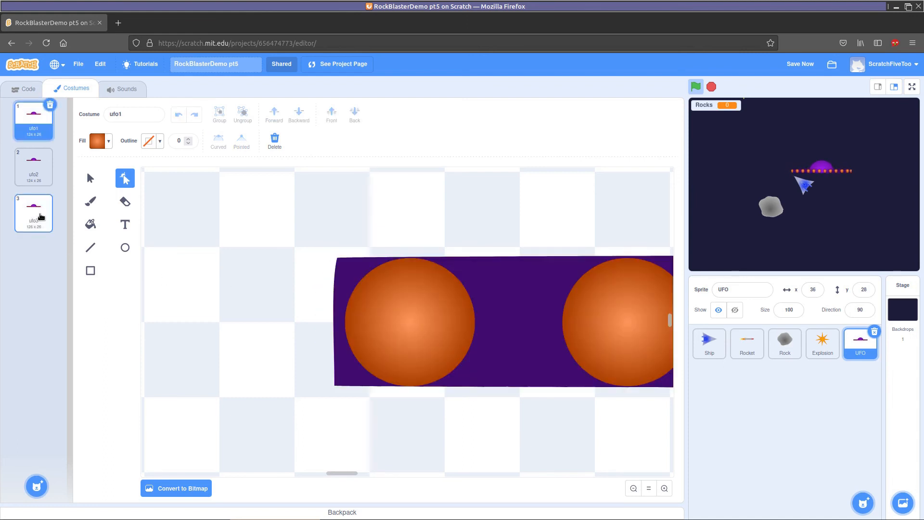
pyautogui.rightClick(41, 218)
pyautogui.click(58, 224)
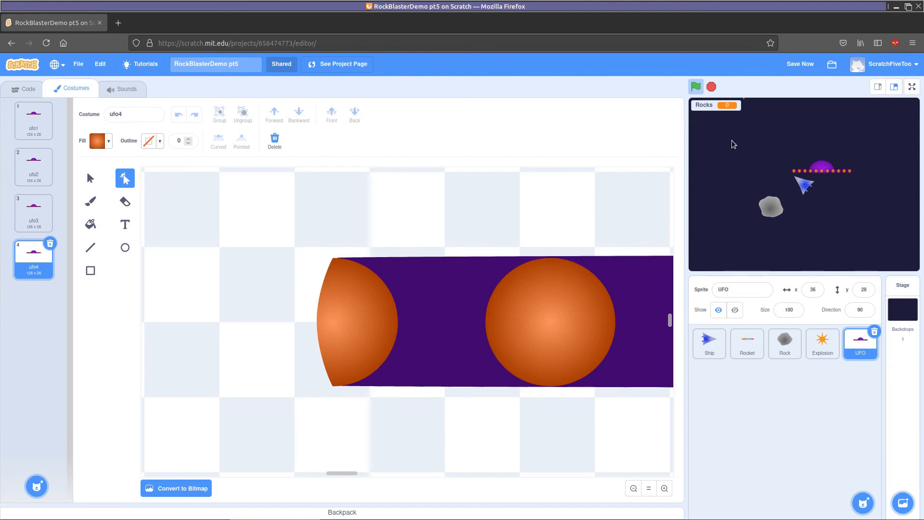
# Check the UFO's light animation in full screen, and return to the UFO sprite's code.
pyautogui.click(912, 86)
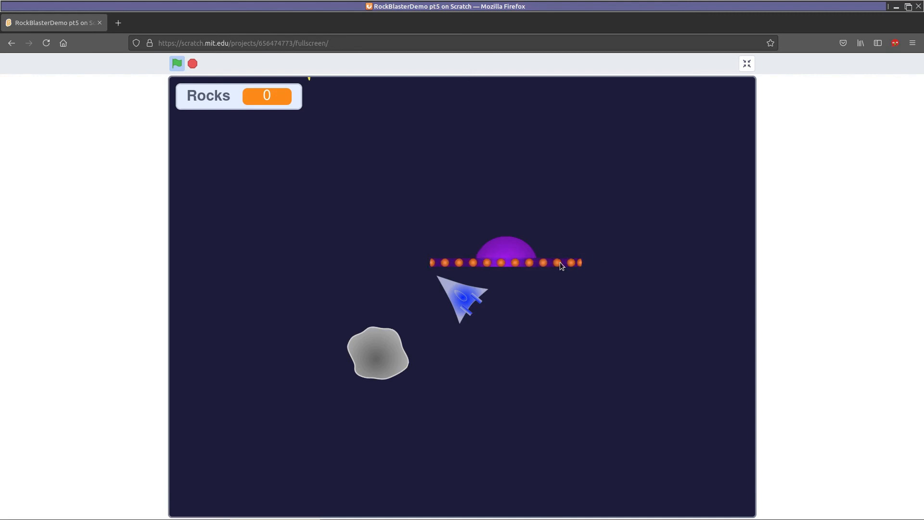
pyautogui.click(746, 66)
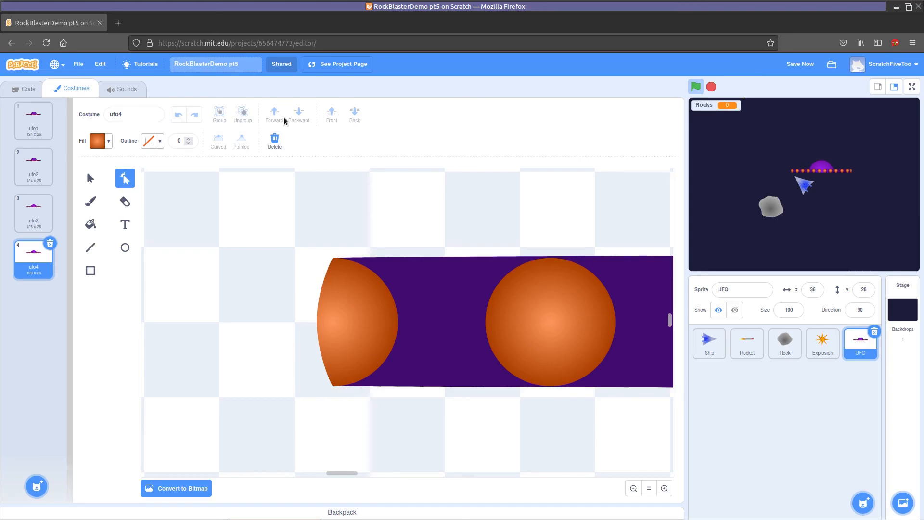
pyautogui.click(27, 90)
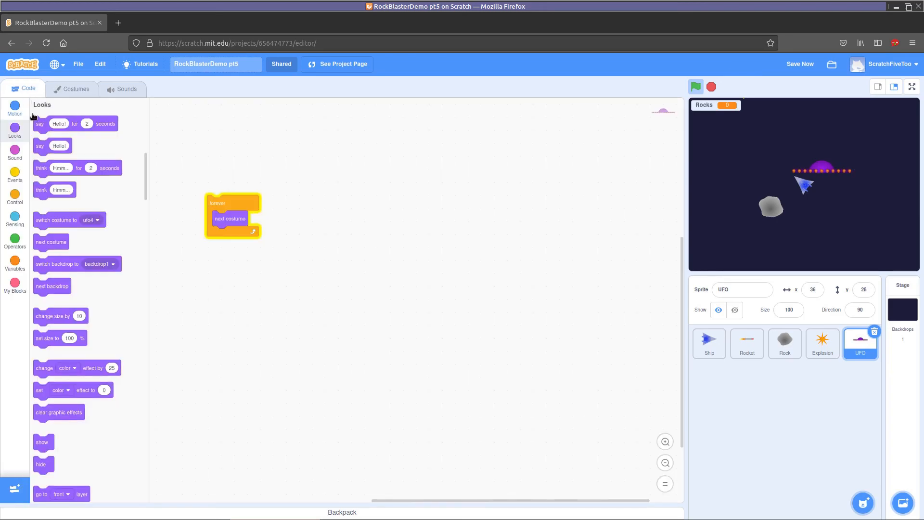
# Add a wait of .05 seconds after next costume inside the forever loop, and check the UFO animation in full screen.
pyautogui.click(15, 176)
pyautogui.click(15, 197)
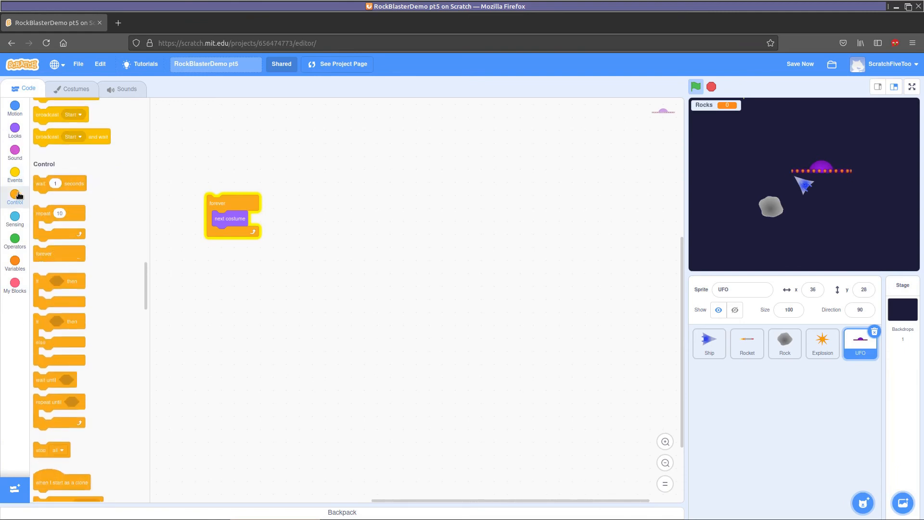
pyautogui.moveTo(43, 124); pyautogui.dragTo(245, 248)
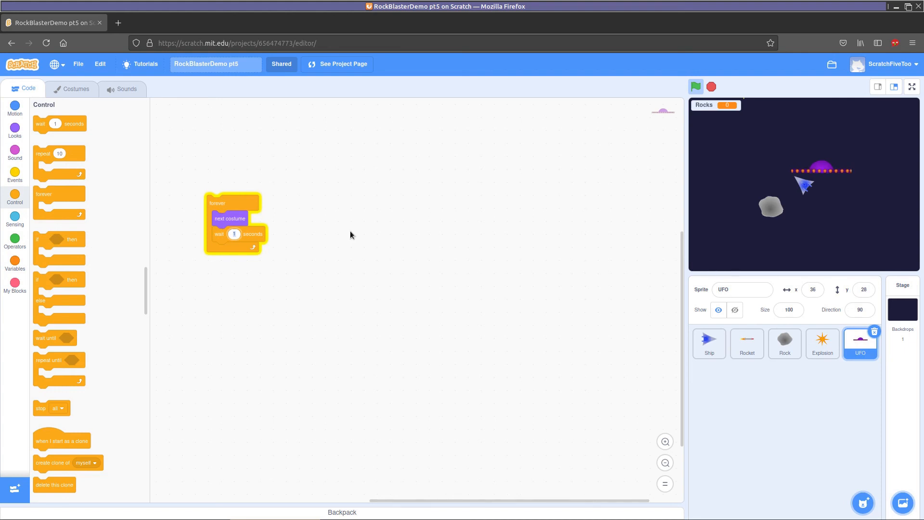
pyautogui.write('.05')
pyautogui.click(359, 231)
pyautogui.click(912, 87)
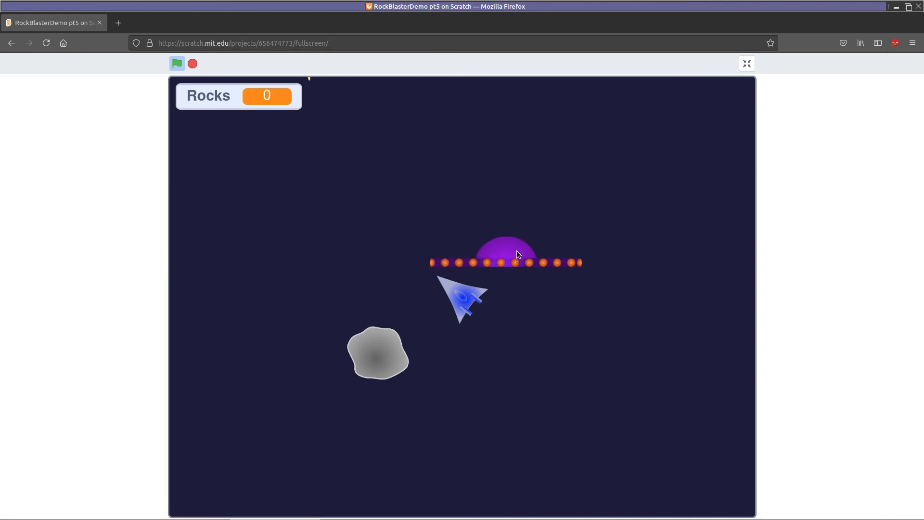
pyautogui.click(747, 64)
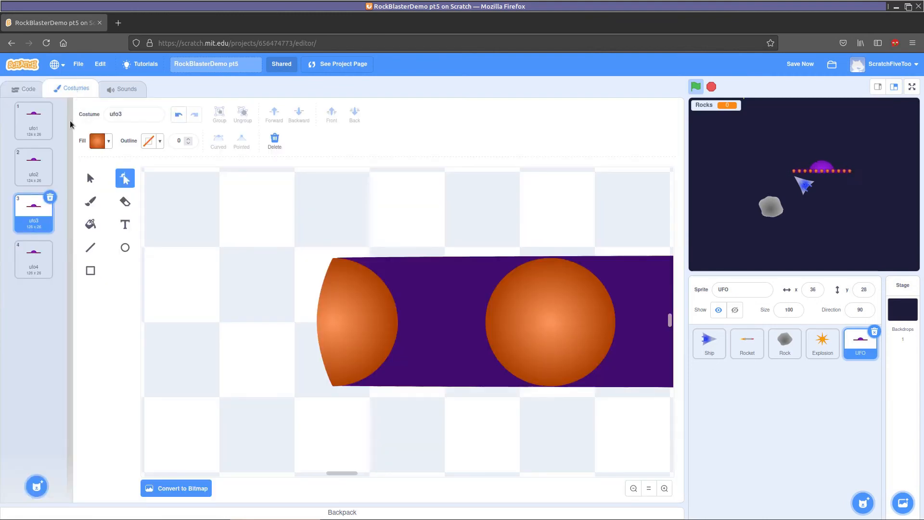
# Examine the whole UFO and its purple dome in costume ufo1, and open costume ufo2.
pyautogui.click(40, 125)
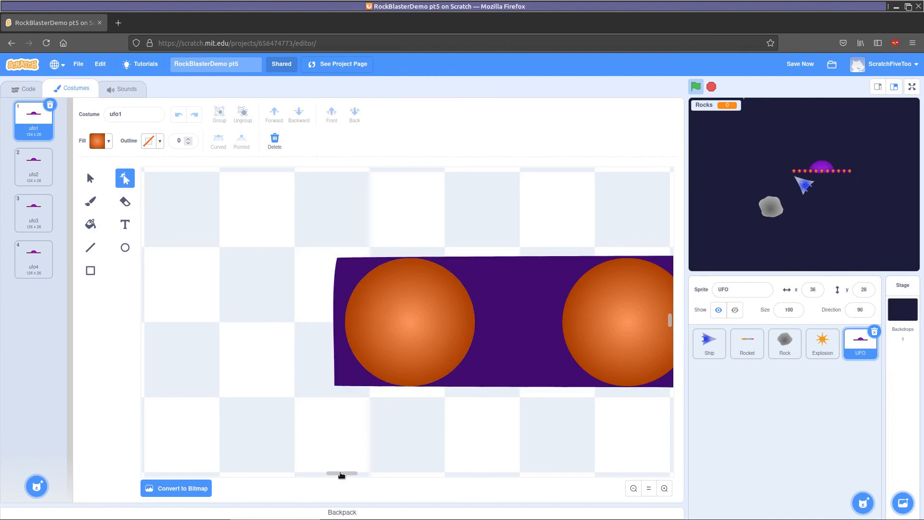
pyautogui.moveTo(341, 475); pyautogui.dragTo(402, 473)
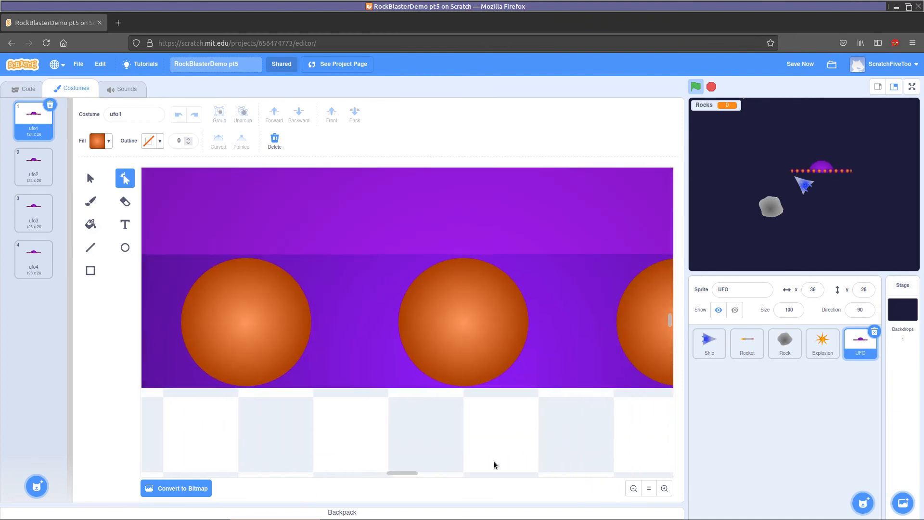
pyautogui.moveTo(671, 324); pyautogui.dragTo(671, 320)
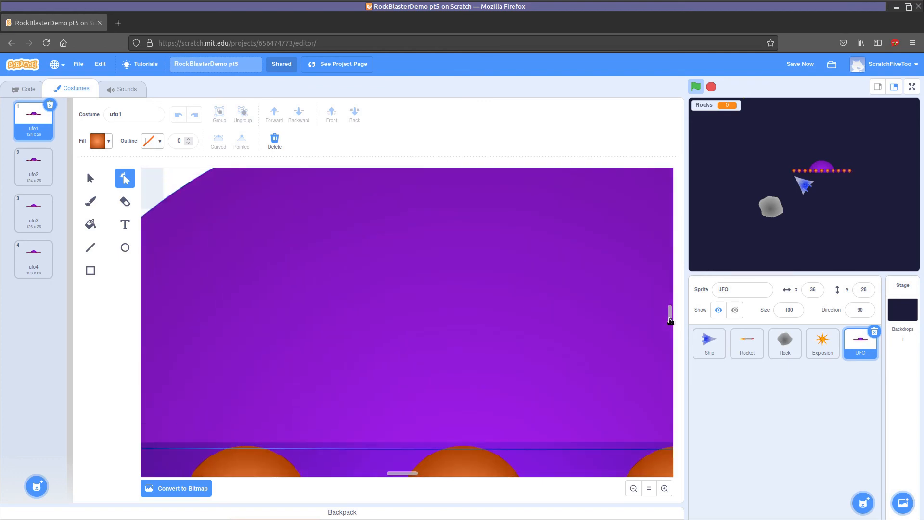
pyautogui.click(634, 489)
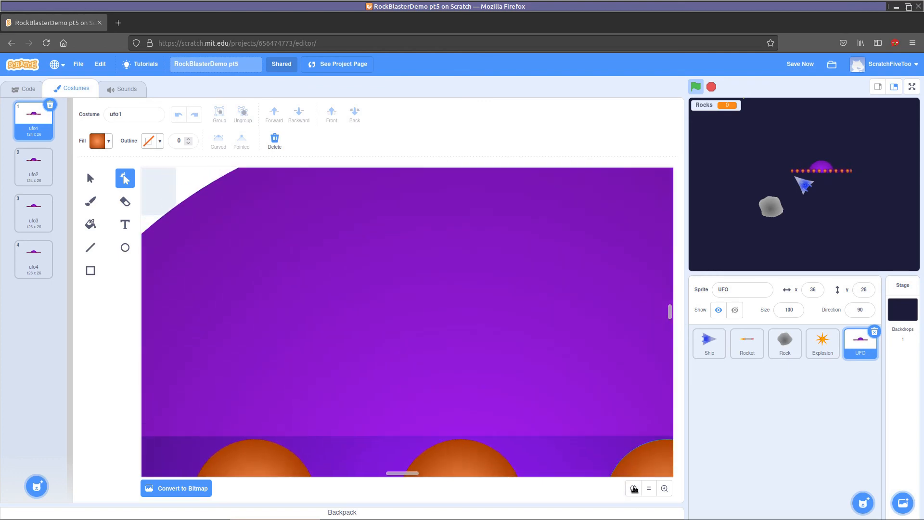
pyautogui.click(634, 489)
pyautogui.click(634, 488)
pyautogui.click(634, 488)
pyautogui.click(634, 489)
pyautogui.click(634, 489)
pyautogui.click(634, 489)
pyautogui.click(652, 490)
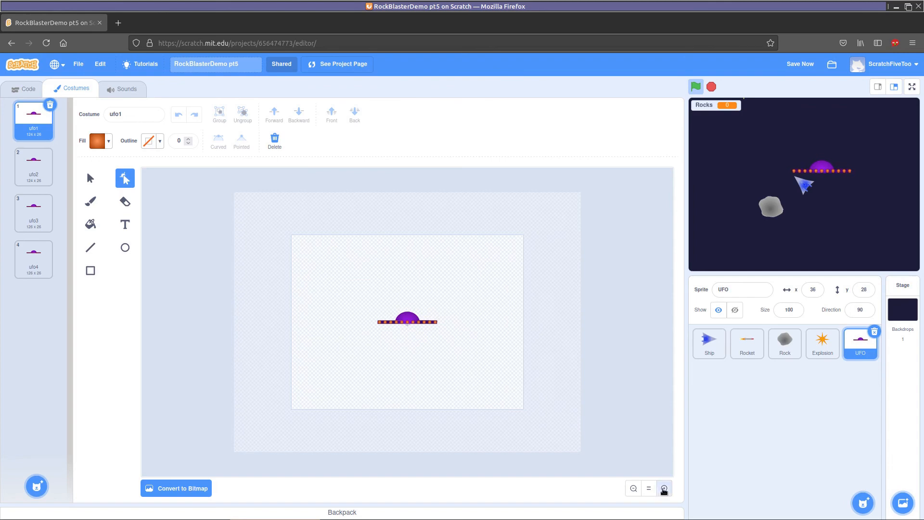
pyautogui.click(664, 489)
pyautogui.click(664, 489)
pyautogui.click(664, 490)
pyautogui.click(664, 489)
pyautogui.click(664, 489)
pyautogui.click(664, 489)
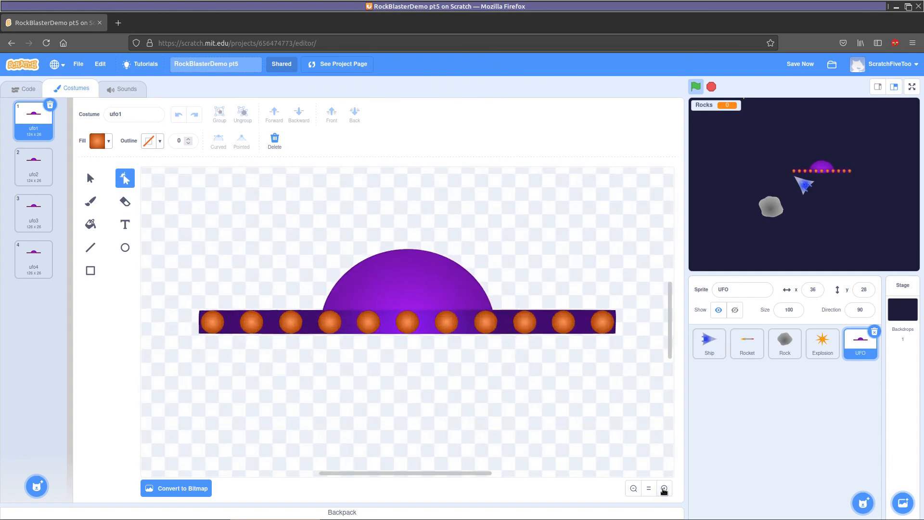
pyautogui.click(398, 285)
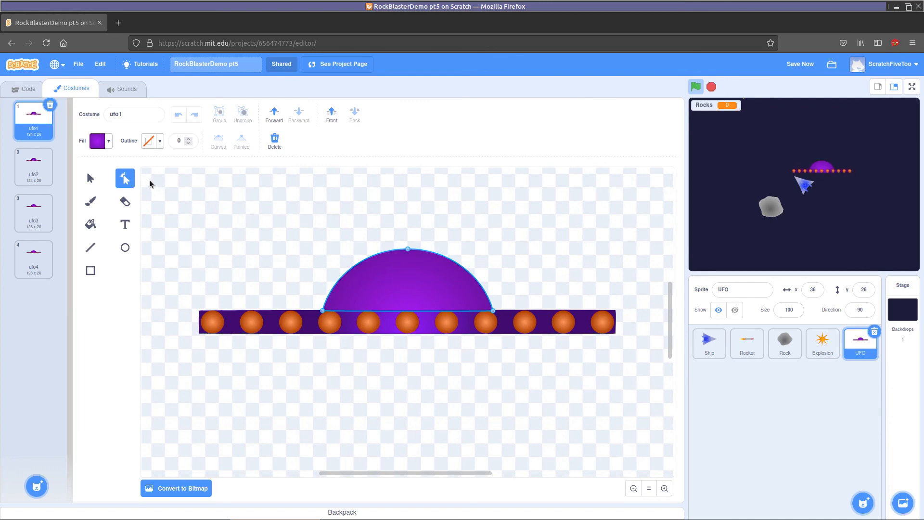
pyautogui.click(33, 165)
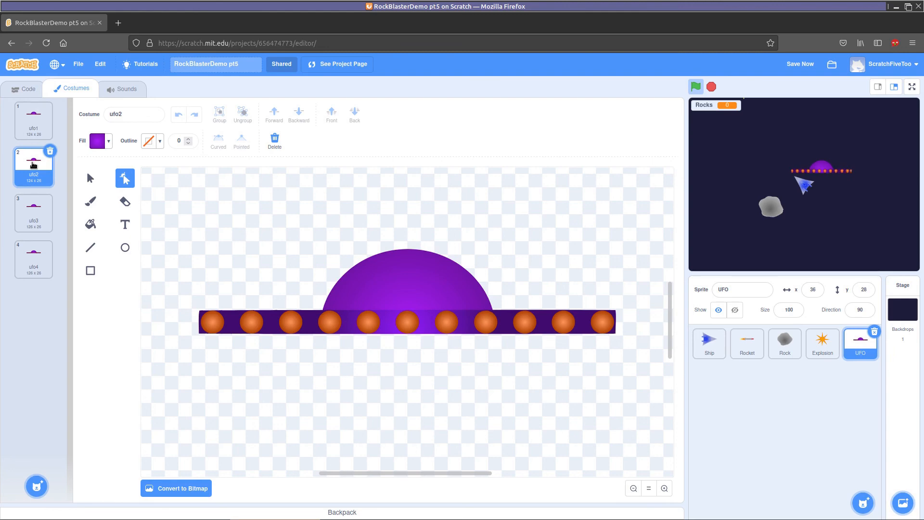
pyautogui.click(98, 141)
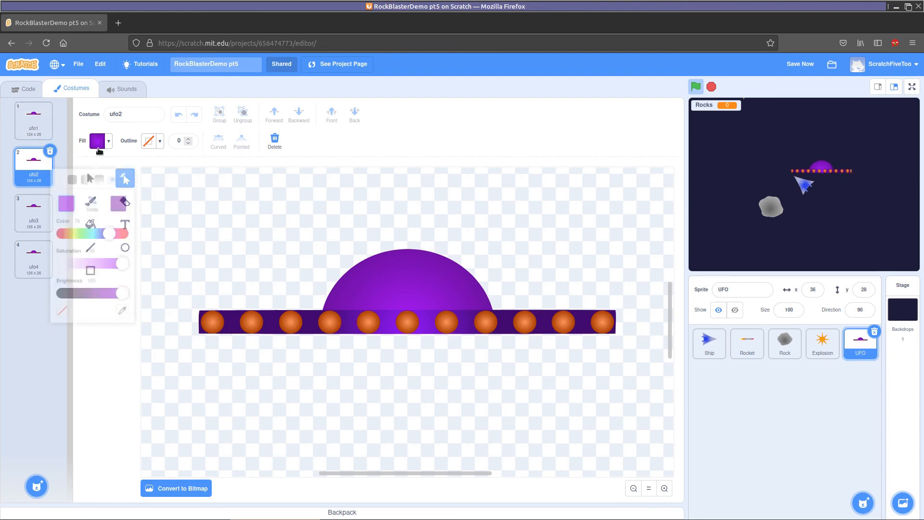
pyautogui.click(122, 189)
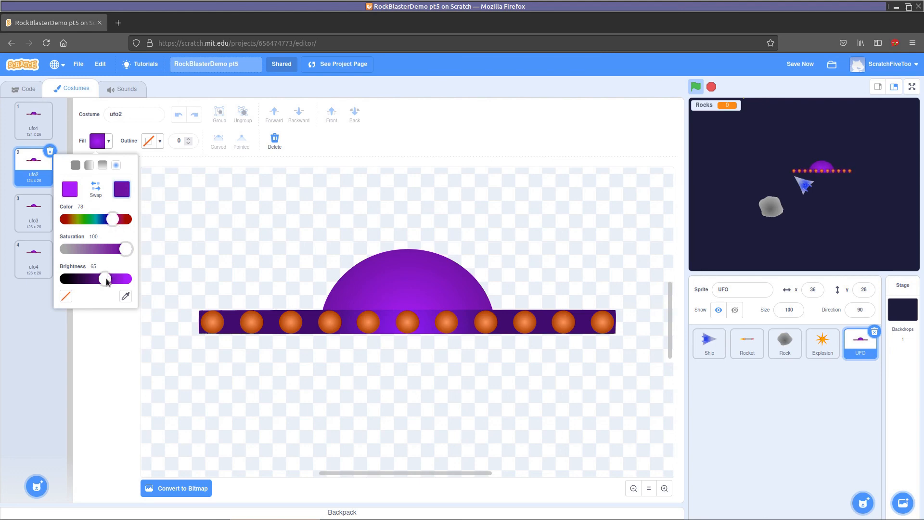
pyautogui.moveTo(106, 282); pyautogui.dragTo(101, 283)
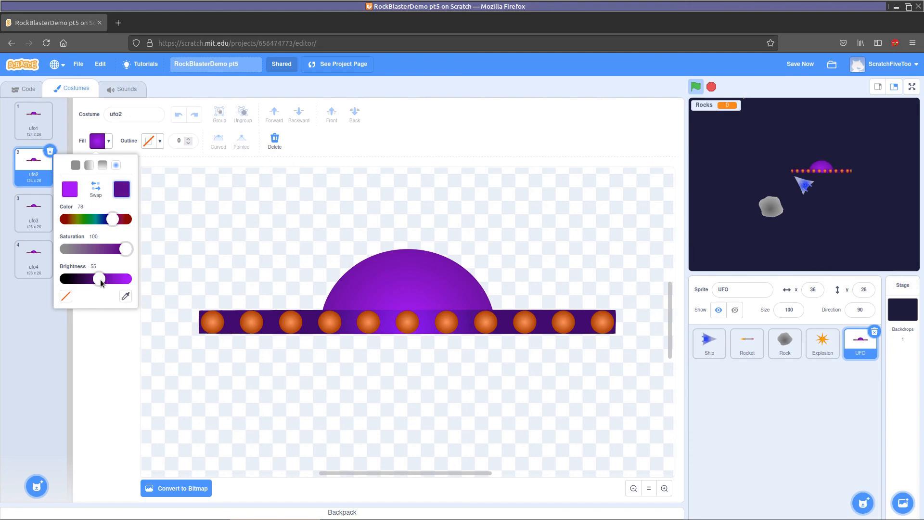
# In costume ufo2, set the saturation of the dome gradient's bright centre colour to 80.
pyautogui.click(374, 277)
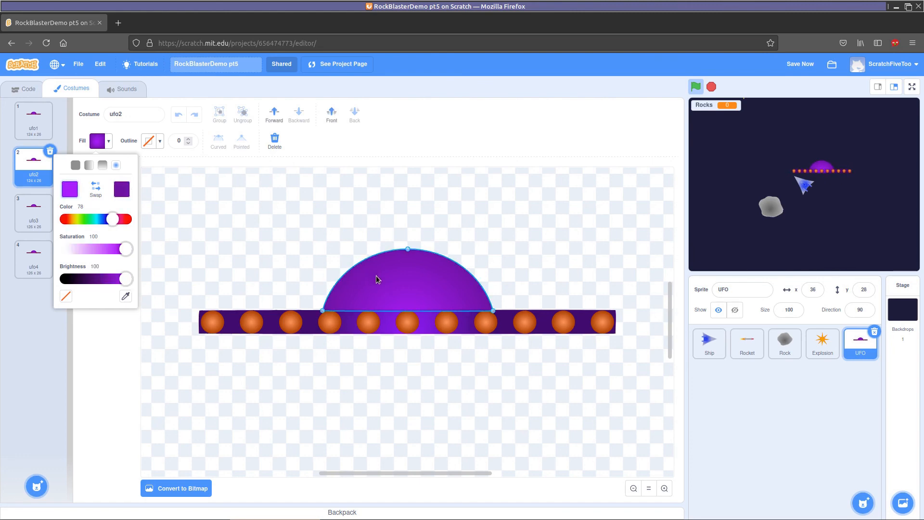
pyautogui.click(377, 279)
pyautogui.click(98, 141)
pyautogui.click(122, 191)
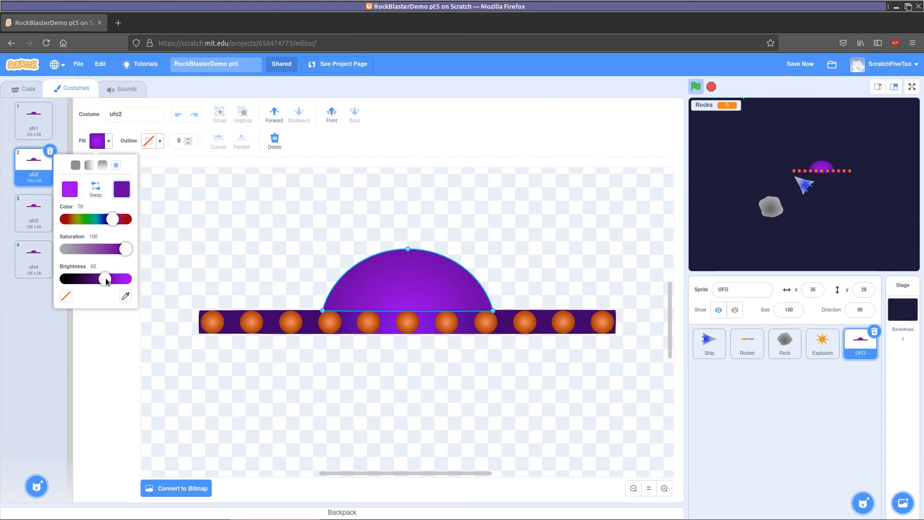
pyautogui.moveTo(106, 282); pyautogui.dragTo(107, 279)
pyautogui.click(64, 187)
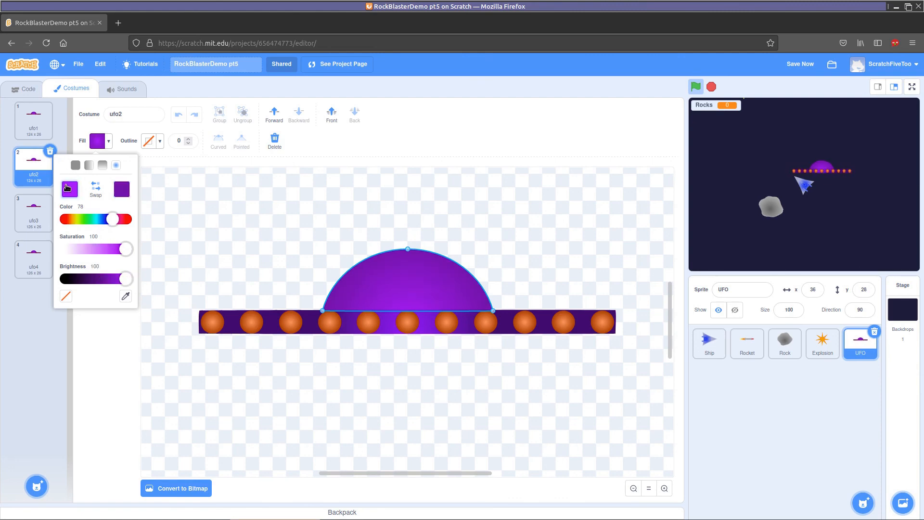
pyautogui.moveTo(125, 249); pyautogui.dragTo(113, 251)
pyautogui.click(174, 249)
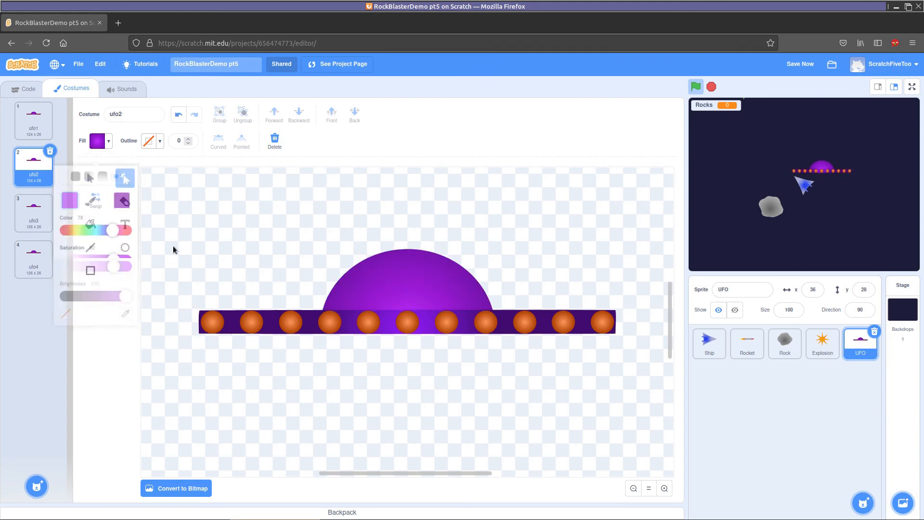
# In costume ufo3, set the saturation of the dome gradient's centre colour to 66.
pyautogui.click(34, 212)
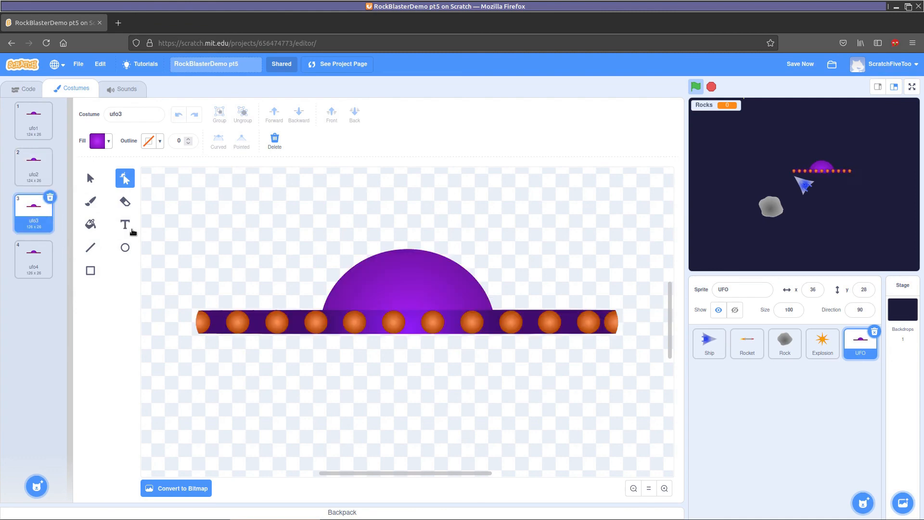
pyautogui.click(98, 140)
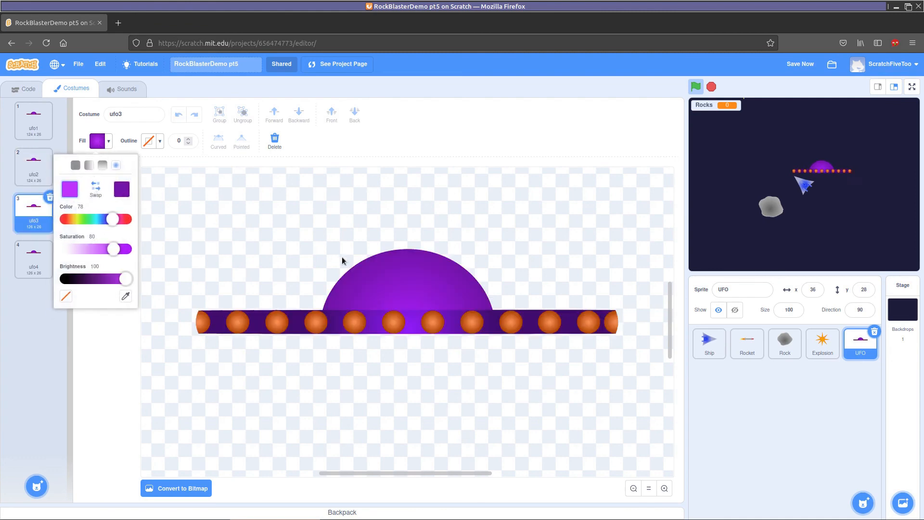
pyautogui.click(377, 270)
pyautogui.click(100, 140)
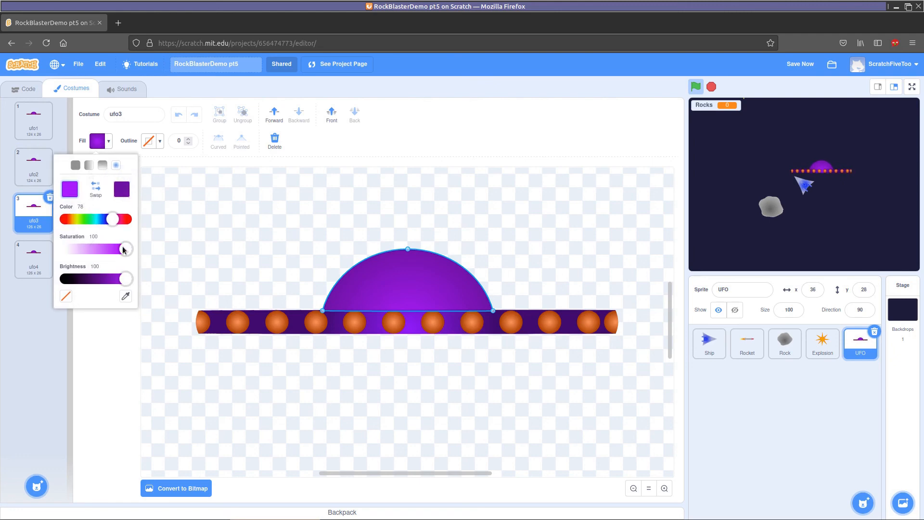
pyautogui.moveTo(124, 250); pyautogui.dragTo(103, 252)
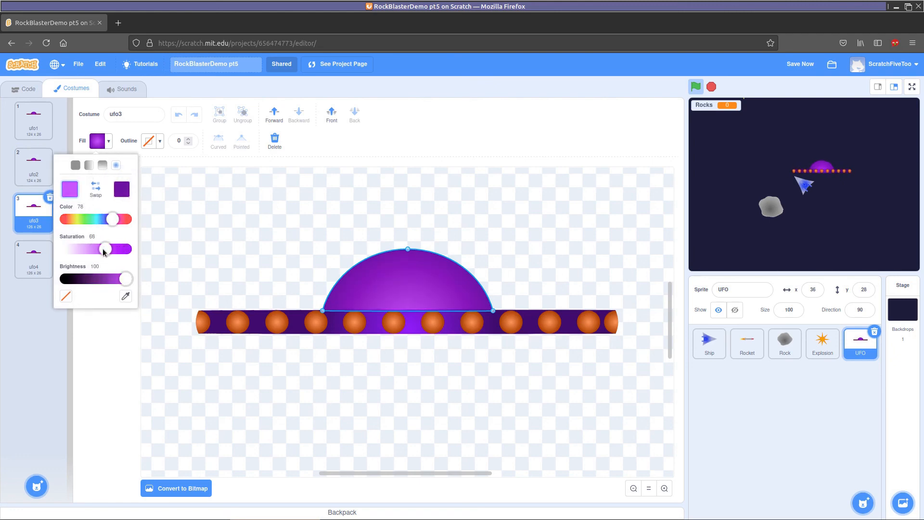
pyautogui.click(237, 251)
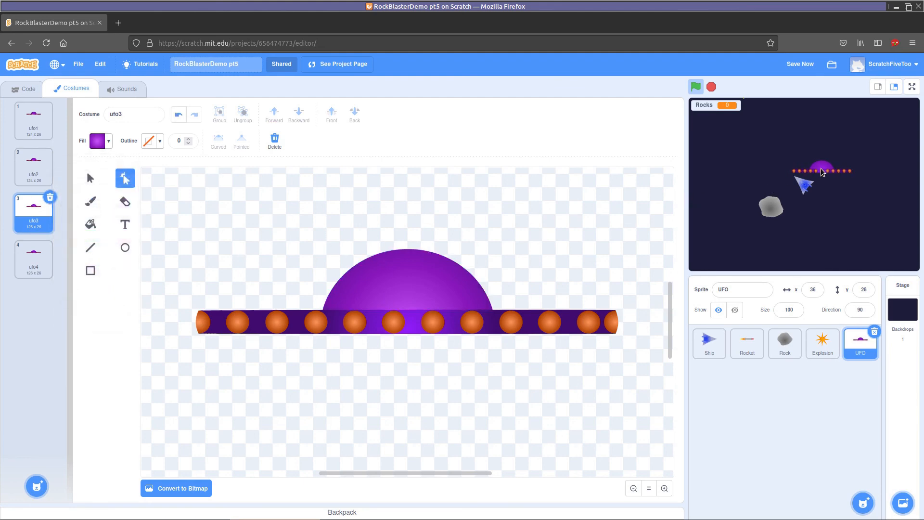
# In costume ufo4, set the saturation of the dome gradient's centre colour to 57, and check the dome's glow in full screen.
pyautogui.click(35, 258)
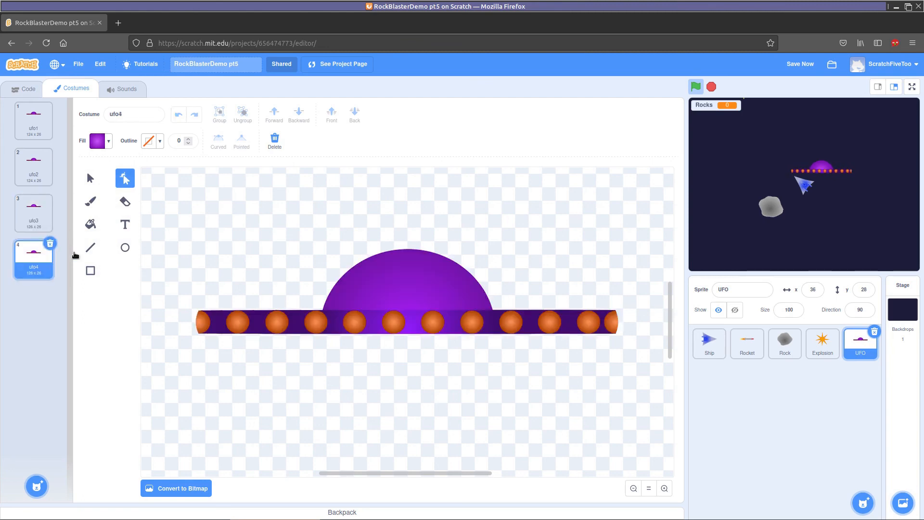
pyautogui.click(412, 276)
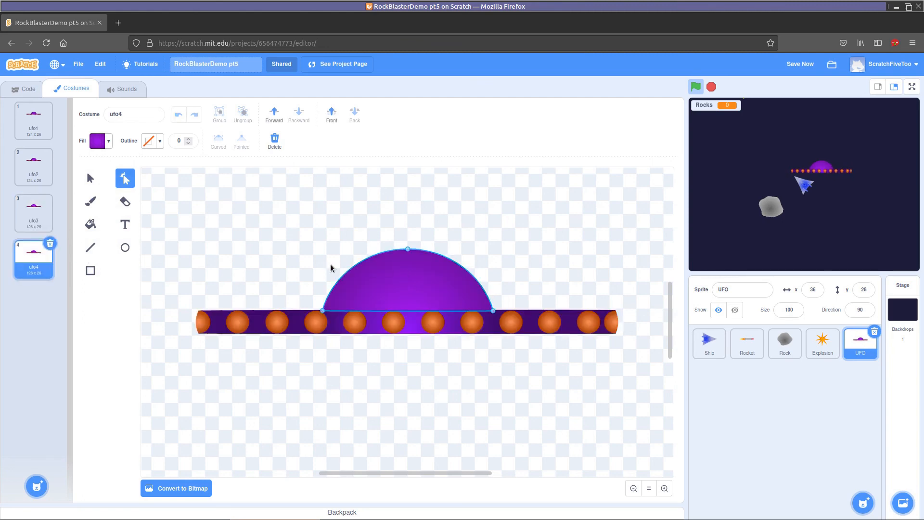
pyautogui.click(99, 141)
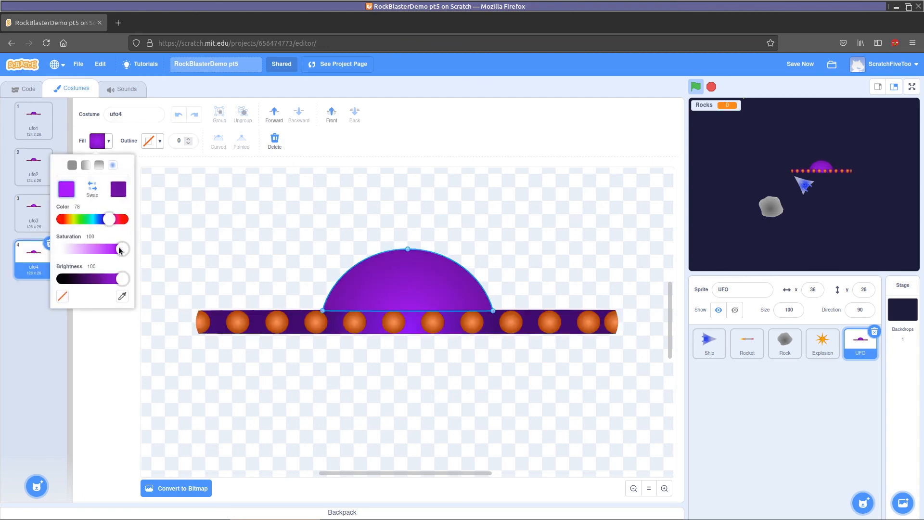
pyautogui.moveTo(121, 250); pyautogui.dragTo(94, 249)
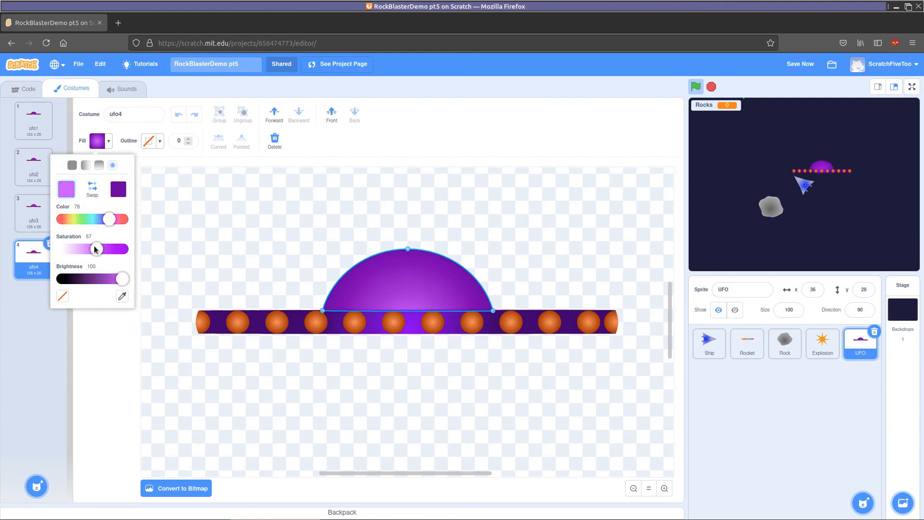
pyautogui.click(486, 169)
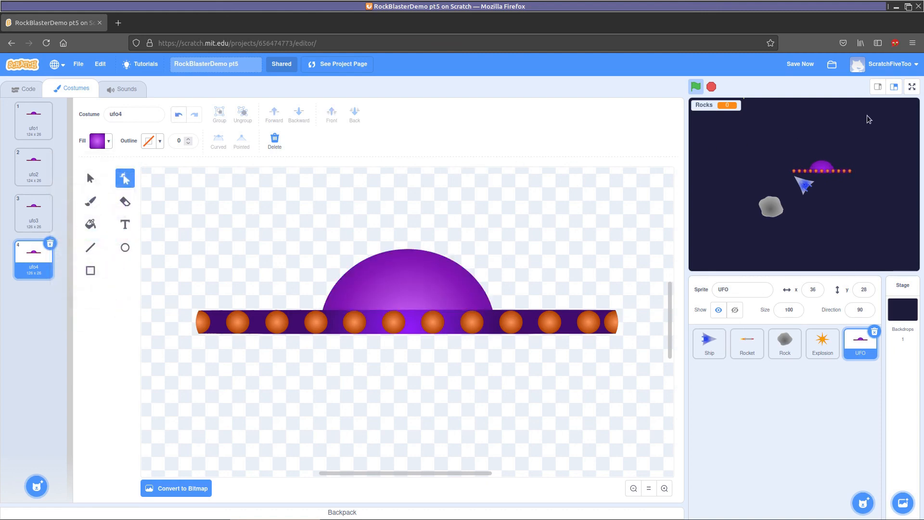
pyautogui.click(912, 86)
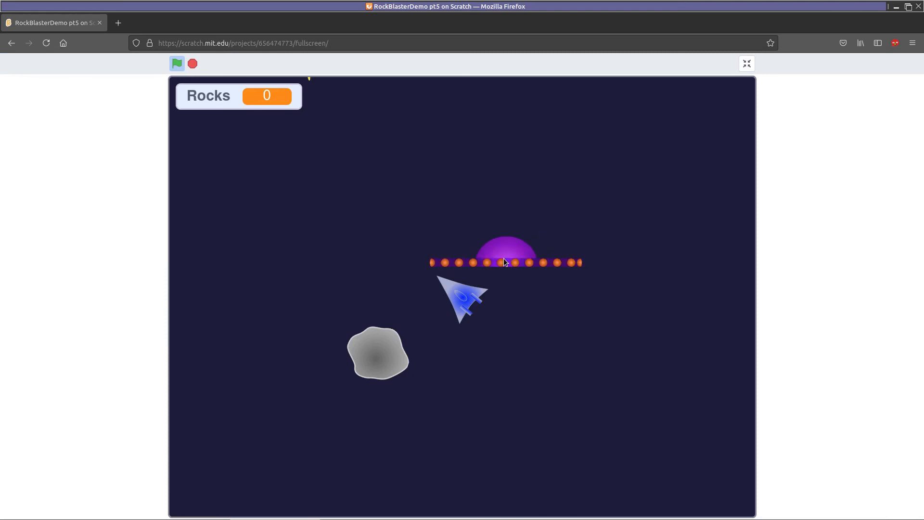
pyautogui.click(746, 64)
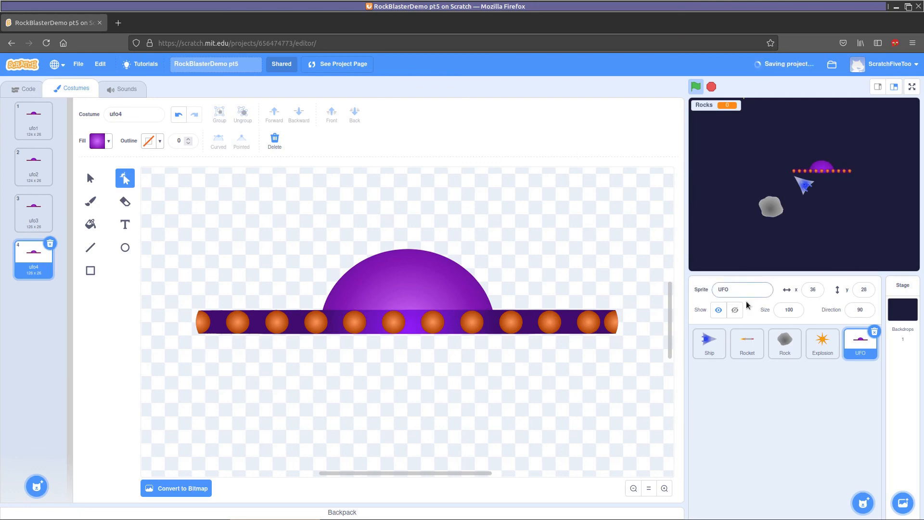
# Set the UFO sprite's size to 50 and check it against the ship and rock in full screen.
pyautogui.click(791, 309)
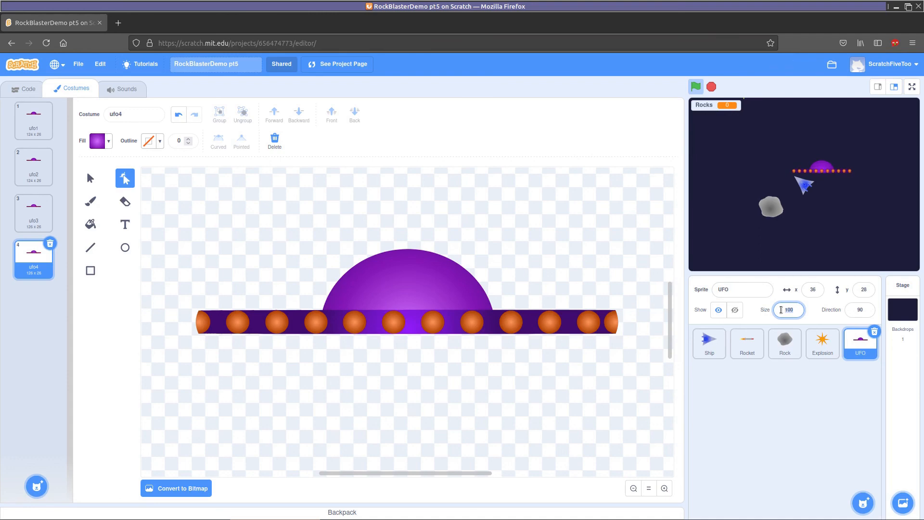
pyautogui.write('50')
pyautogui.click(786, 389)
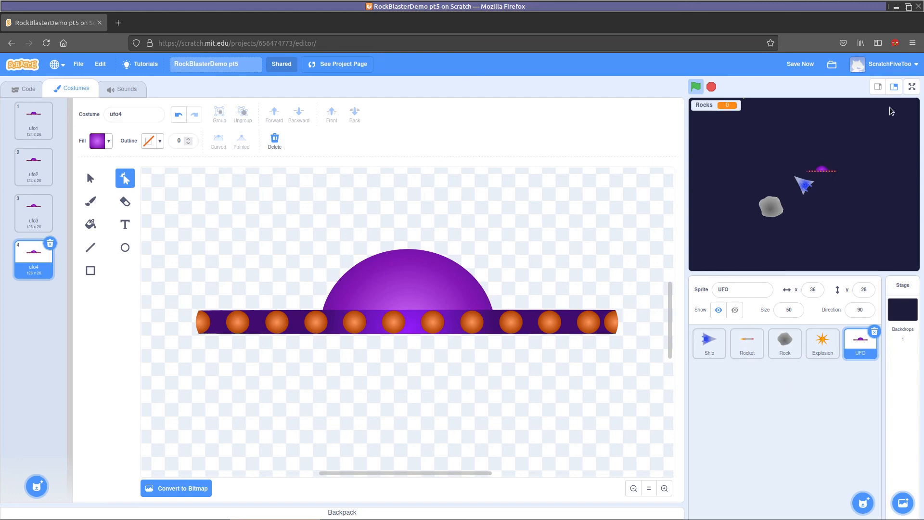
pyautogui.click(911, 86)
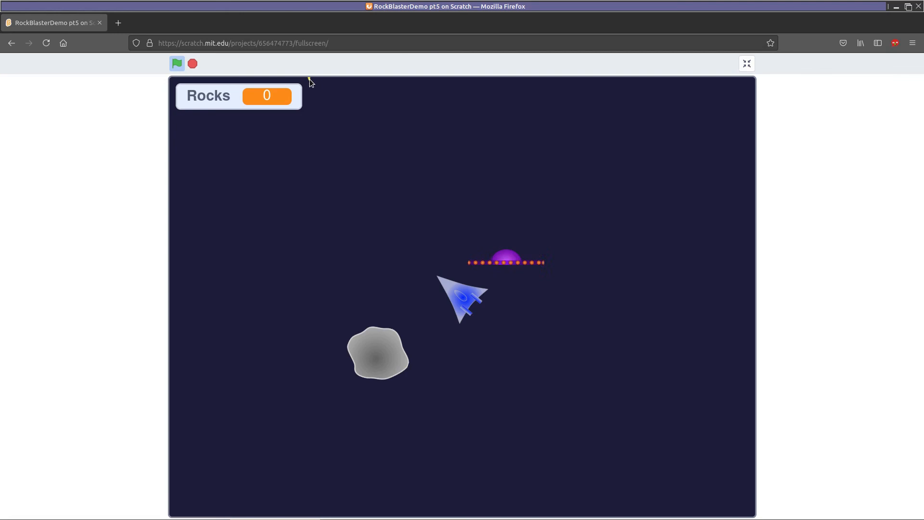
pyautogui.click(745, 66)
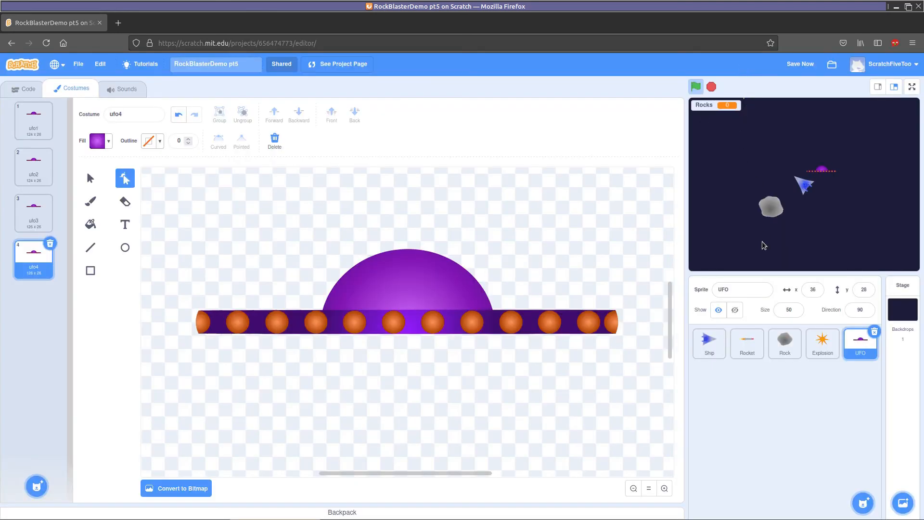
# Hide the Rocket sprite peeking in at the stage's upper edge, select the Ship sprite, and view the stage in full screen.
pyautogui.click(823, 343)
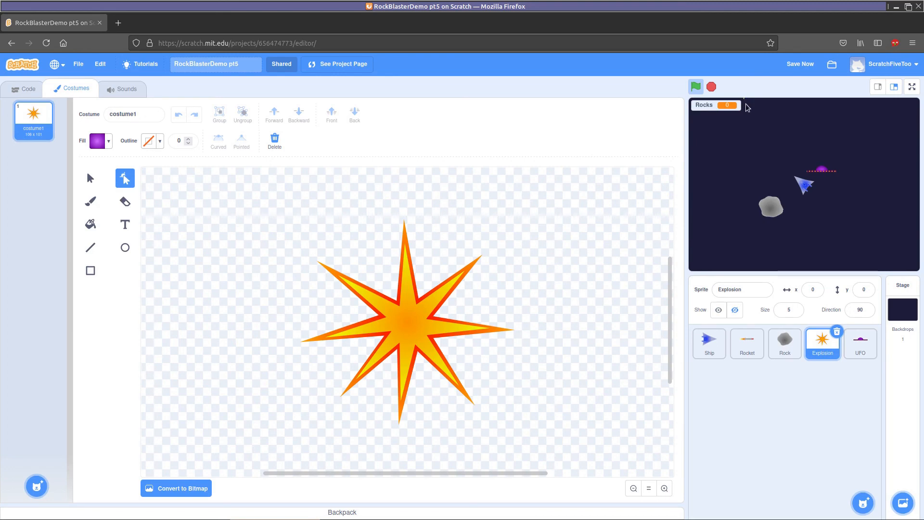
pyautogui.click(757, 347)
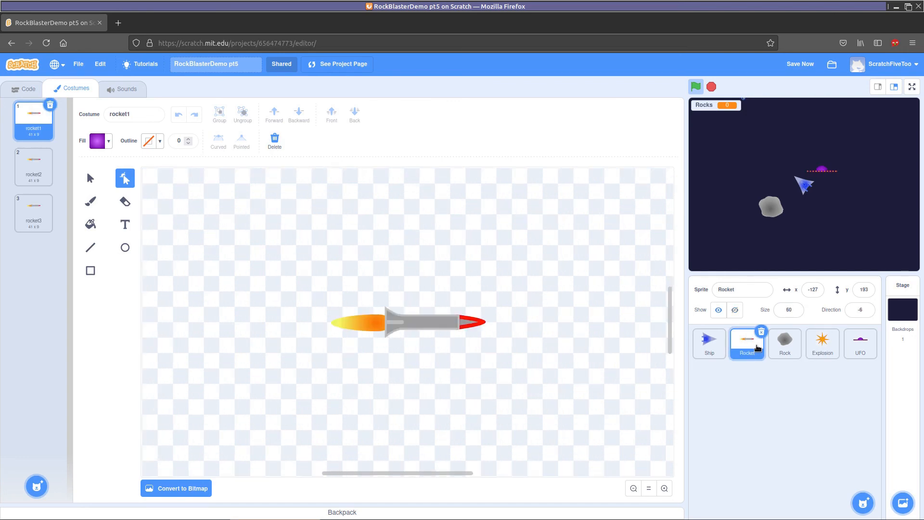
pyautogui.click(736, 310)
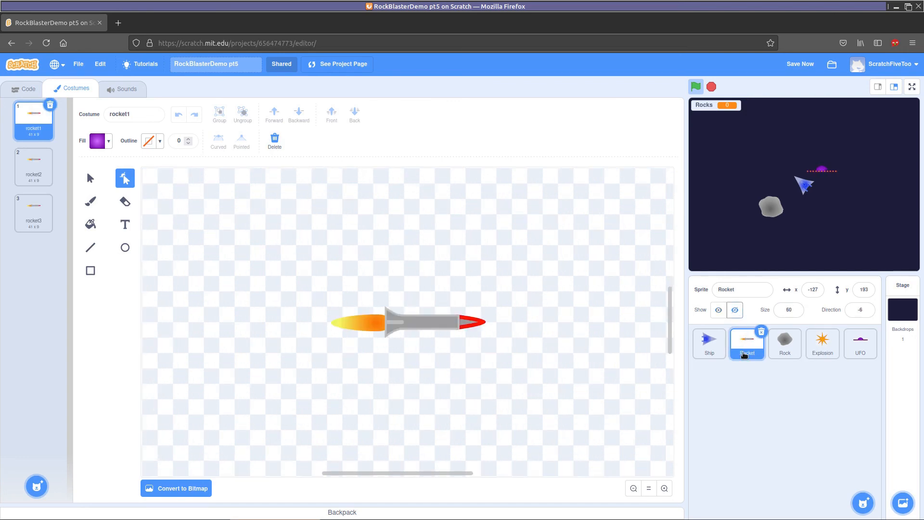
pyautogui.click(707, 345)
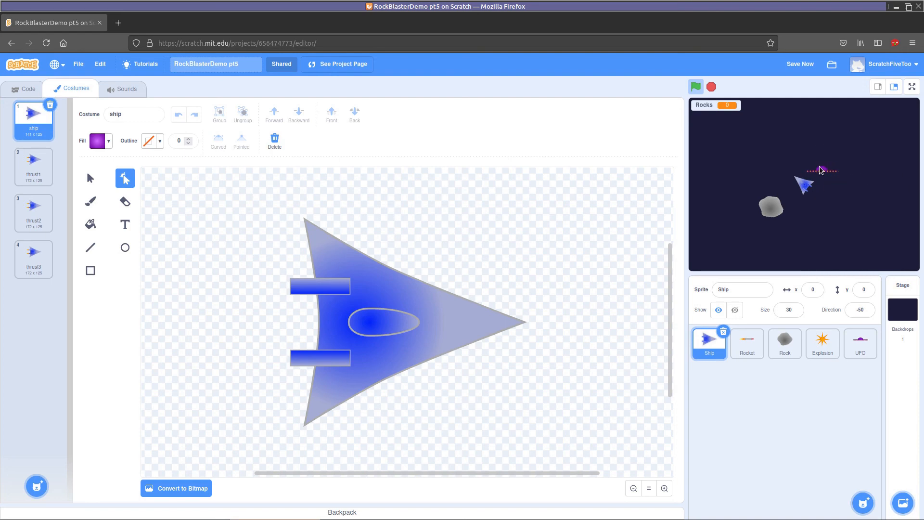
pyautogui.click(912, 88)
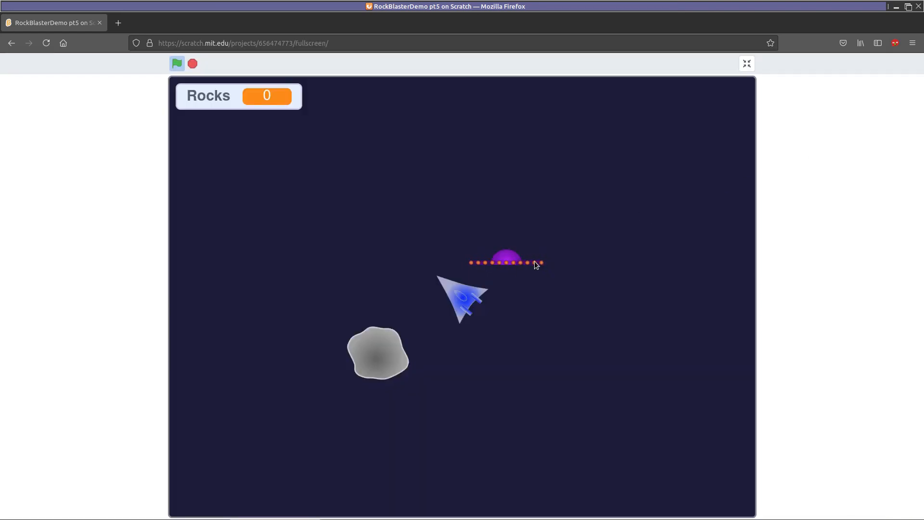